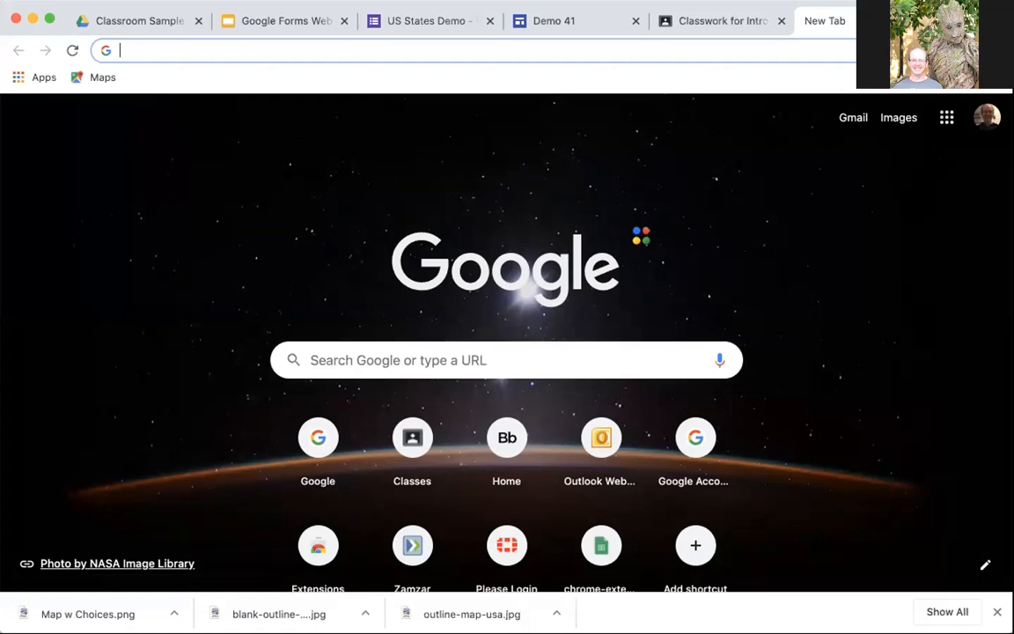
Go to Google Drive and open the Classroom Sample Resources folder in My Drive.
left_click(946, 118)
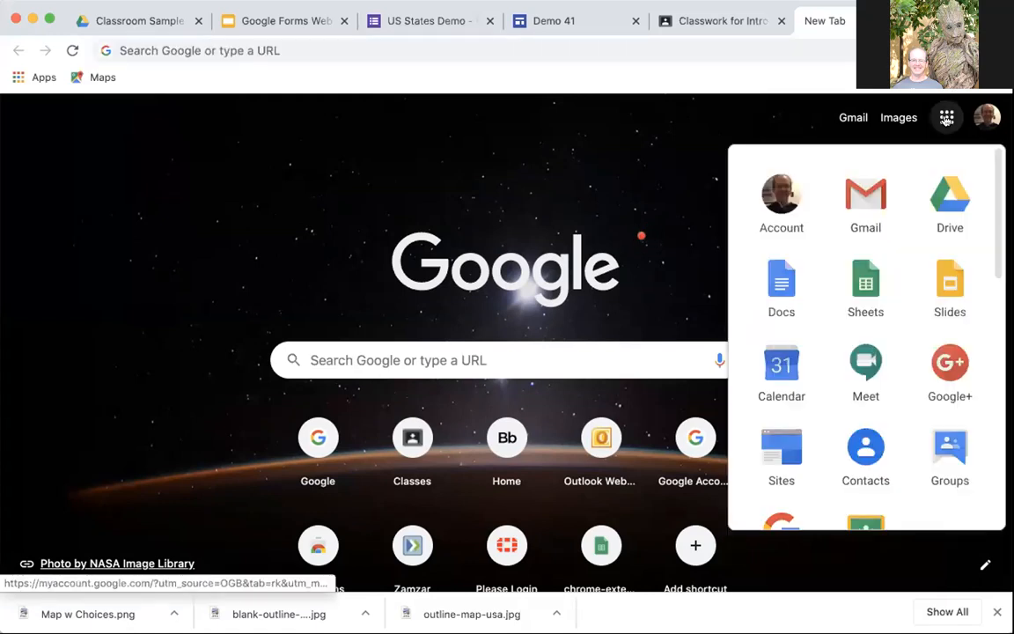
left_click(949, 192)
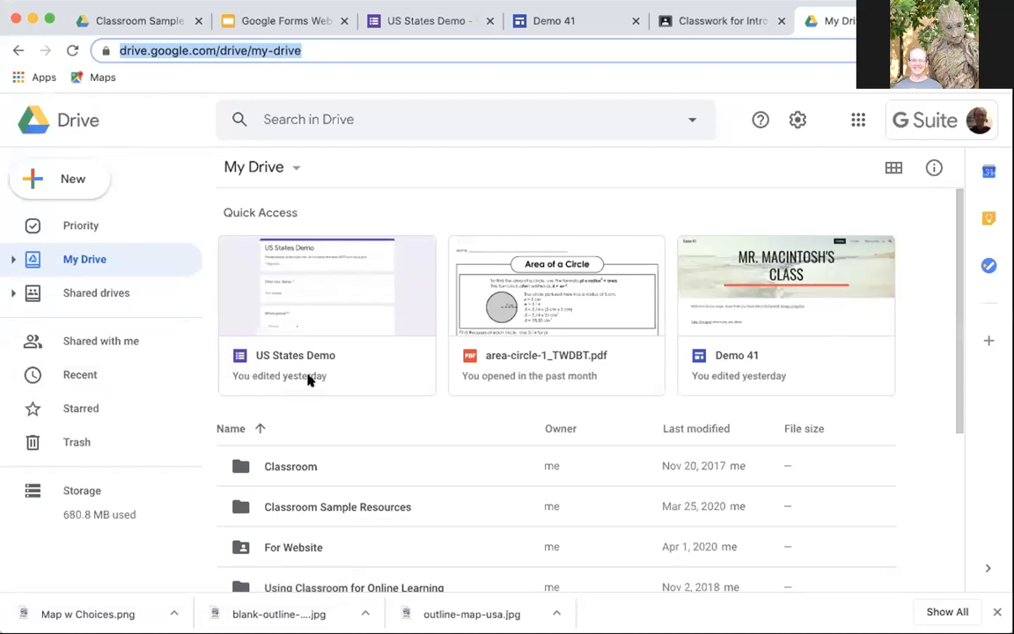
scroll(308, 378, "down", 3)
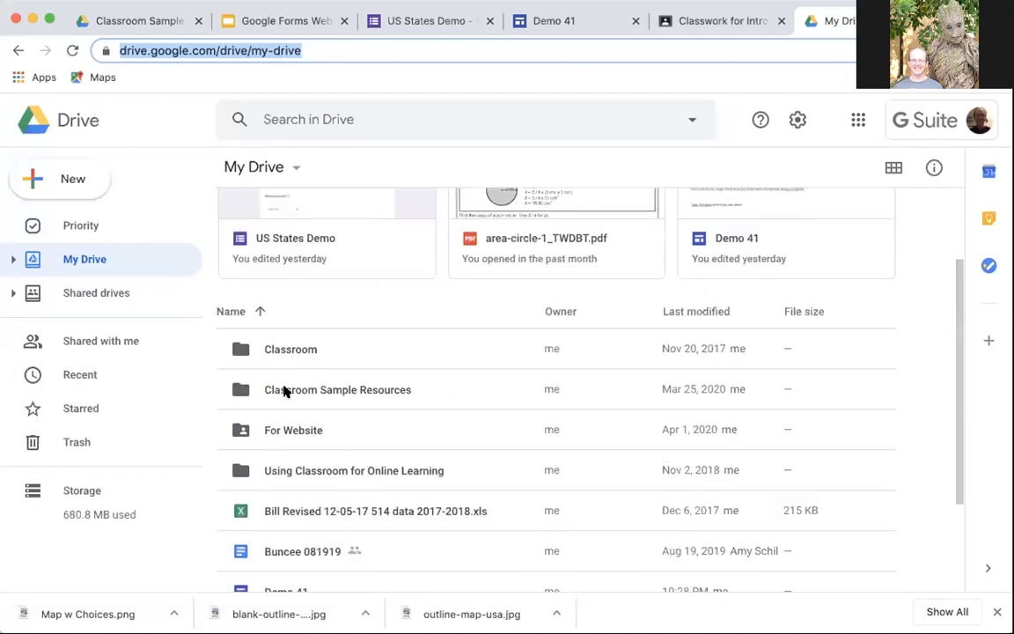
left_click(283, 390)
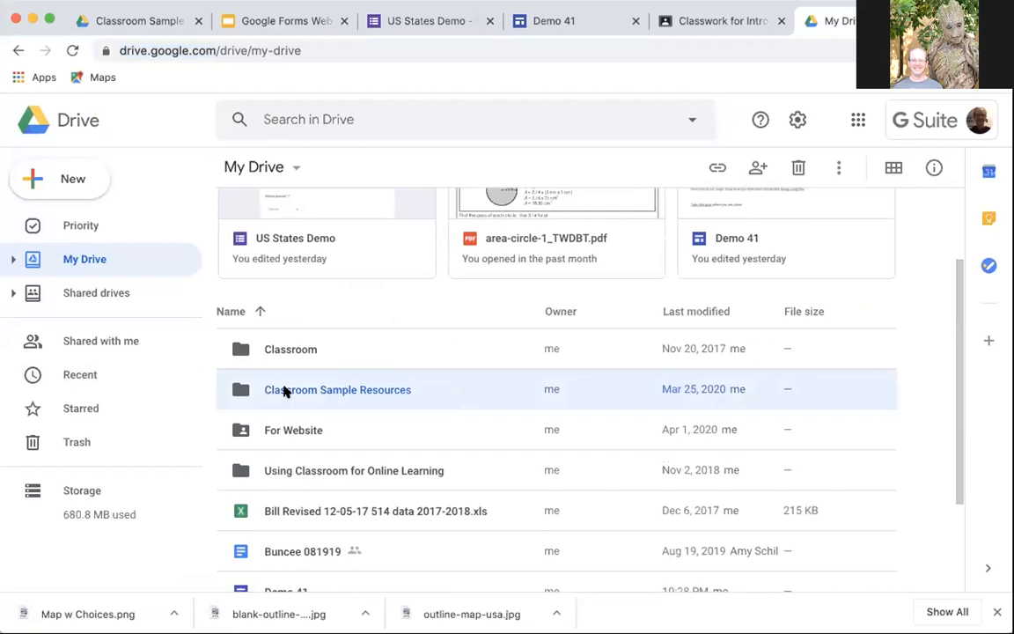
double_click(284, 391)
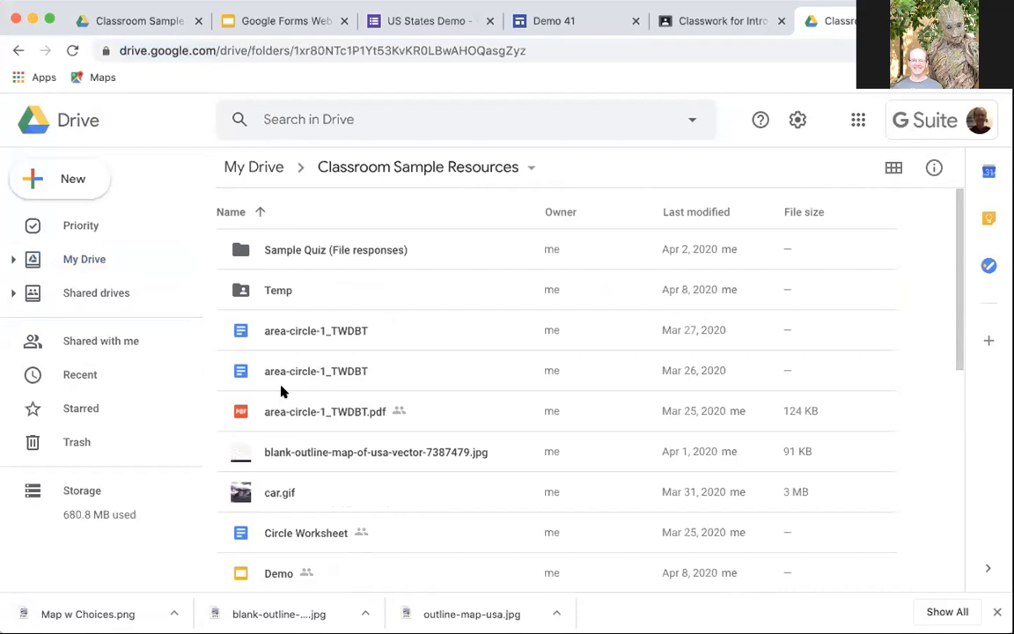
Create a new blank Google Form inside the Classroom Sample Resources folder.
left_click(69, 180)
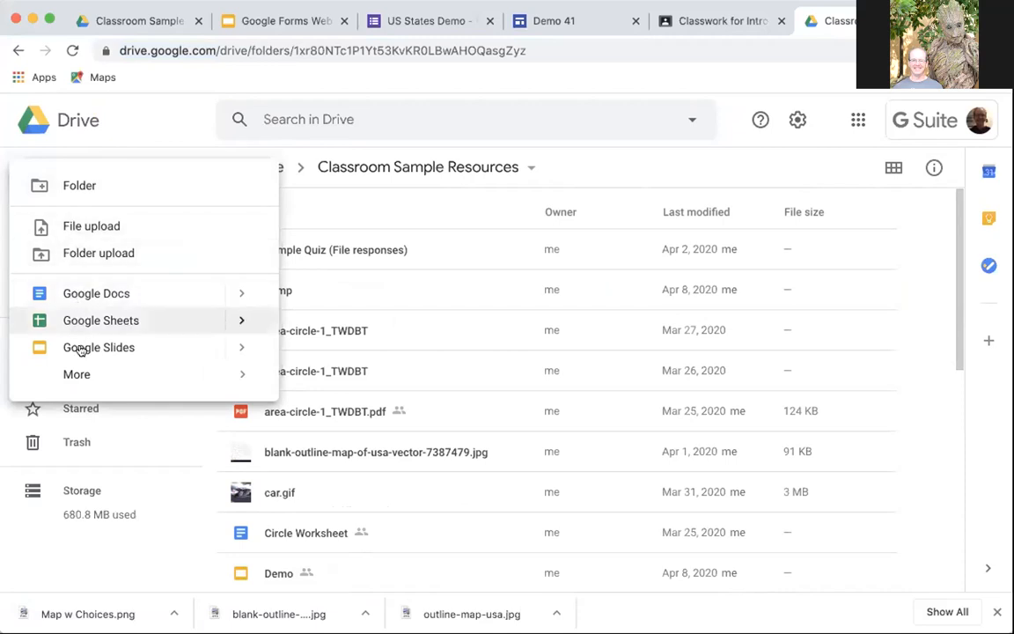
mouse_move(79, 368)
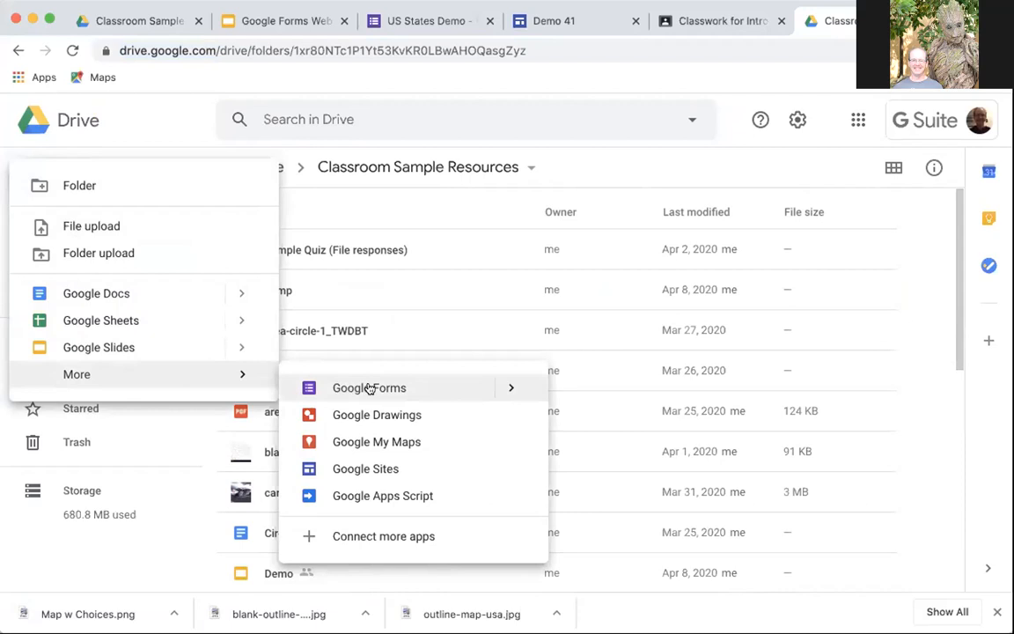
mouse_move(507, 390)
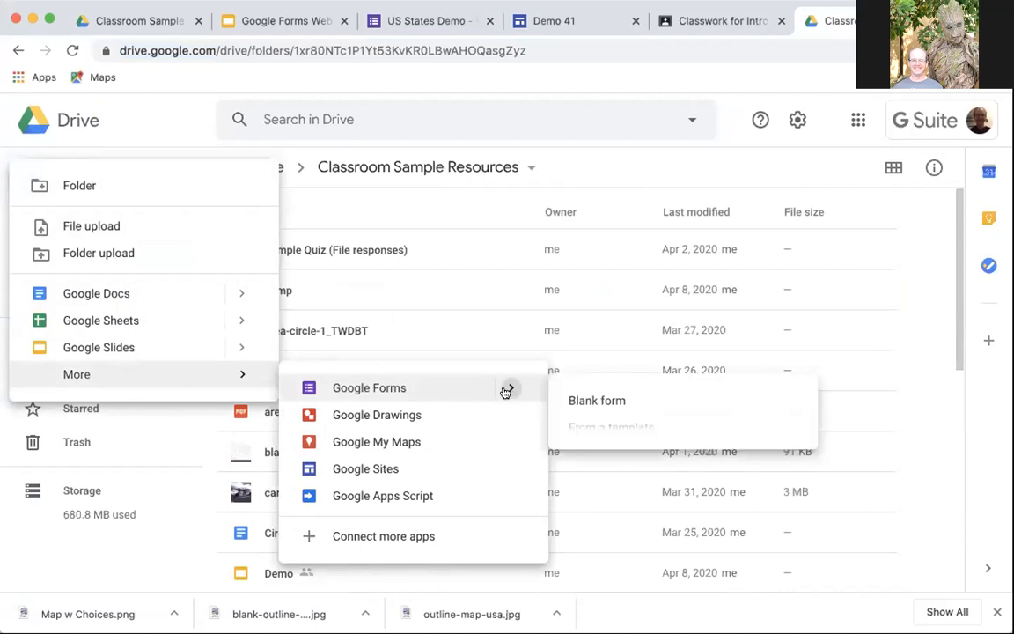
left_click(395, 388)
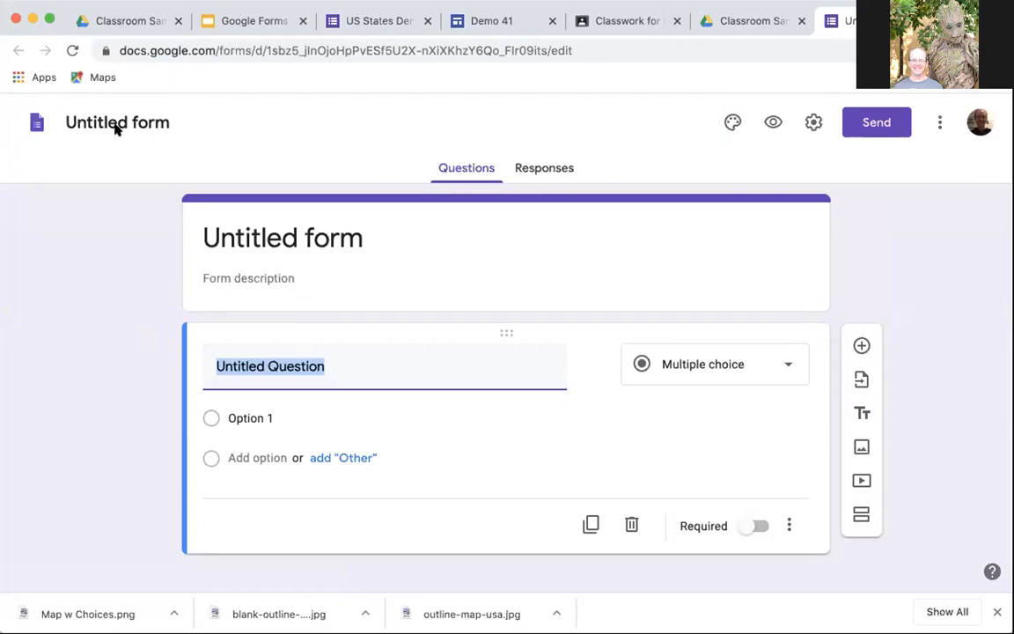
Title the form "Demon 4-9" and enter the description "This is NOT a quiz, please do your best".
left_click(246, 236)
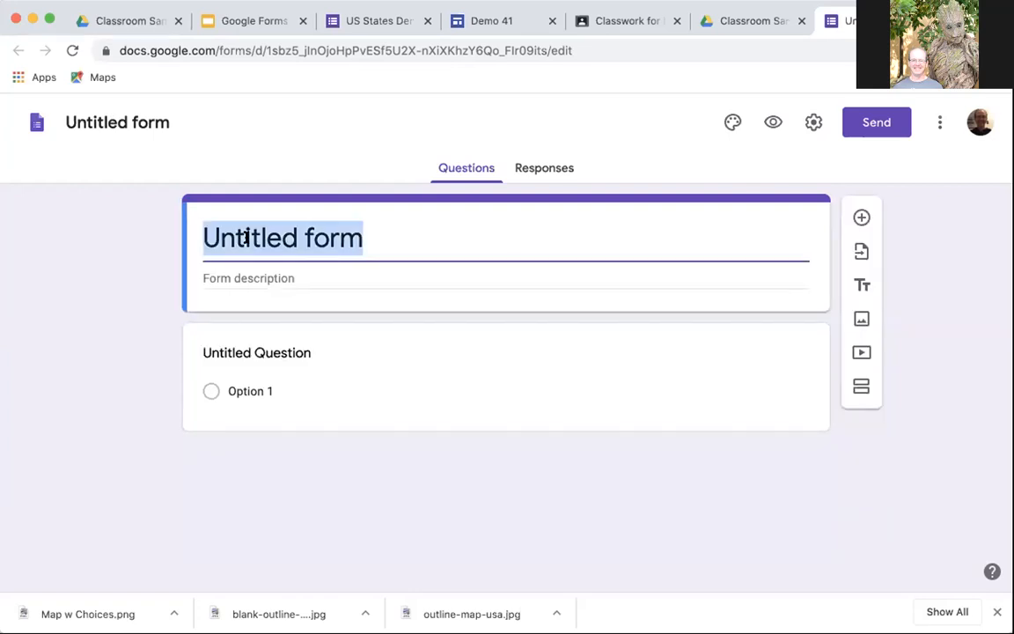
type("Demon 4-9")
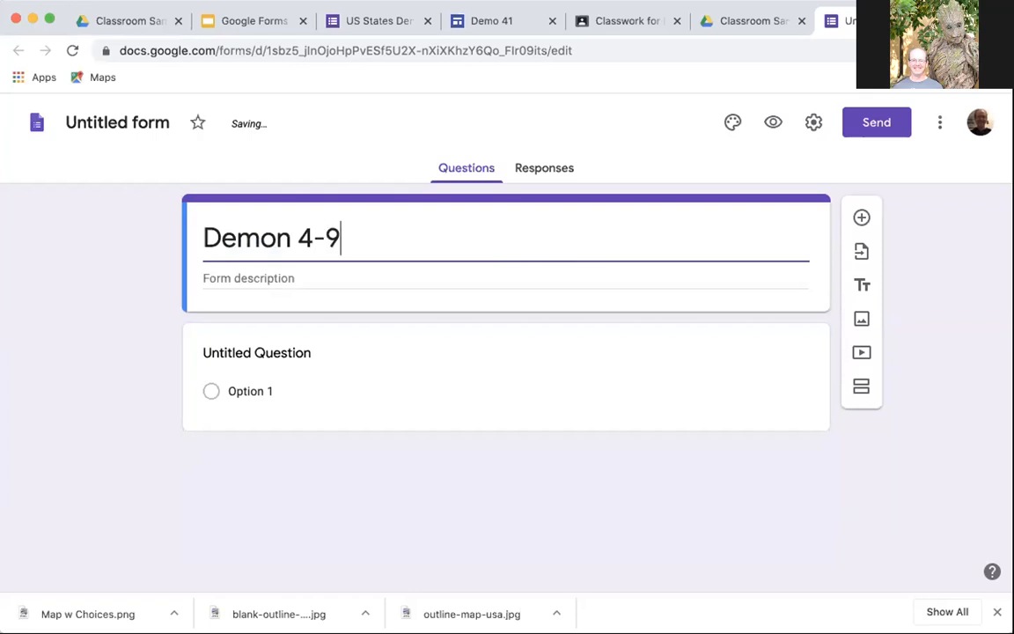
left_click(225, 276)
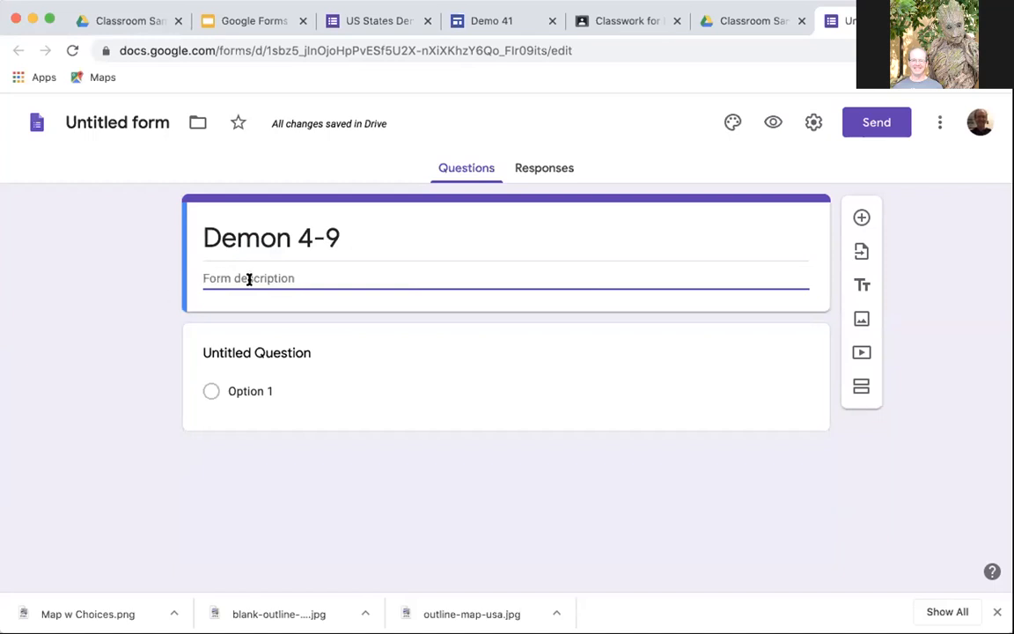
left_click(735, 22)
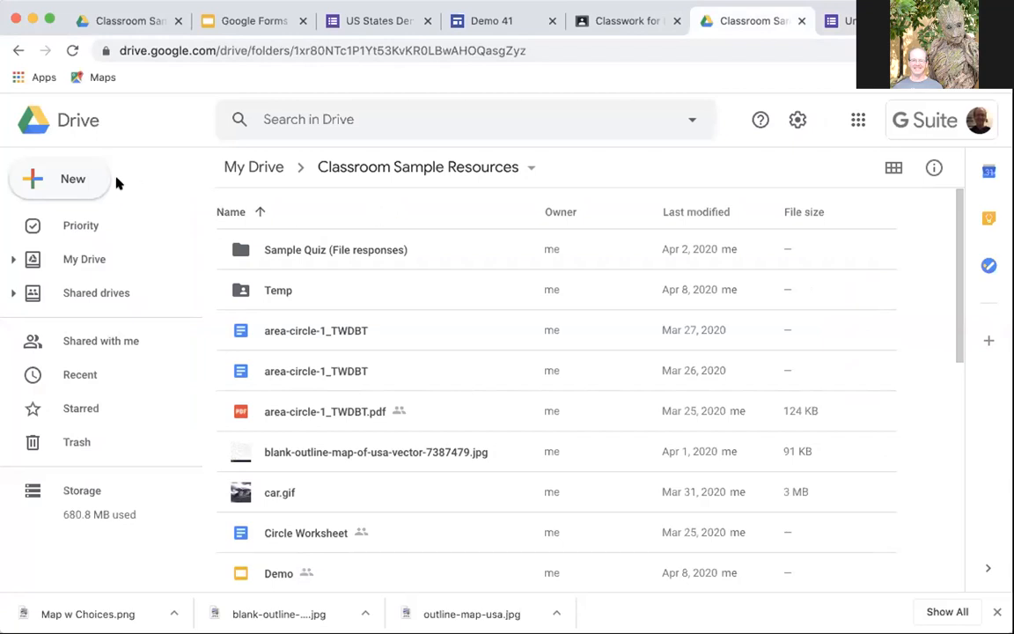
left_click(65, 181)
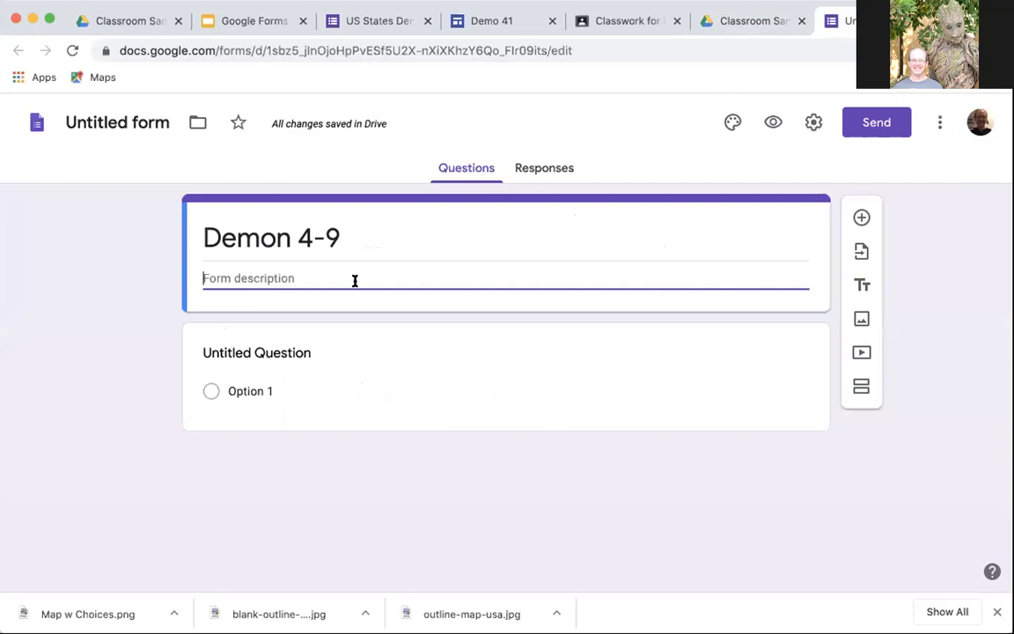
type("Thi")
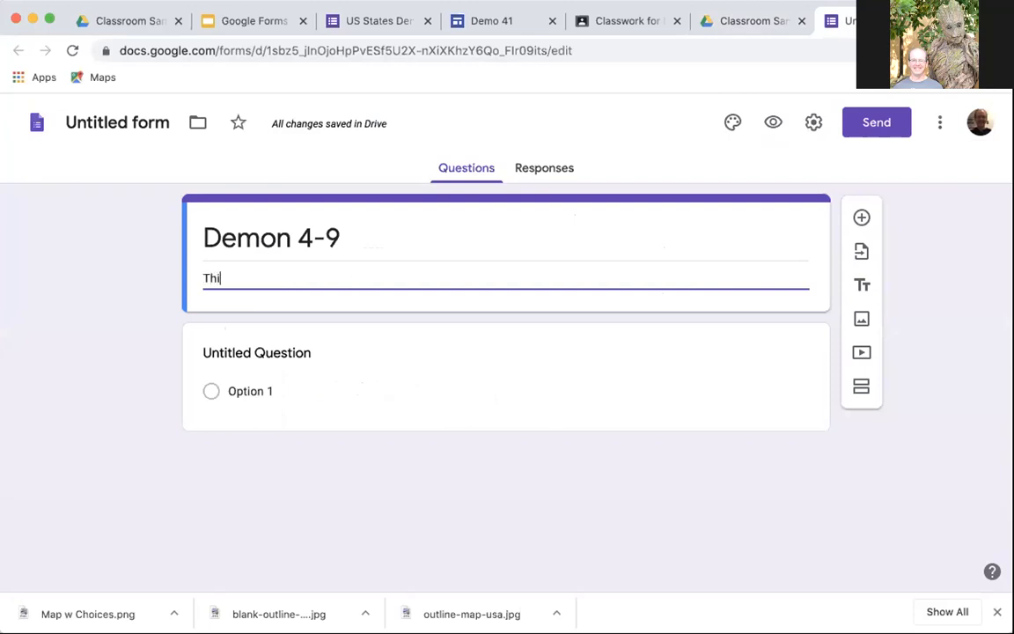
type("s is NO")
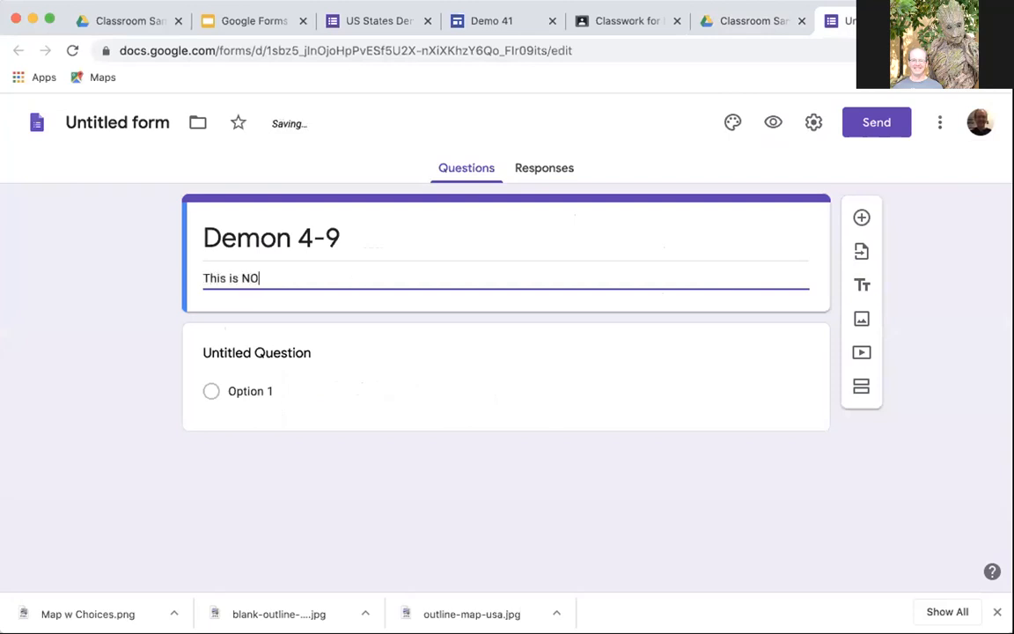
type("T a quiz, ple")
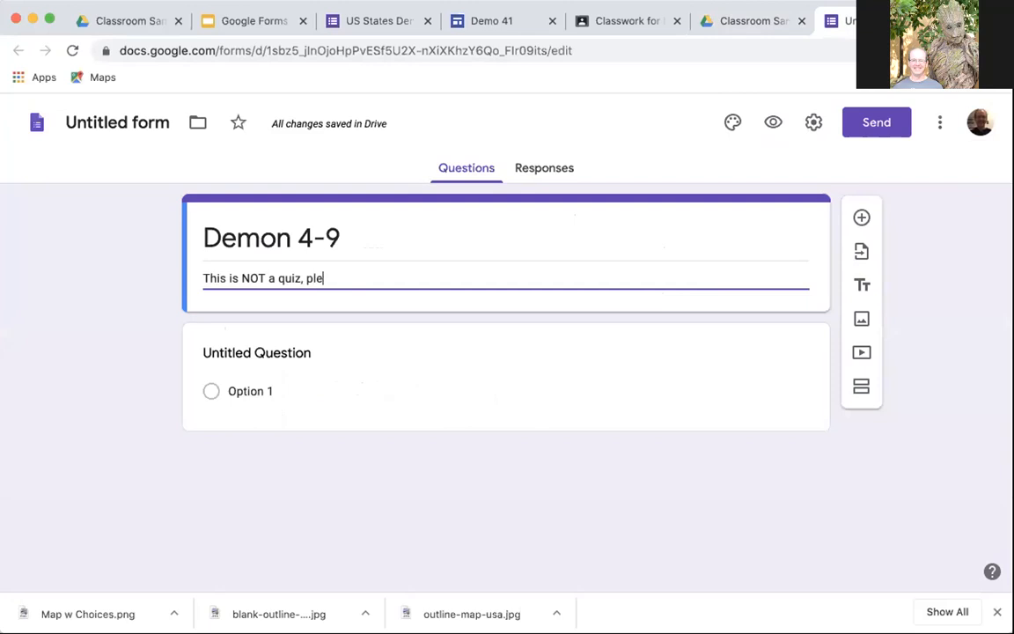
type("ase do your best")
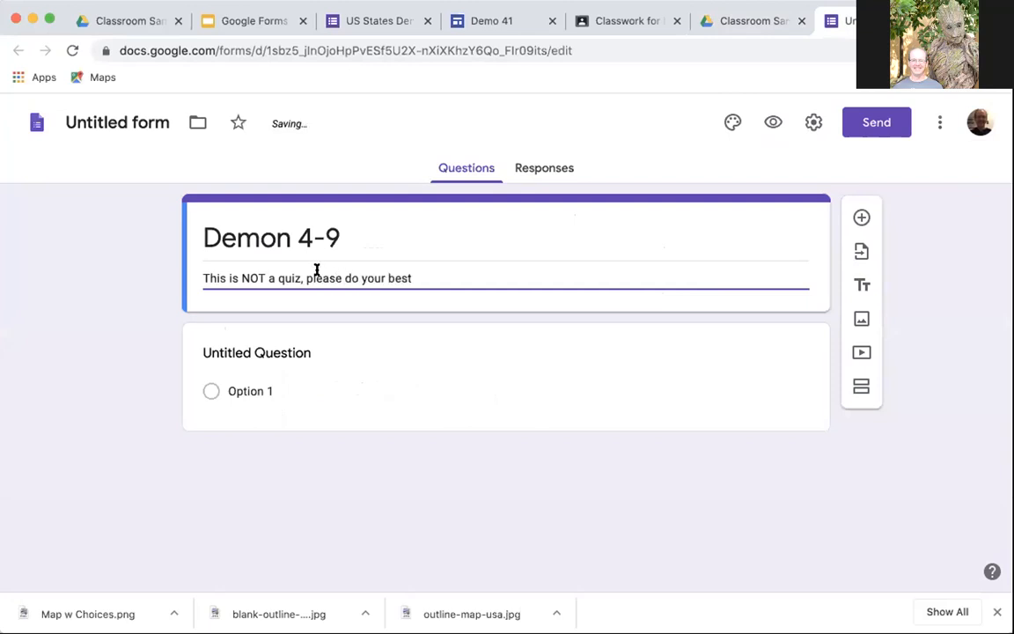
Correct the form title to "Demo 4-9" and give the form file the same name.
left_click(262, 236)
left_click(293, 242)
key("BackSpace")
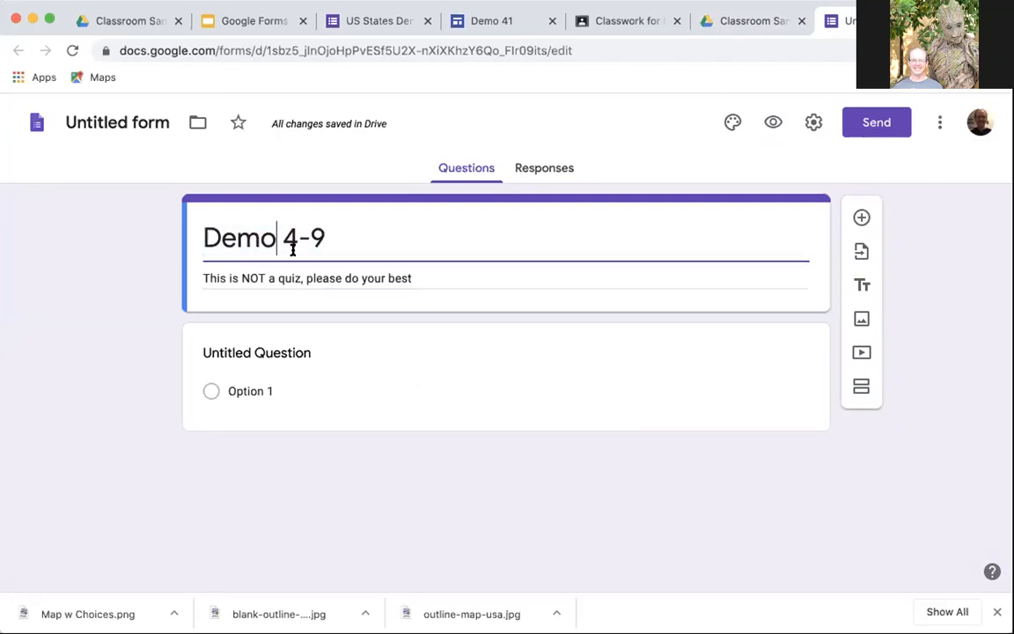
double_click(102, 125)
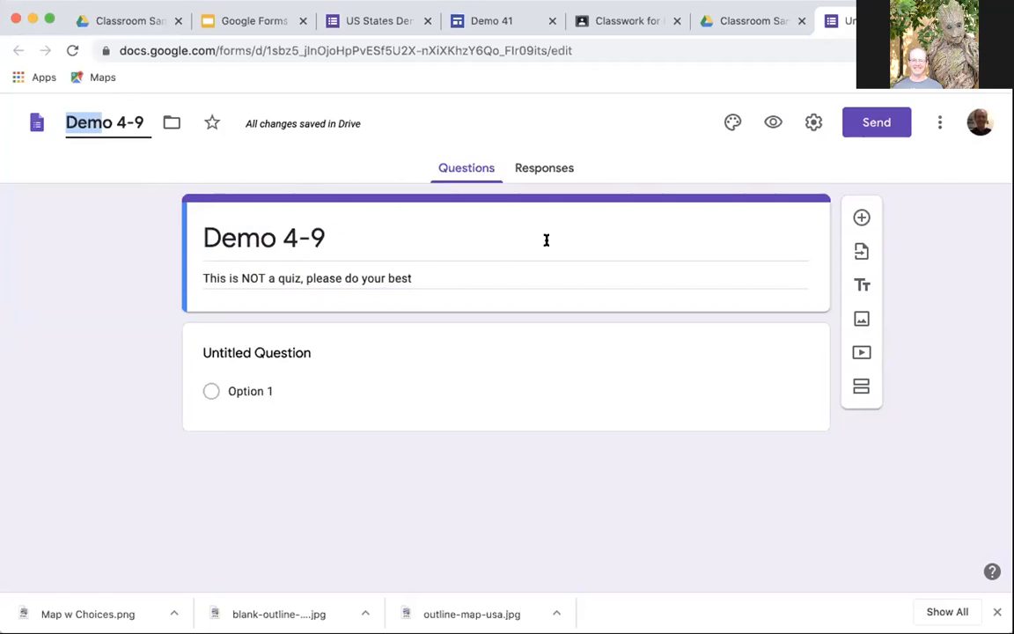
Insert the purple water-droplet header image from the Work and School themes and set the theme color to the fifth, dark plum swatch.
left_click(732, 125)
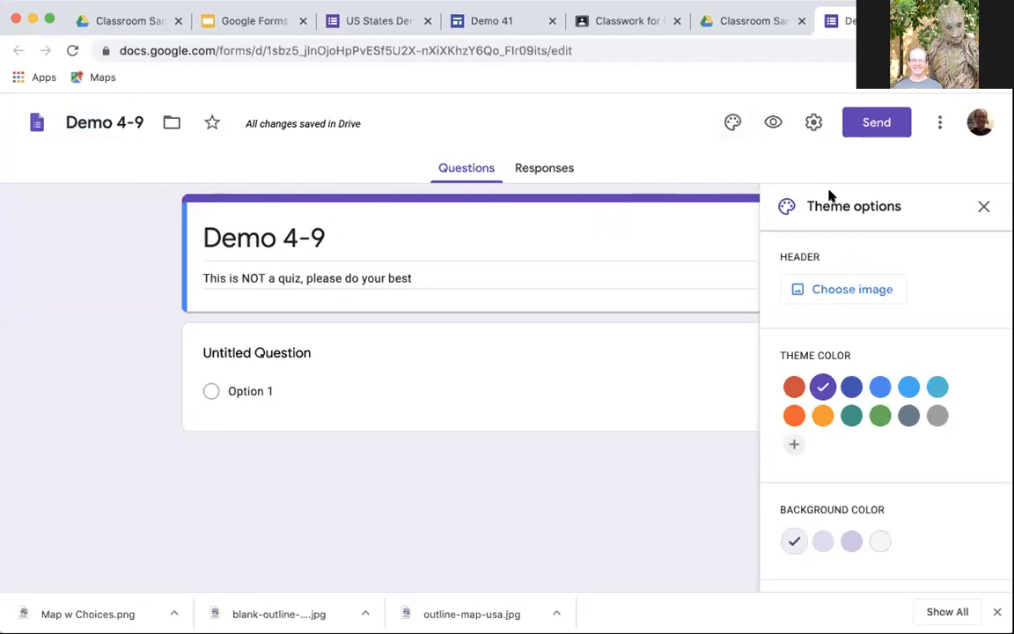
scroll(833, 273, "down", 2)
scroll(834, 273, "up", 2)
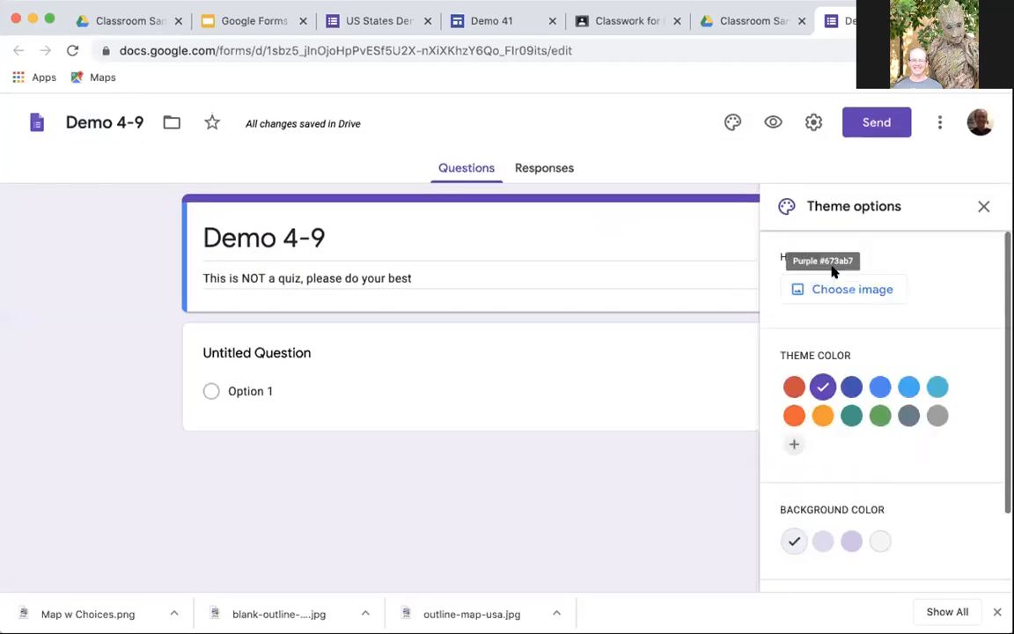
left_click(840, 289)
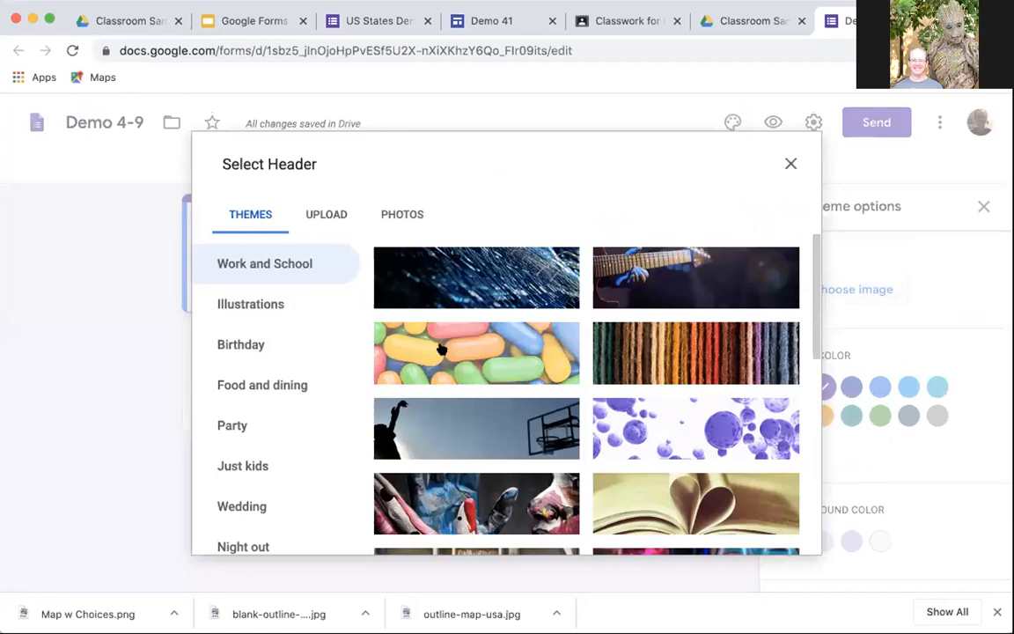
scroll(441, 350, "down", 5)
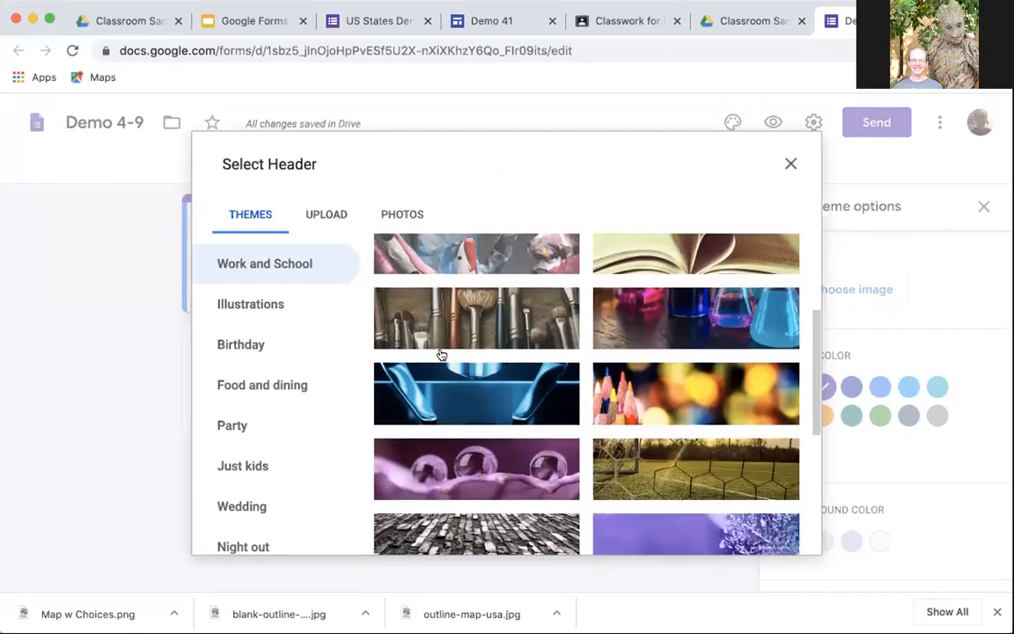
scroll(441, 354, "down", 1)
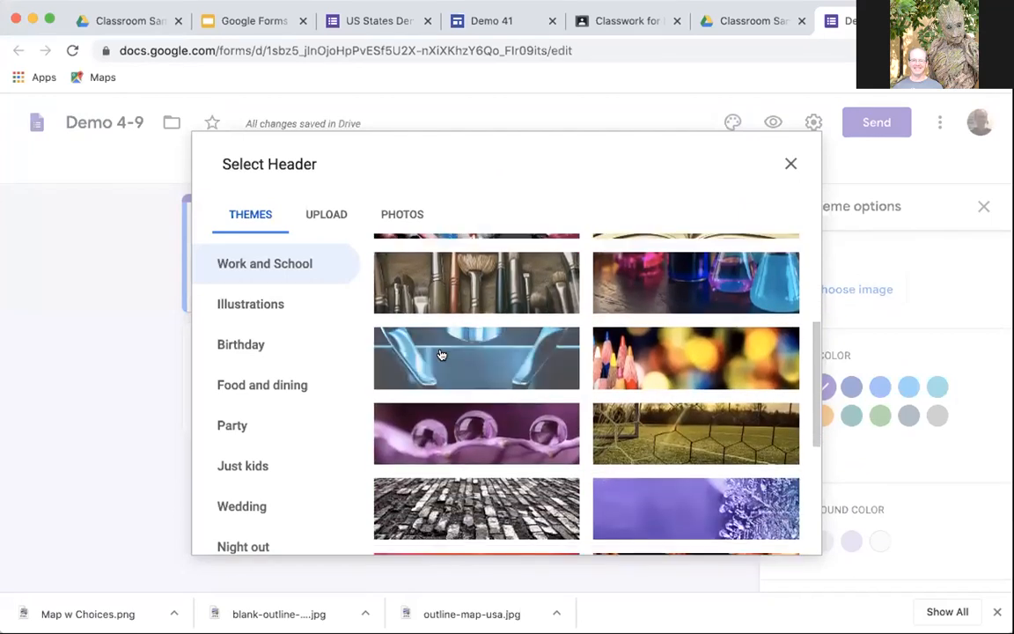
left_click(469, 432)
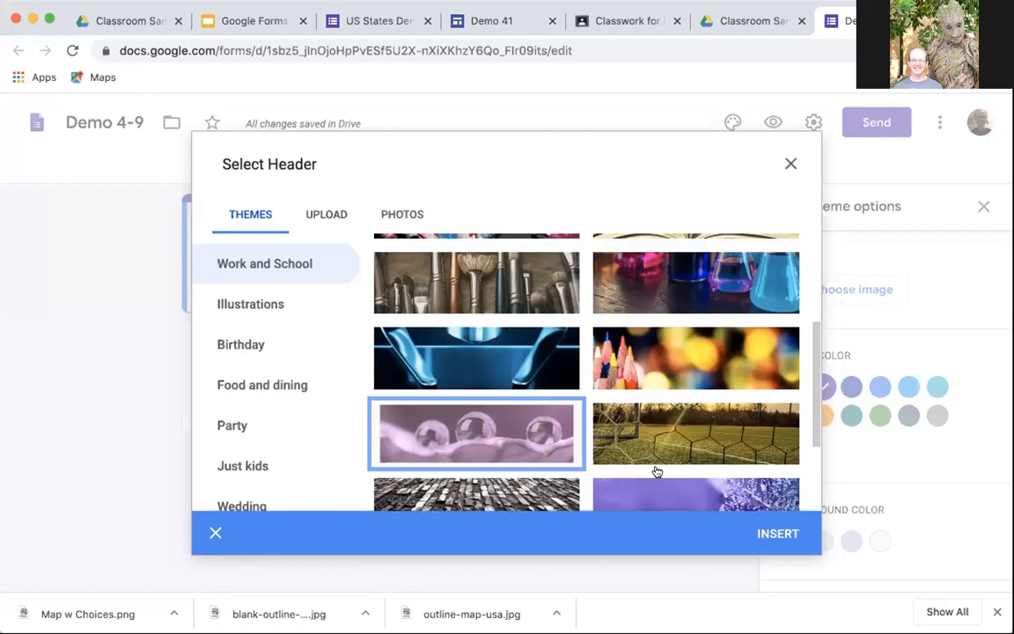
left_click(774, 536)
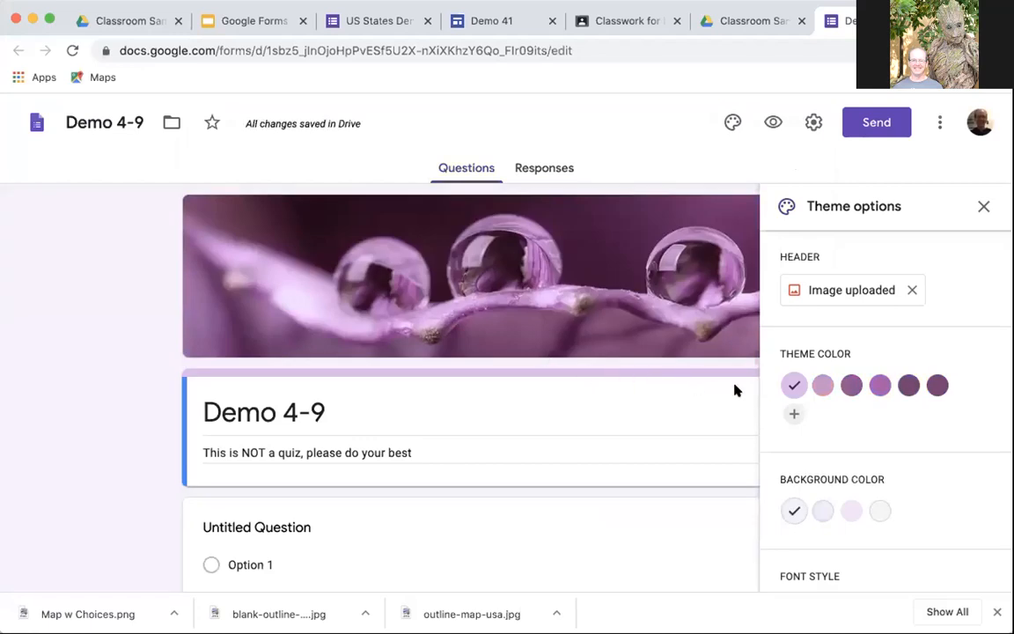
left_click(908, 385)
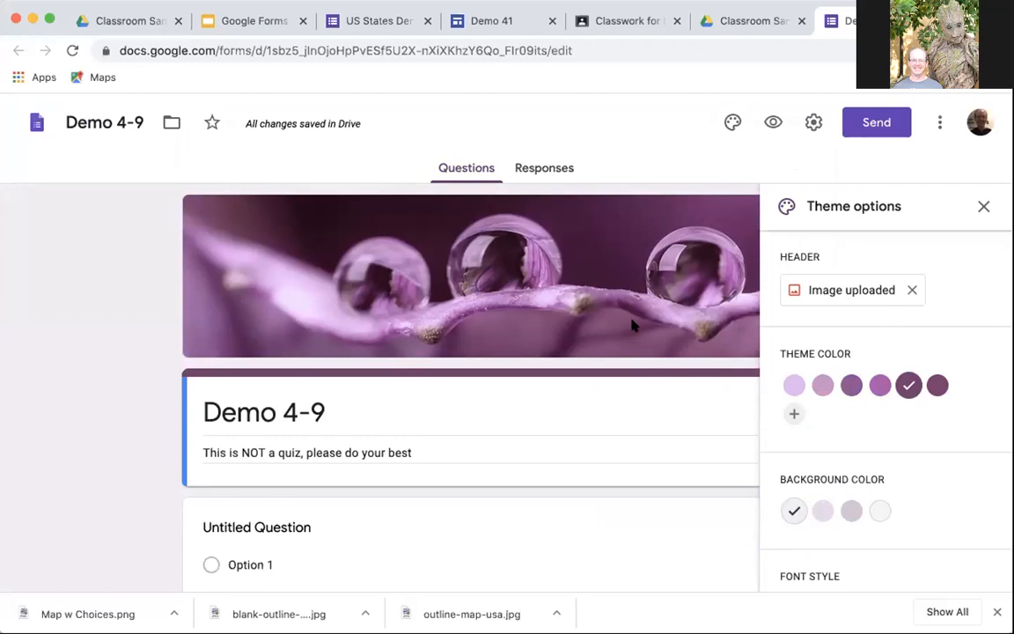
Try the Decorative font style on the form and switch it back to Basic.
scroll(830, 379, "down", 2)
scroll(830, 379, "down", 2)
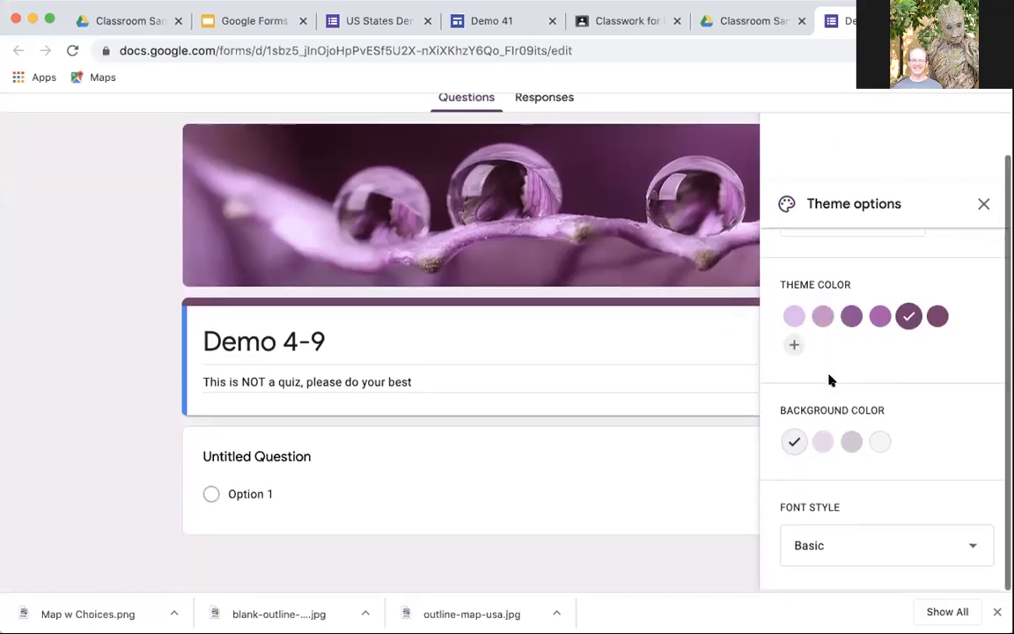
left_click(968, 548)
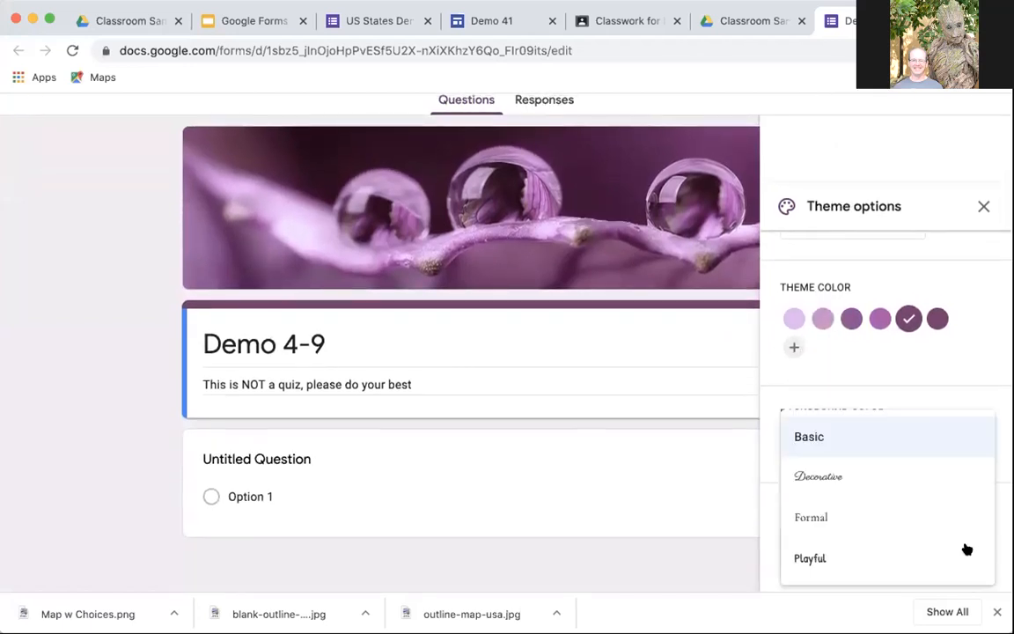
left_click(851, 479)
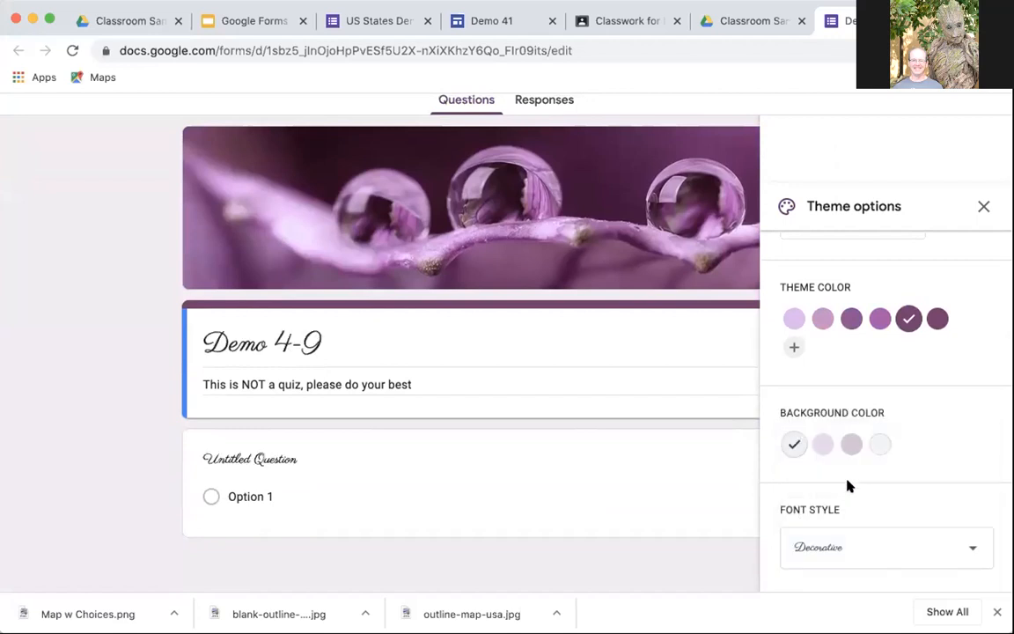
left_click(968, 547)
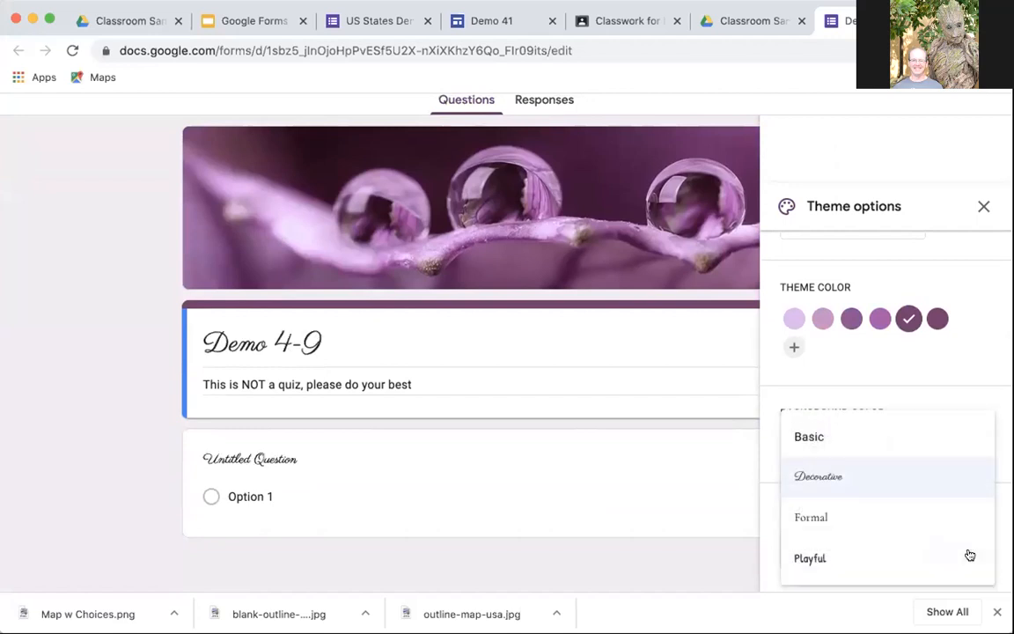
left_click(853, 448)
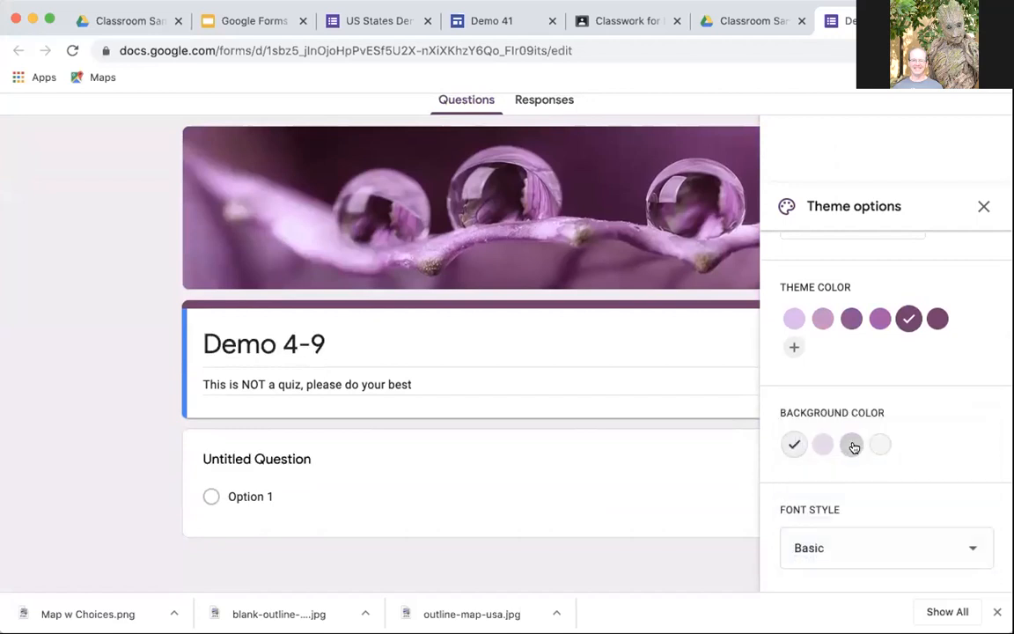
Close the theme options and enter "How many states in the USA?" as the text of the first question.
left_click(983, 209)
scroll(470, 426, "down", 1)
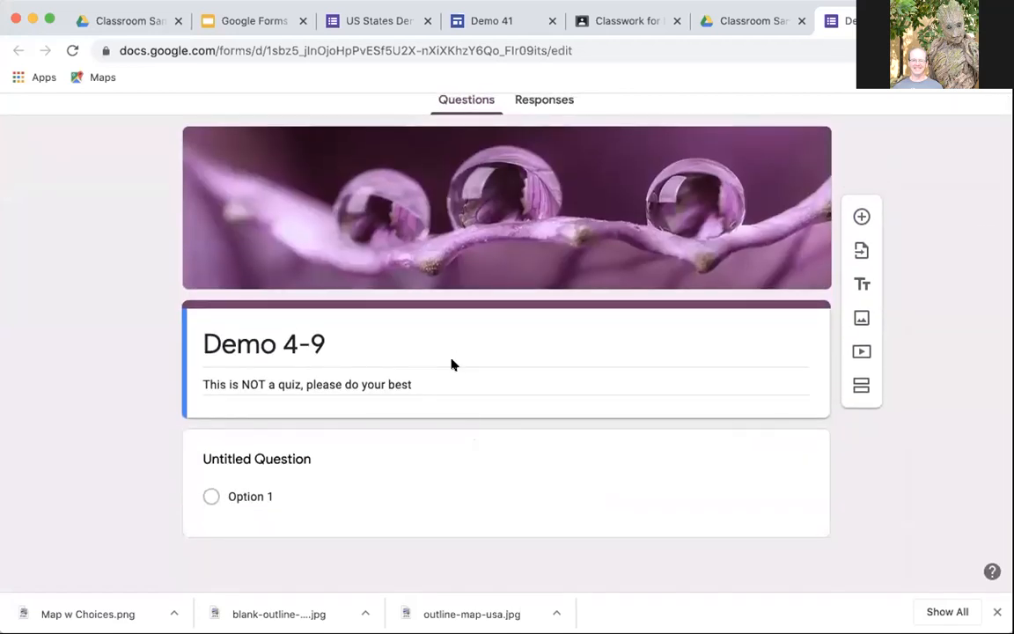
scroll(451, 362, "up", 1)
scroll(591, 250, "down", 1)
left_click(293, 457)
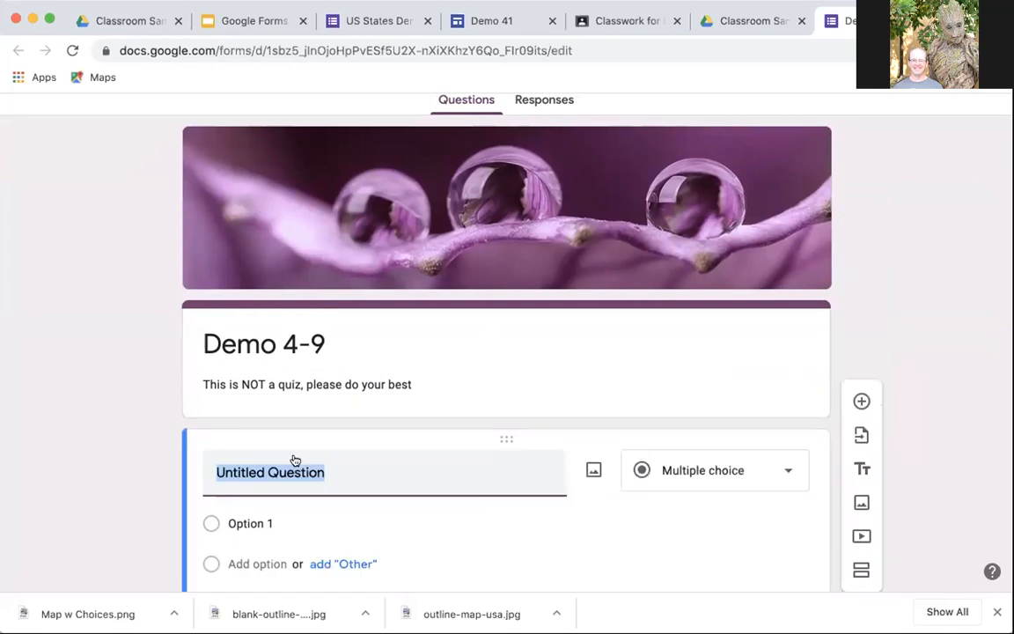
type("1.")
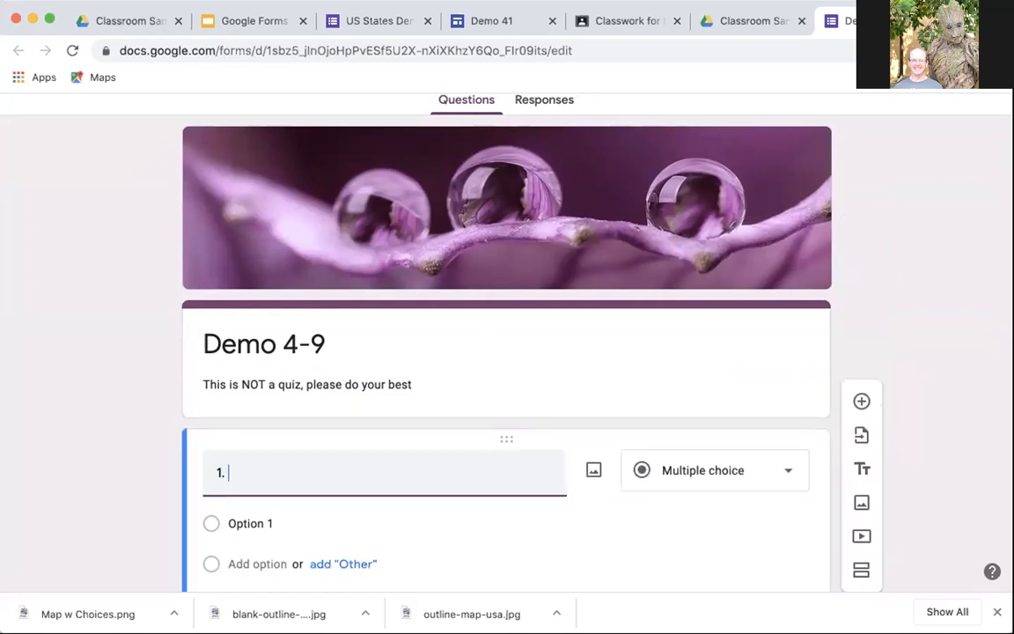
key("BackSpace")
key("BackSpace")
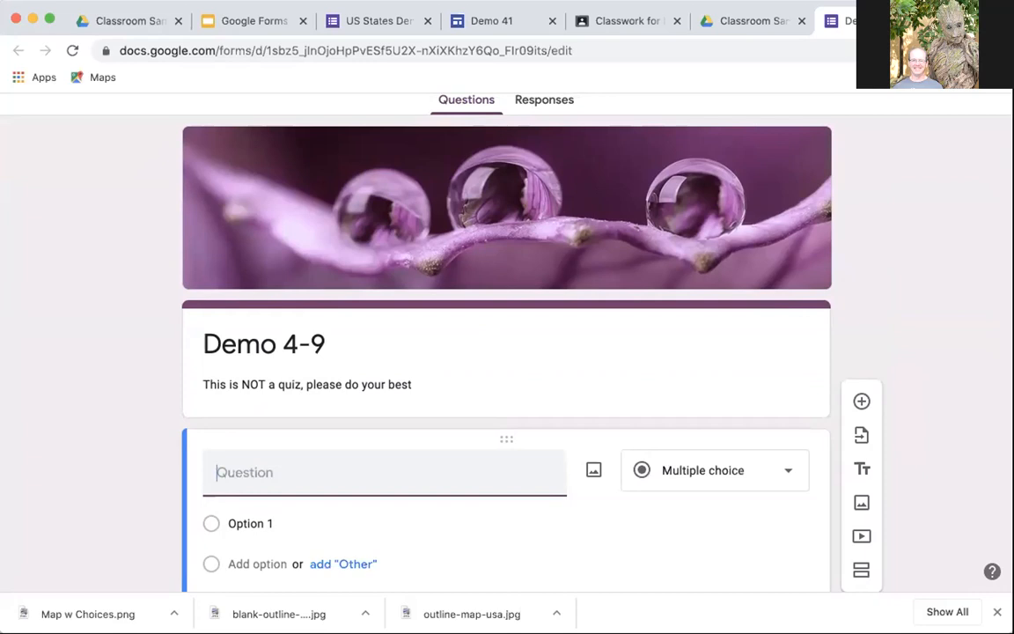
type("How many states")
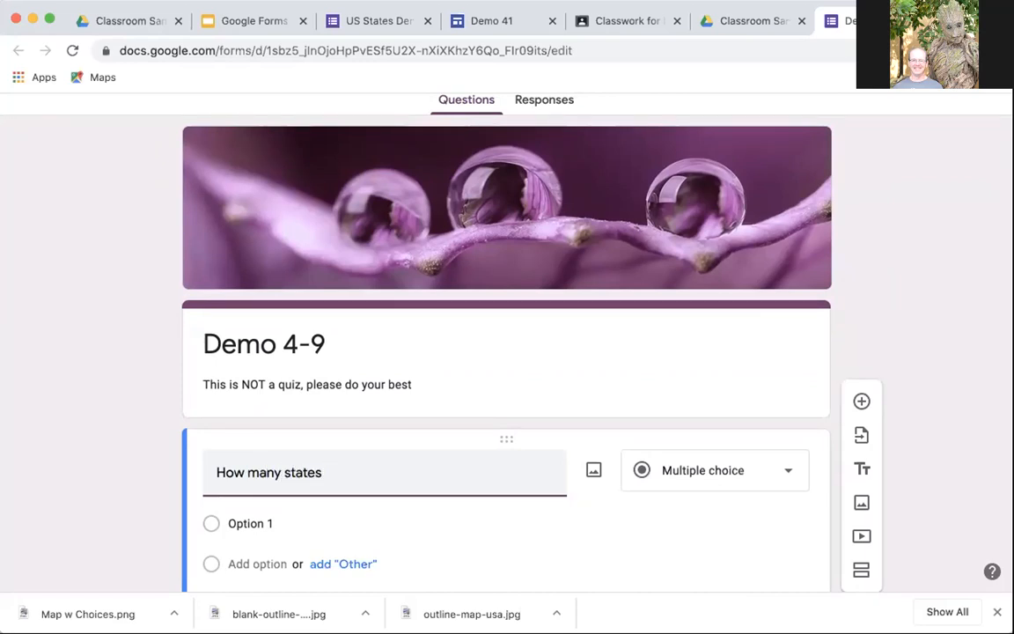
type(" in the USA?")
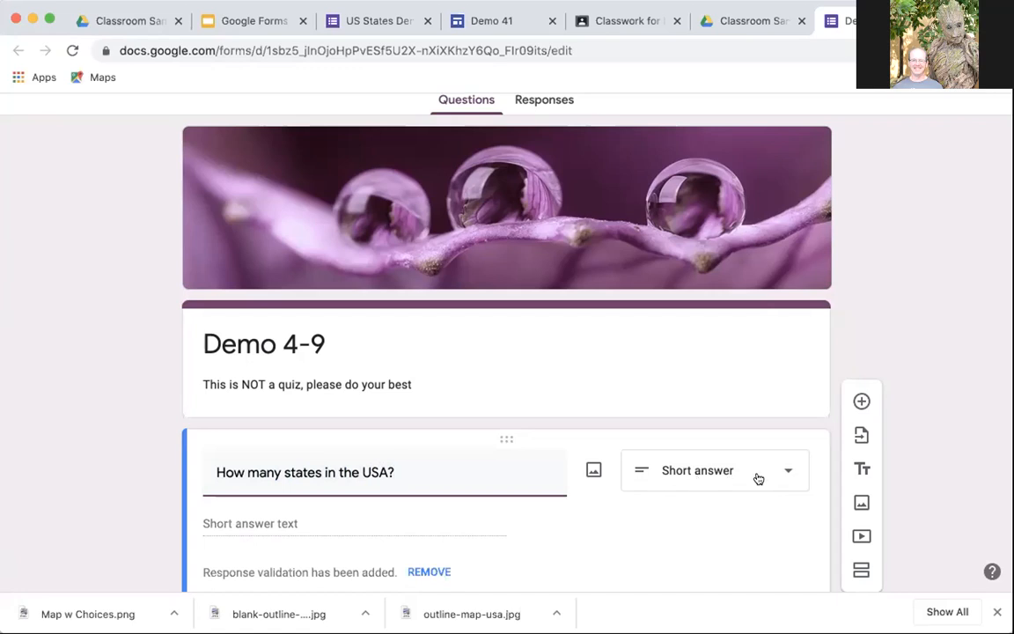
Set the type of the states question to Multiple choice.
scroll(760, 478, "down", 2)
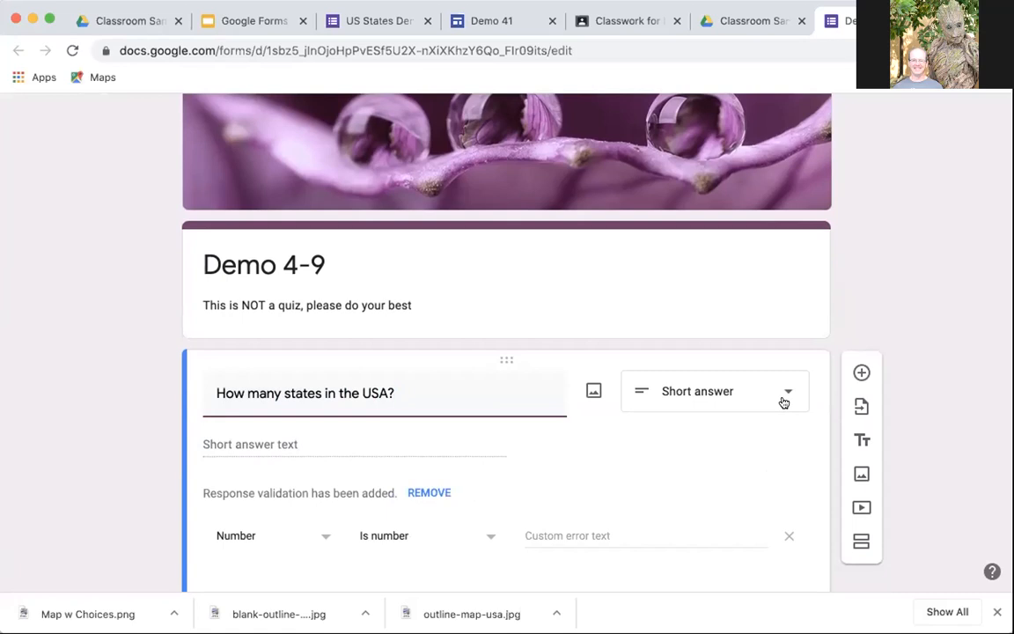
left_click(783, 396)
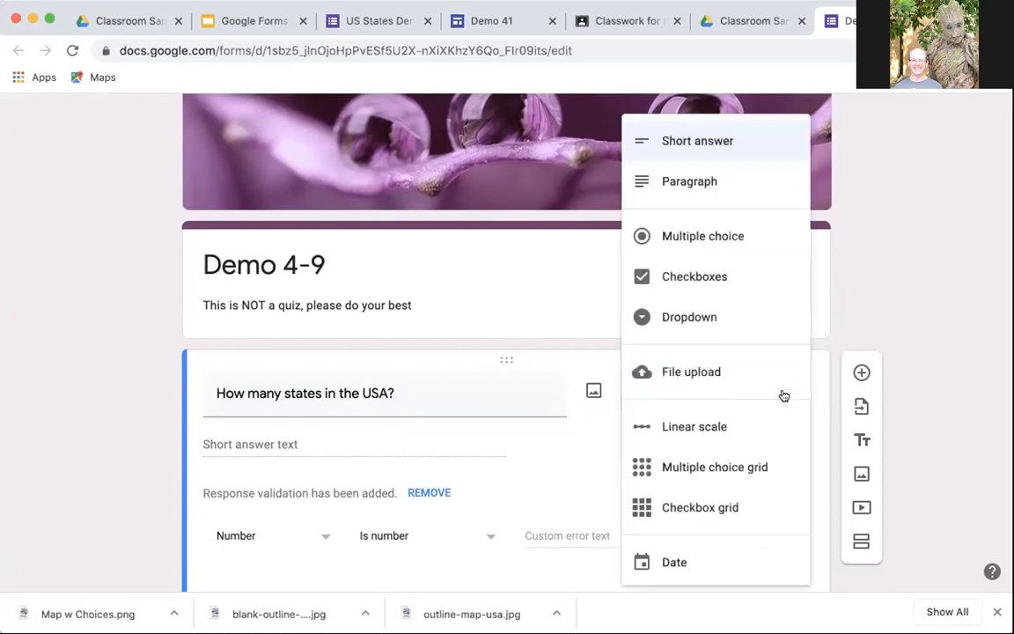
left_click(719, 238)
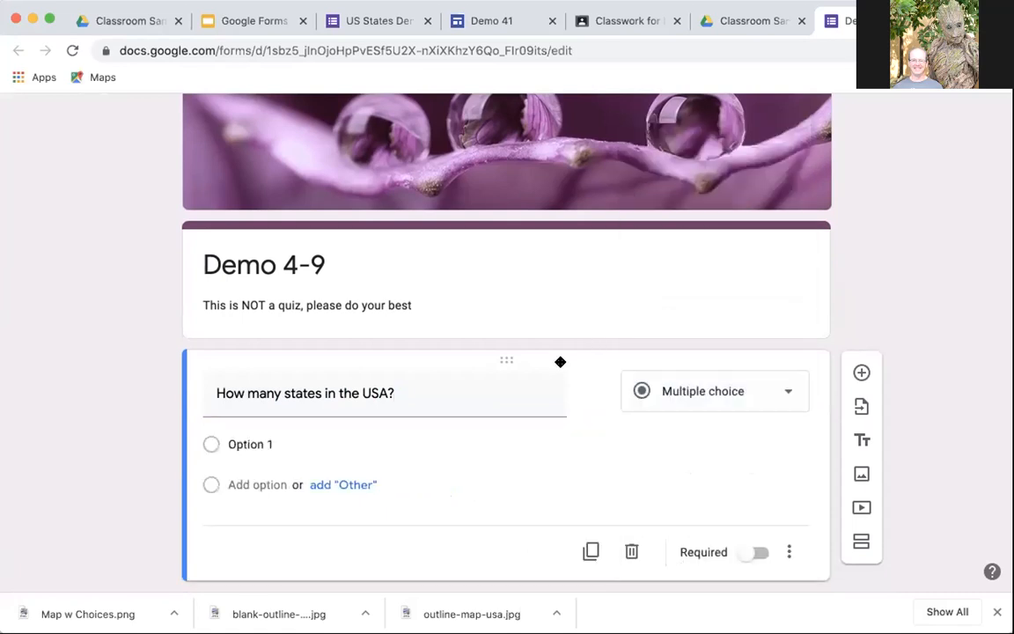
Give the states question the answer options 13, 50, 75 and 100.
left_click(282, 441)
type("13")
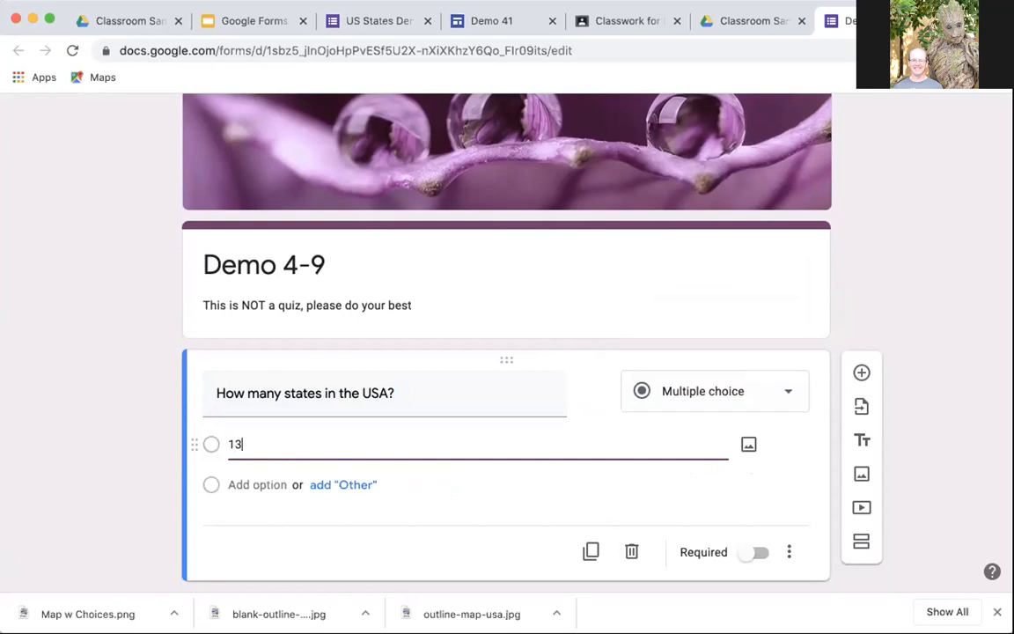
left_click(252, 482)
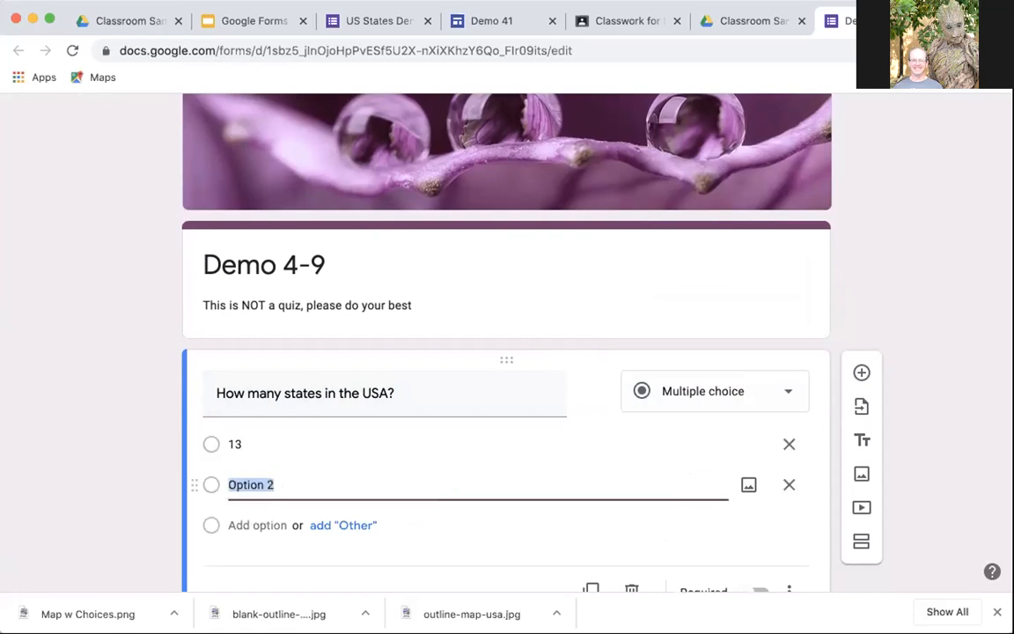
type("50")
key("Return")
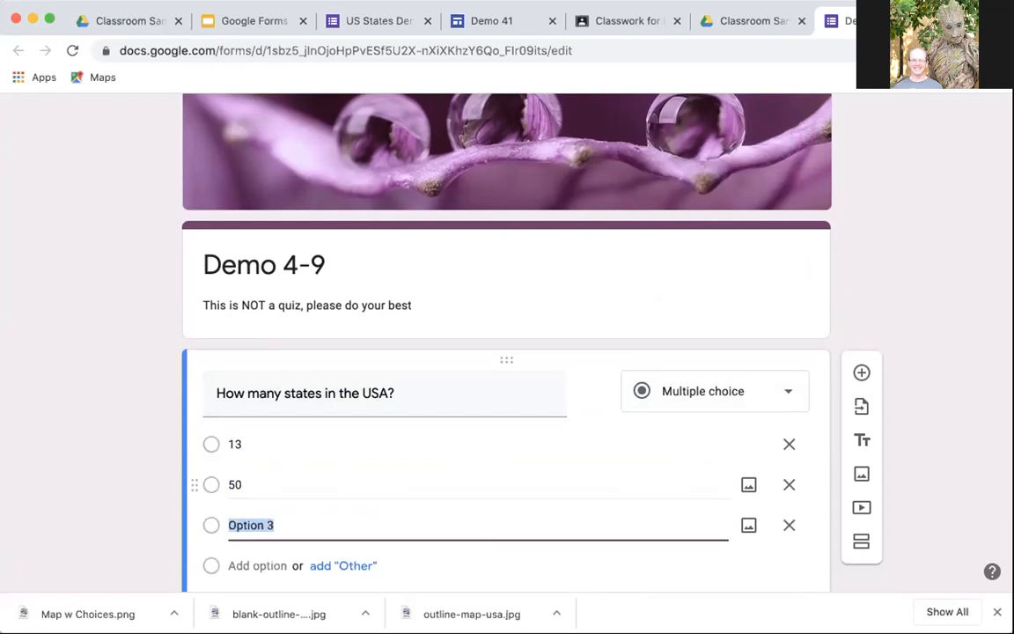
type("75")
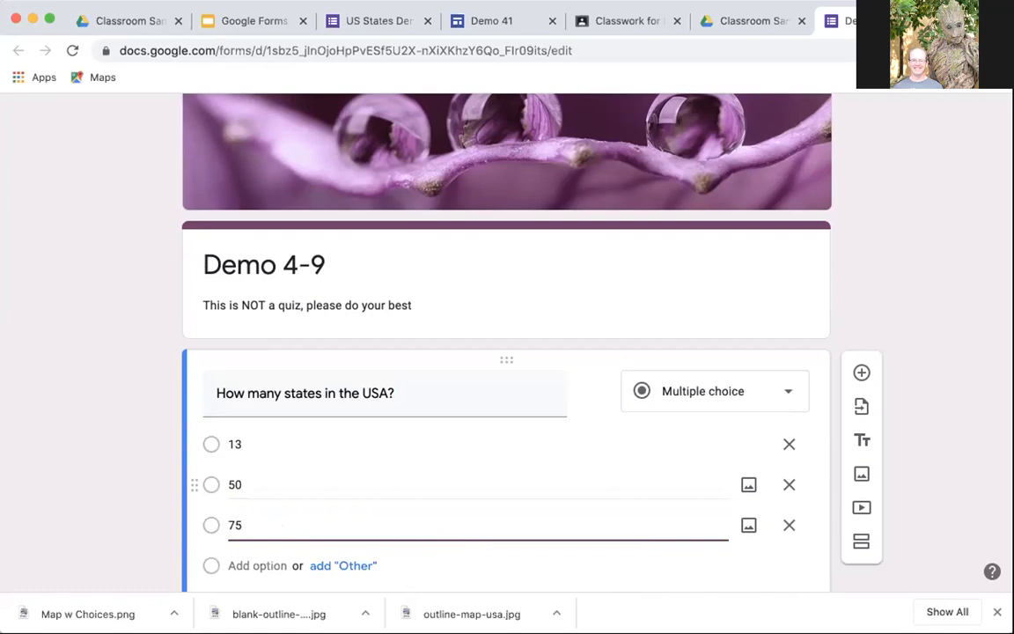
key("Return")
type("100")
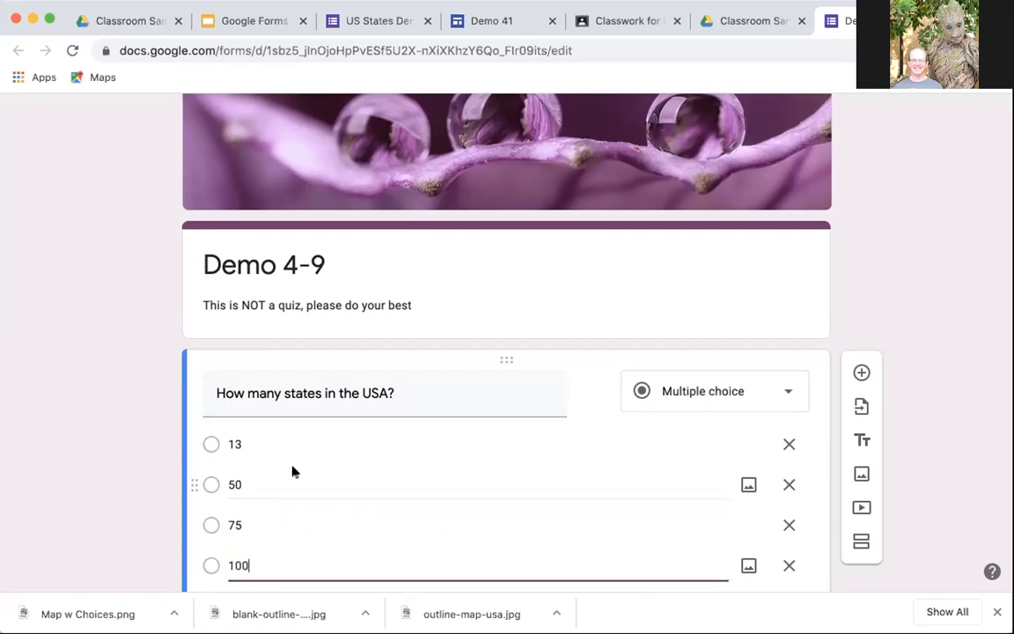
Add an "Other" option to the states question, and remove both the 100 option and the "Other" option.
scroll(292, 471, "down", 2)
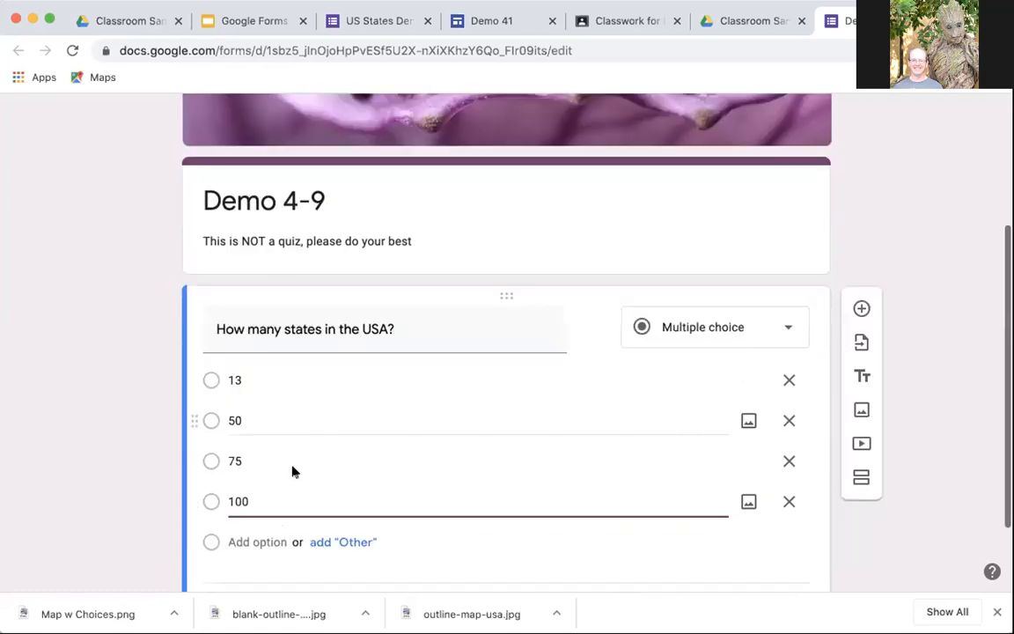
left_click(326, 512)
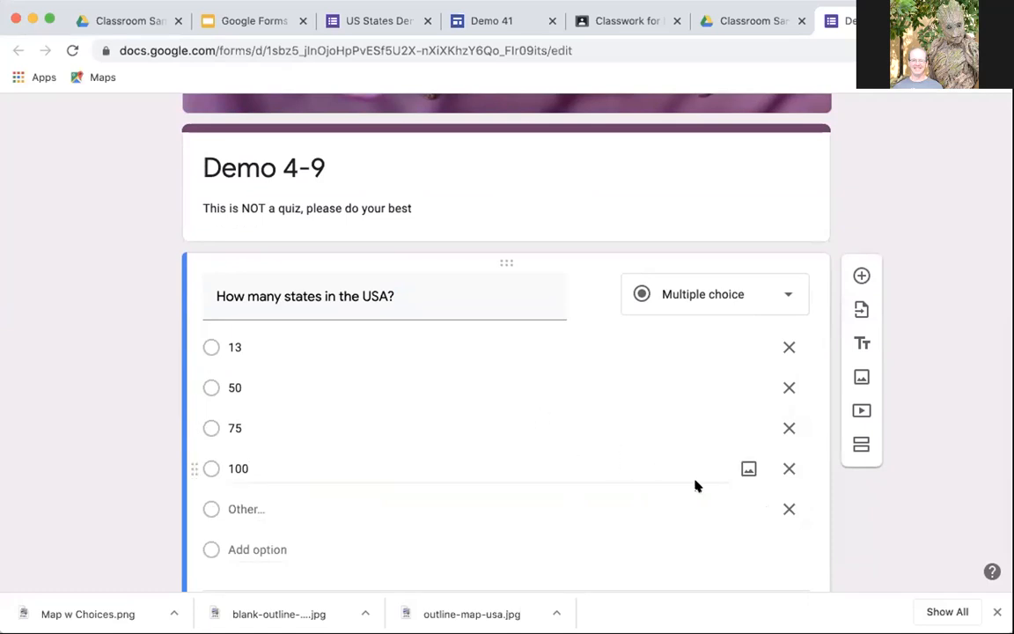
left_click(787, 472)
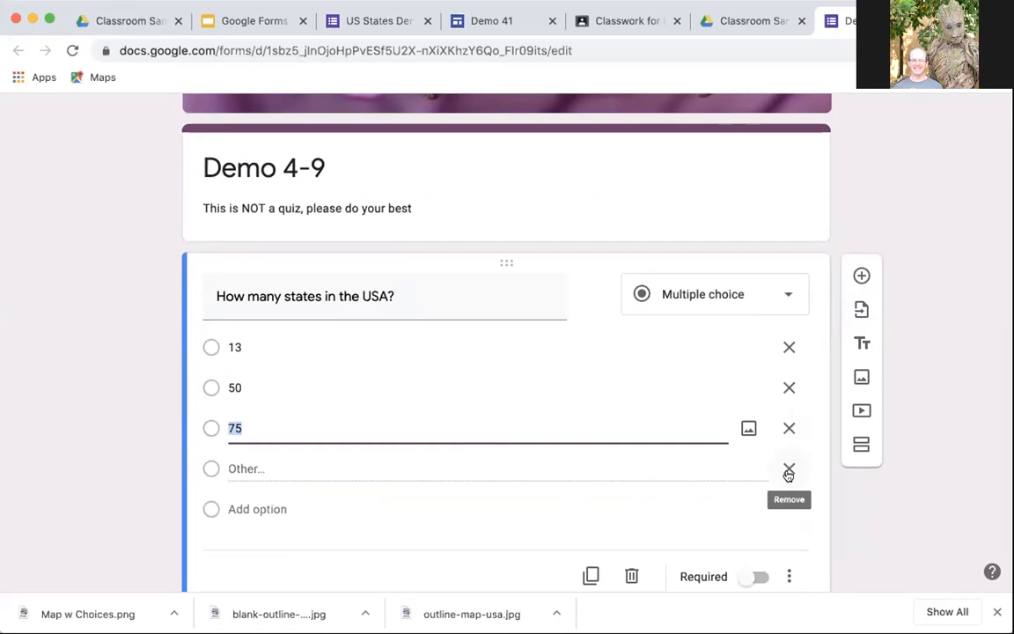
left_click(788, 472)
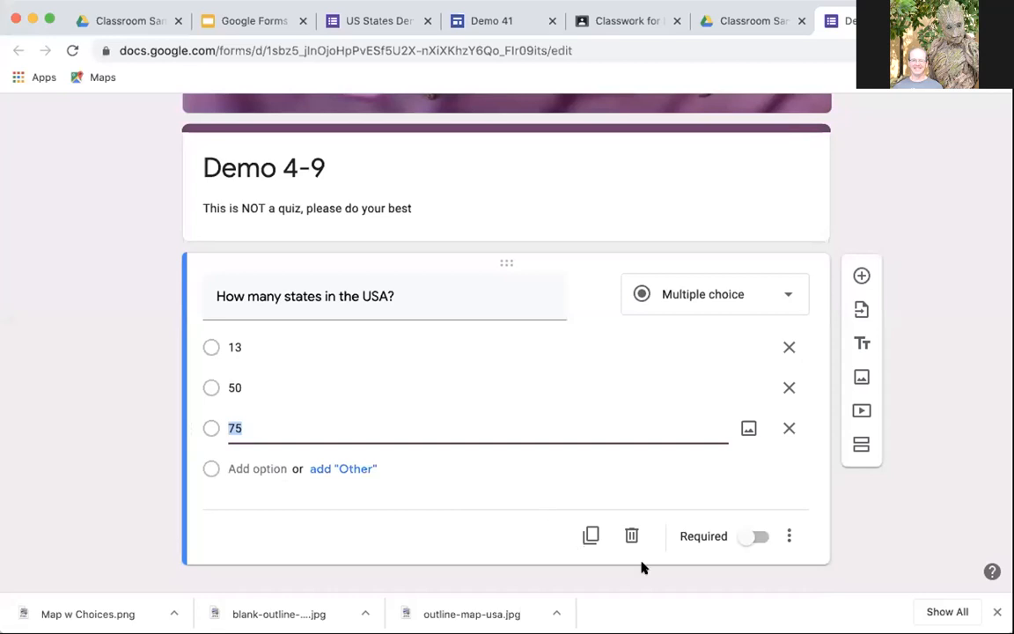
Make the states question required and duplicate it.
left_click(742, 539)
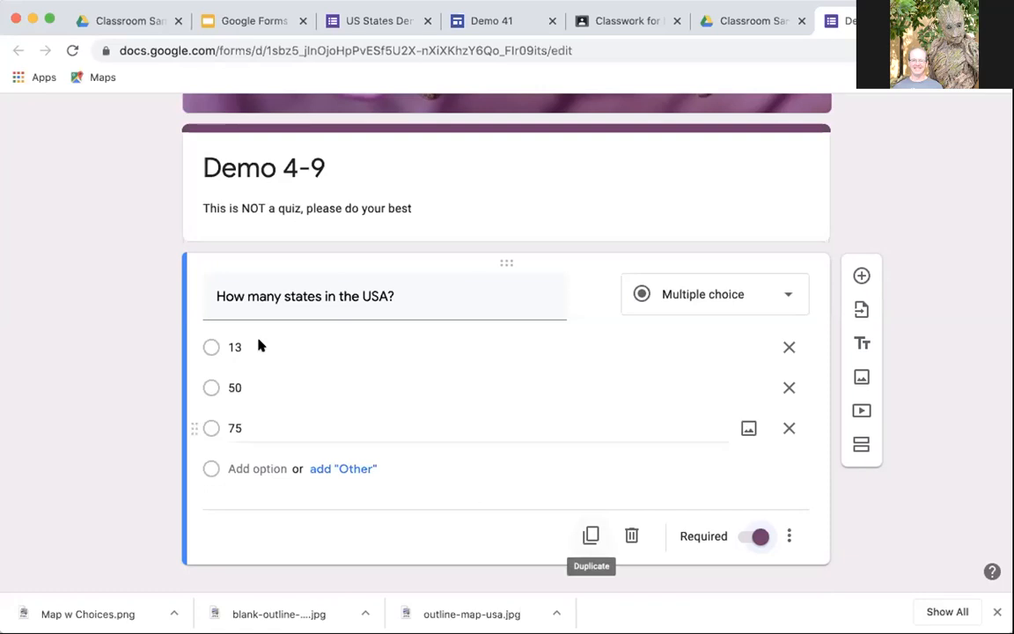
left_click(588, 536)
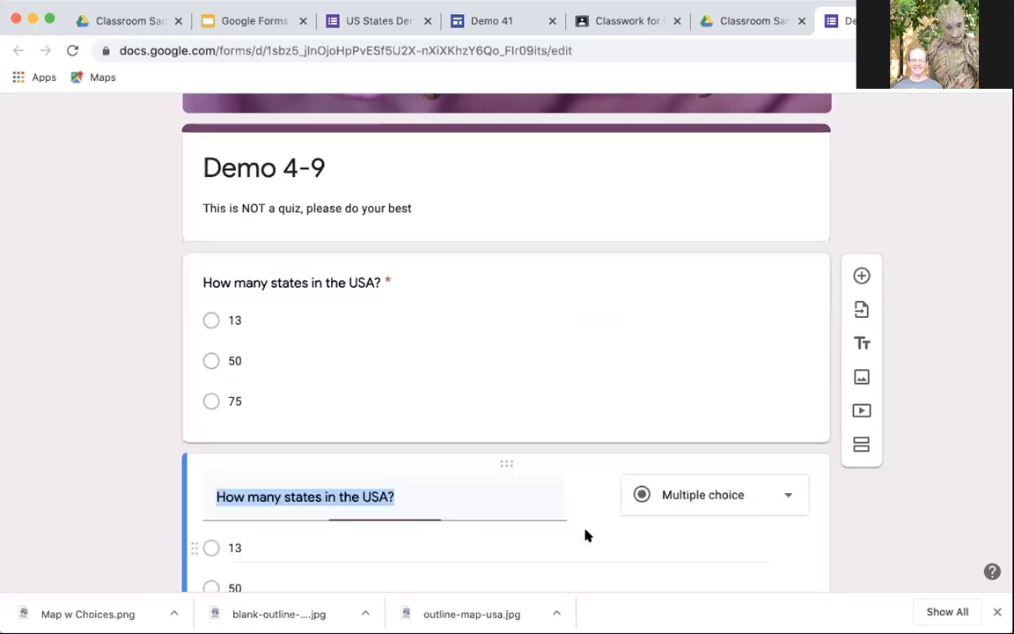
Reword the duplicated question to "How many stripes on the US Flag?".
left_click(388, 497)
key("BackSpace")
key("BackSpace")
key("BackSpace")
key("BackSpace")
key("BackSpace")
key("BackSpace")
key("BackSpace")
key("BackSpace")
key("BackSpace")
key("BackSpace")
key("BackSpace")
key("BackSpace")
key("BackSpace")
key("BackSpace")
key("BackSpace")
key("BackSpace")
key("BackSpace")
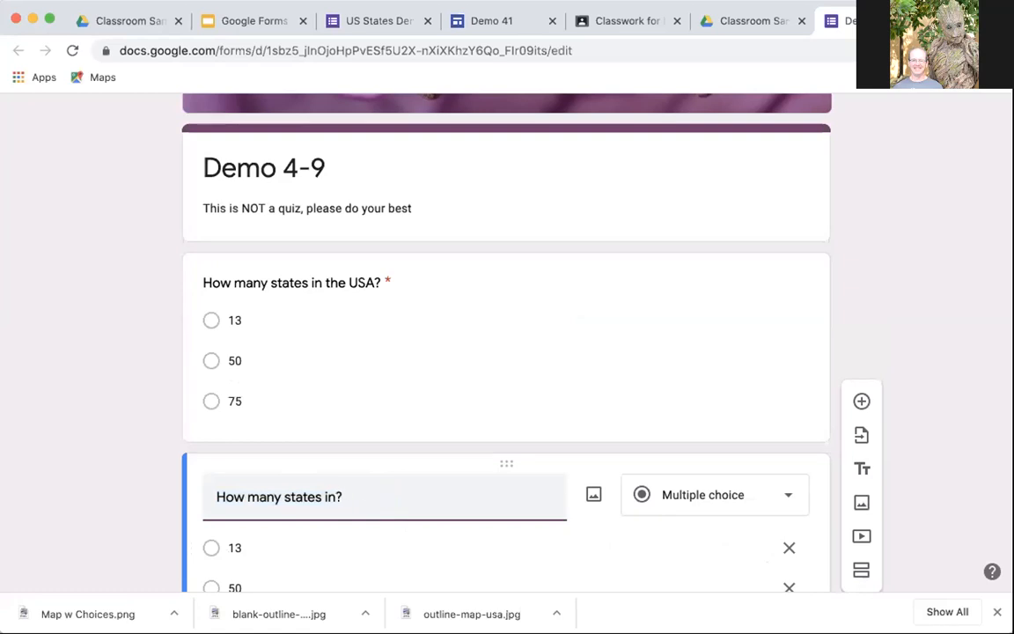
type("stipes on th")
key("BackSpace")
key("BackSpace")
key("BackSpace")
key("BackSpace")
key("BackSpace")
key("BackSpace")
key("BackSpace")
key("BackSpace")
key("BackSpace")
key("BackSpace")
type("ripes on the US ")
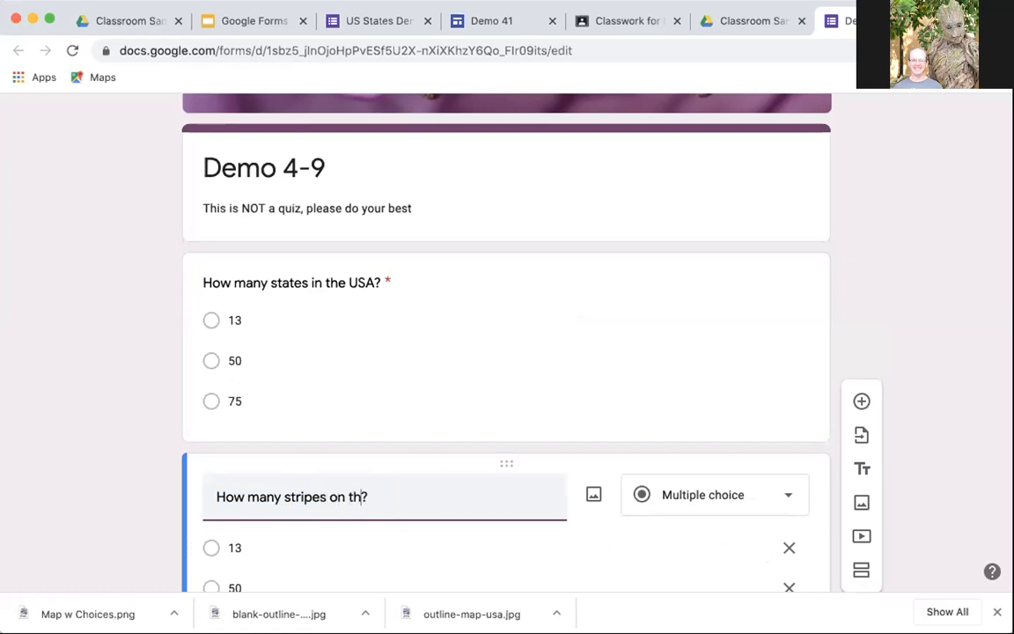
type("Flag")
scroll(344, 535, "down", 3)
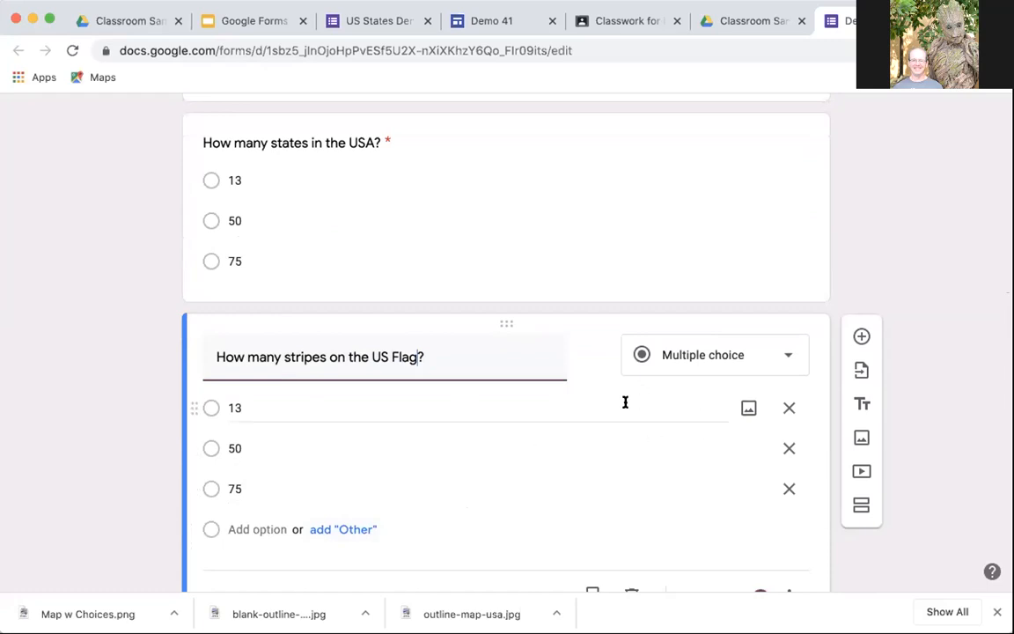
scroll(540, 419, "down", 2)
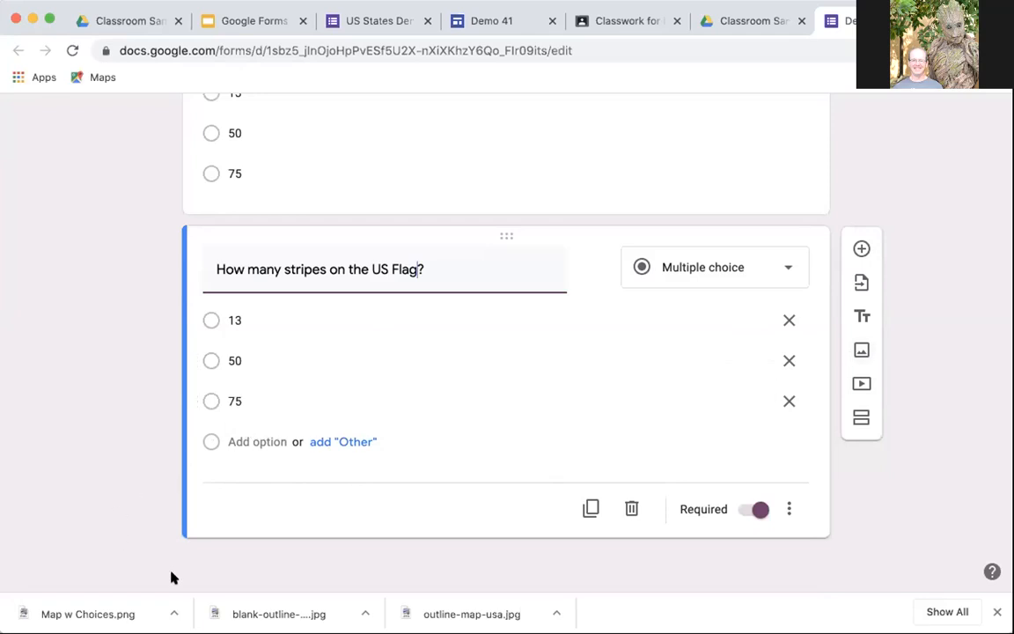
scroll(328, 527, "up", 4)
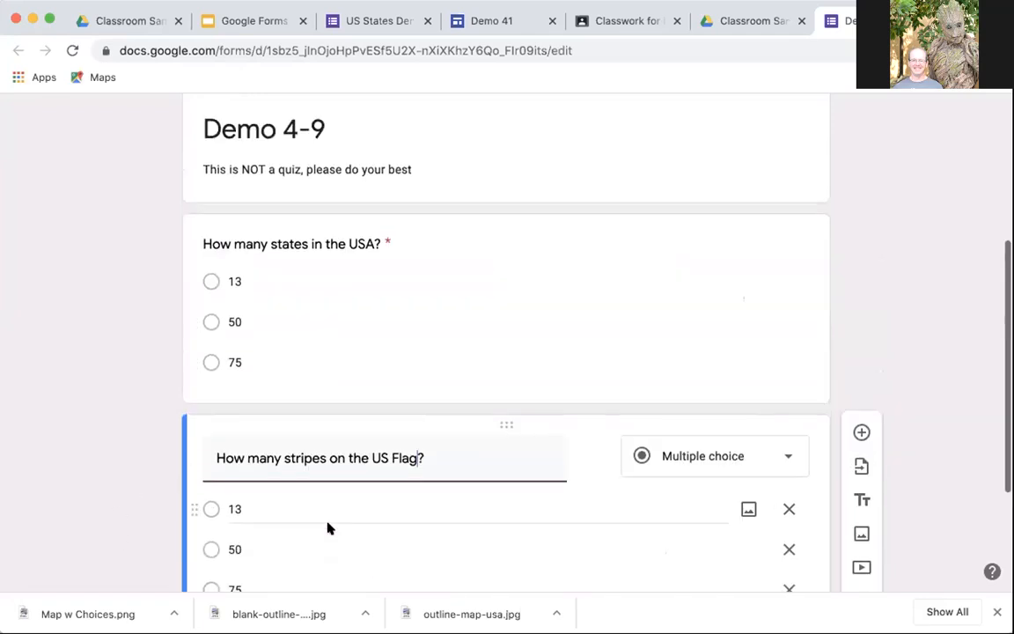
left_click(342, 321)
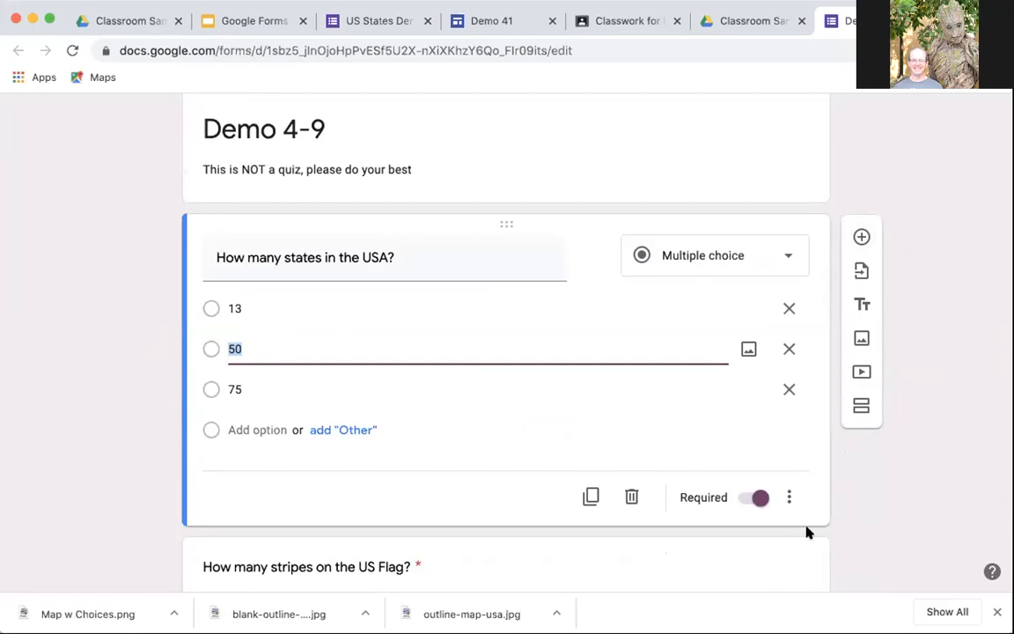
scroll(868, 519, "down", 5)
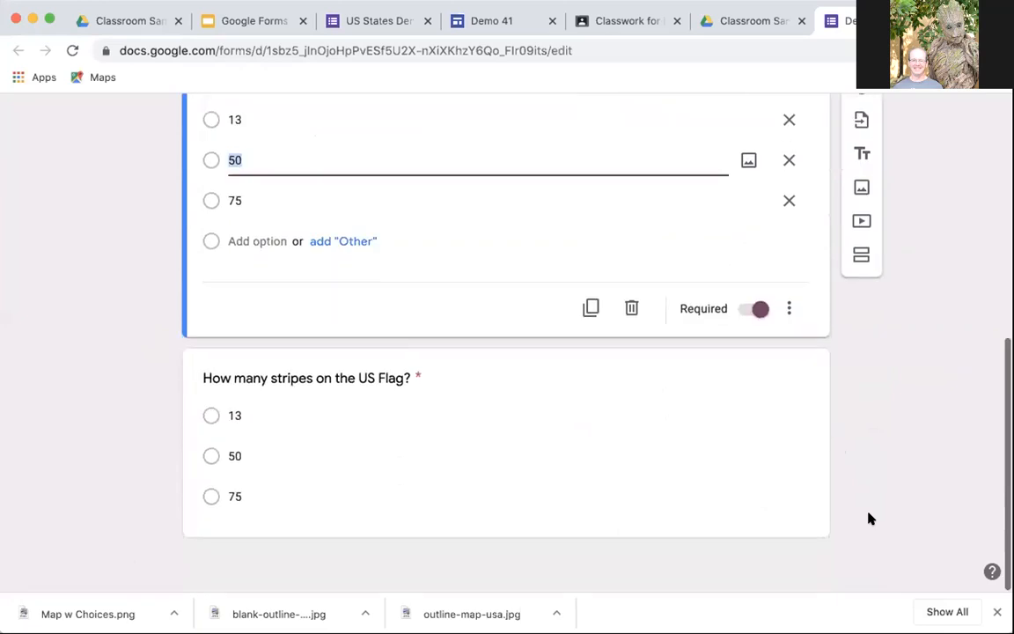
Add a new question below the stripes question with the text "There are 50 stars on the US Flag.".
left_click(578, 483)
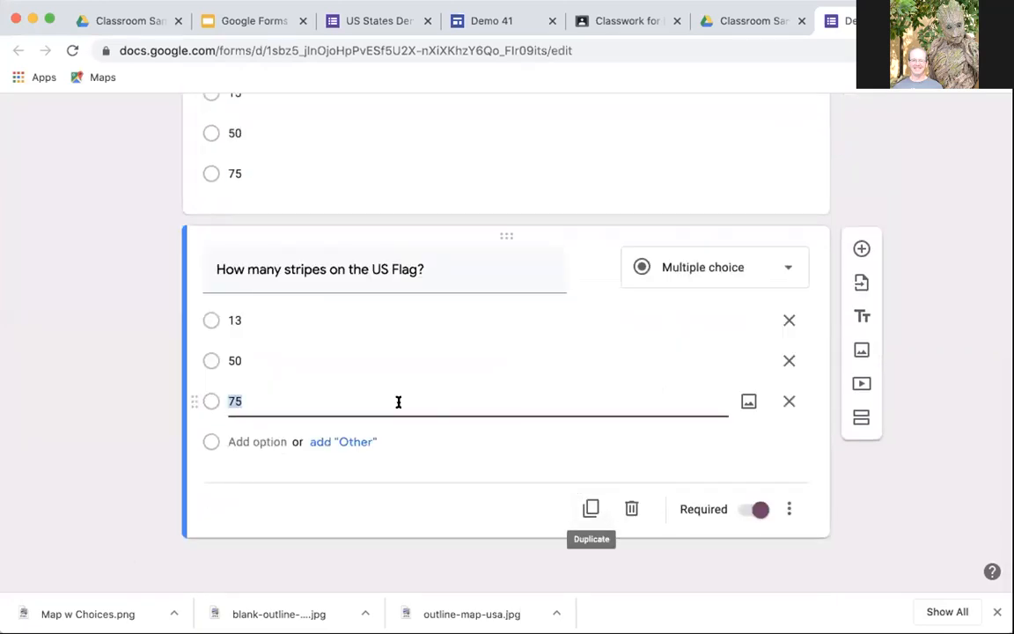
left_click(861, 247)
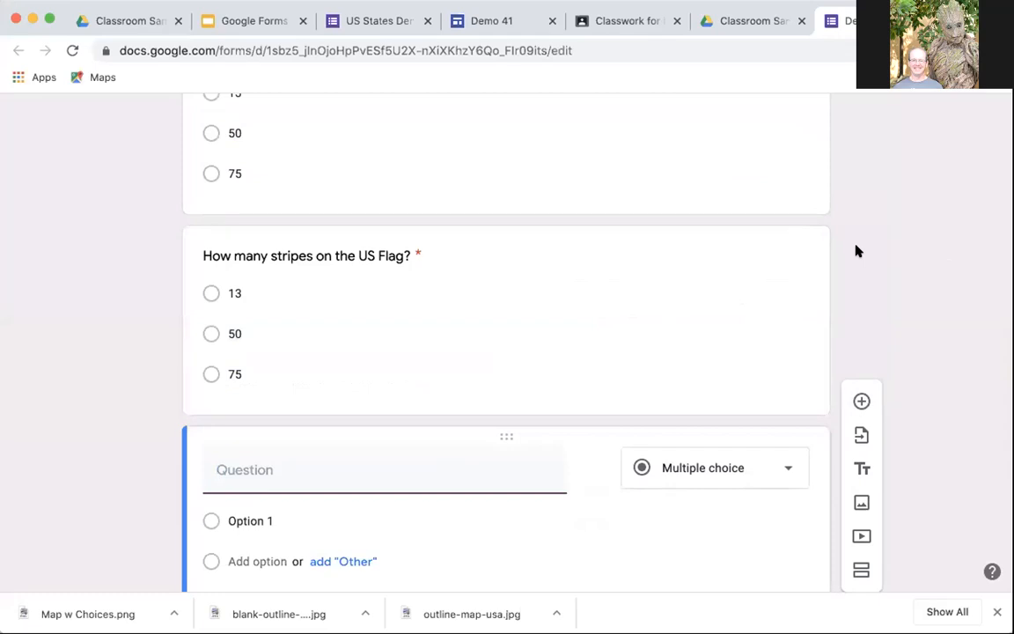
scroll(788, 321, "down", 2)
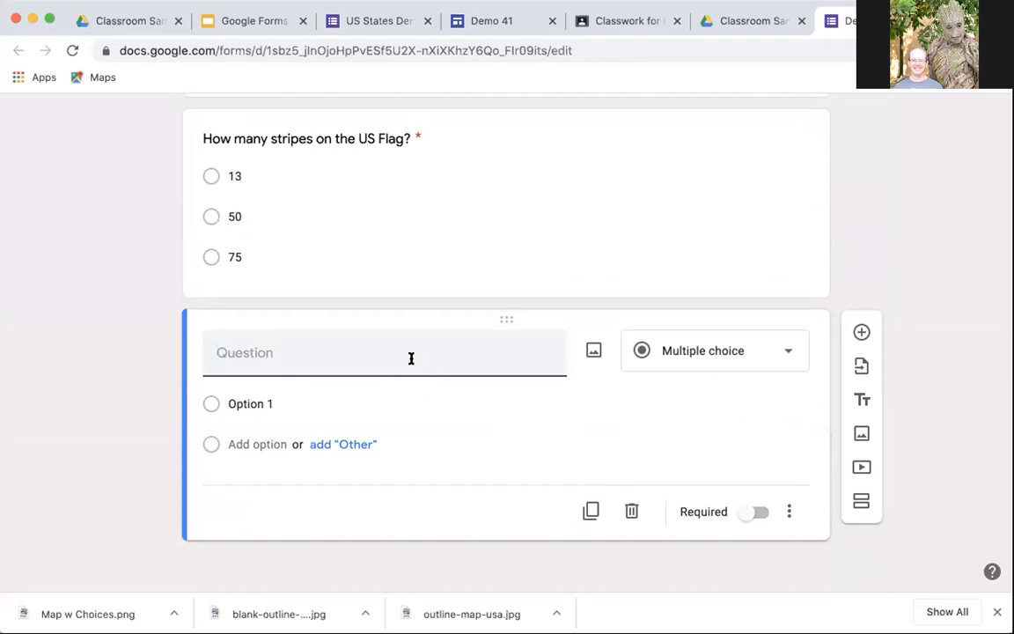
type("There are 50 stars ")
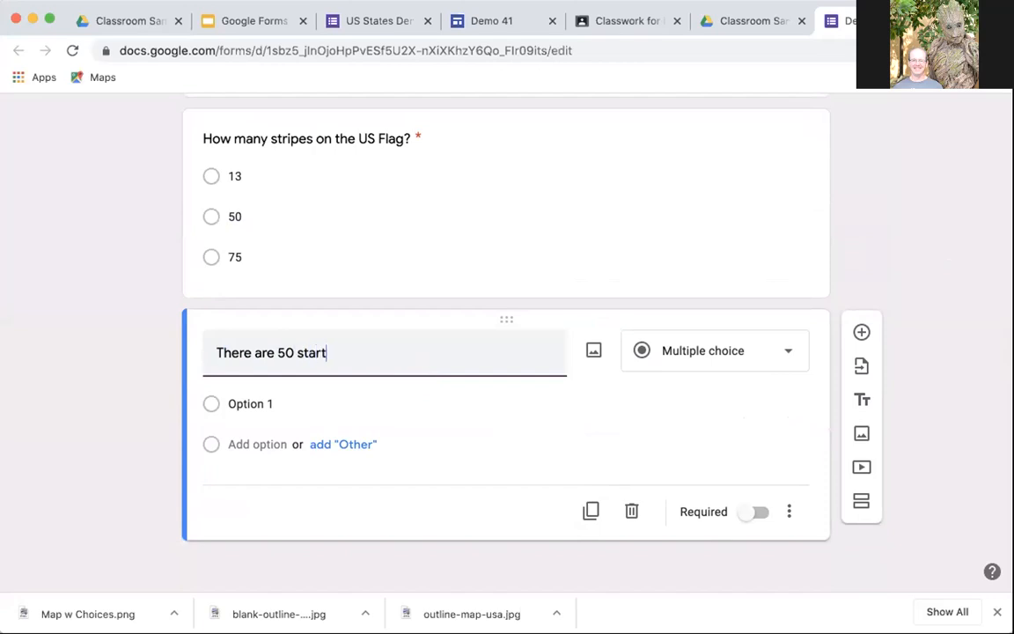
type("on the US G")
key("BackSpace")
type("Flag.")
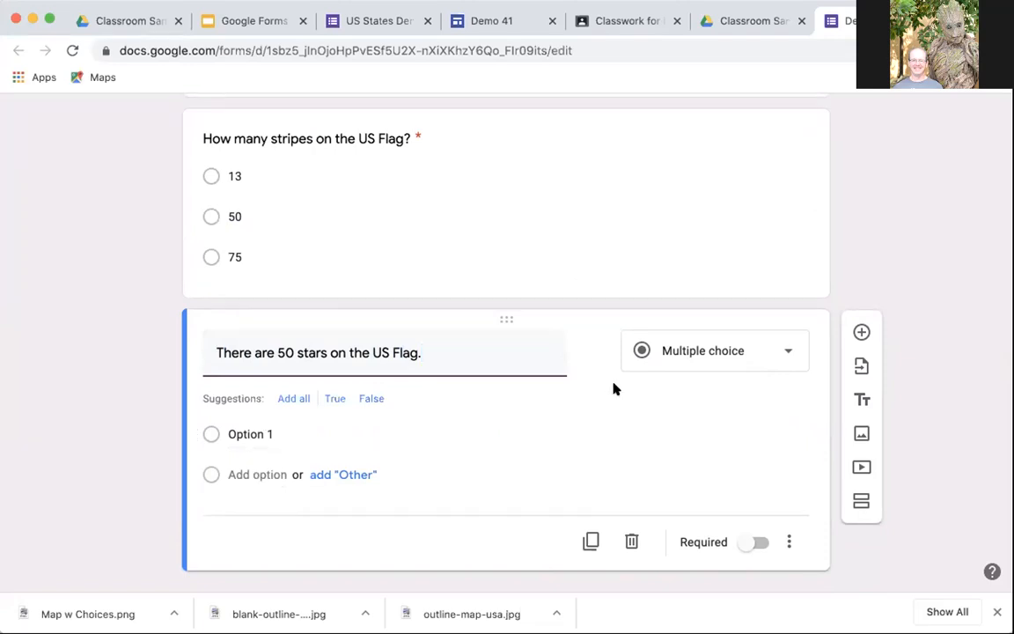
Change the 50 stars question to a dropdown with the options True and False, and make it required.
left_click(792, 354)
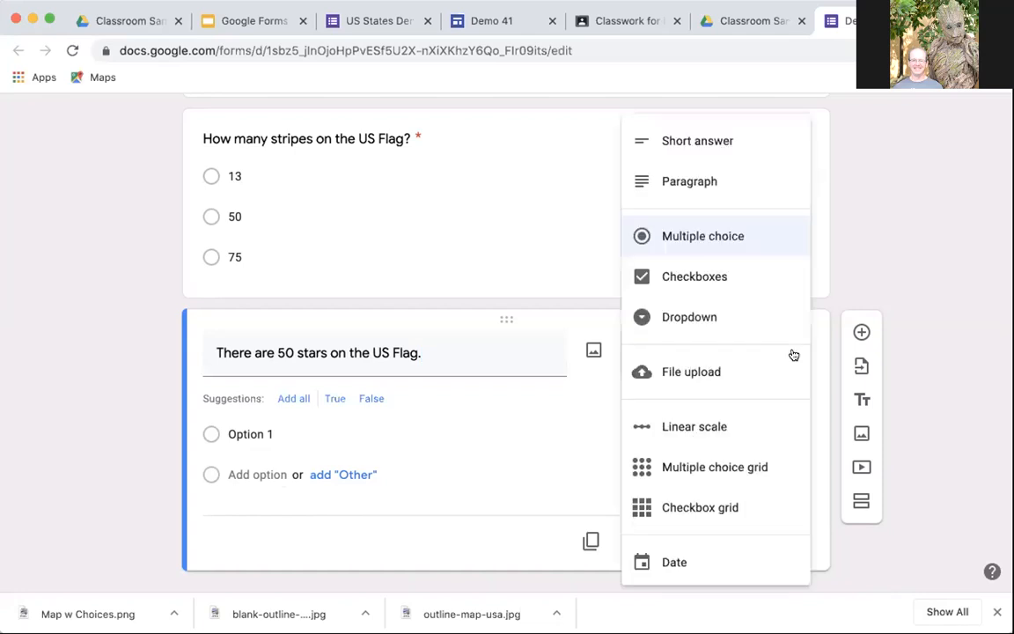
left_click(732, 317)
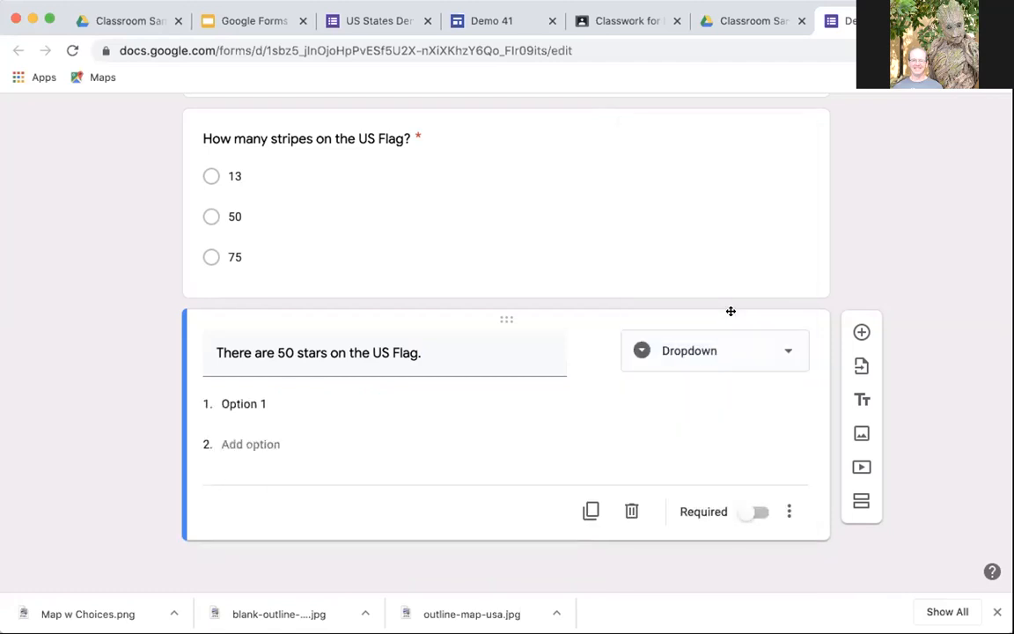
left_click(297, 405)
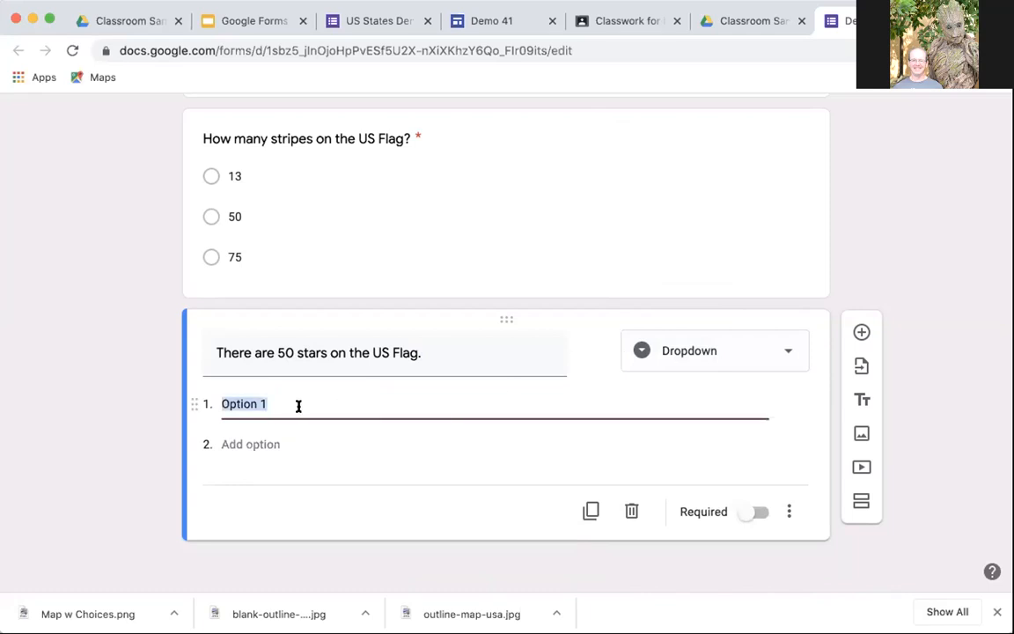
type("True")
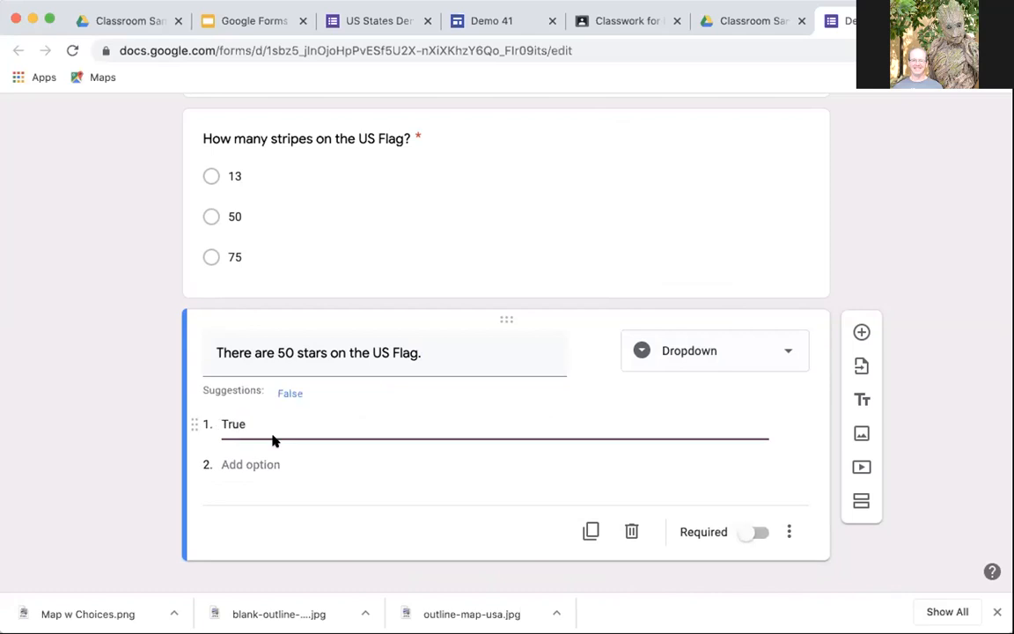
left_click(263, 461)
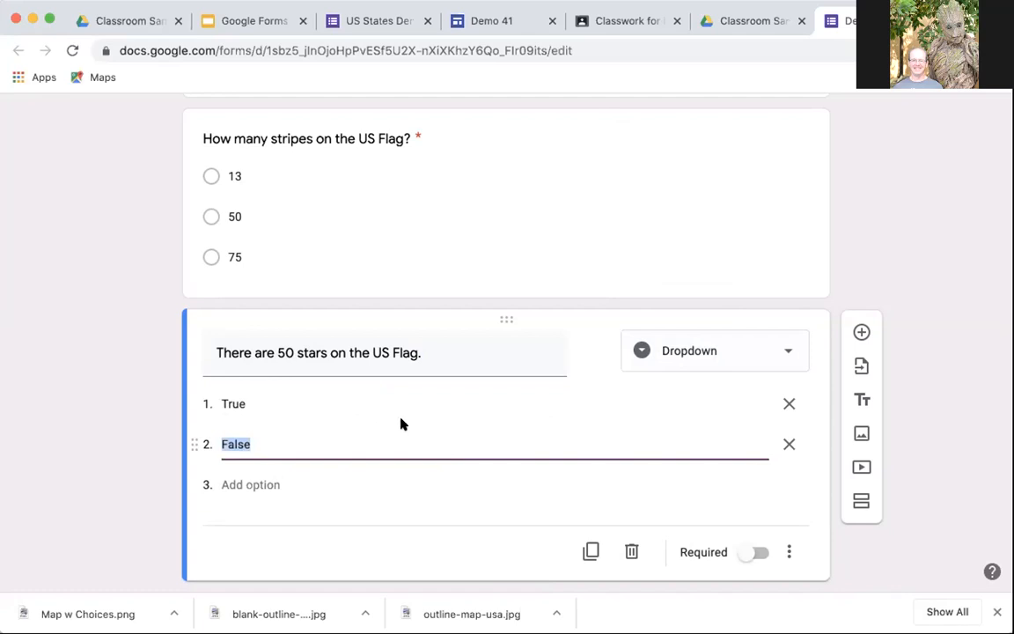
scroll(410, 409, "down", 1)
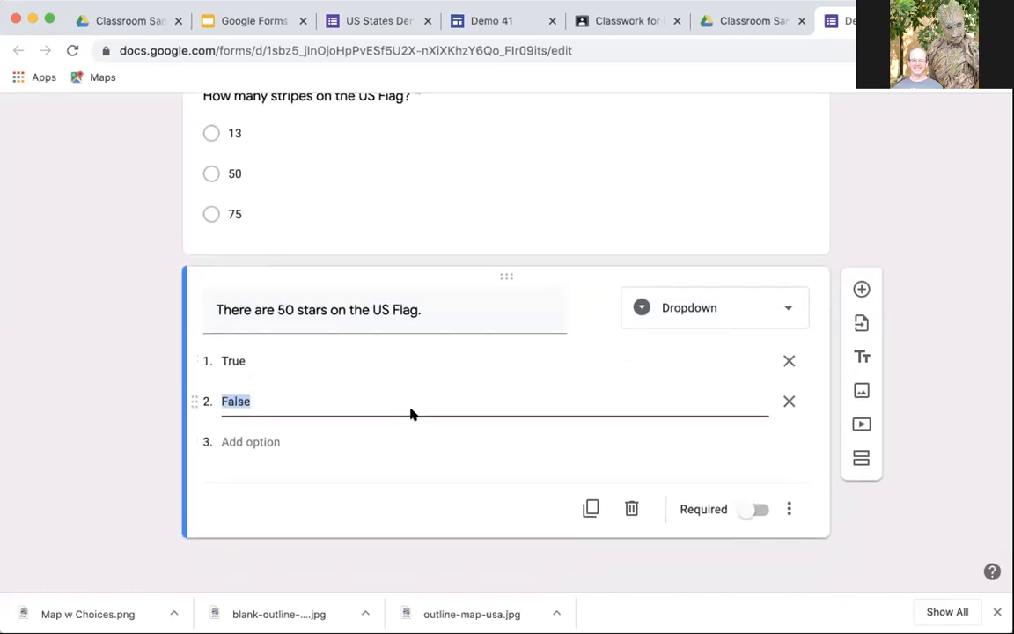
left_click(742, 515)
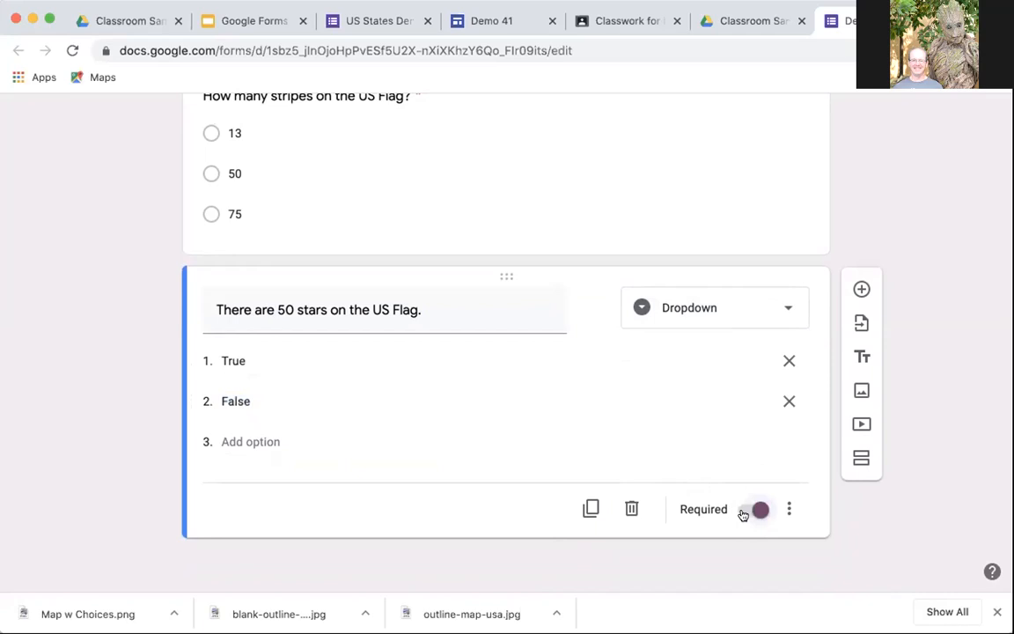
left_click(563, 189)
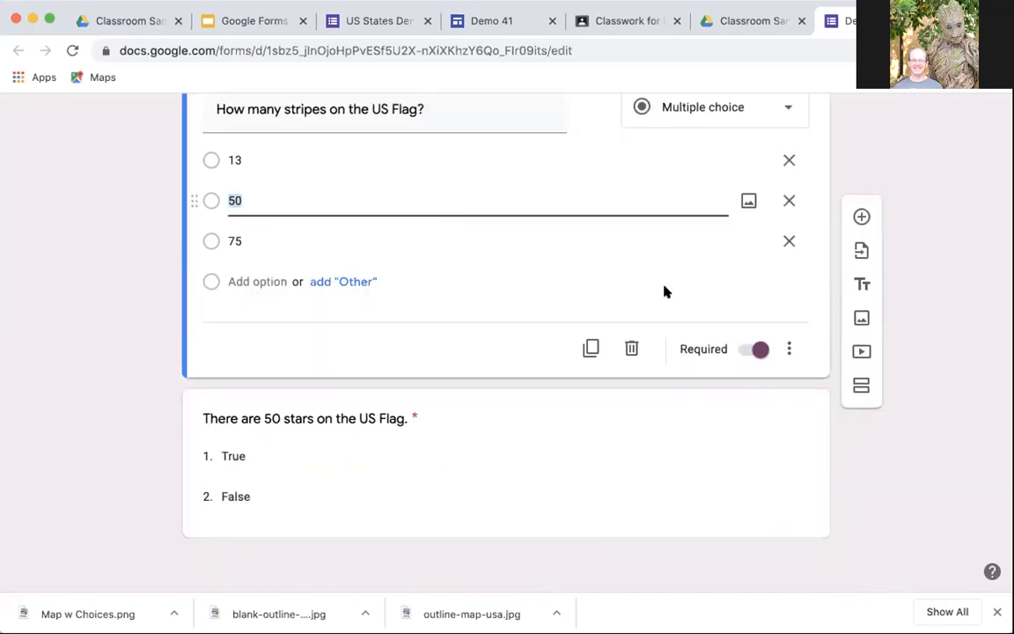
left_click(577, 471)
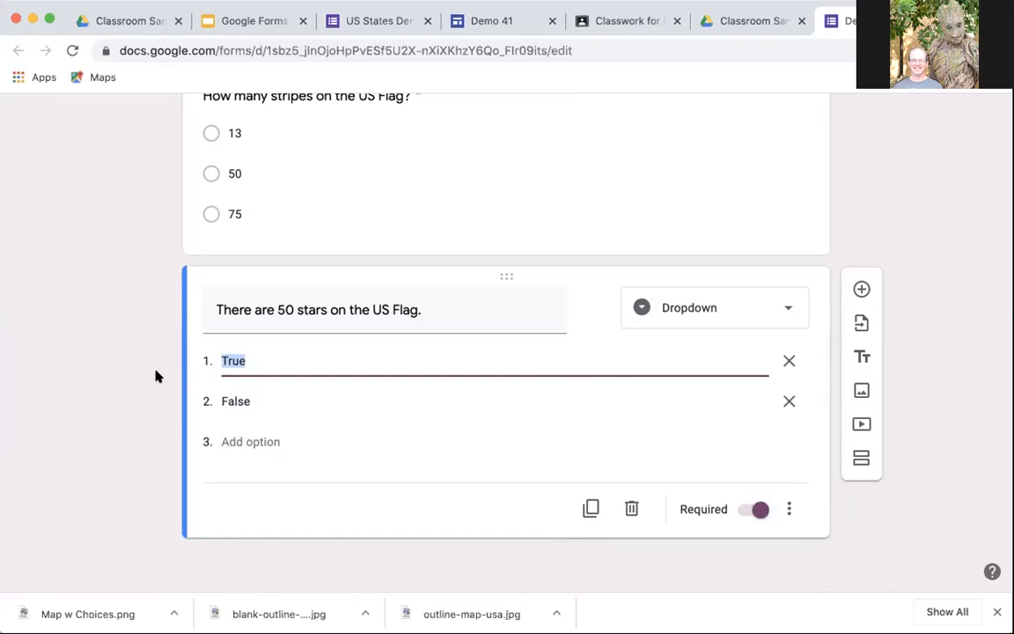
Add a new question below the stars question with the text "Which ocean is closest to LI?".
left_click(861, 289)
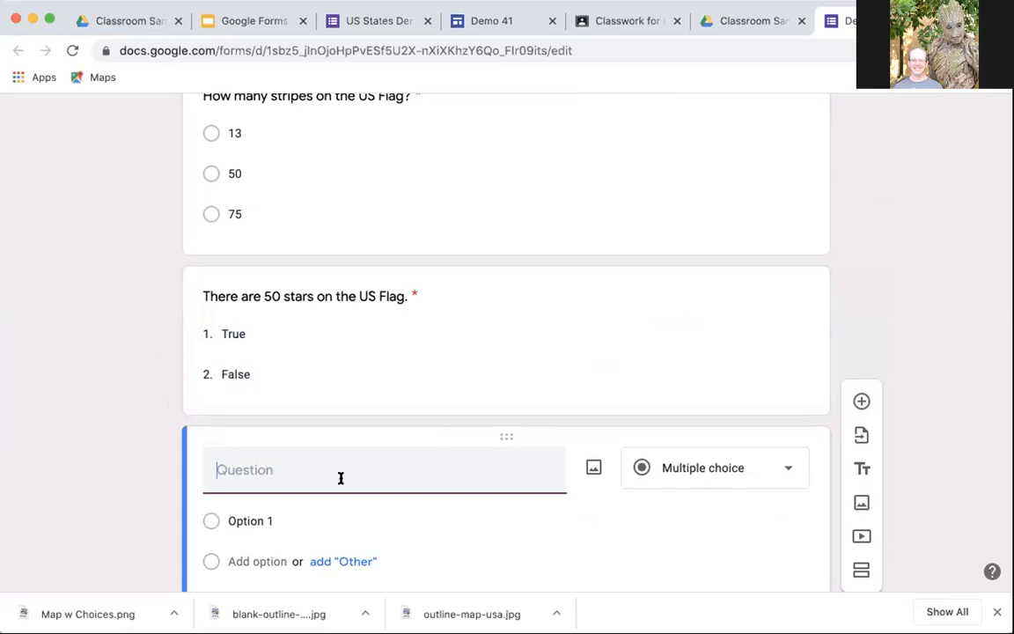
type("Which ocean is cloz")
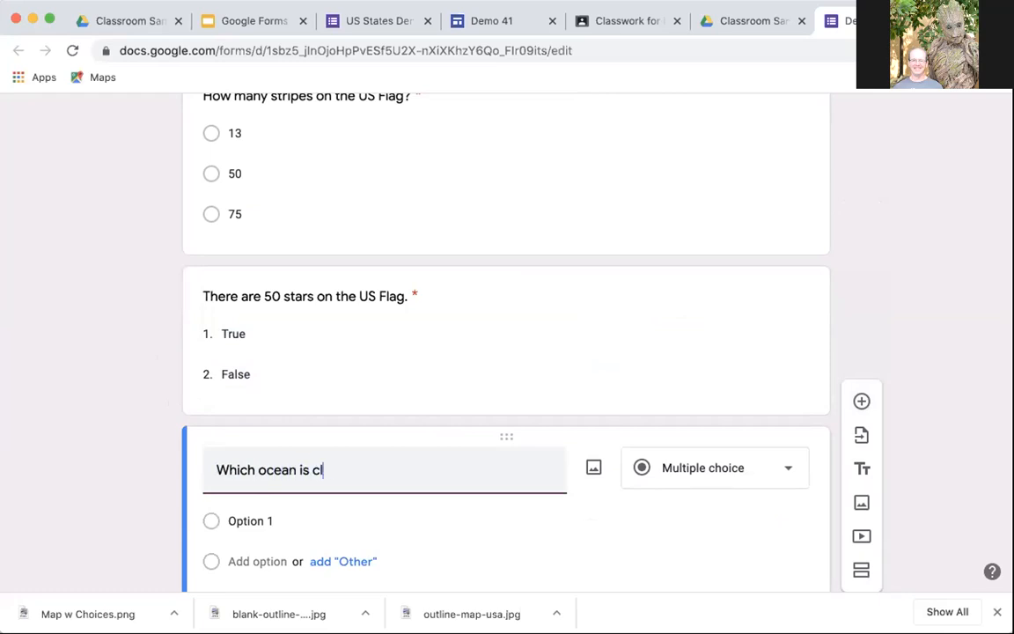
key("BackSpace")
type("sest to LI?")
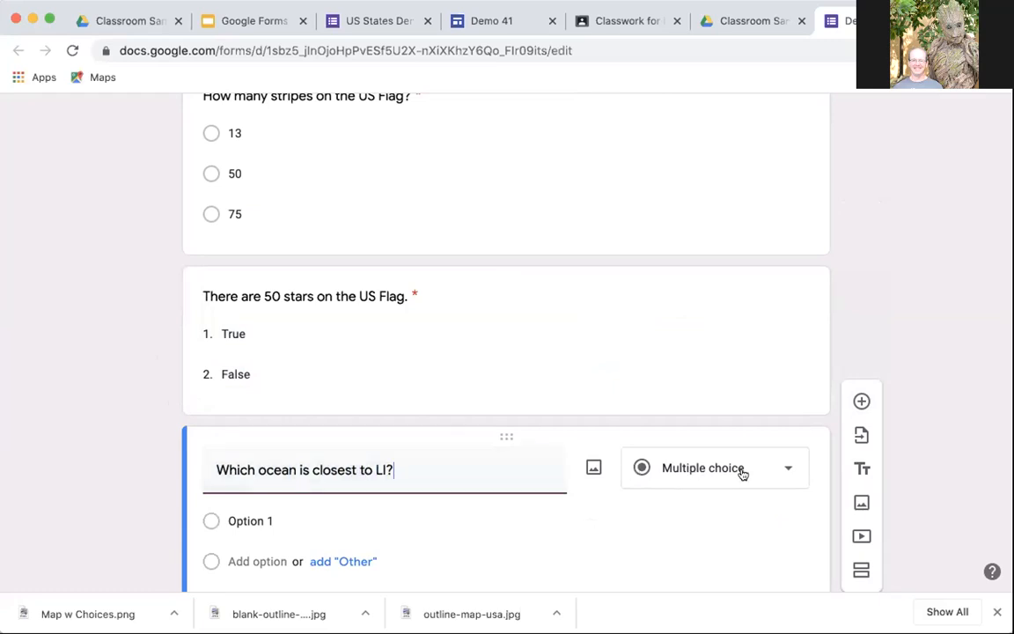
Change the ocean question to the short answer type and make it required.
left_click(783, 475)
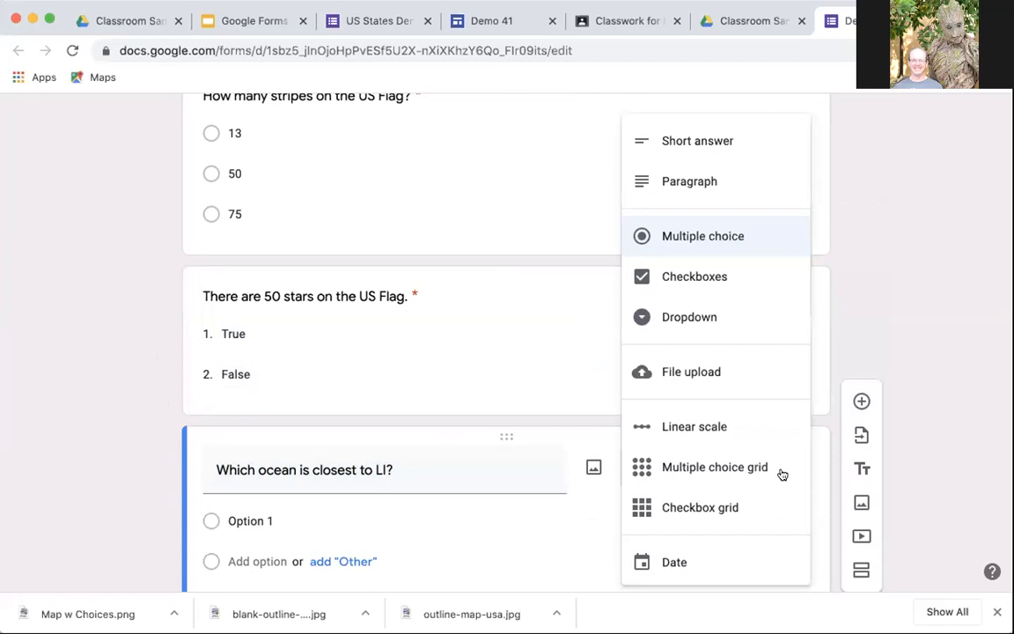
left_click(744, 141)
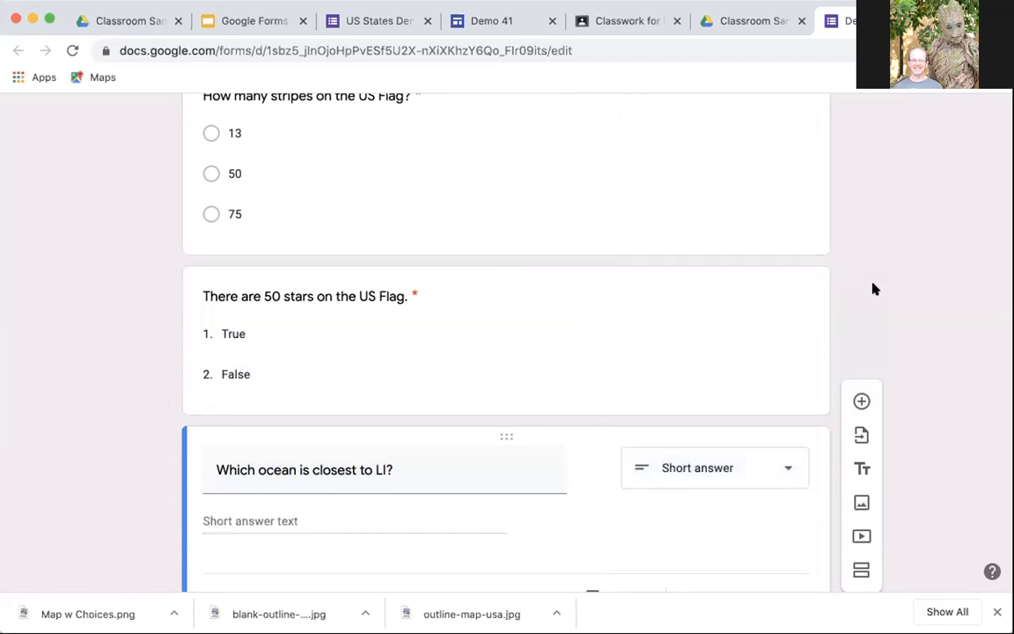
scroll(887, 297, "down", 2)
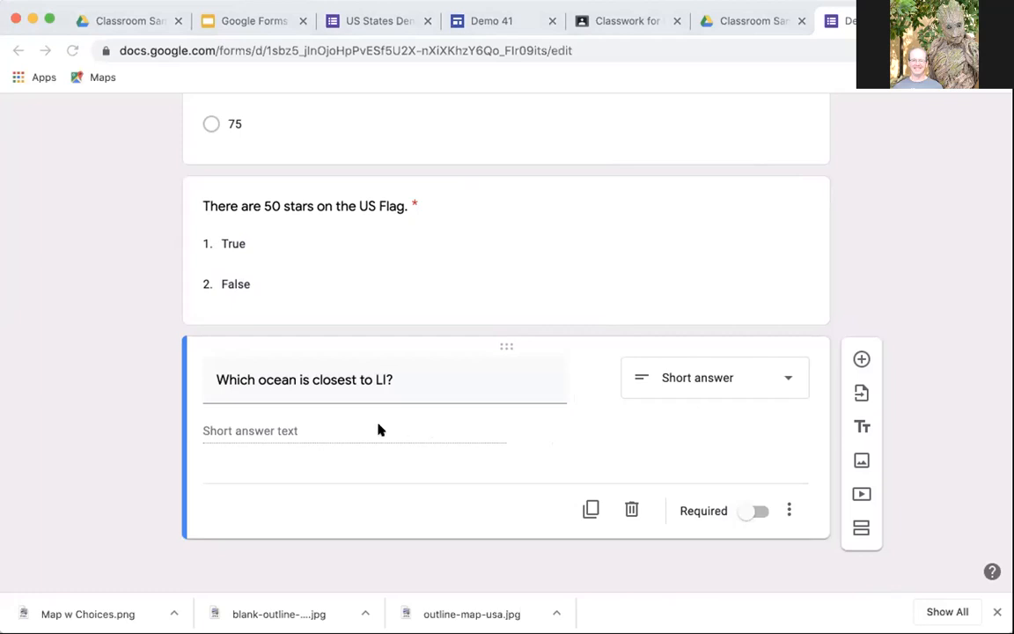
left_click(744, 514)
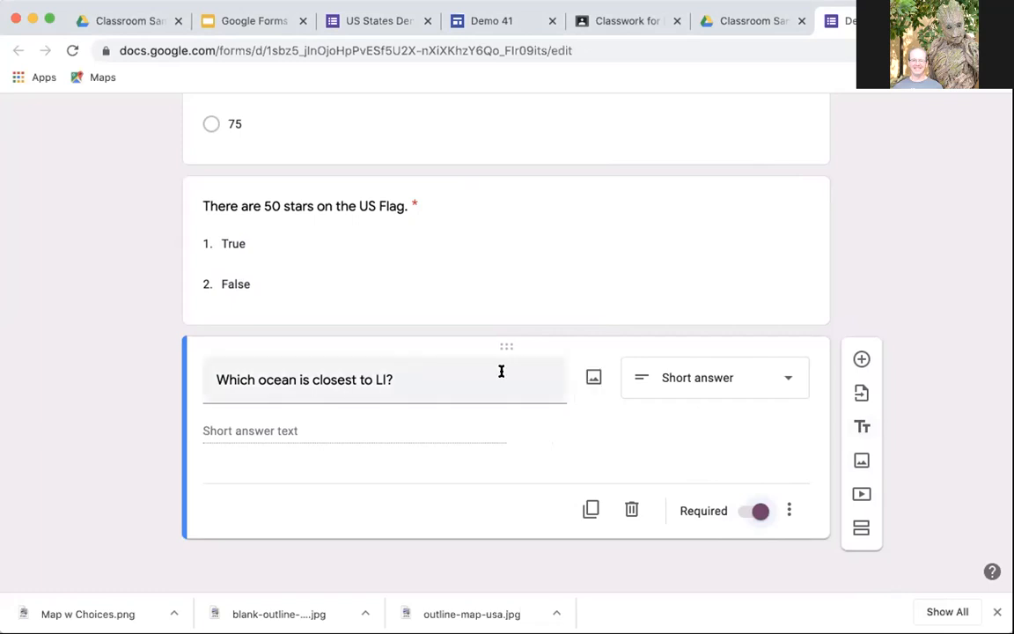
Add a title and description block below the ocean question, titled "Choose the correct answer for the next 2 questions".
scroll(502, 376, "up", 3)
scroll(502, 377, "down", 3)
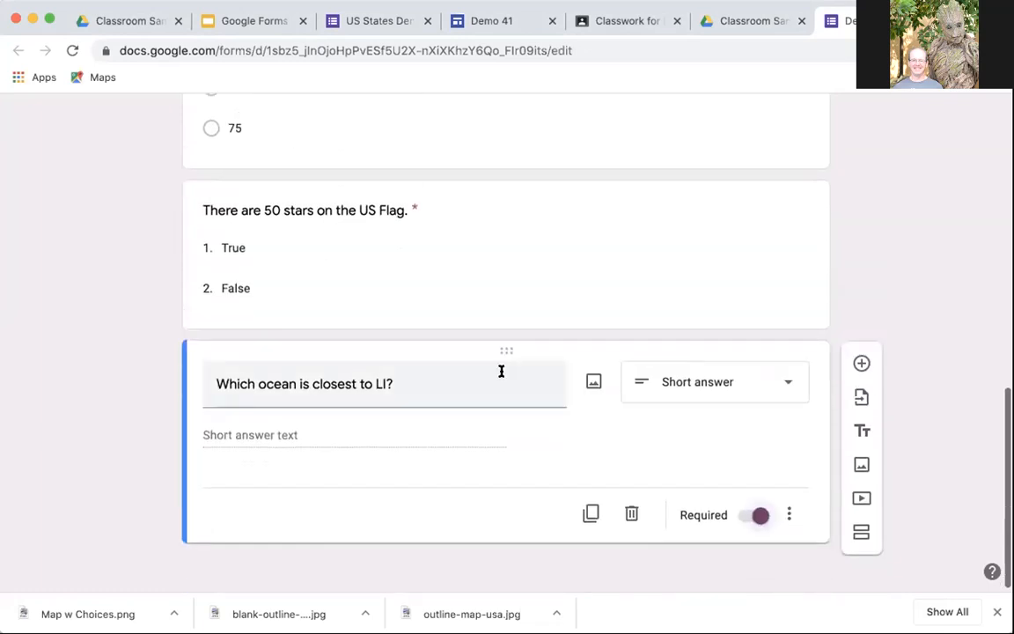
scroll(500, 371, "up", 1)
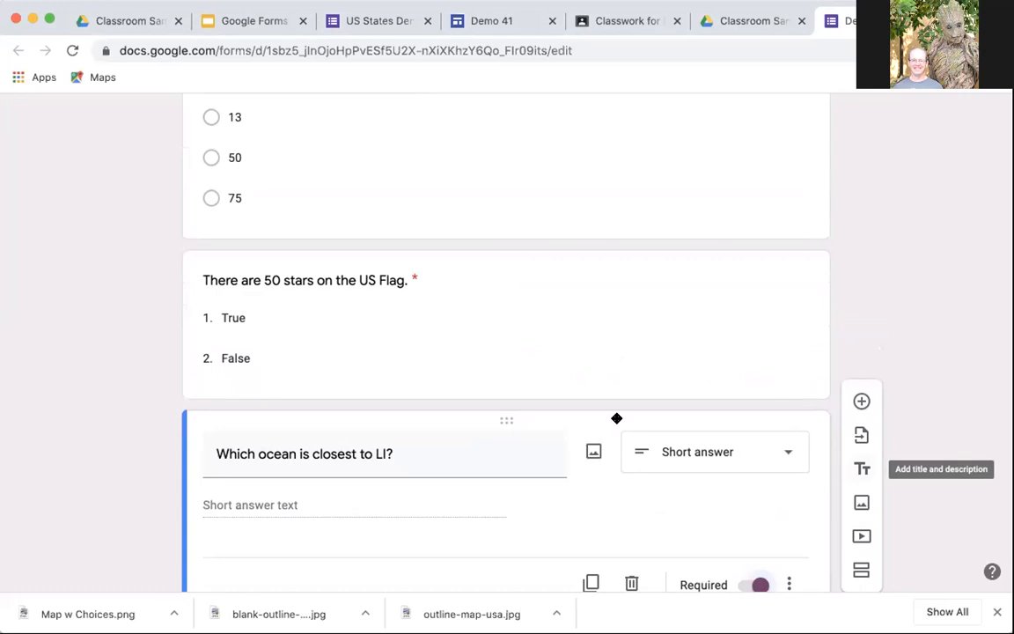
scroll(615, 414, "up", 5)
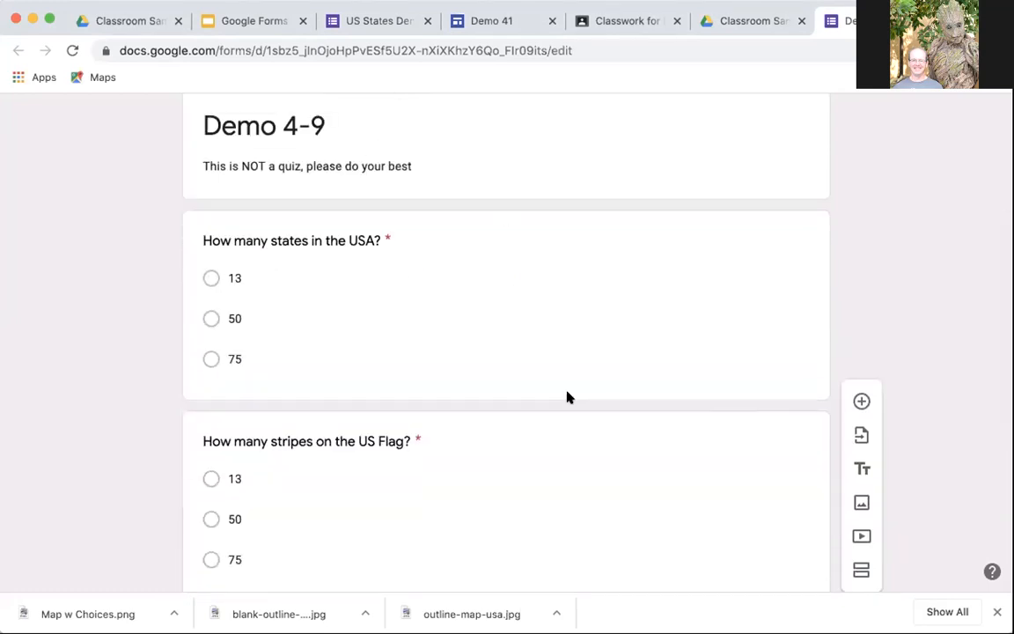
scroll(564, 431, "down", 3)
scroll(546, 409, "down", 1)
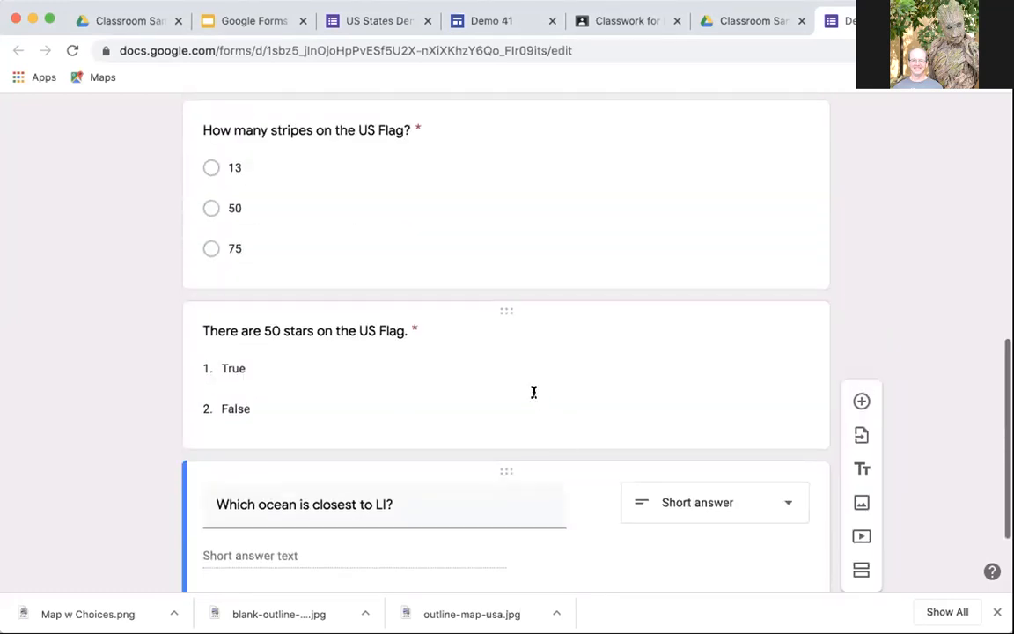
scroll(530, 383, "down", 2)
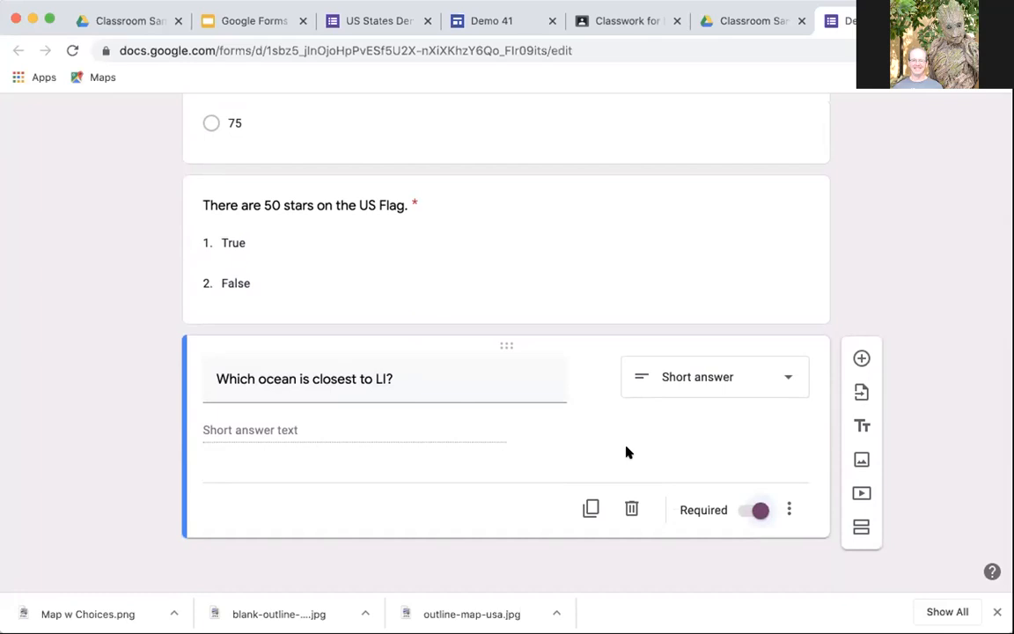
left_click(861, 428)
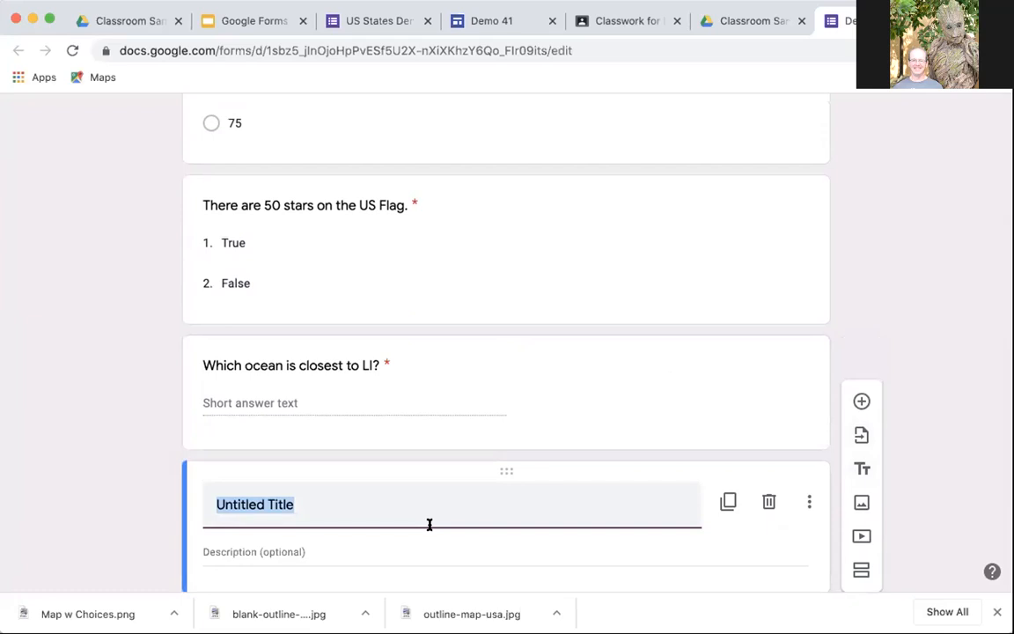
type("Choose the ")
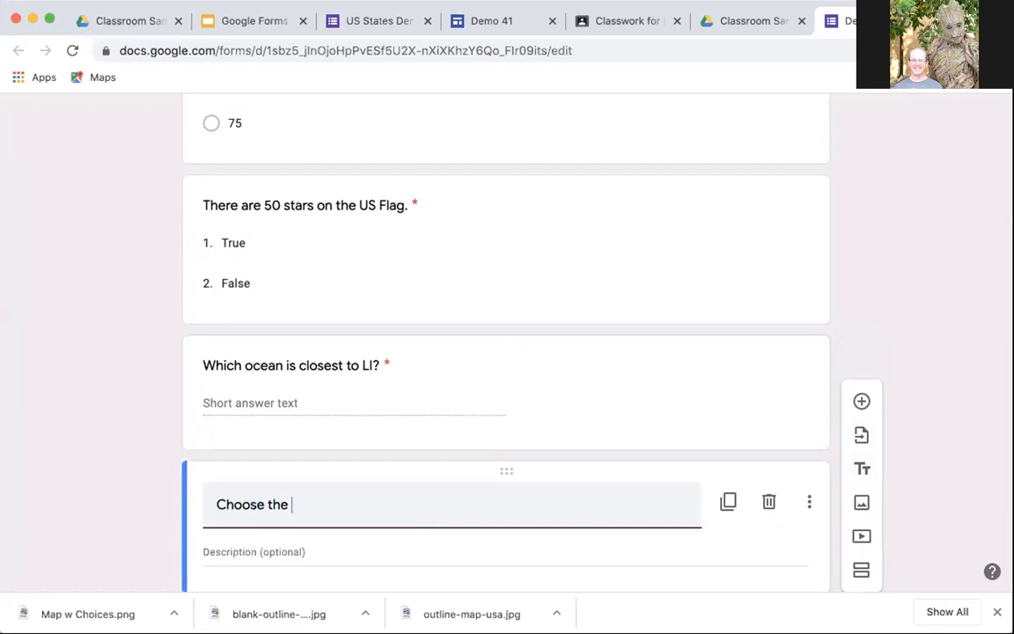
type("correct ans")
type("wer")
type(" for the")
type("xt w p")
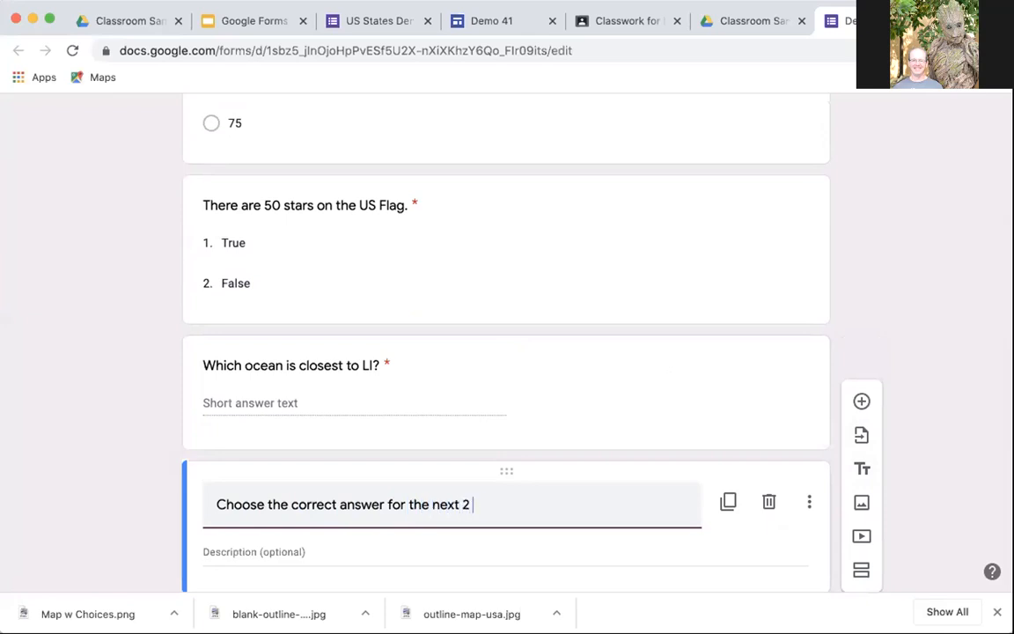
type(" questions")
Move the "Choose the correct answer for the next 2 questions" block up to between the states and stripes questions.
scroll(268, 415, "up", 10)
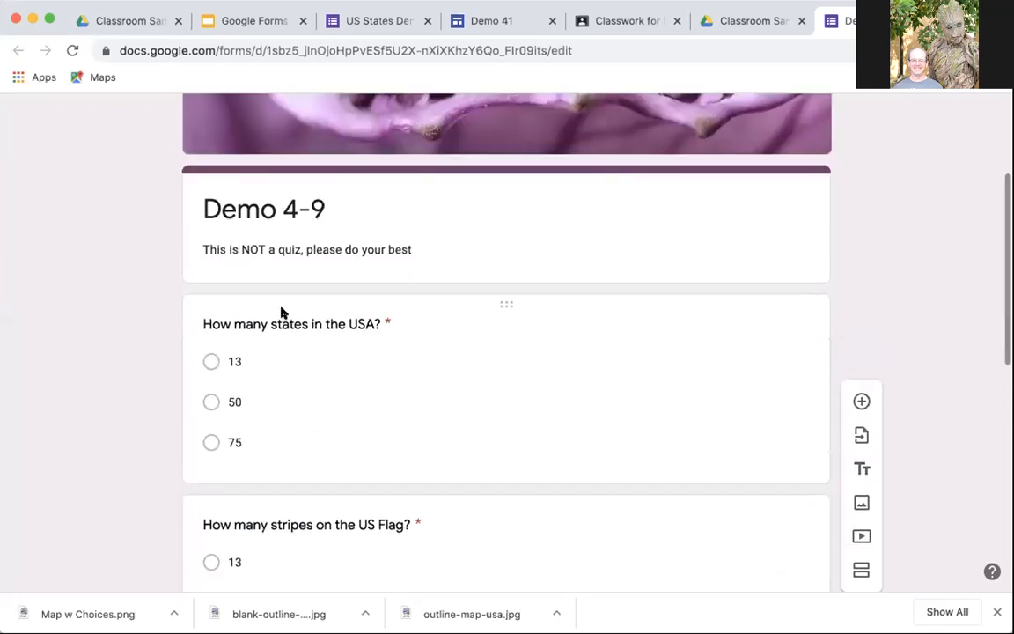
scroll(332, 364, "down", 2)
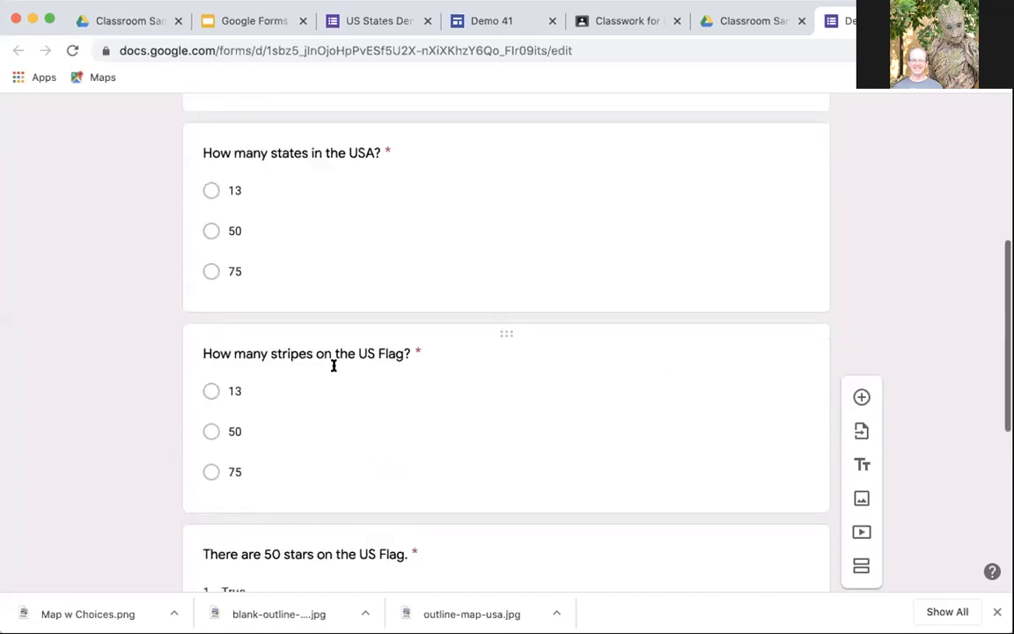
scroll(445, 425, "down", 3)
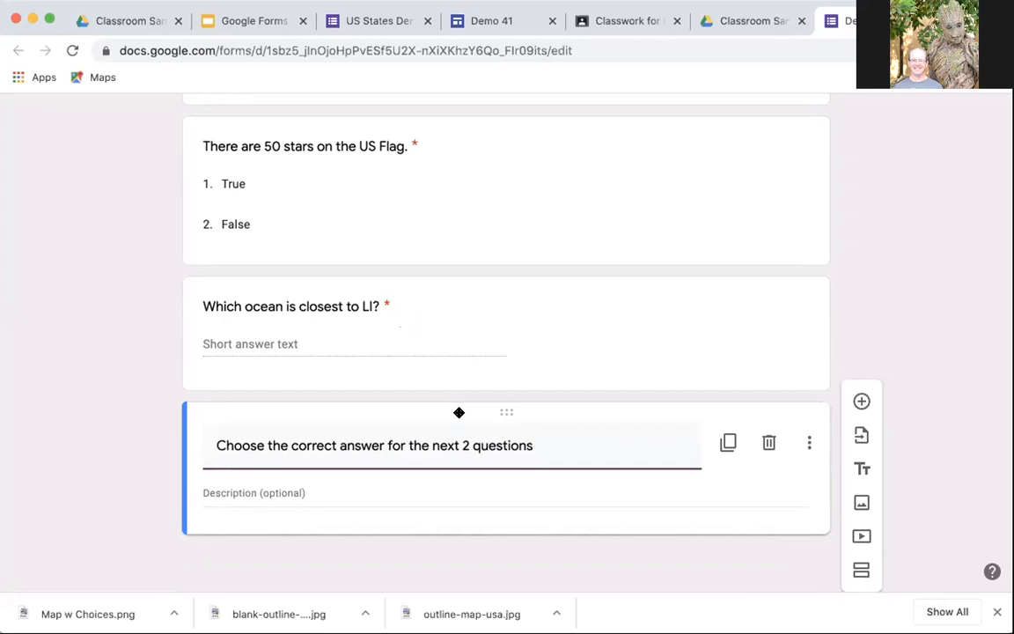
left_click_drag(458, 411, 421, 369)
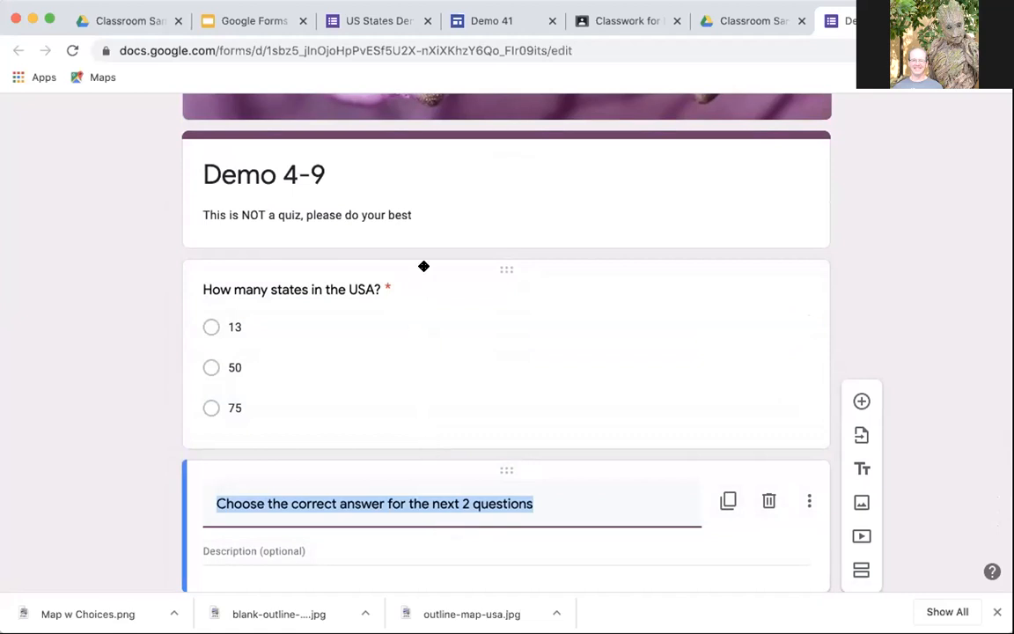
left_click_drag(423, 360, 423, 366)
Move the question about the number of states below the "Choose the correct answer" title block.
left_click(422, 372)
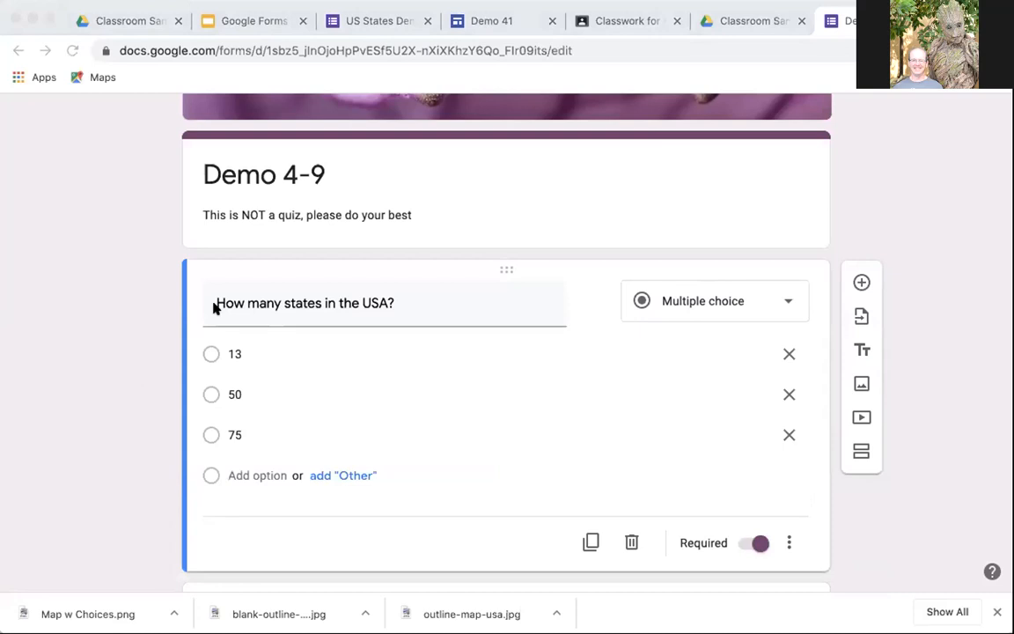
left_click(306, 35)
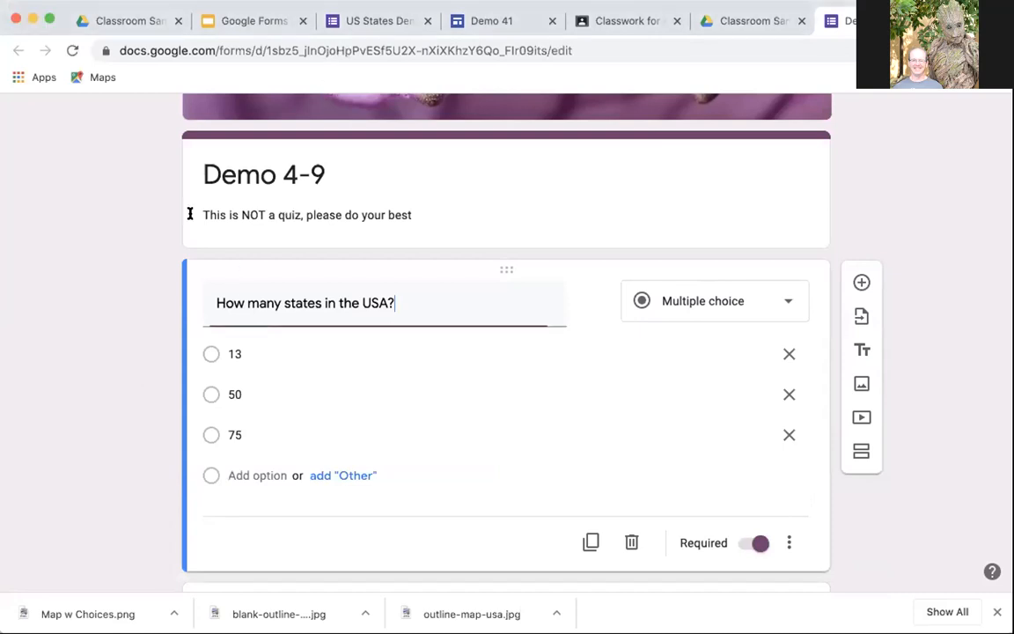
scroll(195, 330, "down", 3)
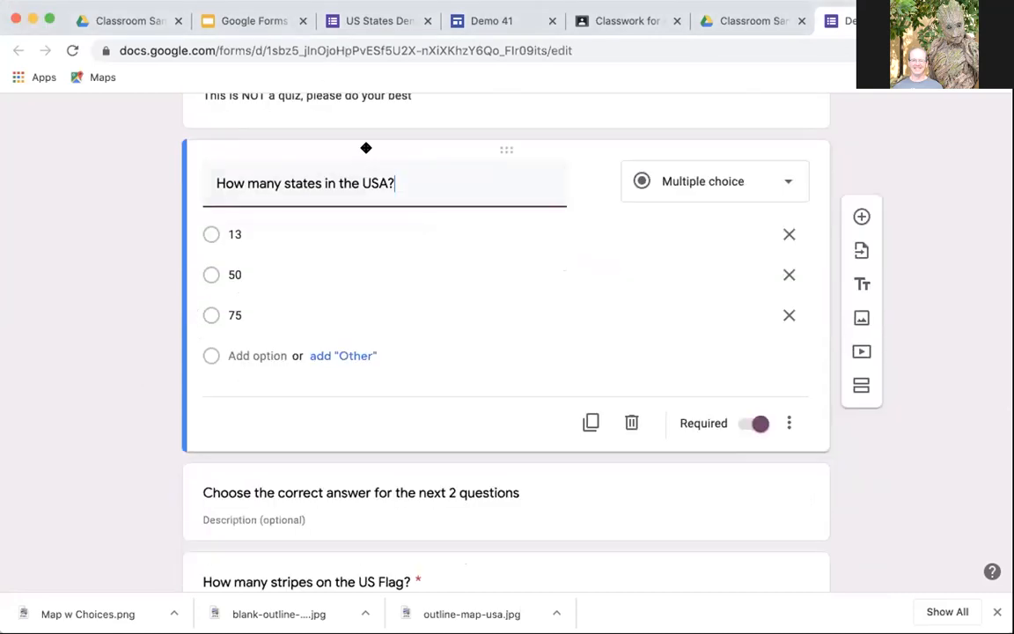
scroll(300, 173, "up", 1)
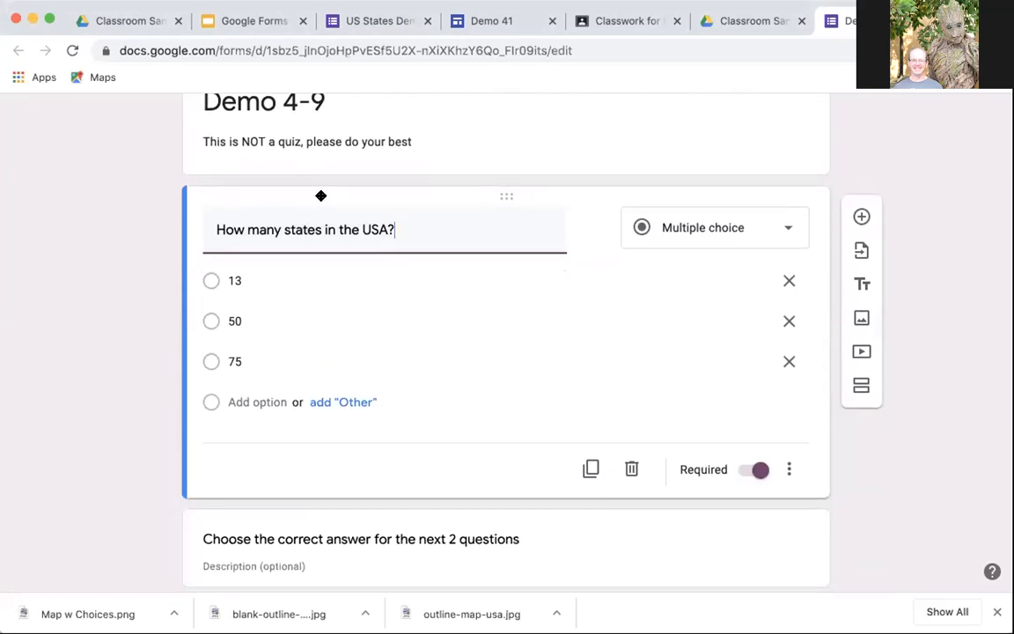
left_click_drag(321, 196, 317, 335)
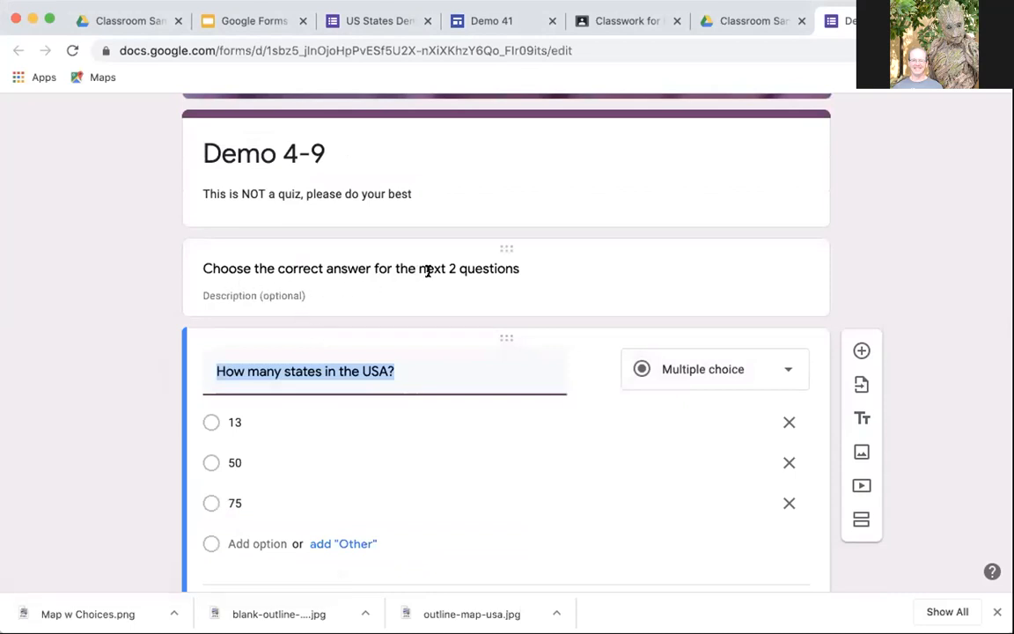
scroll(131, 408, "down", 5)
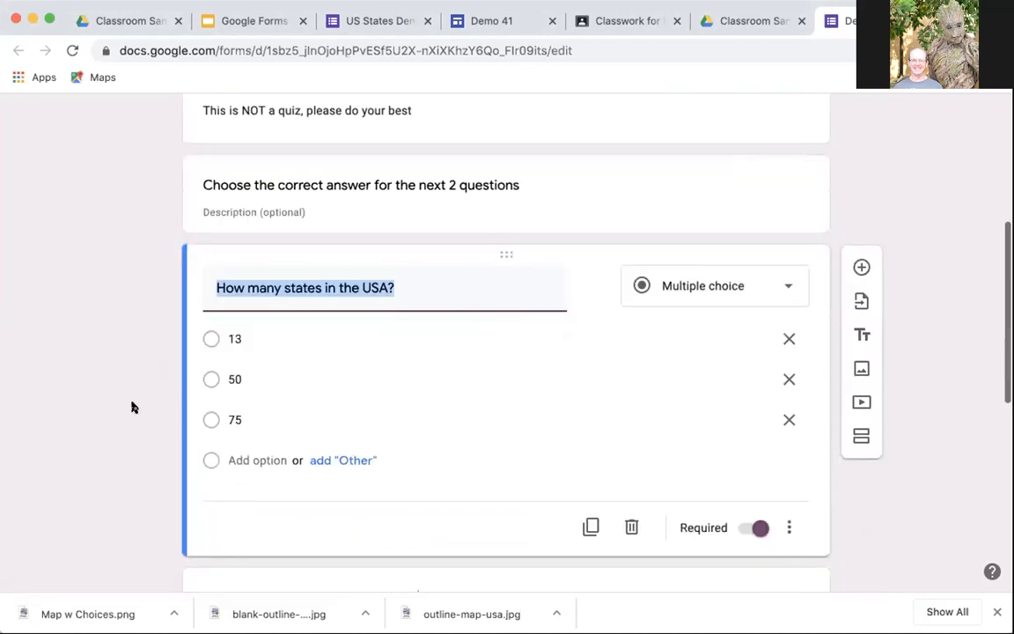
scroll(132, 407, "down", 5)
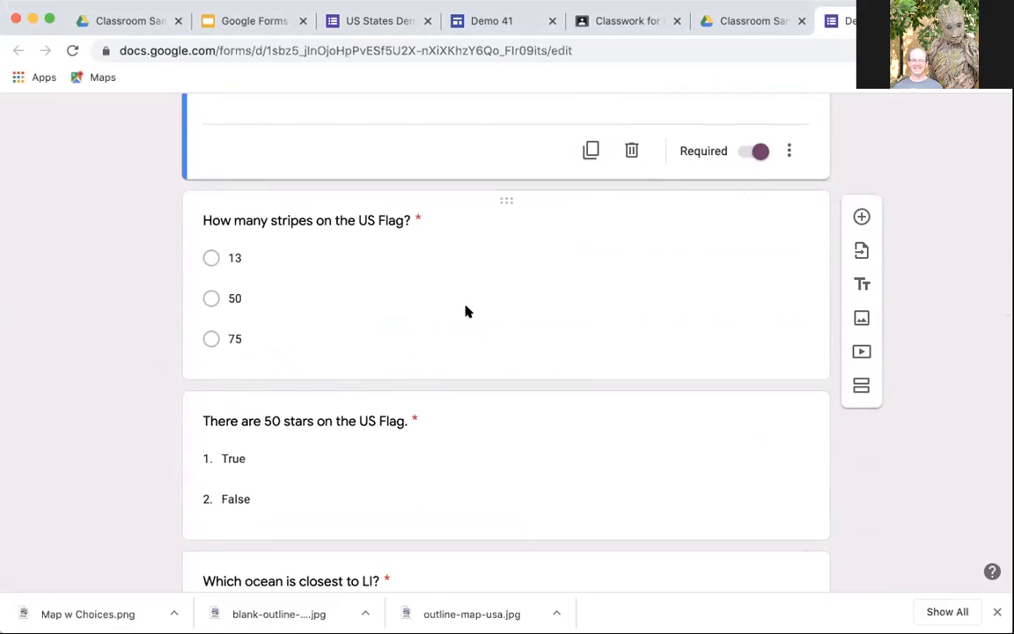
Add a title and description block below the stripes question, titled "Choose True or False".
left_click(299, 293)
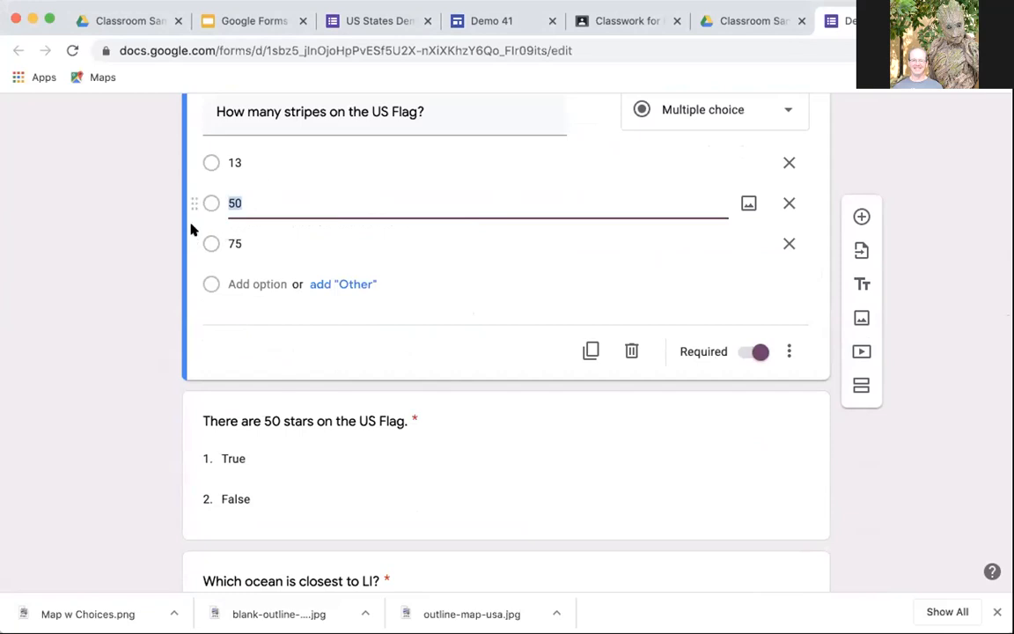
left_click(861, 286)
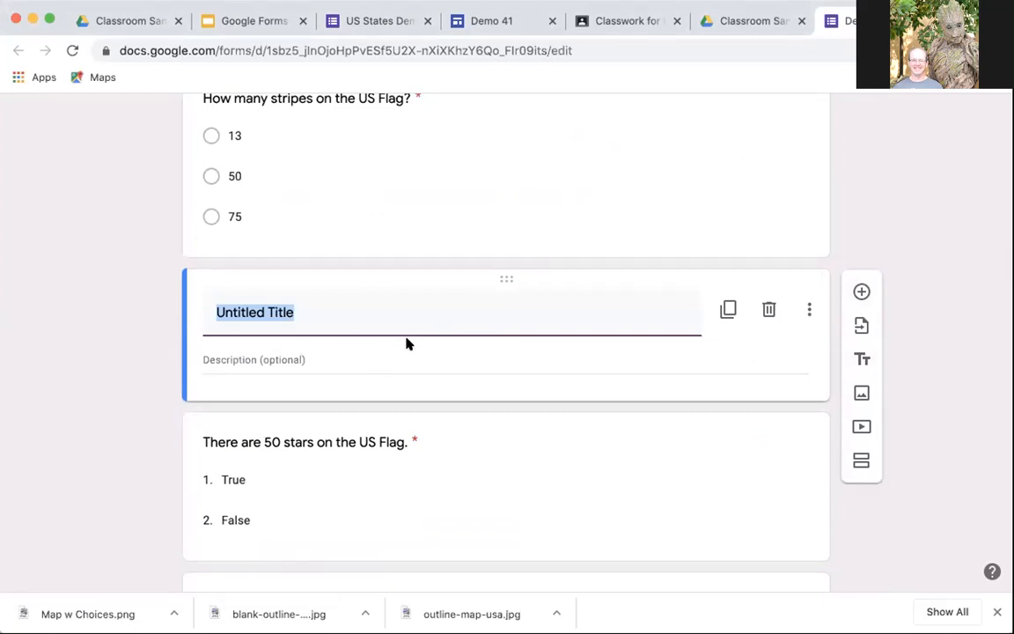
type("Choose True or False")
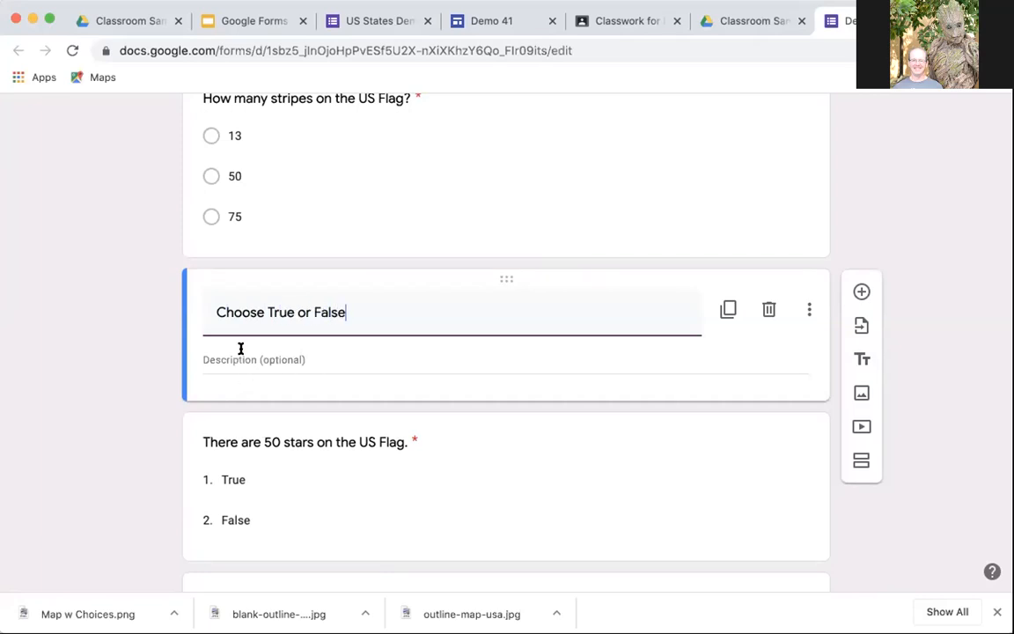
Add a title and description block between the stars question and the ocean question, titled "Fill in the answer".
scroll(330, 409, "down", 2)
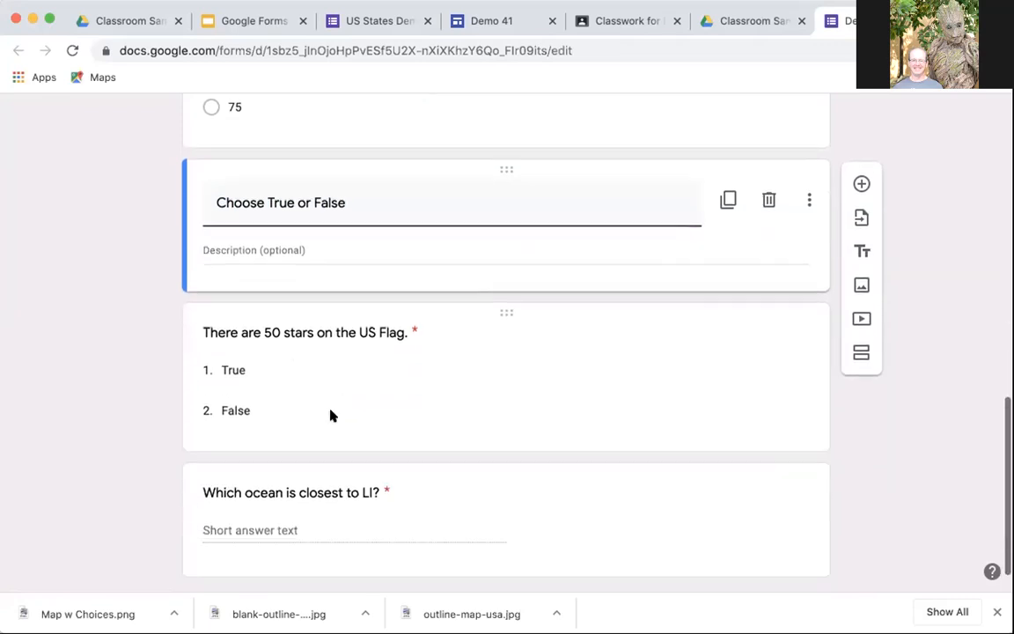
scroll(330, 413, "down", 1)
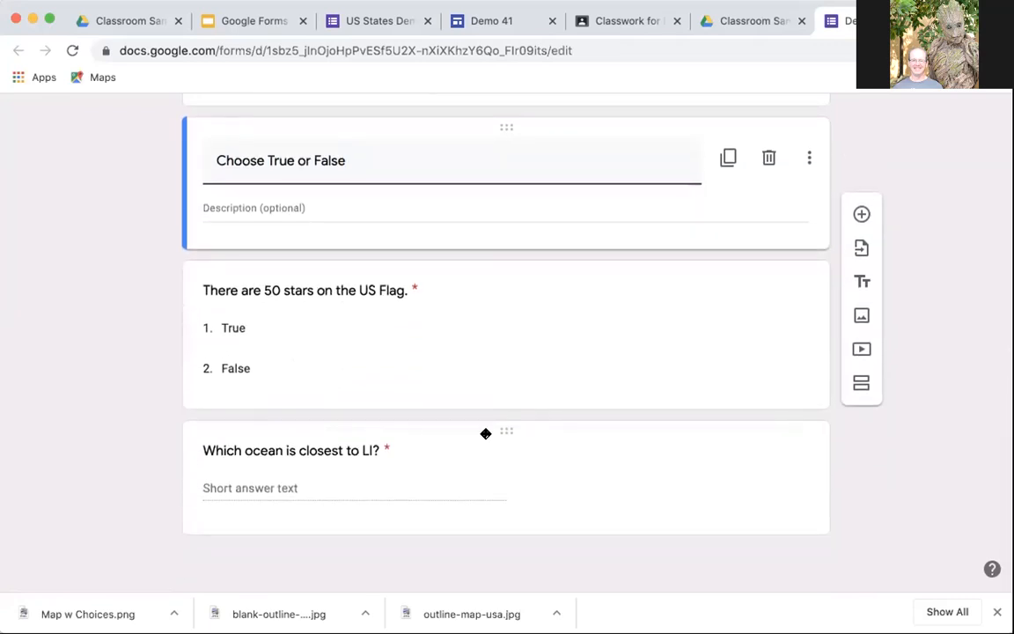
left_click(424, 352)
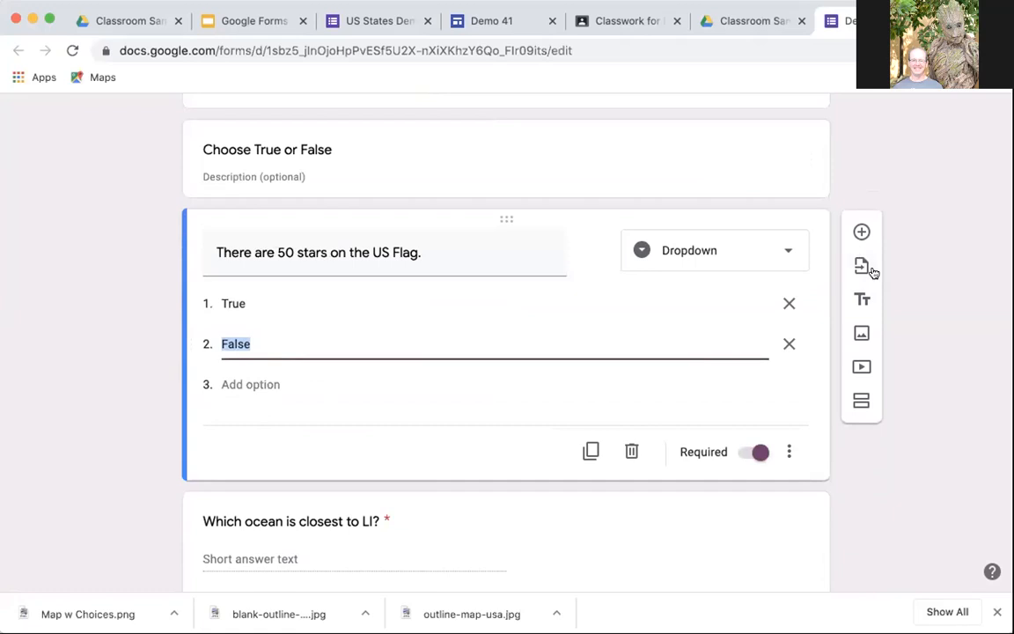
left_click(862, 299)
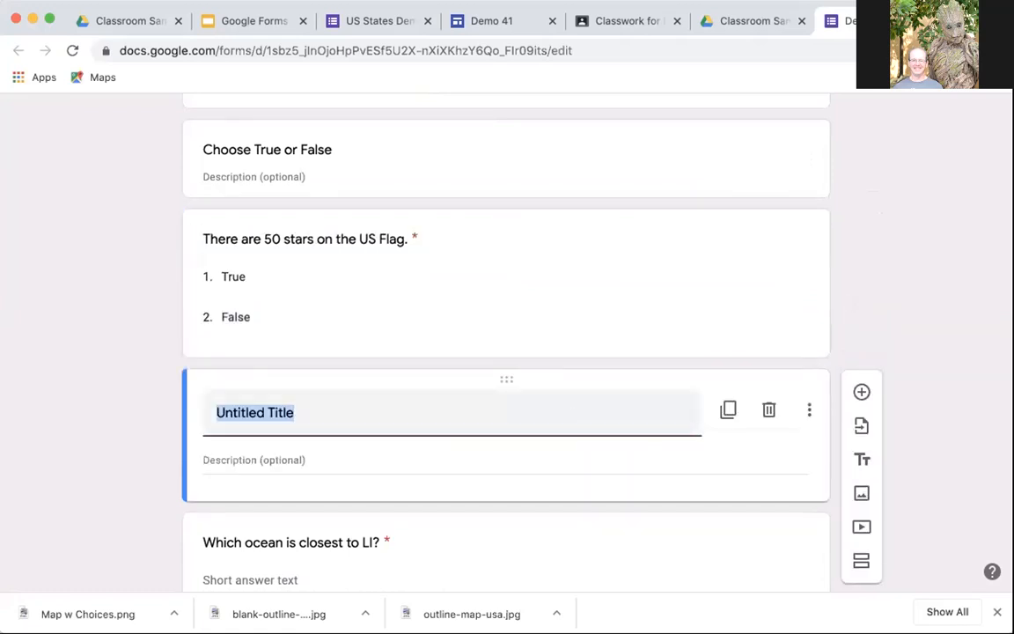
type("Fill in the answer")
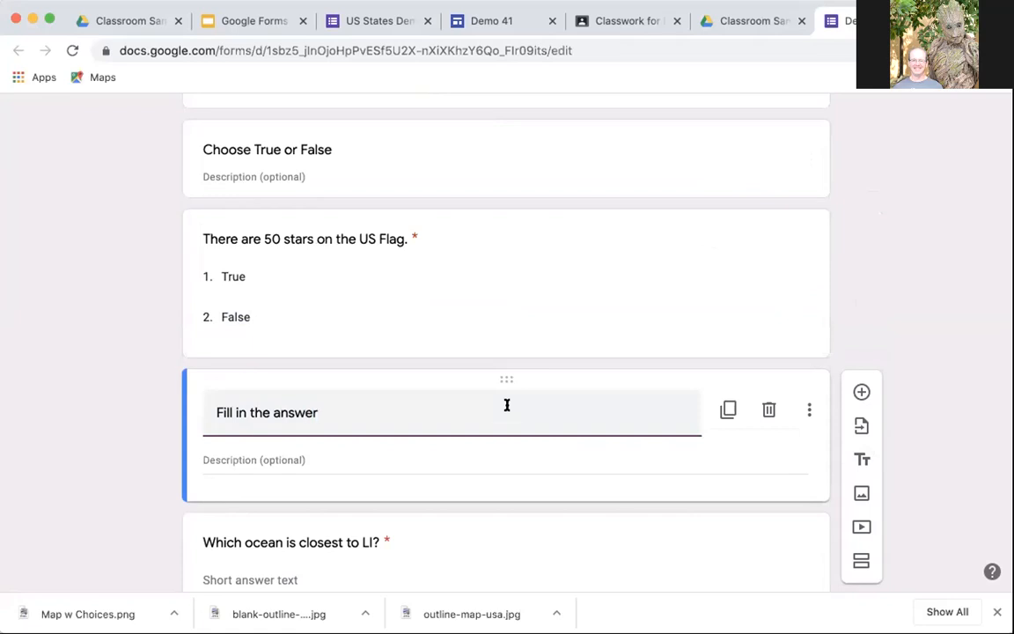
Review the order of the instruction titles and questions throughout the form, from the ocean question back to the header.
scroll(480, 414, "down", 2)
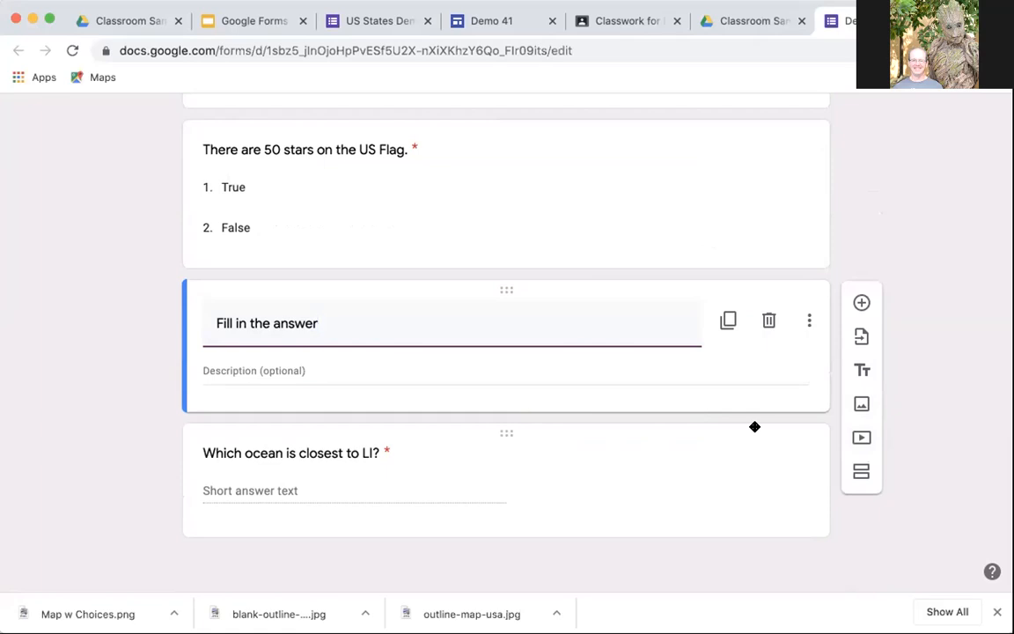
scroll(576, 424, "up", 5)
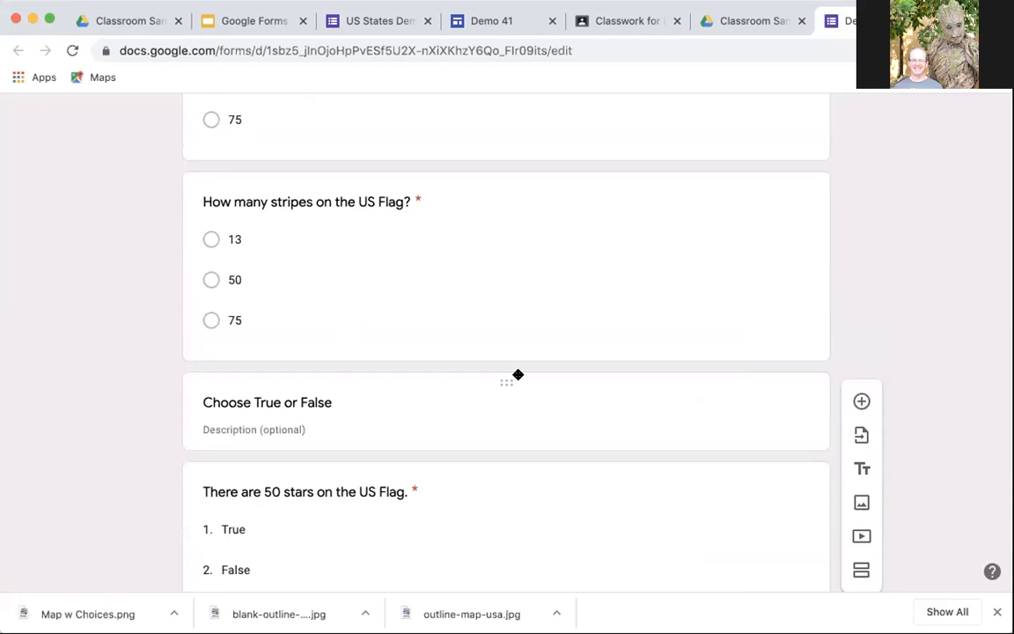
scroll(517, 375, "up", 5)
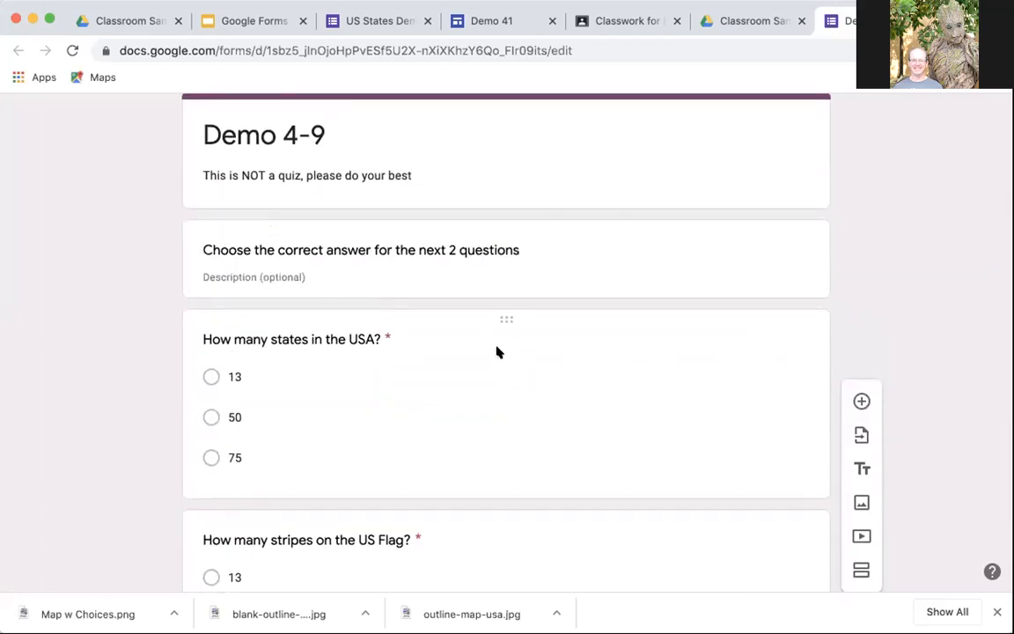
scroll(495, 351, "down", 2)
scroll(496, 349, "up", 3)
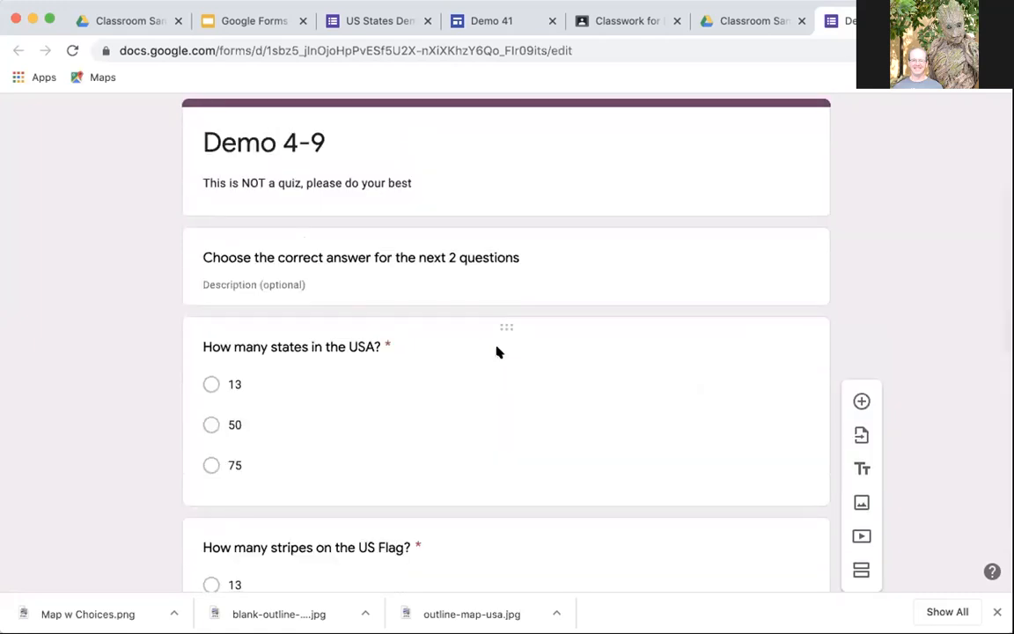
scroll(495, 351, "down", 5)
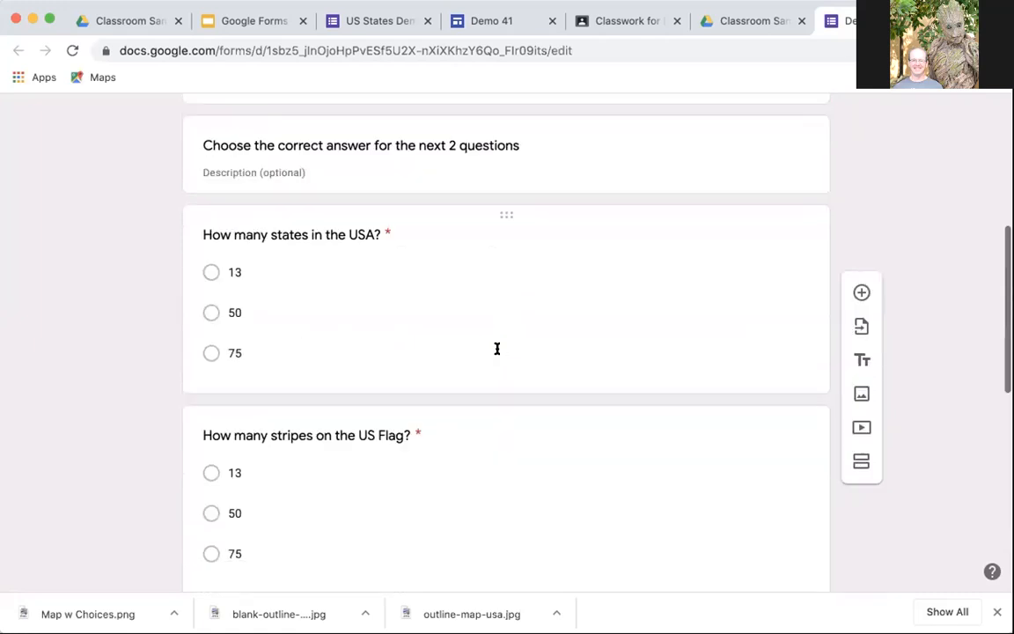
scroll(497, 352, "up", 1)
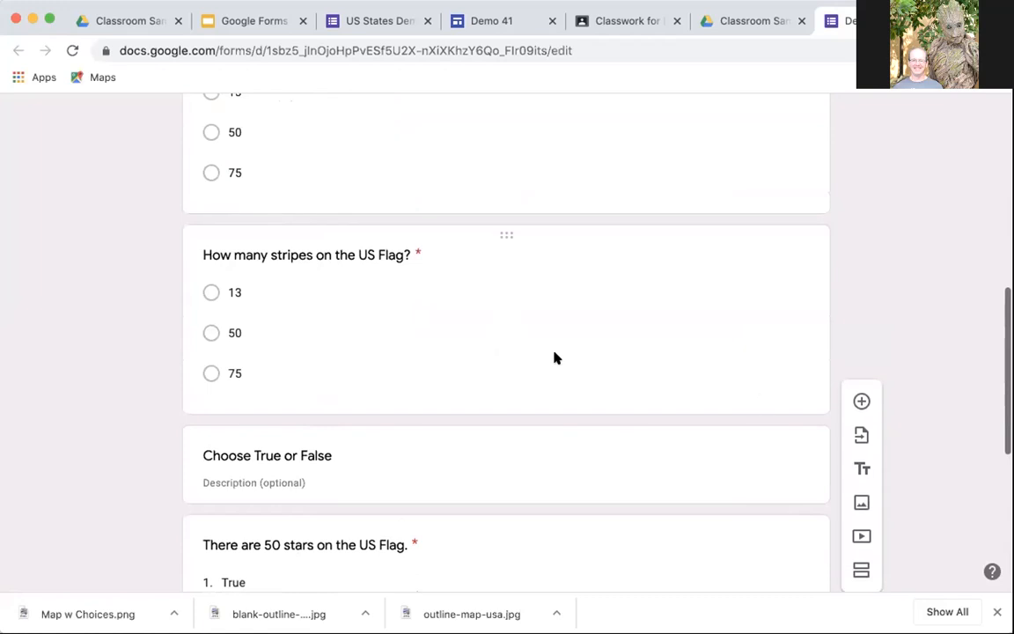
scroll(748, 373, "up", 10)
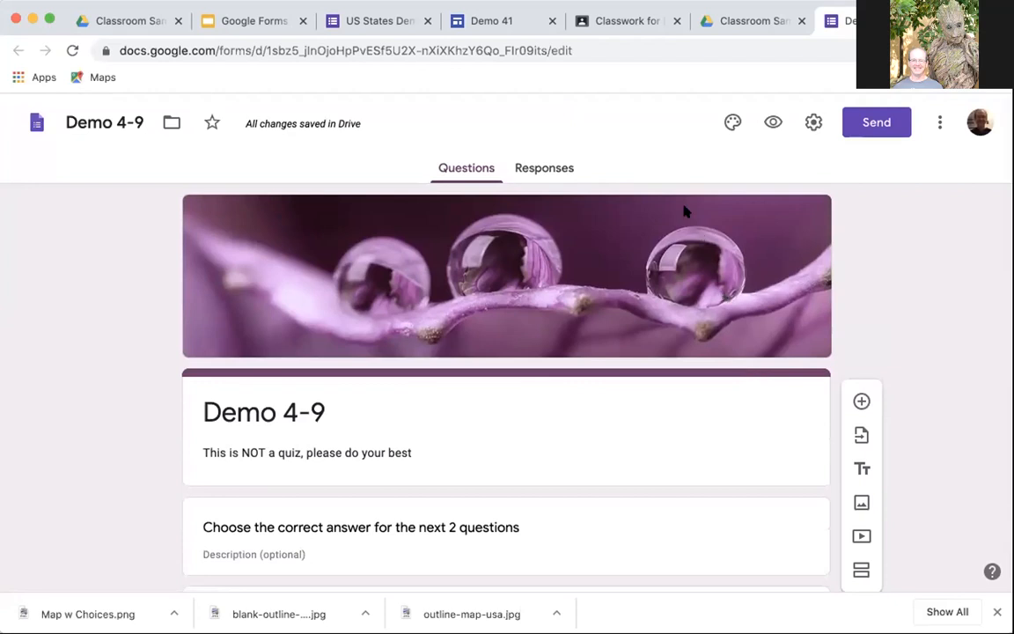
Preview the form and choose 13 as the answer to both the states question and the stripes question.
left_click(775, 128)
scroll(455, 241, "down", 5)
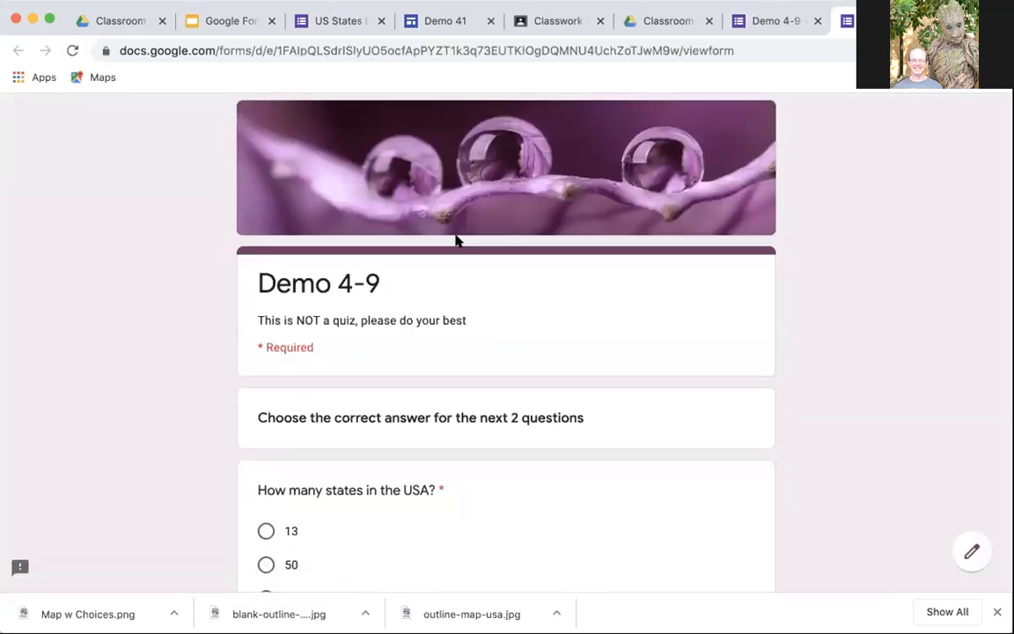
left_click(264, 322)
left_click(264, 356)
left_click(263, 389)
left_click(265, 356)
left_click(265, 322)
scroll(264, 386, "down", 2)
left_click(266, 435)
Answer the stars question with True in the preview and activate the answer field of the ocean question.
scroll(265, 437, "down", 6)
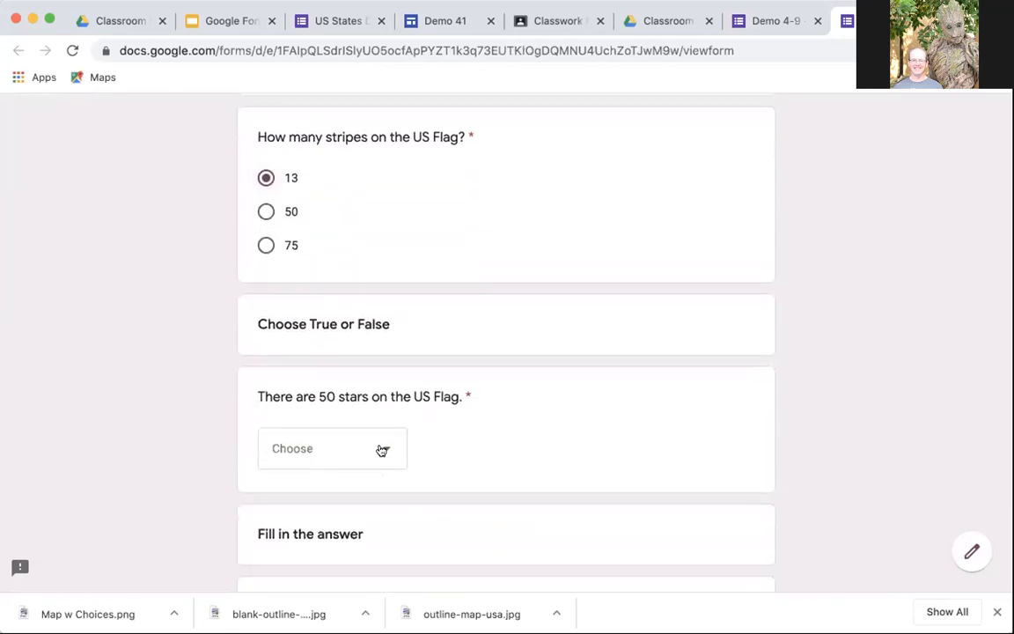
left_click(382, 449)
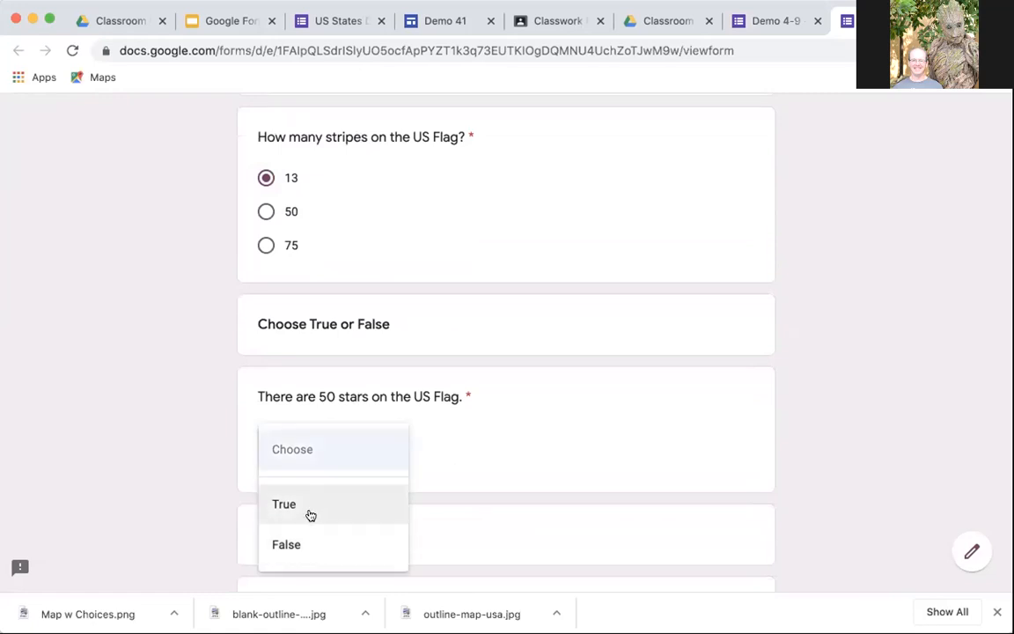
left_click(310, 522)
scroll(459, 423, "down", 5)
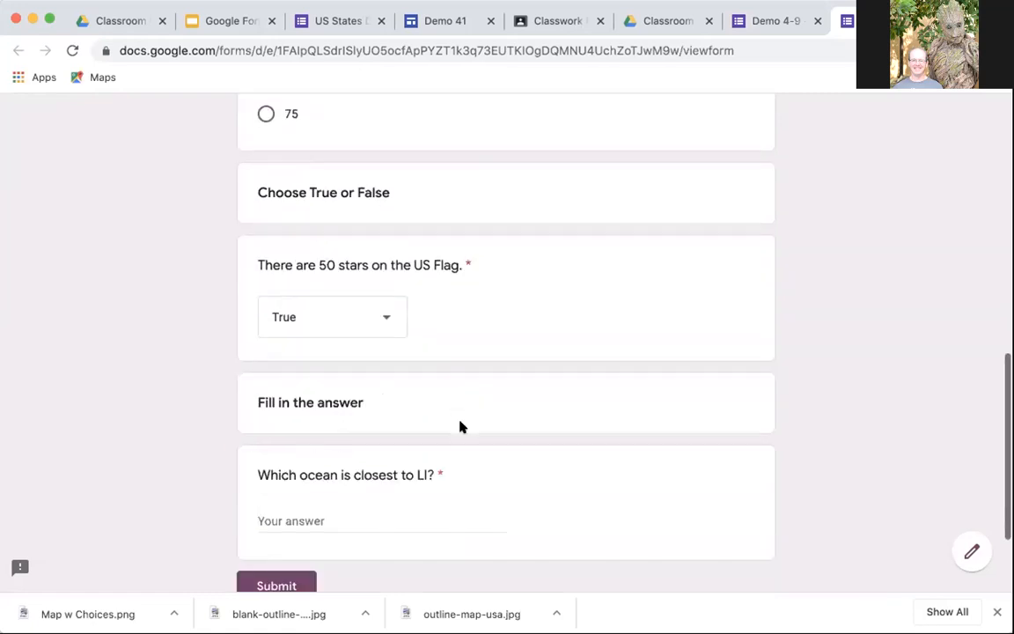
left_click(368, 433)
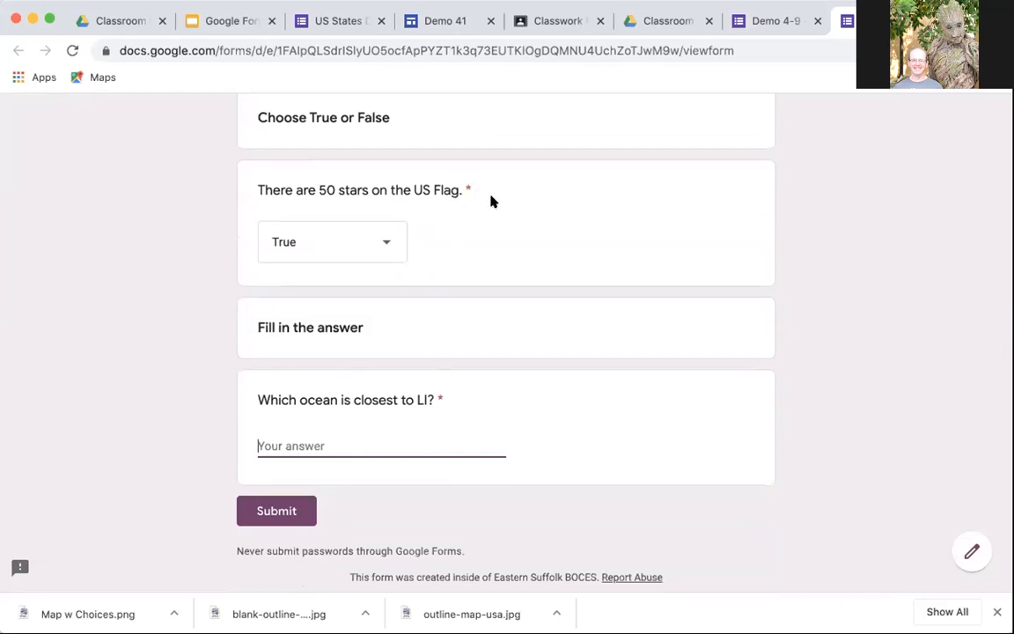
Examine the previewed form's instruction titles, required questions and selected answers, and leave the preview without submitting.
scroll(491, 202, "up", 3)
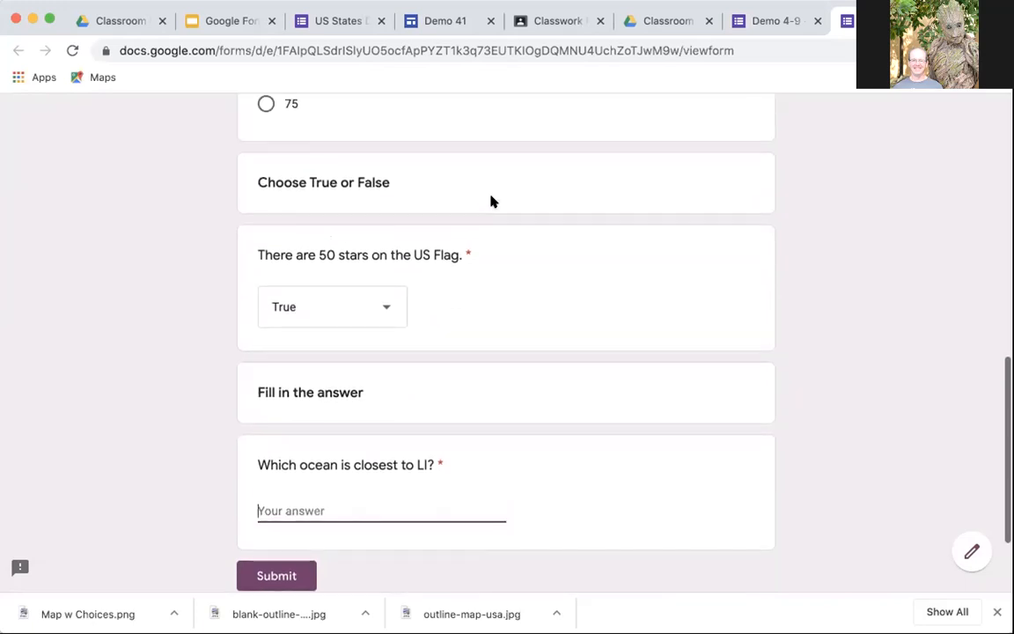
scroll(491, 201, "up", 5)
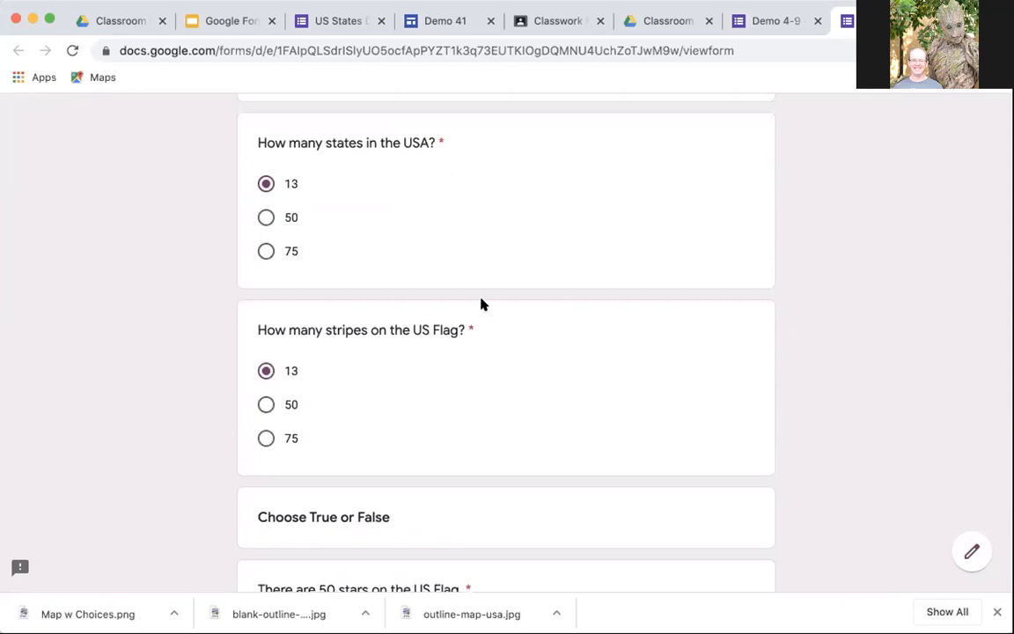
scroll(475, 327, "down", 8)
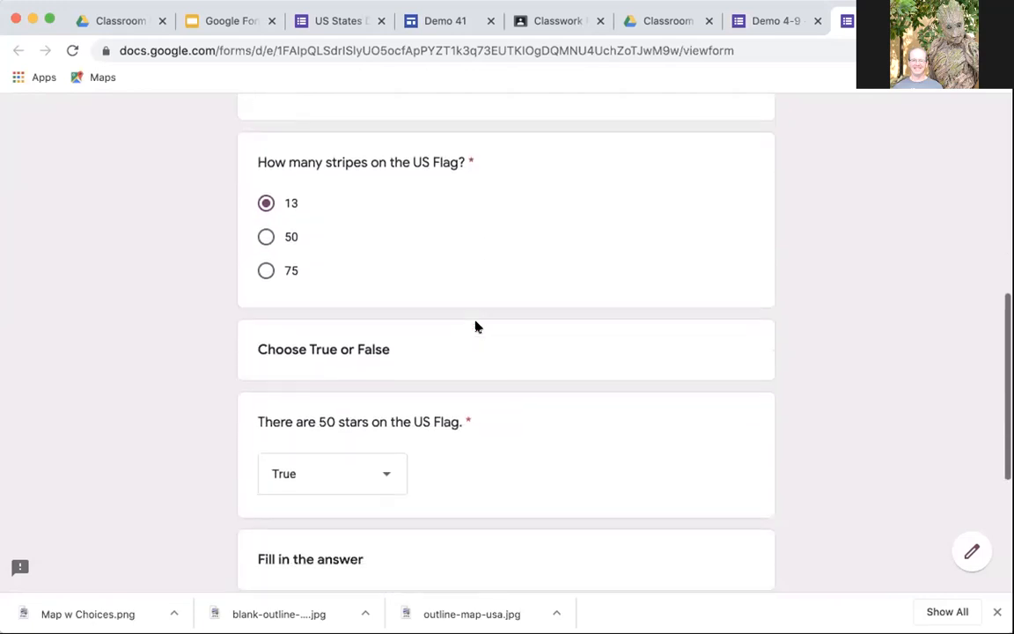
scroll(476, 328, "down", 2)
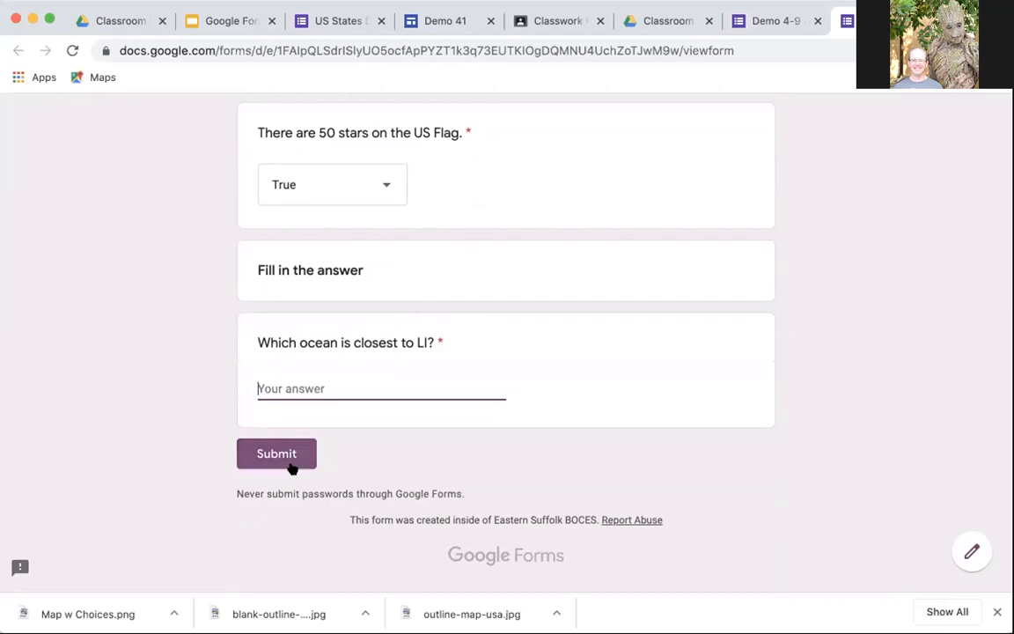
scroll(480, 436, "up", 15)
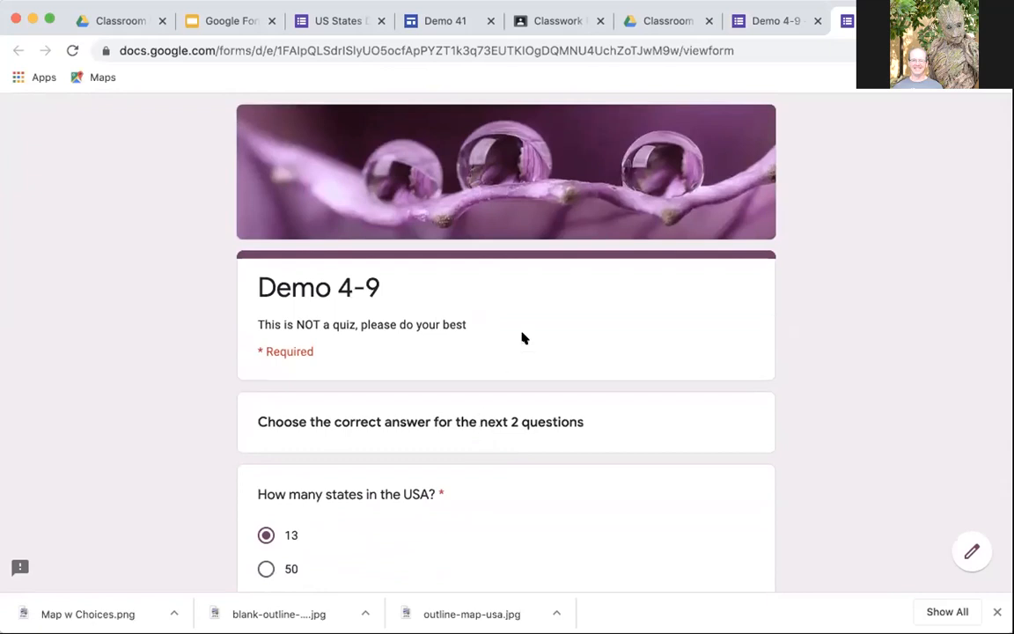
scroll(351, 483, "down", 2)
scroll(351, 483, "down", 4)
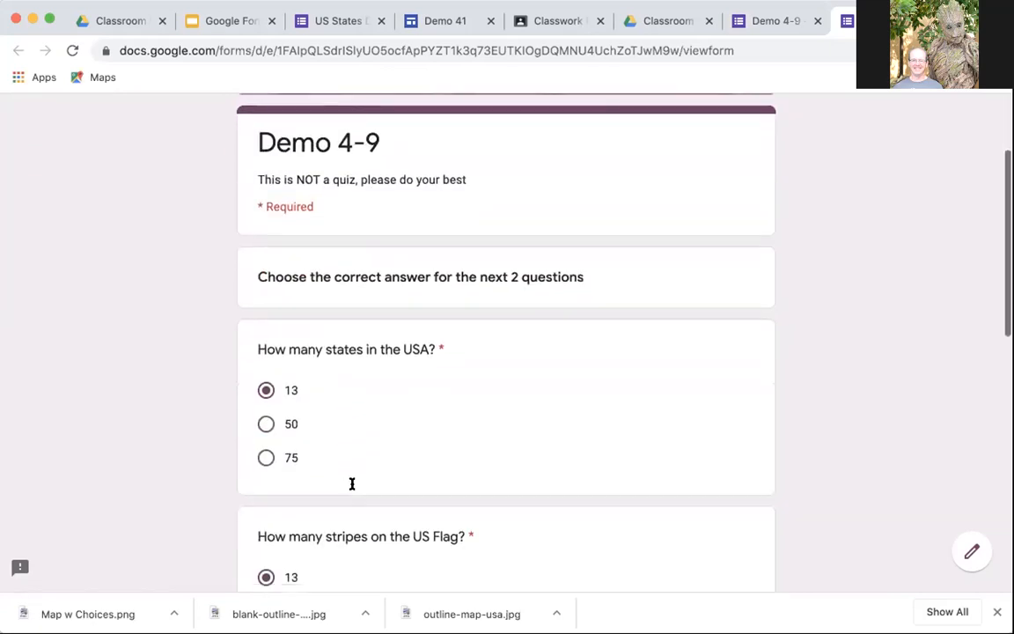
scroll(351, 491, "up", 6)
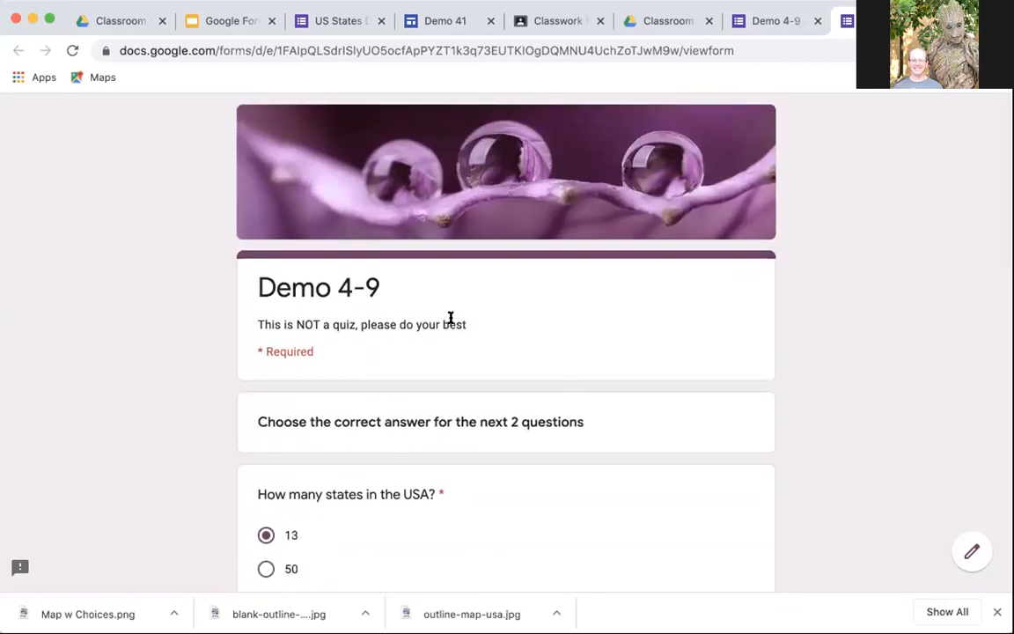
scroll(449, 318, "down", 2)
scroll(450, 321, "up", 1)
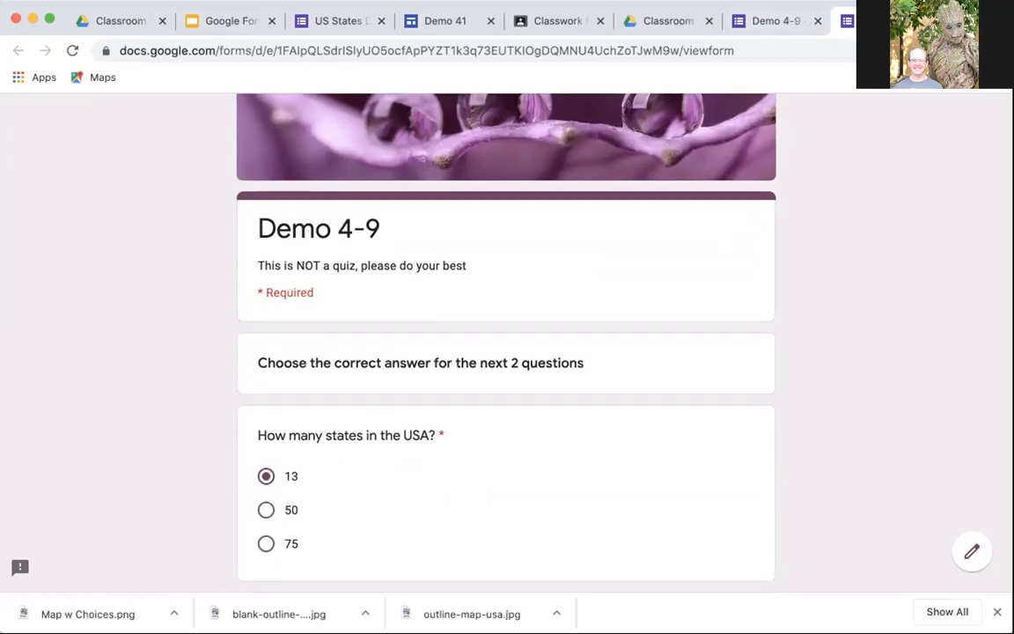
left_click(927, 21)
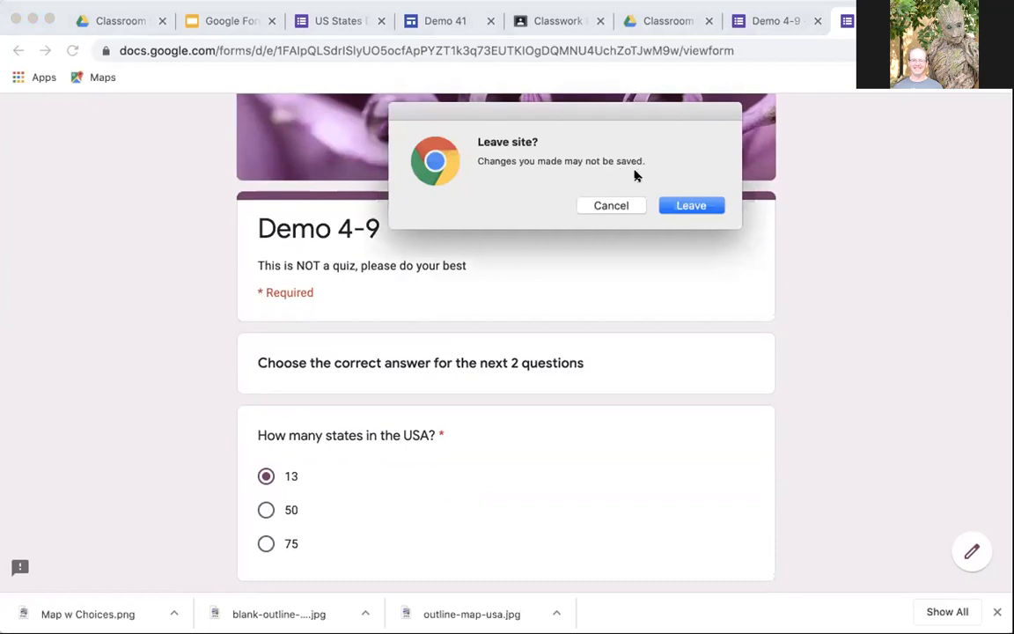
left_click(685, 205)
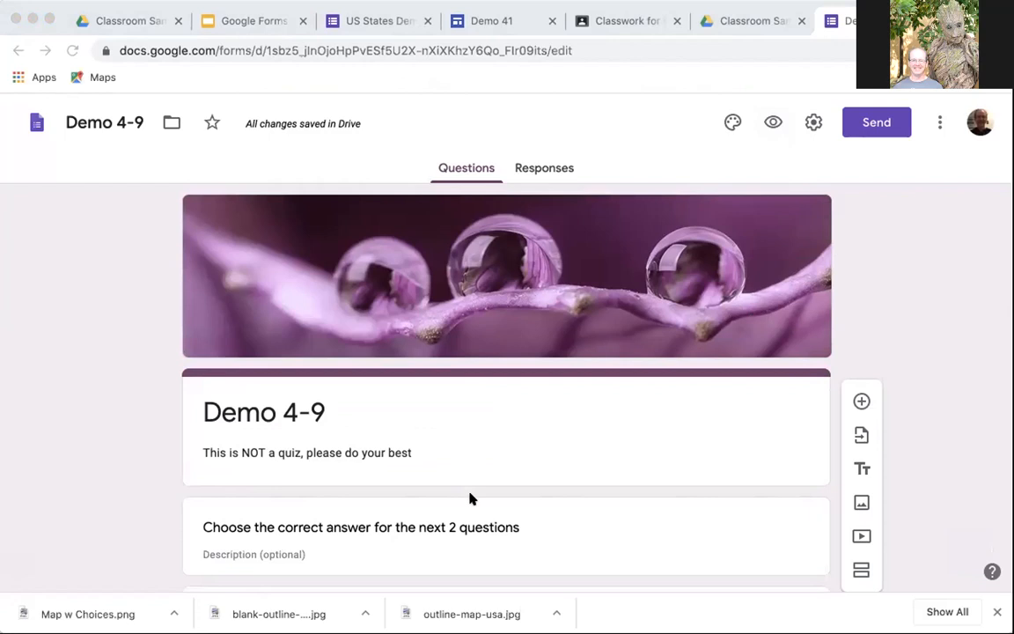
Open the form settings and turn off the restriction to users in Eastern Suffolk BOCES and its trusted organizations.
left_click(807, 124)
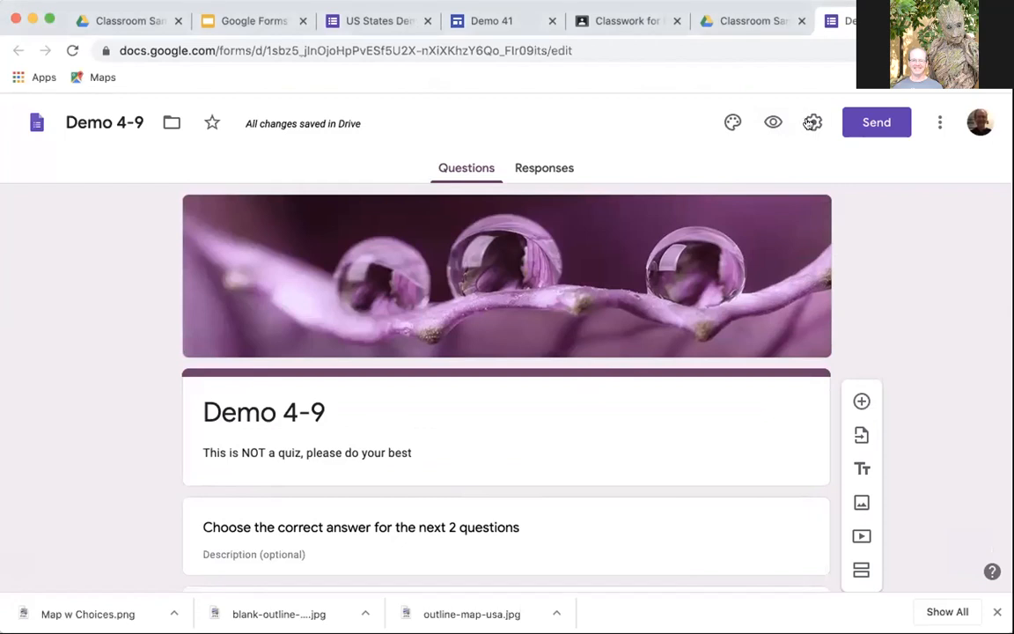
left_click(809, 123)
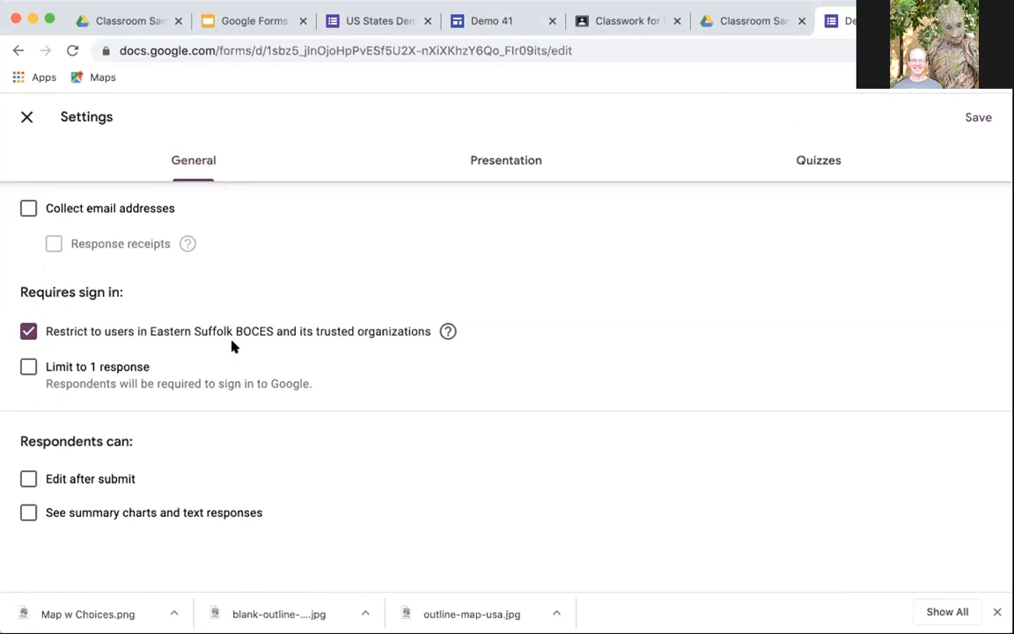
left_click(29, 332)
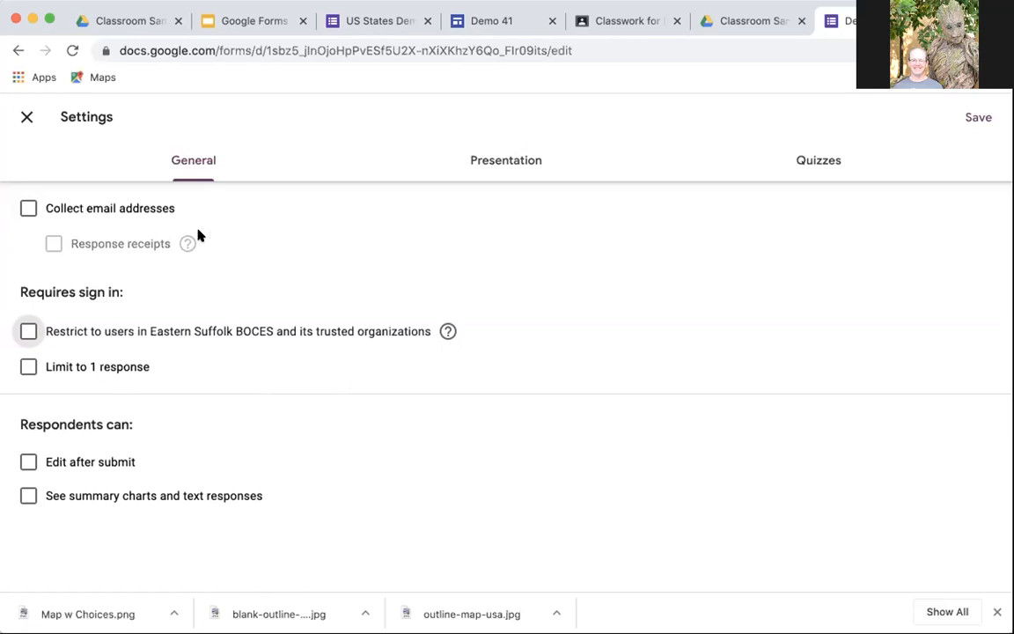
Look at the Presentation options and the Quizzes options in the form settings.
left_click(497, 168)
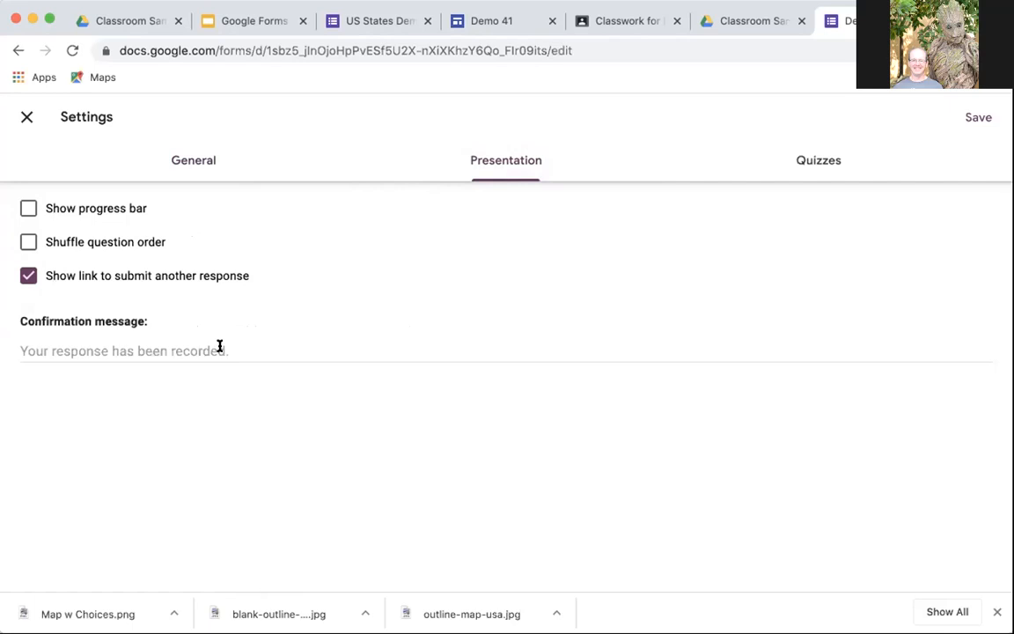
left_click(808, 166)
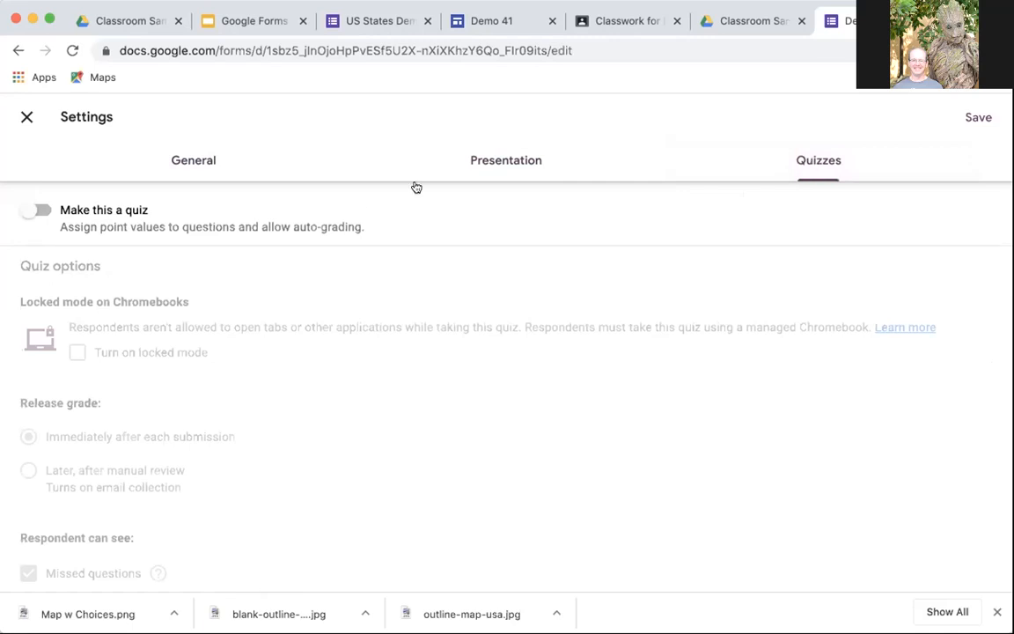
Make the form a quiz, keeping grade release immediately after each submission, and save the settings.
left_click(32, 212)
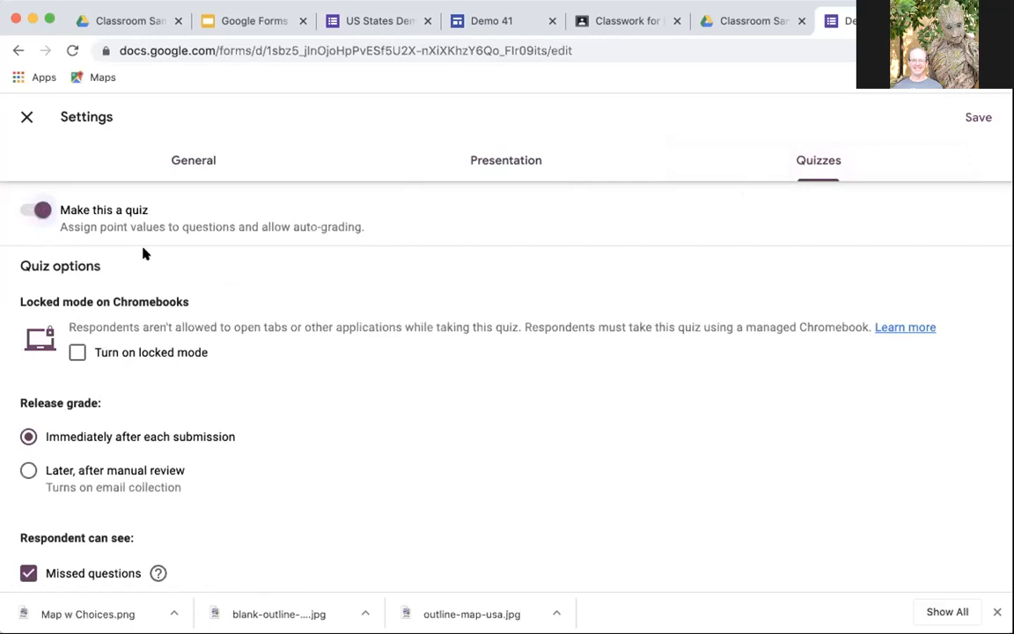
scroll(173, 268, "down", 3)
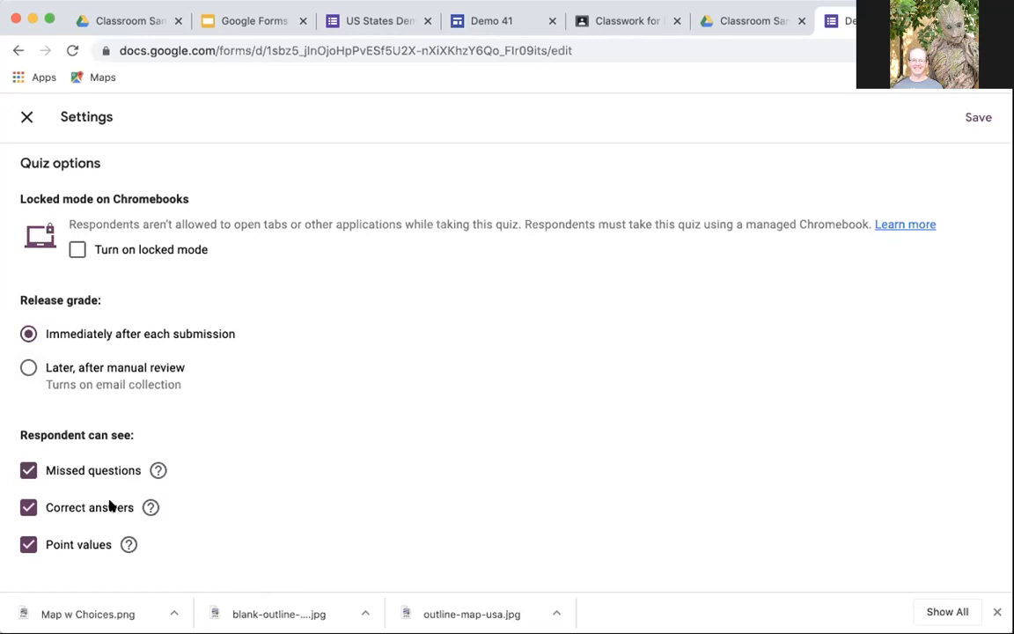
scroll(88, 211, "up", 2)
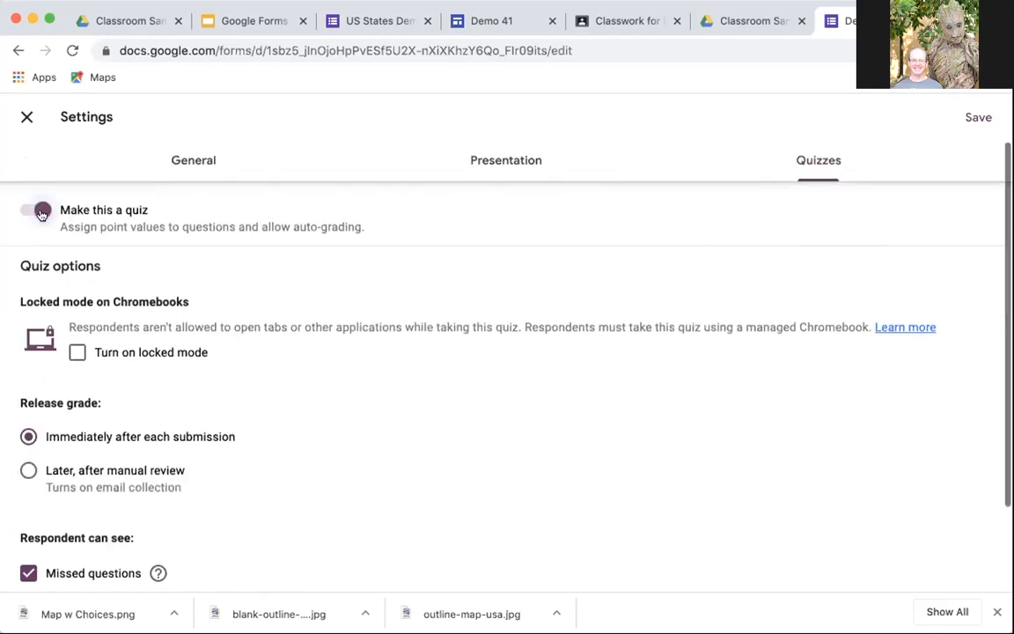
left_click(975, 118)
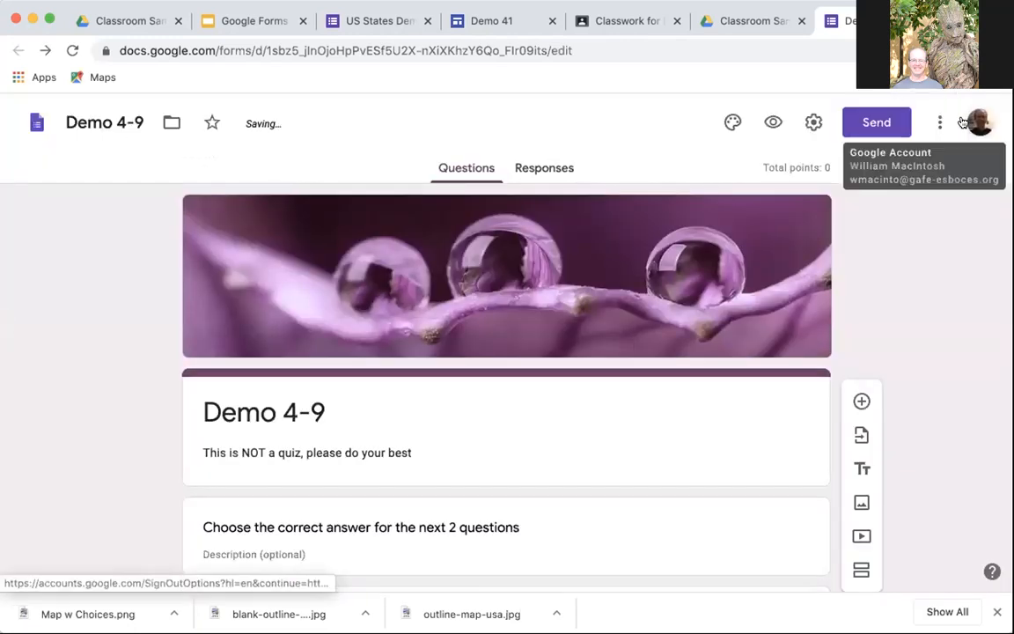
Open the answer key of the question "How many states in the USA?" and set its value to 5 points.
scroll(255, 287, "down", 2)
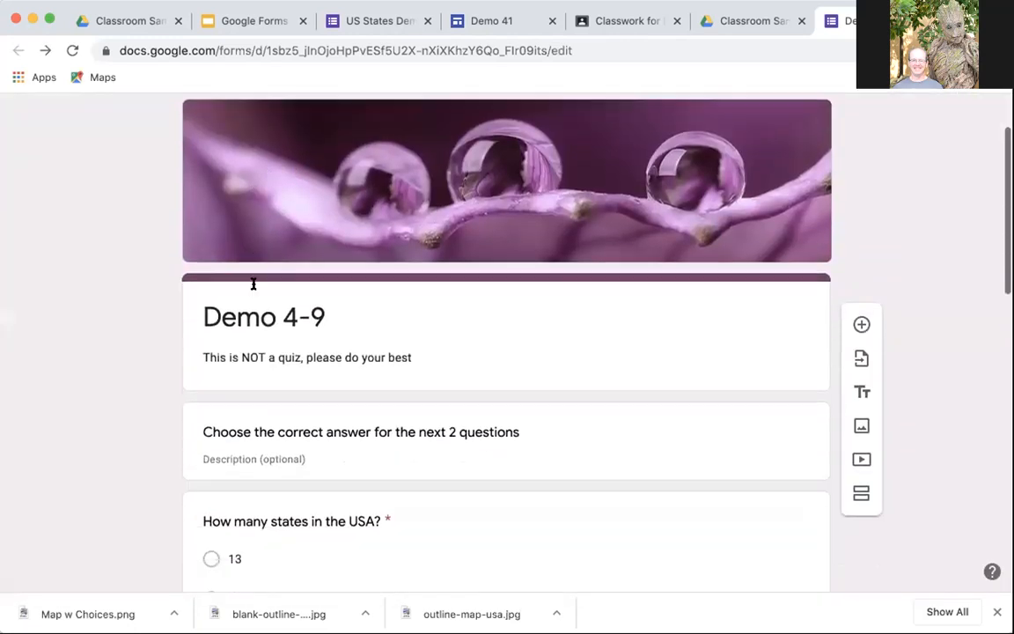
scroll(253, 284, "down", 5)
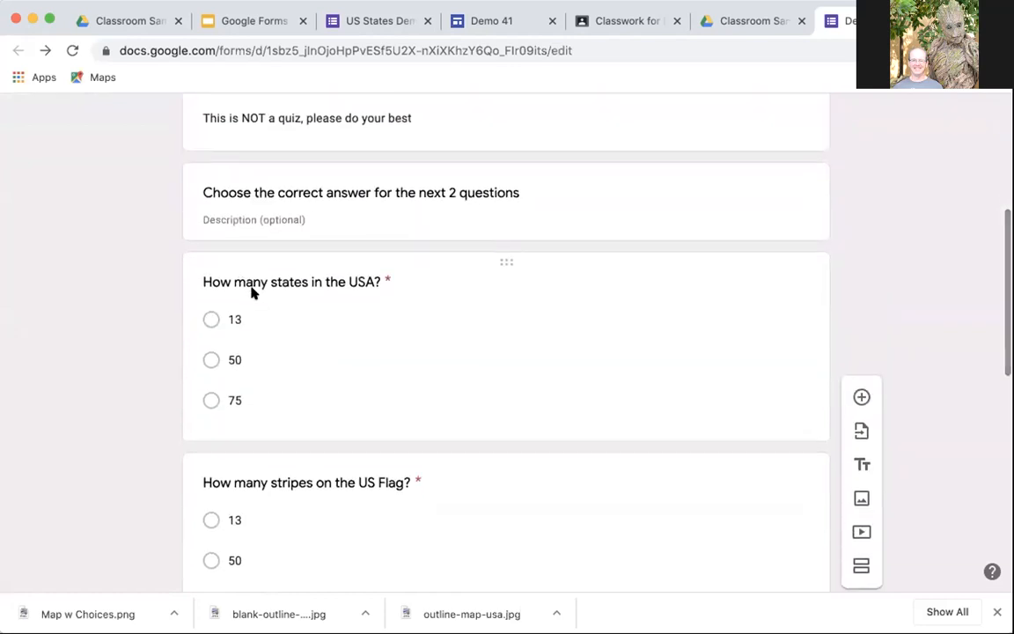
scroll(251, 292, "down", 1)
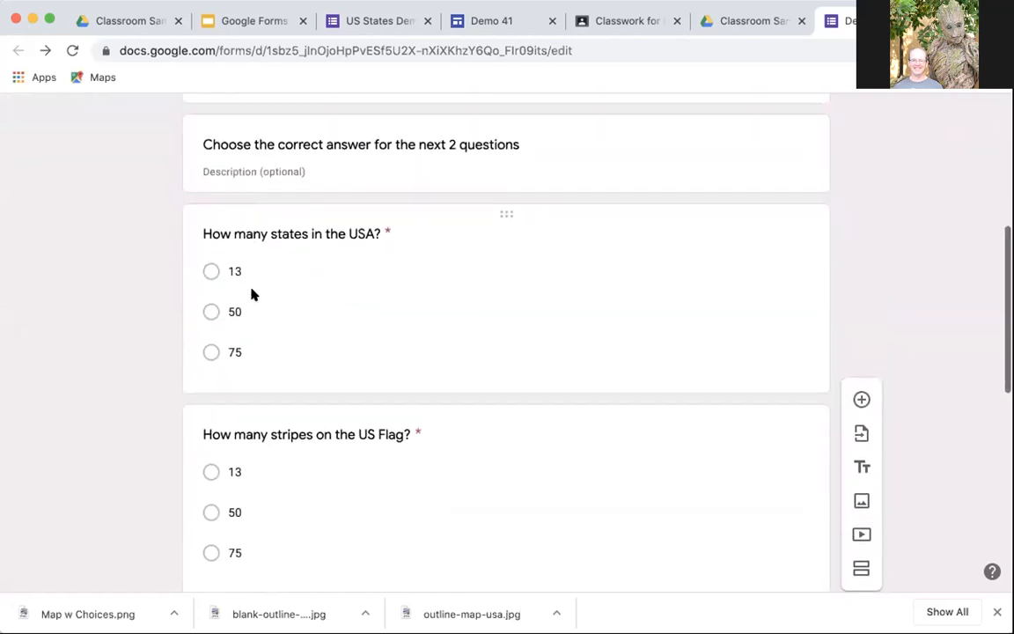
left_click(376, 291)
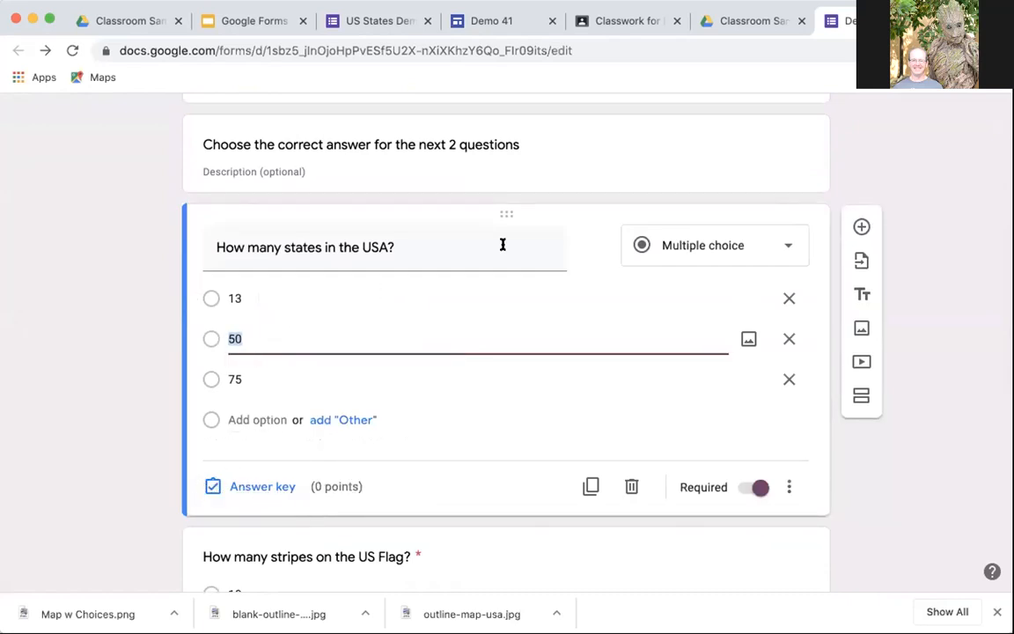
scroll(581, 272, "up", 3)
scroll(581, 270, "up", 5)
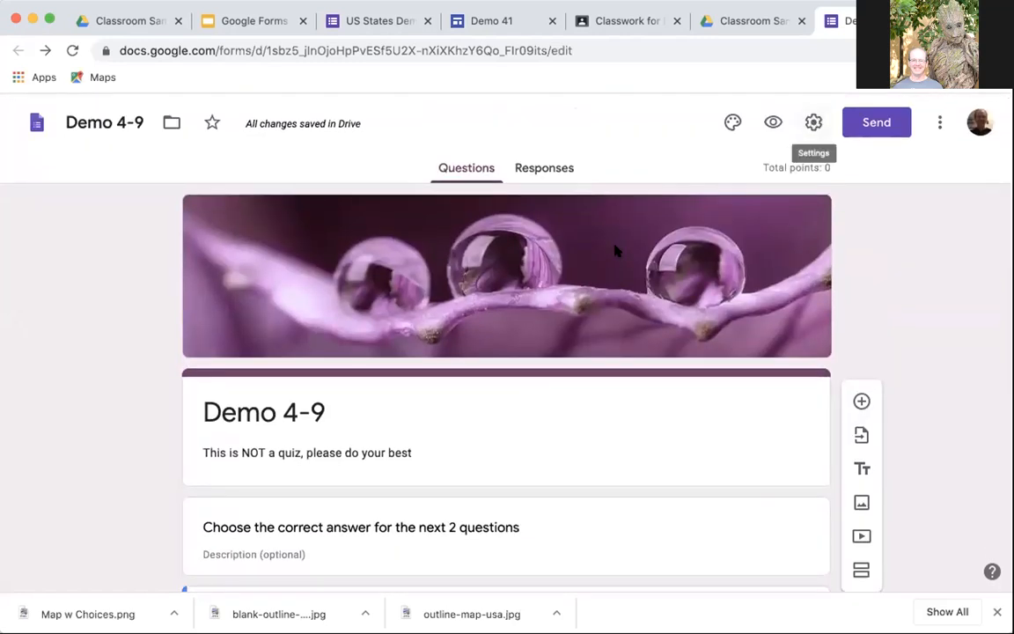
scroll(615, 248, "down", 4)
scroll(615, 245, "down", 2)
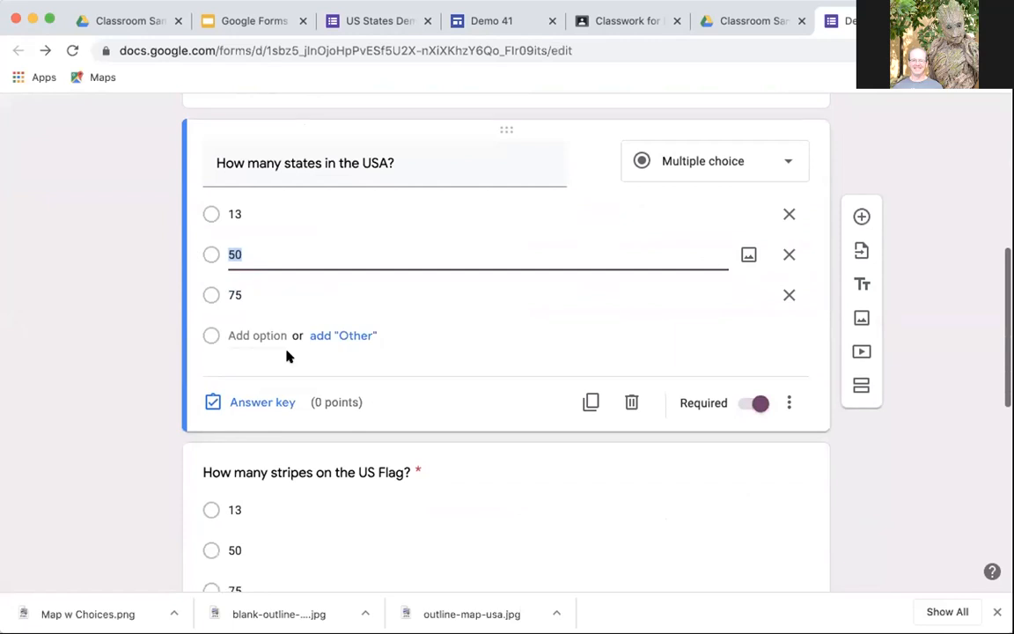
left_click(227, 404)
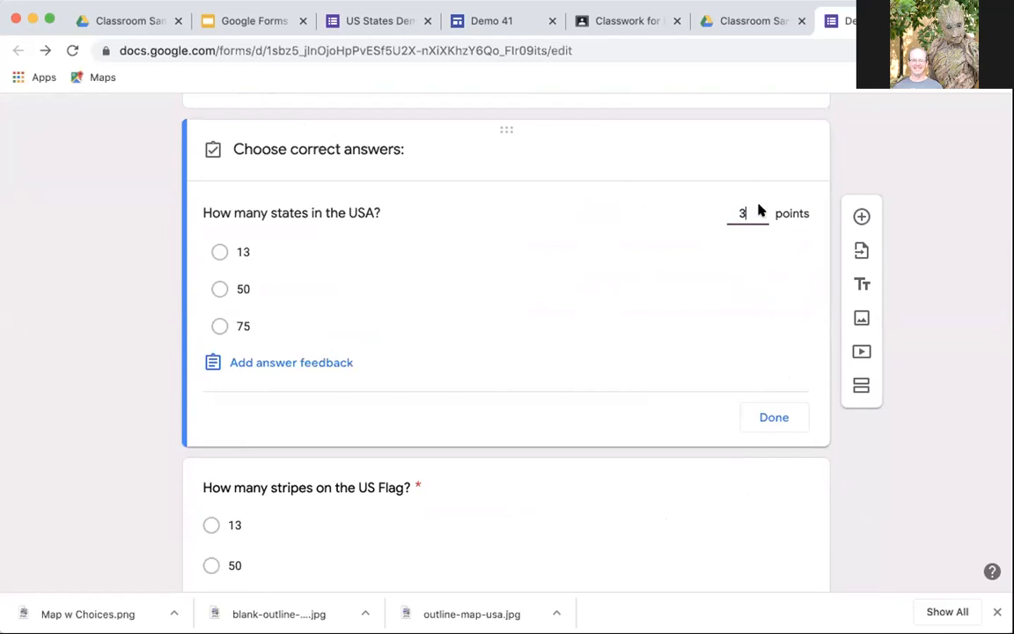
left_click(761, 210)
scroll(581, 285, "up", 1)
scroll(580, 284, "up", 3)
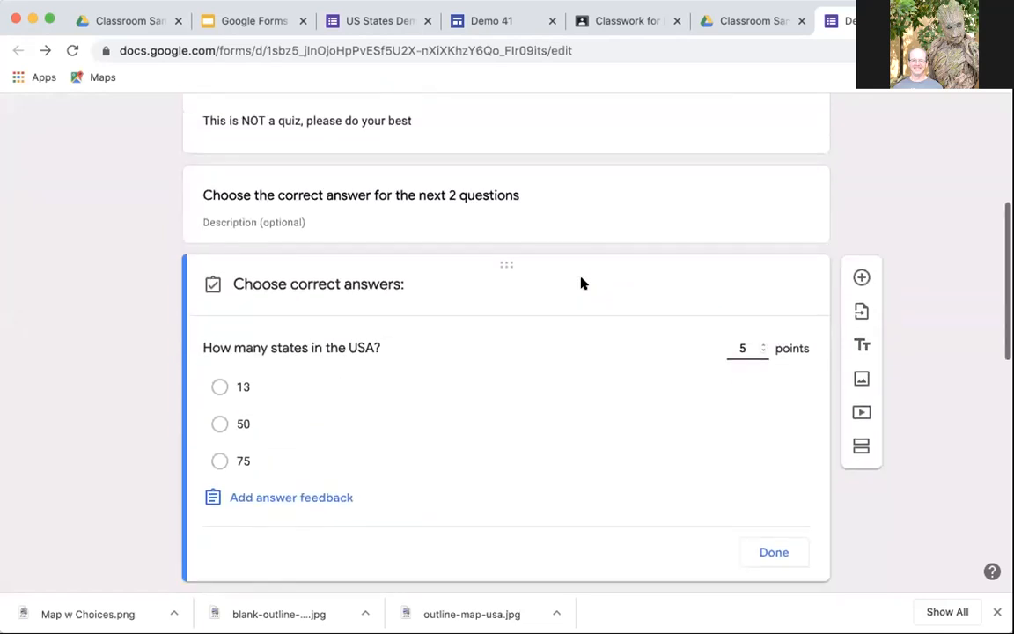
Mark 50 as the correct answer to the states question and finish its answer key.
scroll(581, 284, "down", 4)
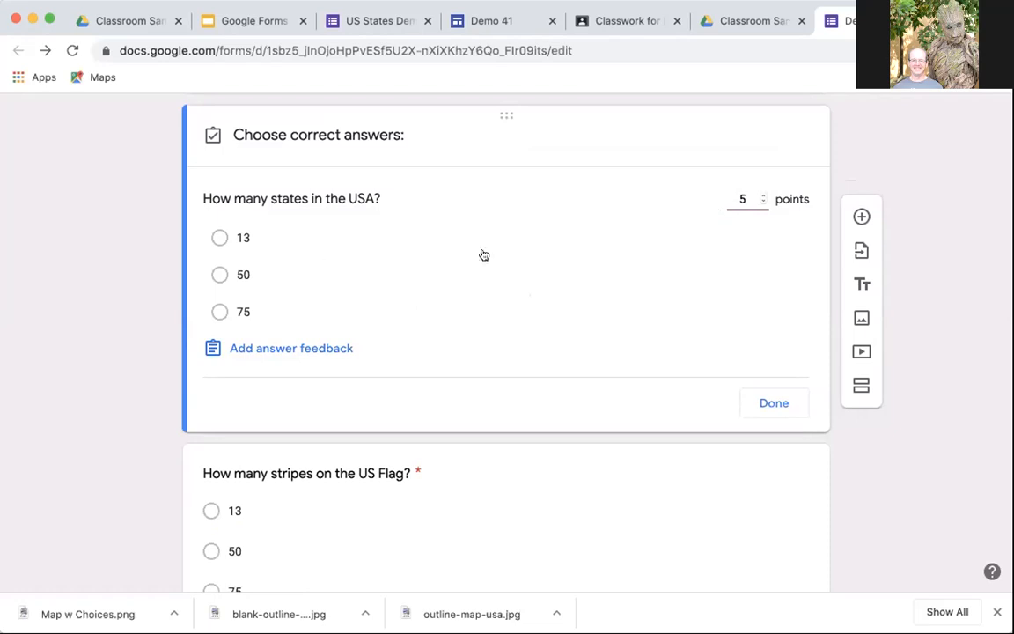
left_click(220, 274)
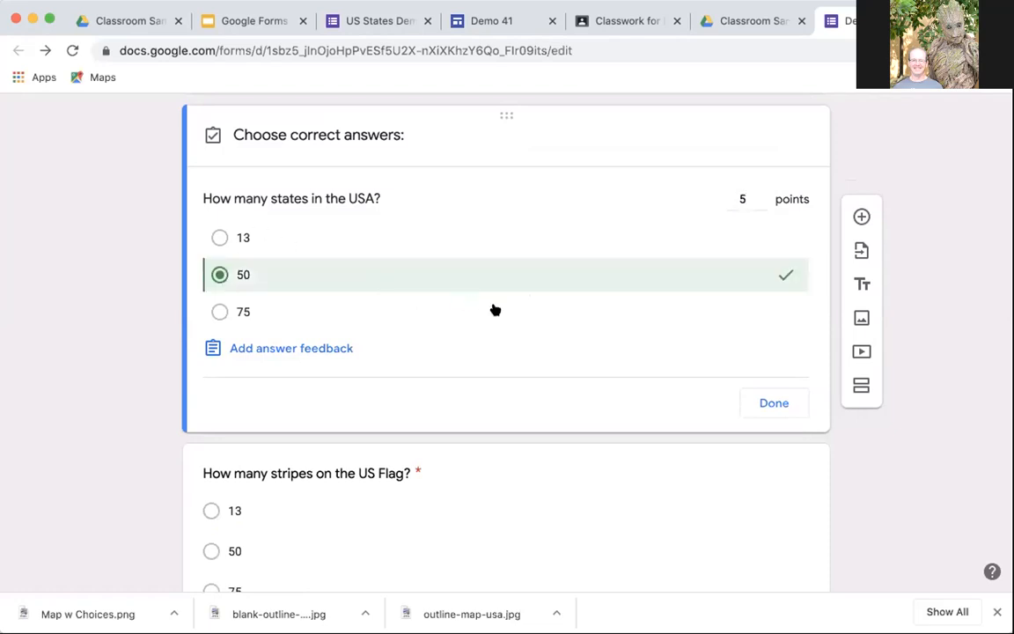
left_click(759, 396)
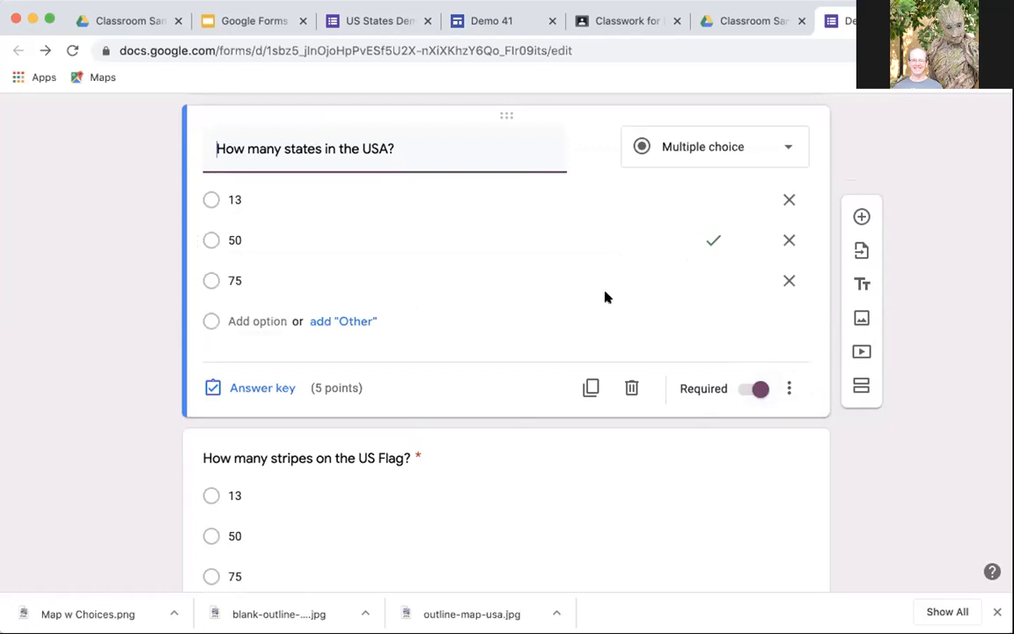
In the answer key of the US Flag stripes question, set 5 points and mark 13 as the correct answer.
scroll(548, 389, "down", 1)
scroll(548, 388, "down", 3)
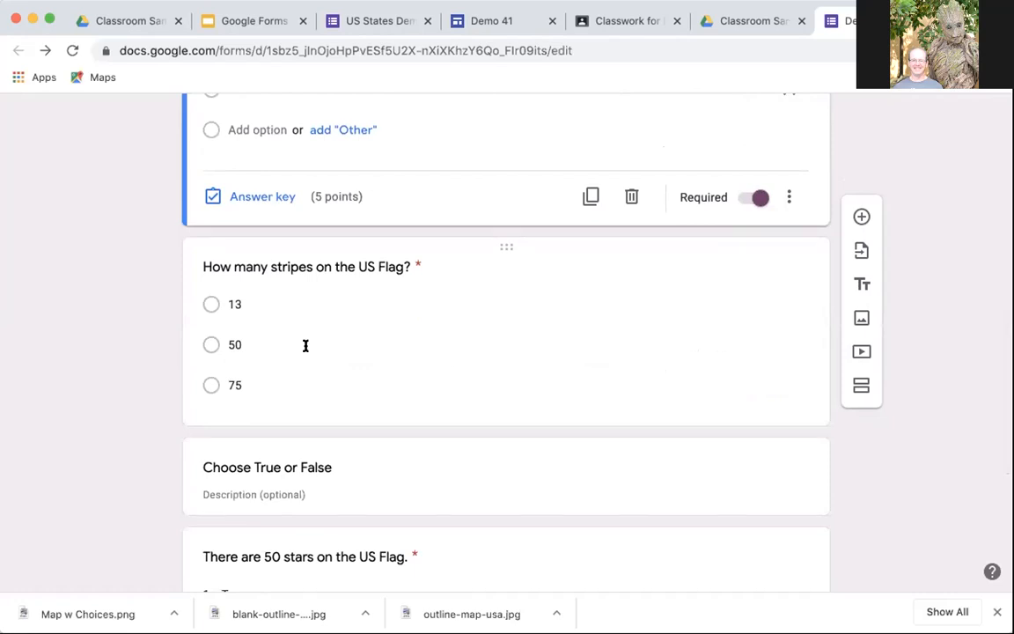
left_click(306, 345)
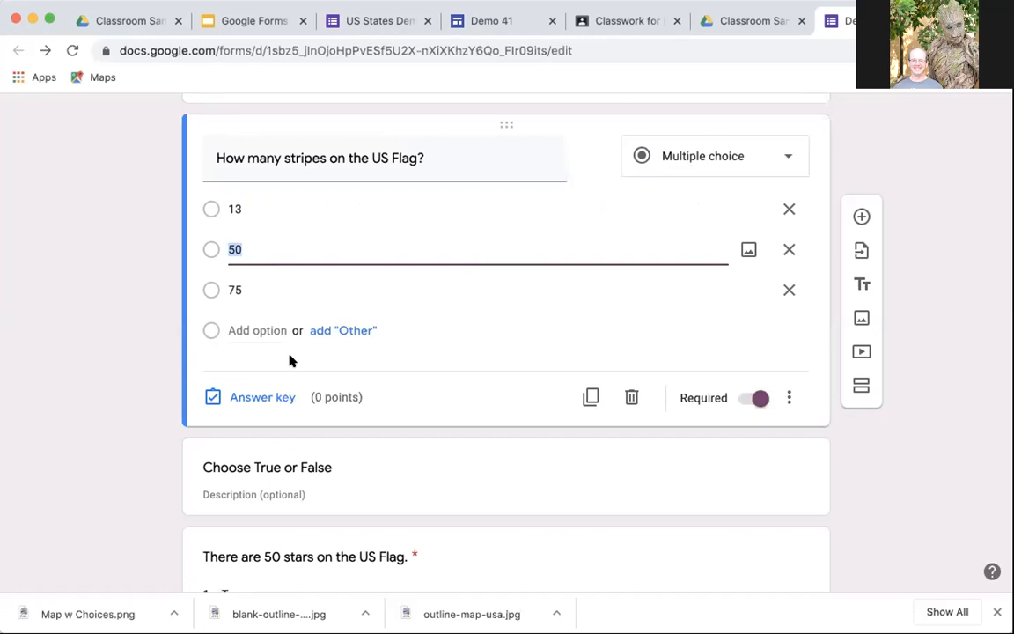
left_click(255, 396)
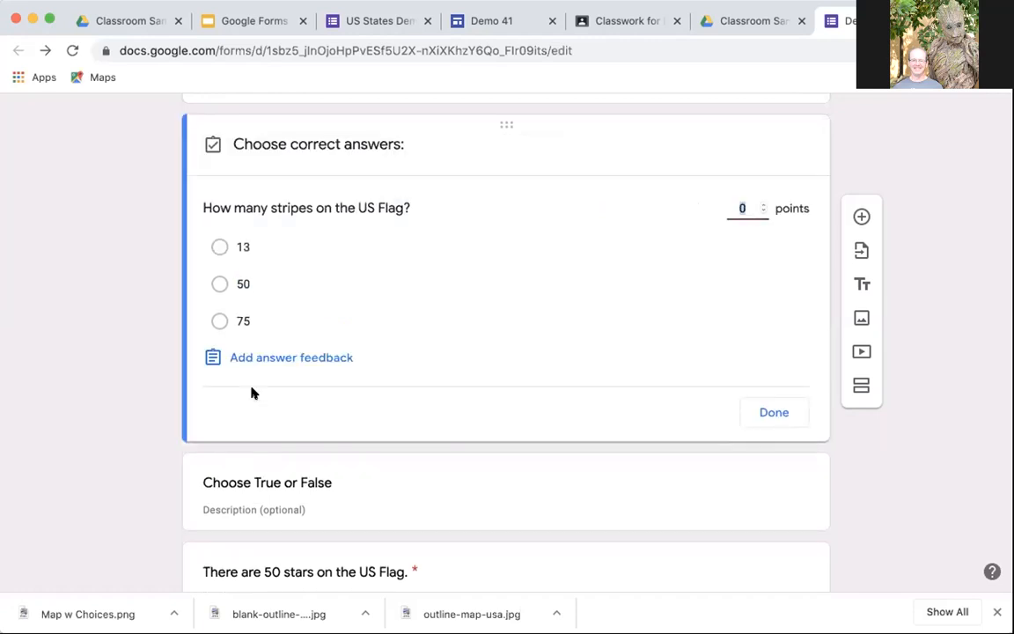
left_click(760, 203)
left_click(762, 204)
left_click(762, 203)
left_click(762, 203)
left_click(762, 204)
left_click(221, 247)
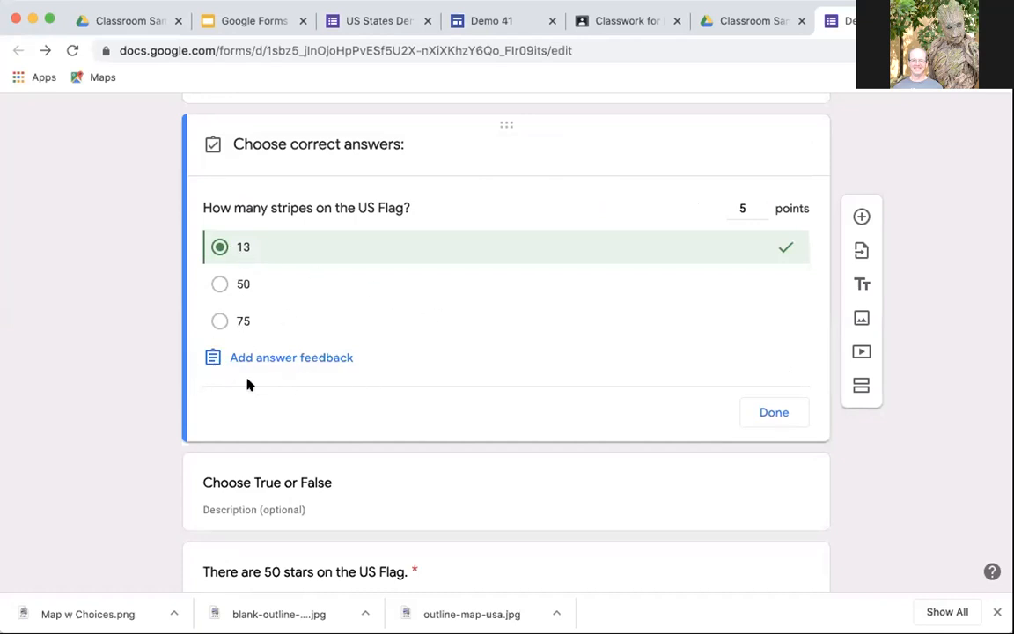
Add the feedback "Please review" for incorrect answers to the stripes question.
left_click(293, 358)
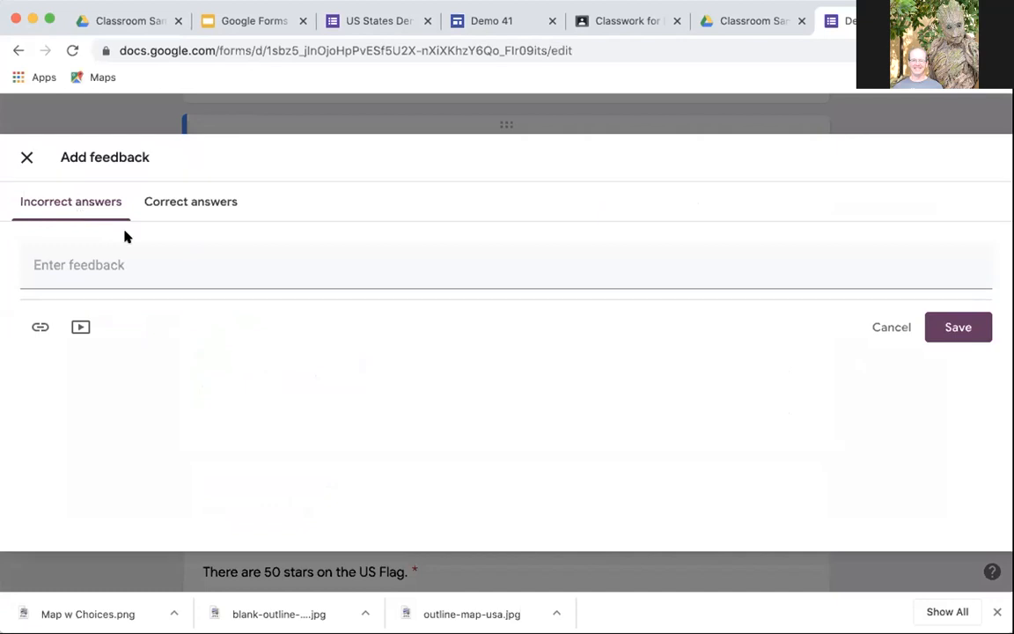
left_click(116, 261)
type("P")
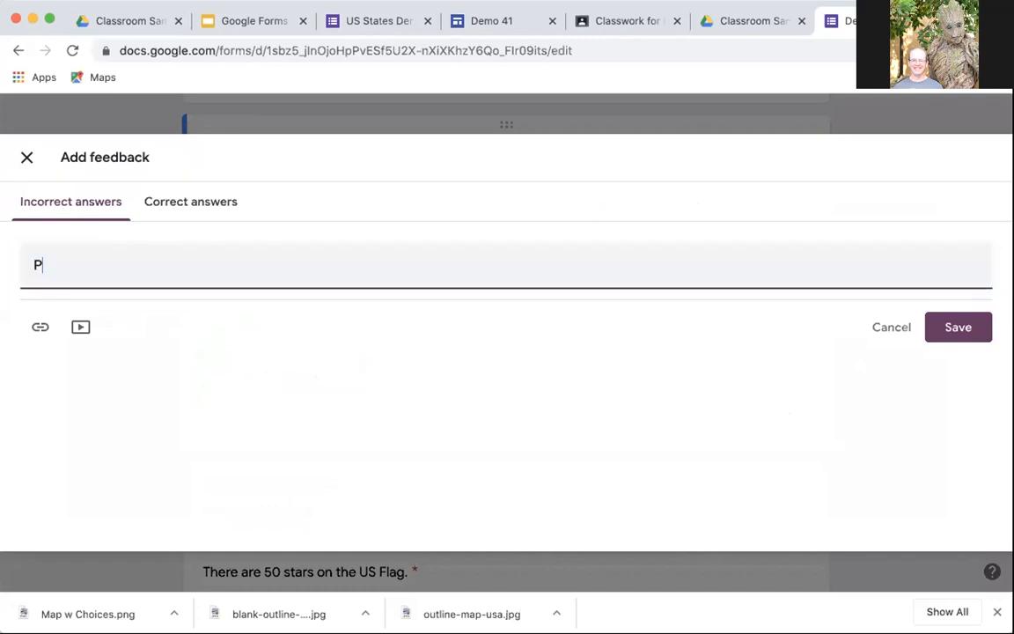
type("lease reviw")
key("BackSpace")
type("e")
type("w")
key("BackSpace")
type("w")
Add the feedback "Good Work!" for correct answers to the stripes question and save the feedback.
left_click(177, 205)
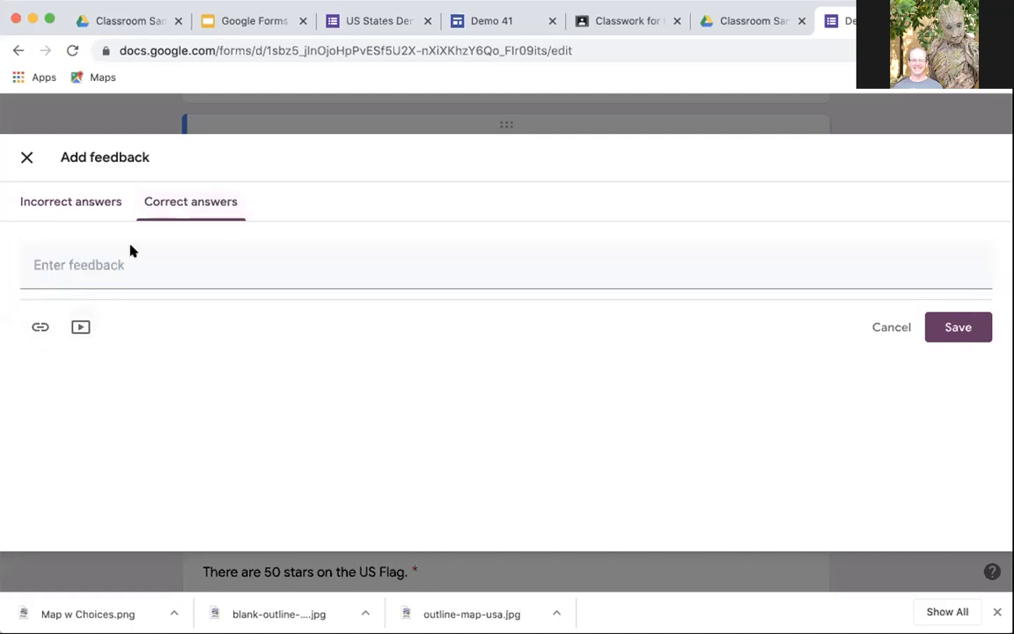
left_click(117, 254)
type("G")
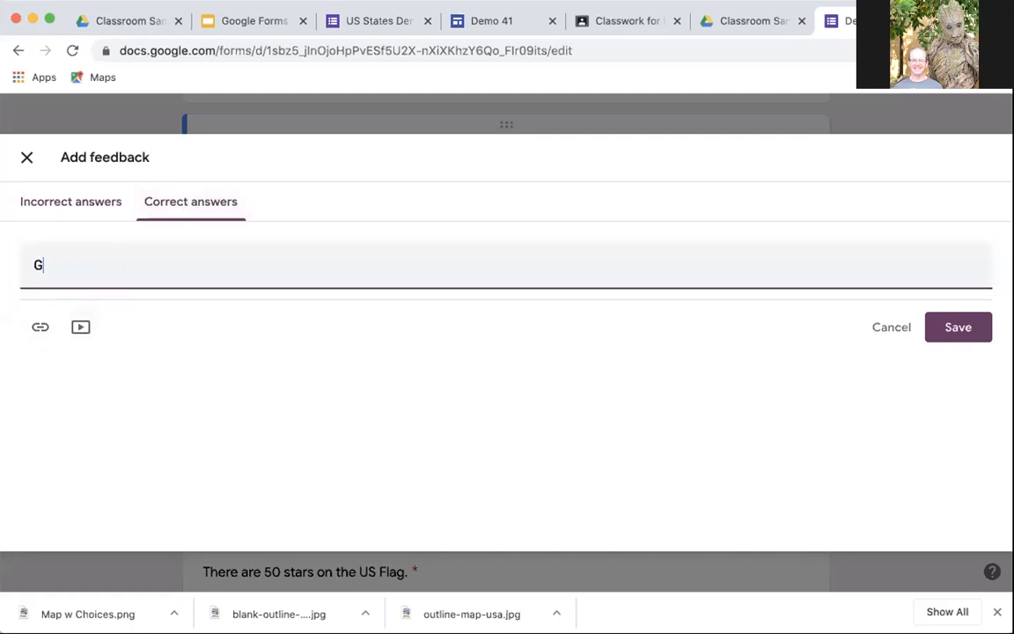
type("ood Work!")
left_click(970, 328)
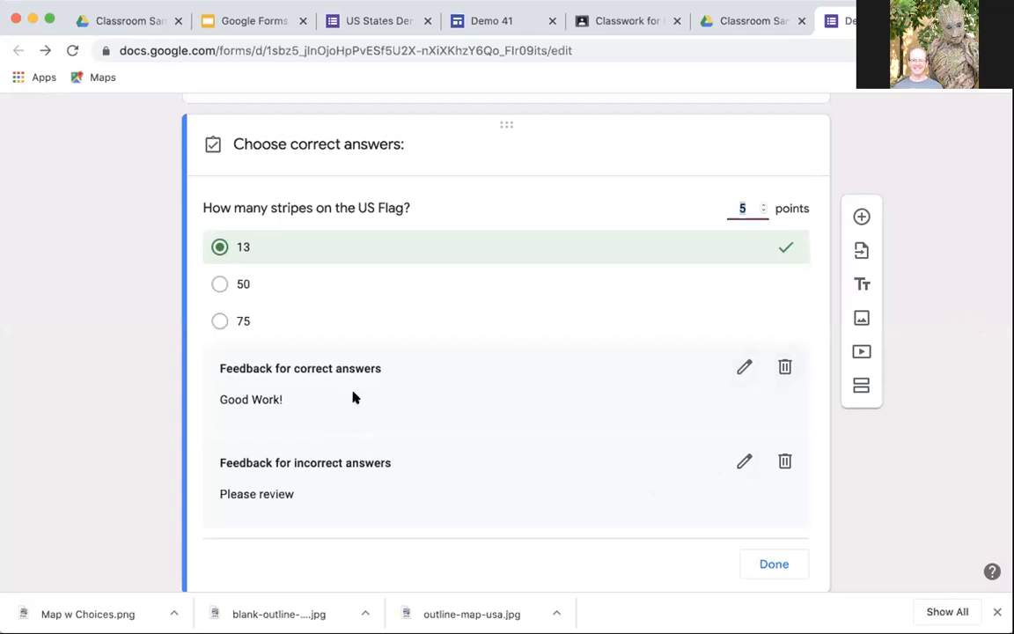
In the answer key of the 50 stars question, mark True as correct, set 5 points and finish the key.
scroll(387, 427, "down", 3)
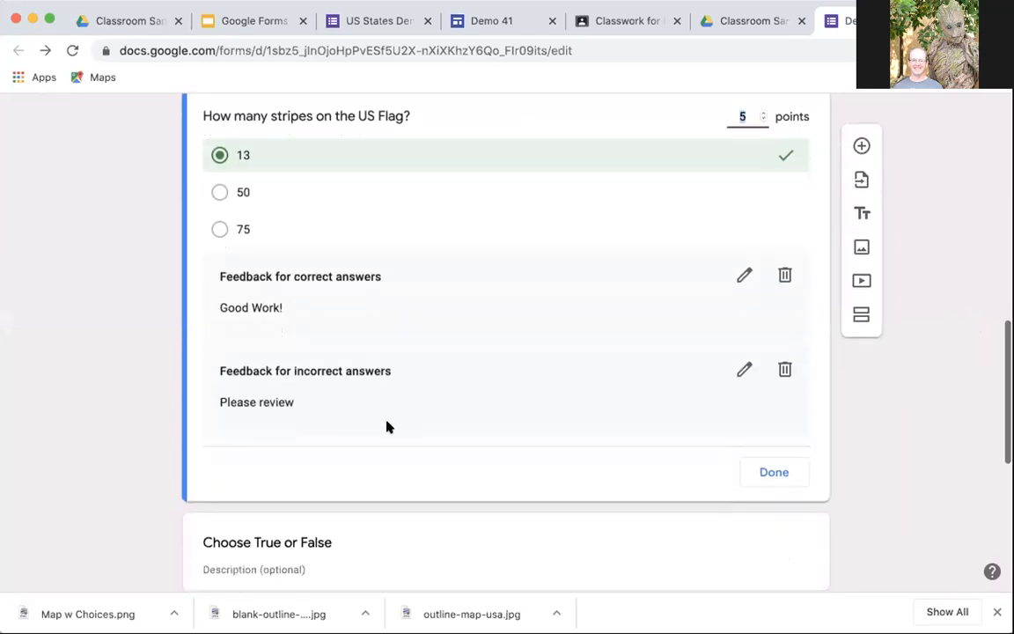
scroll(387, 427, "down", 2)
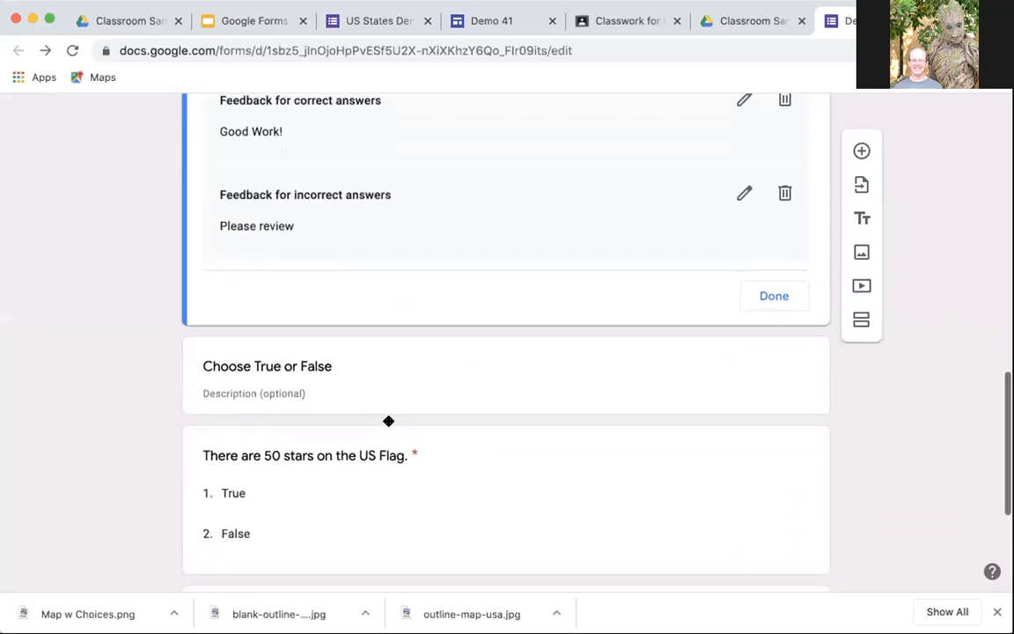
scroll(388, 422, "down", 1)
scroll(387, 421, "down", 2)
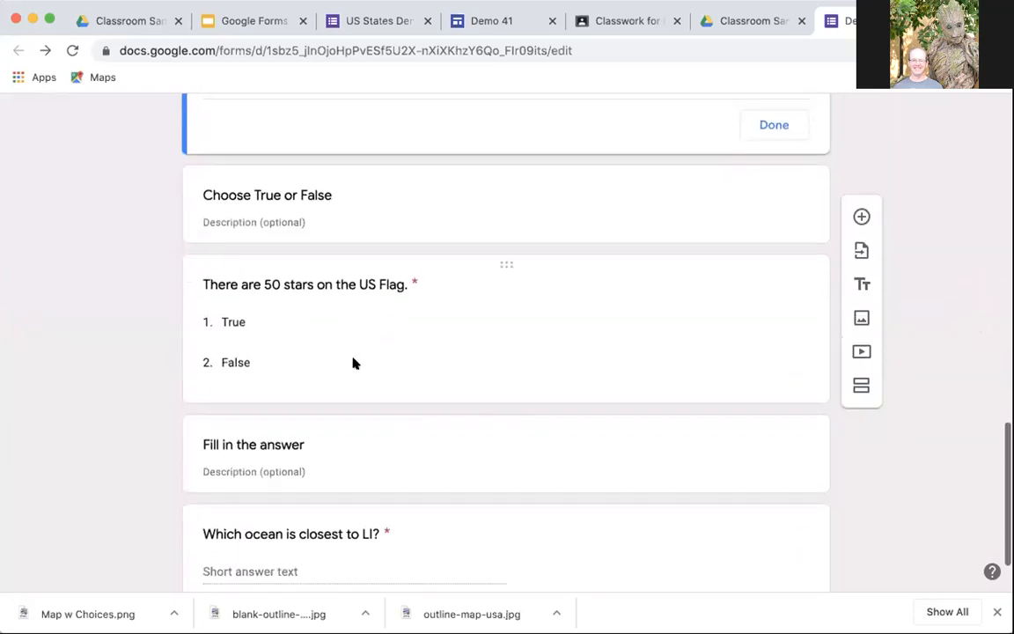
left_click(353, 361)
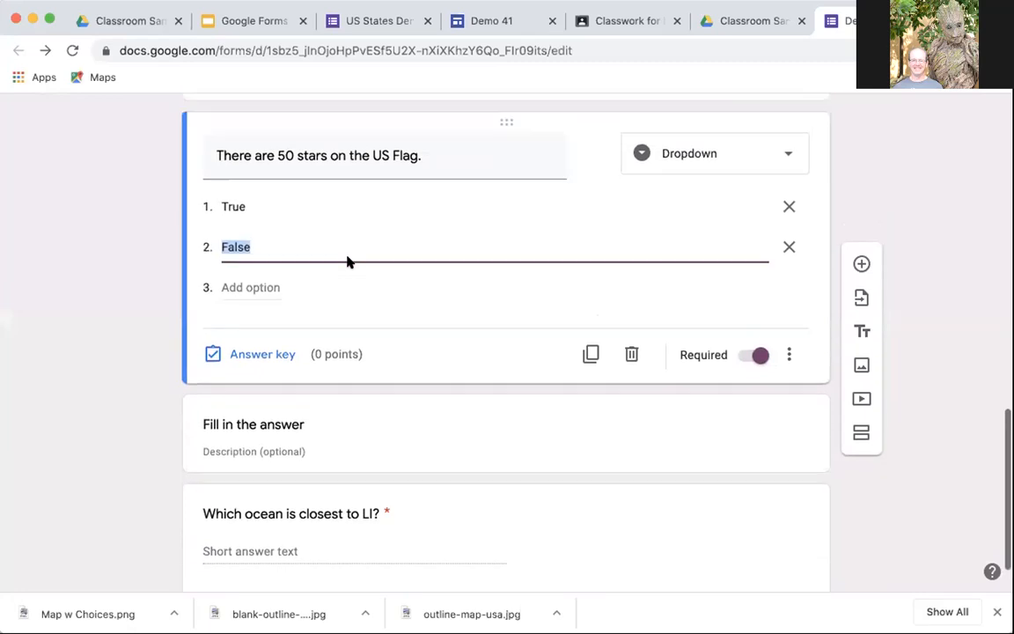
left_click(254, 358)
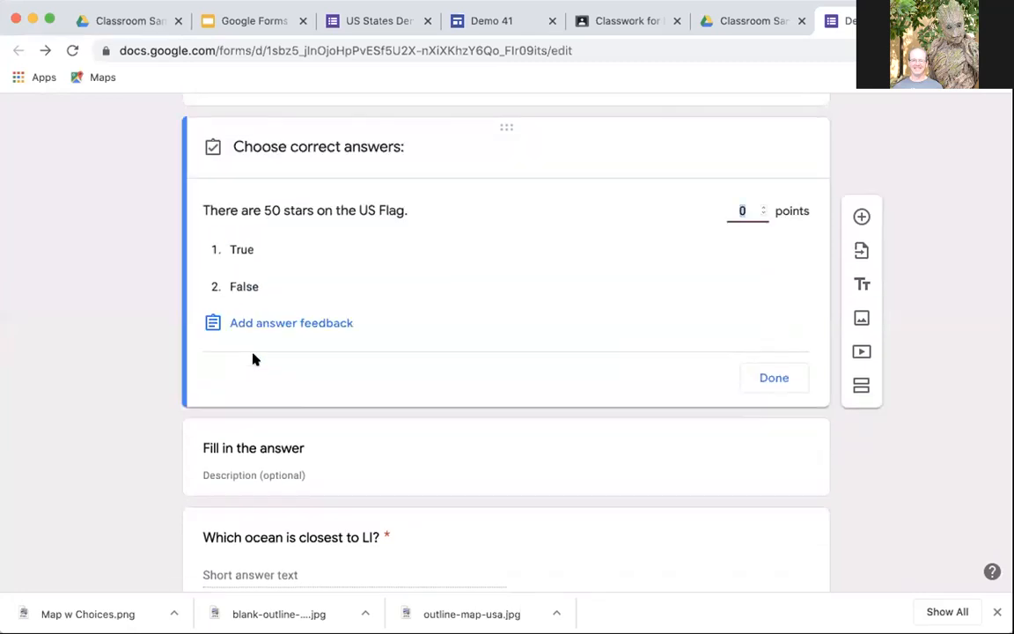
left_click(270, 249)
left_click(761, 211)
type("4")
left_click(763, 208)
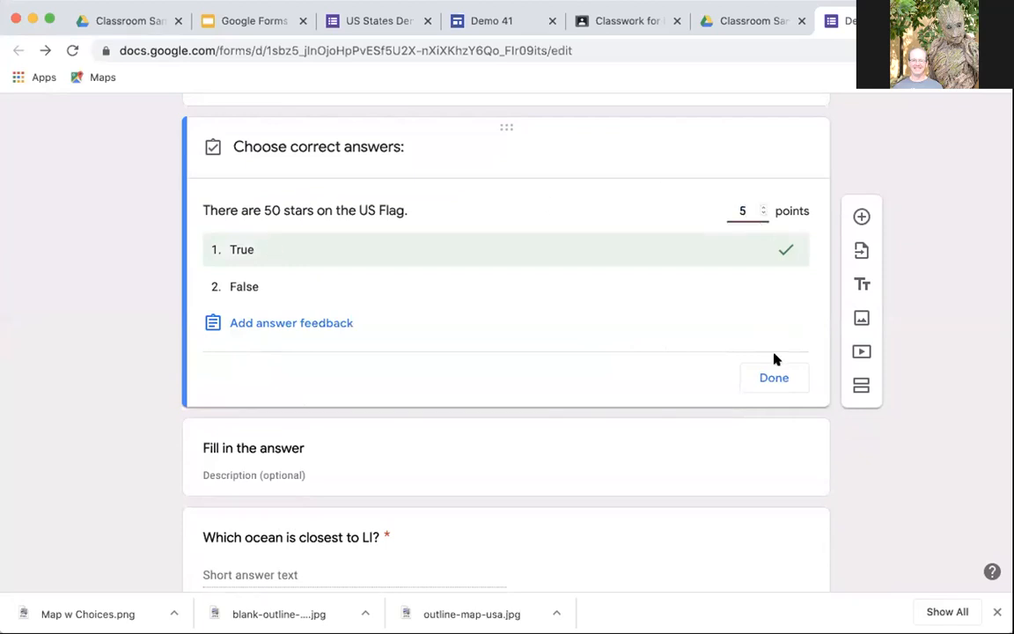
left_click(771, 379)
Set 5 points in the answer key of the question "Which ocean is closest to LI?".
scroll(591, 391, "down", 2)
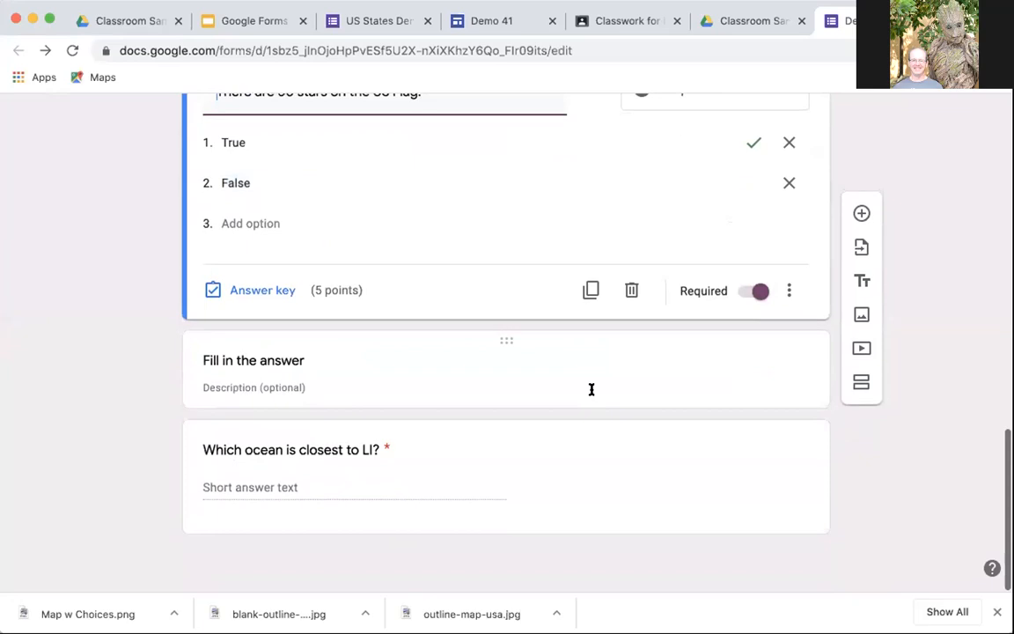
left_click(467, 486)
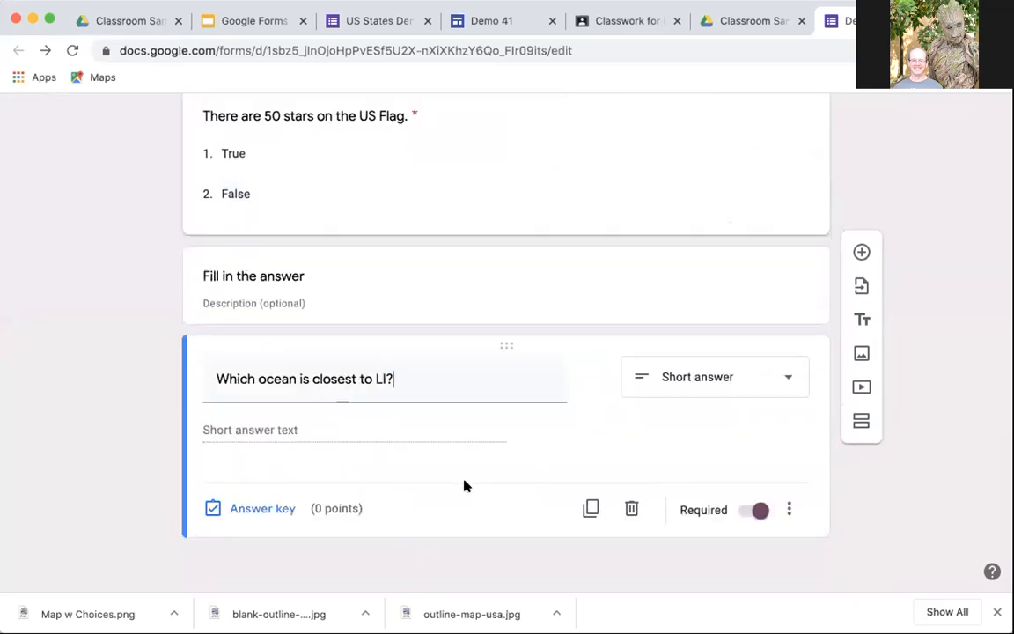
left_click(260, 510)
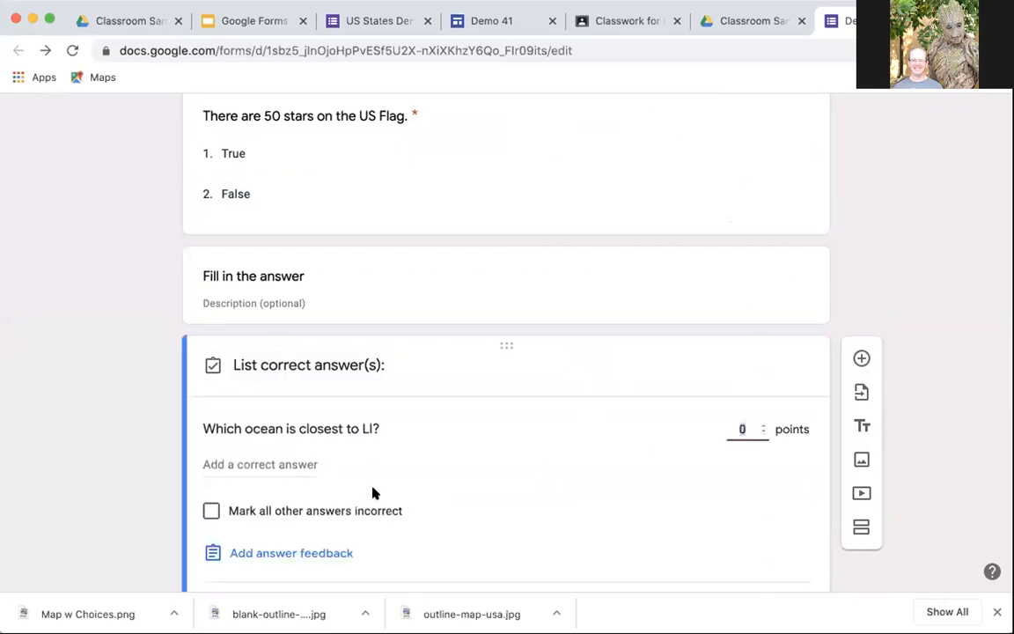
type("1")
left_click(762, 423)
left_click(762, 424)
left_click(762, 424)
scroll(516, 501, "down", 2)
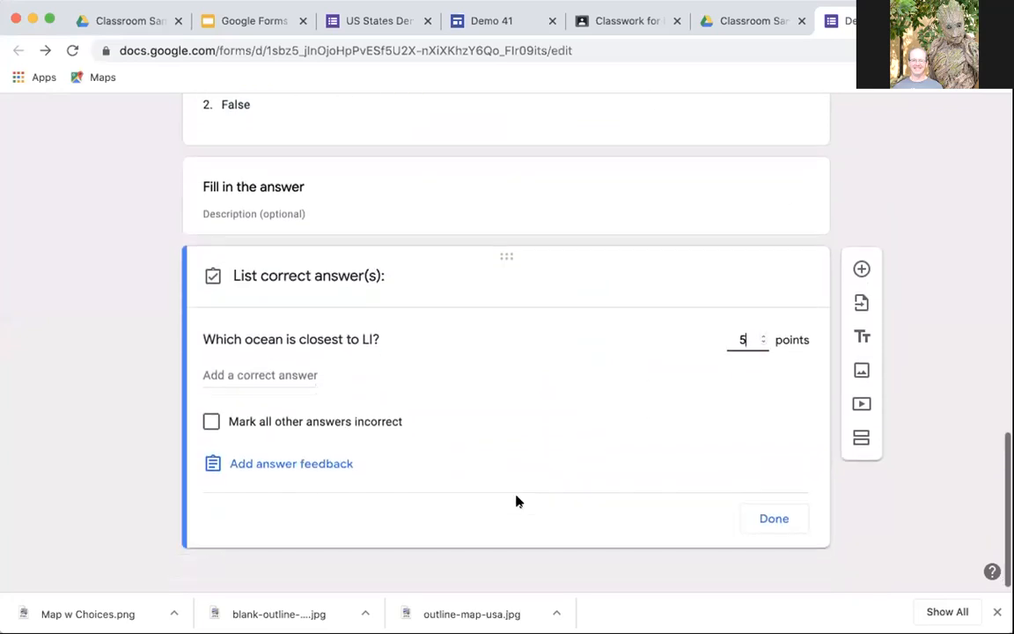
List "Atlantic Ocean", "Atlantic" and "atlantic ocean" as correct answers to the ocean question and finish its answer key.
left_click(272, 363)
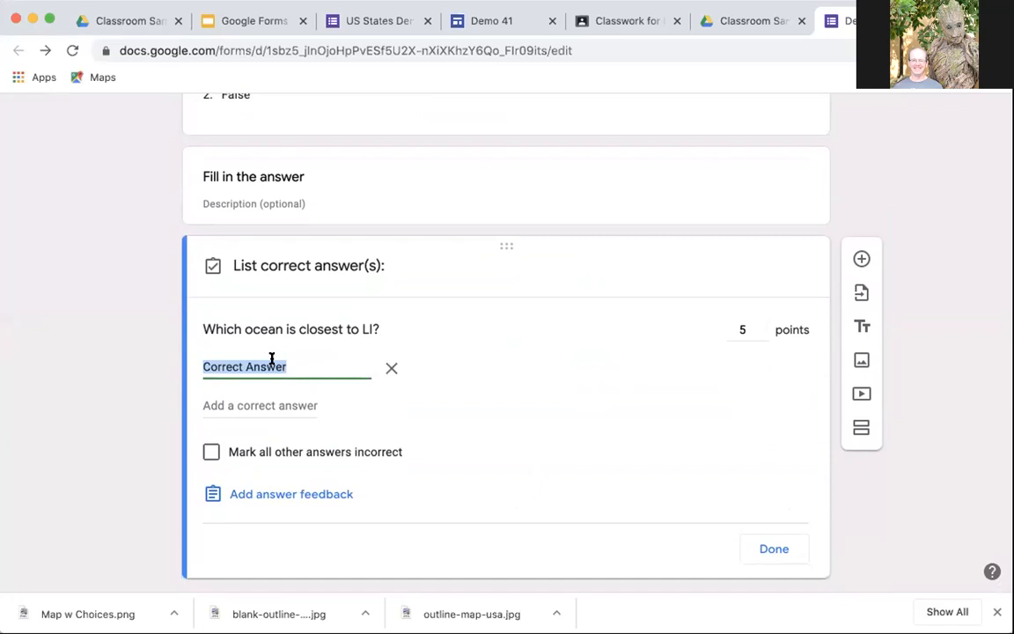
type("Atlantic Ocean")
left_click(280, 403)
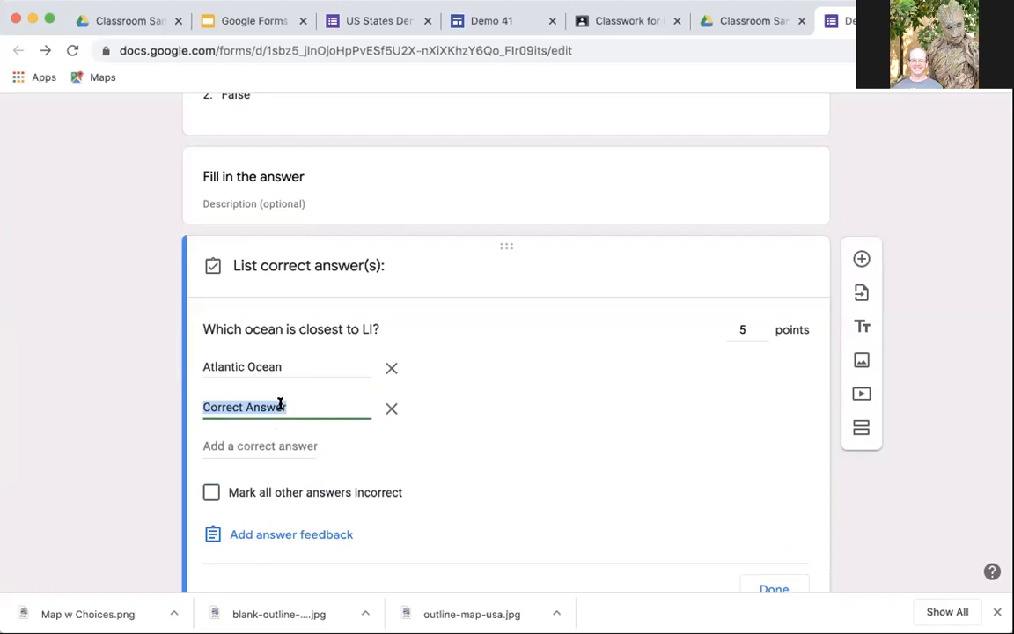
type("Atlantic")
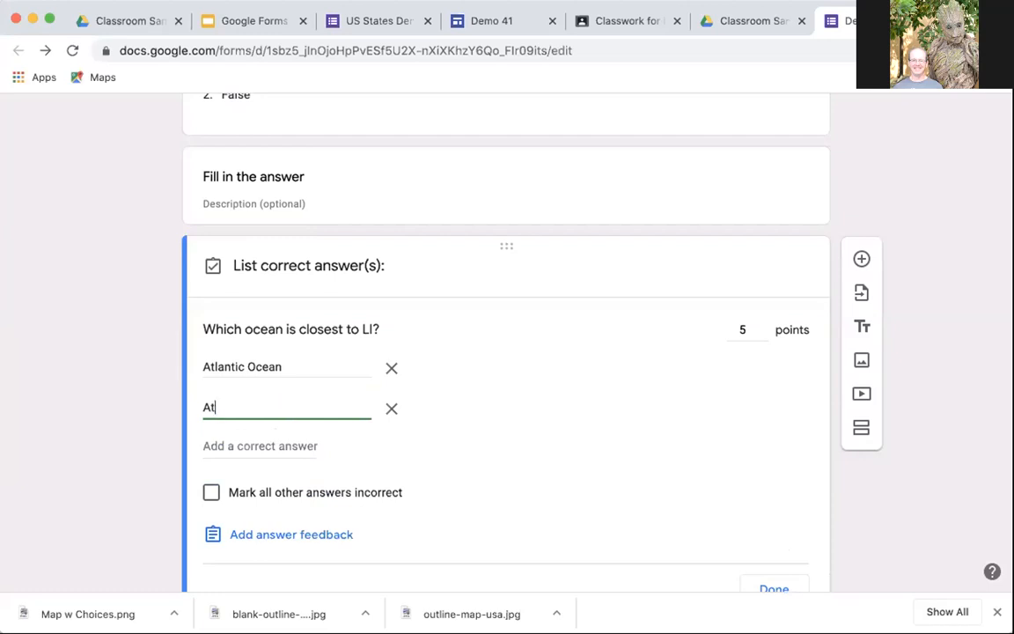
left_click(247, 437)
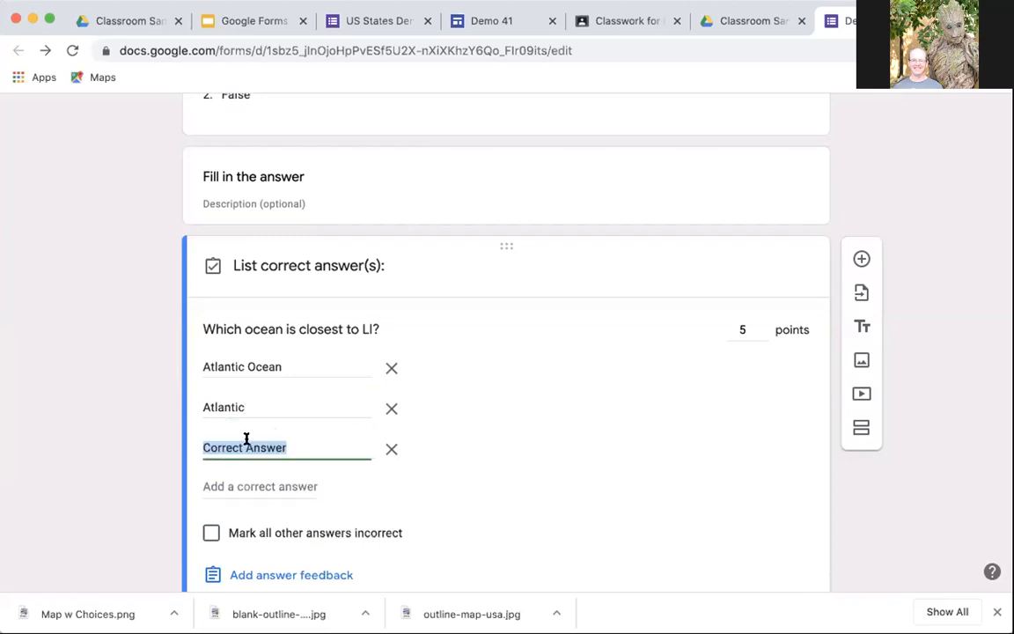
type("atlantic ocean")
scroll(537, 411, "down", 3)
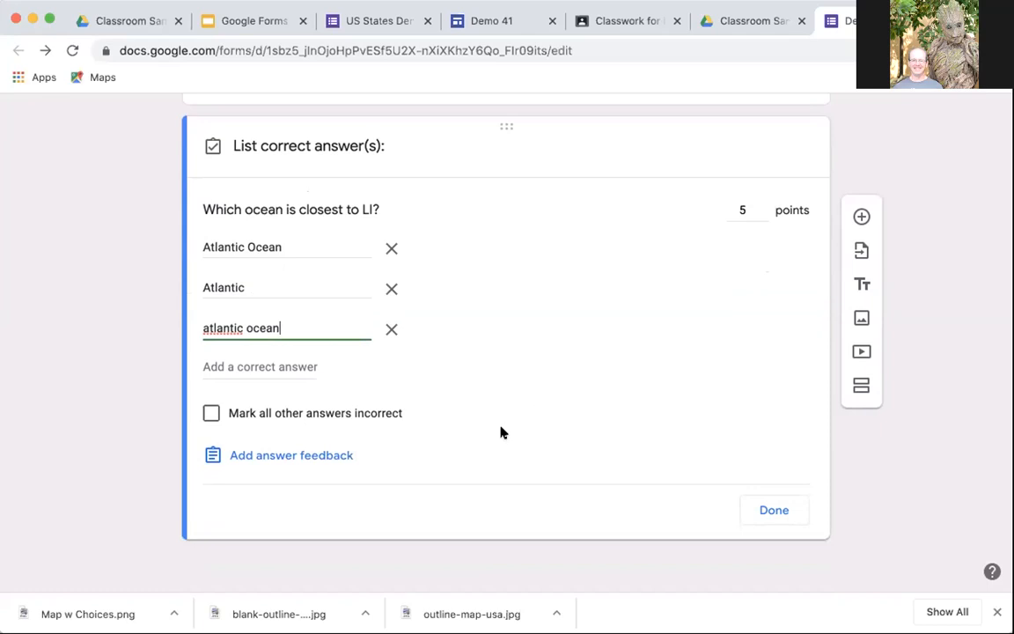
left_click(759, 512)
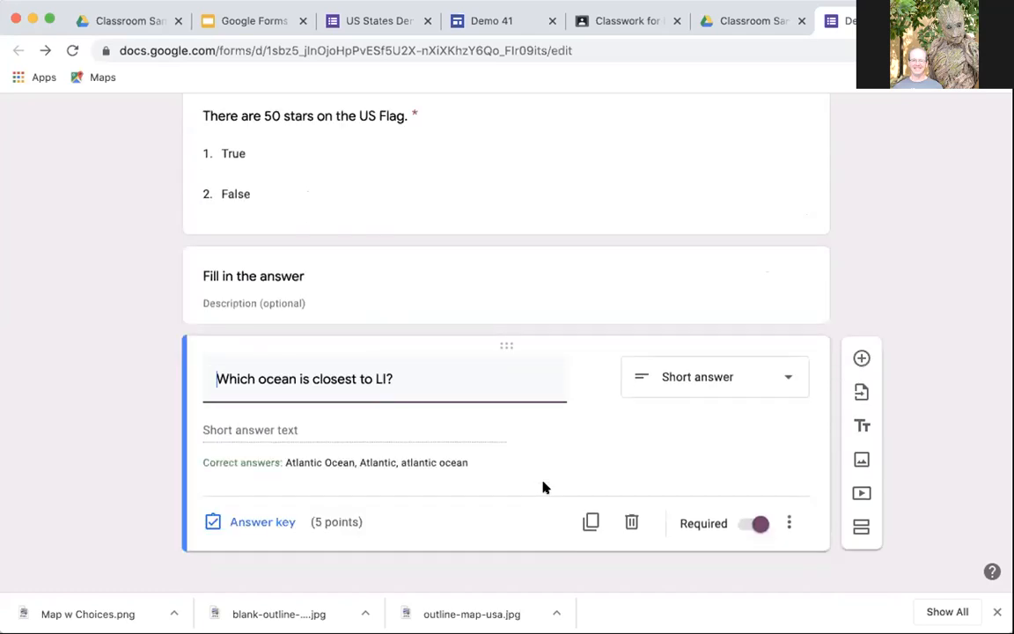
scroll(520, 381, "up", 5)
scroll(520, 381, "up", 8)
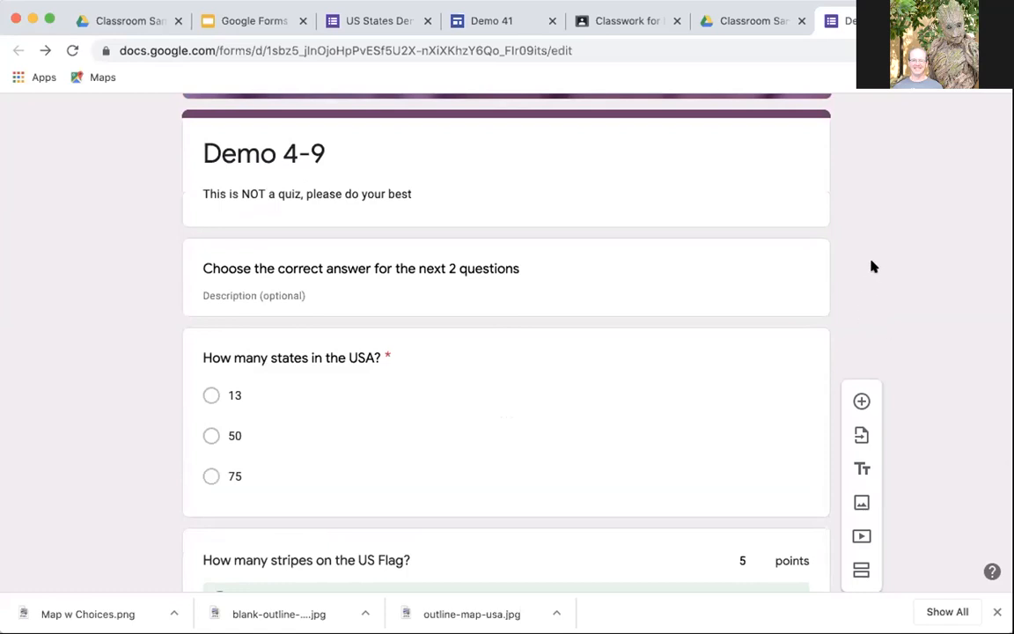
scroll(872, 266, "down", 3)
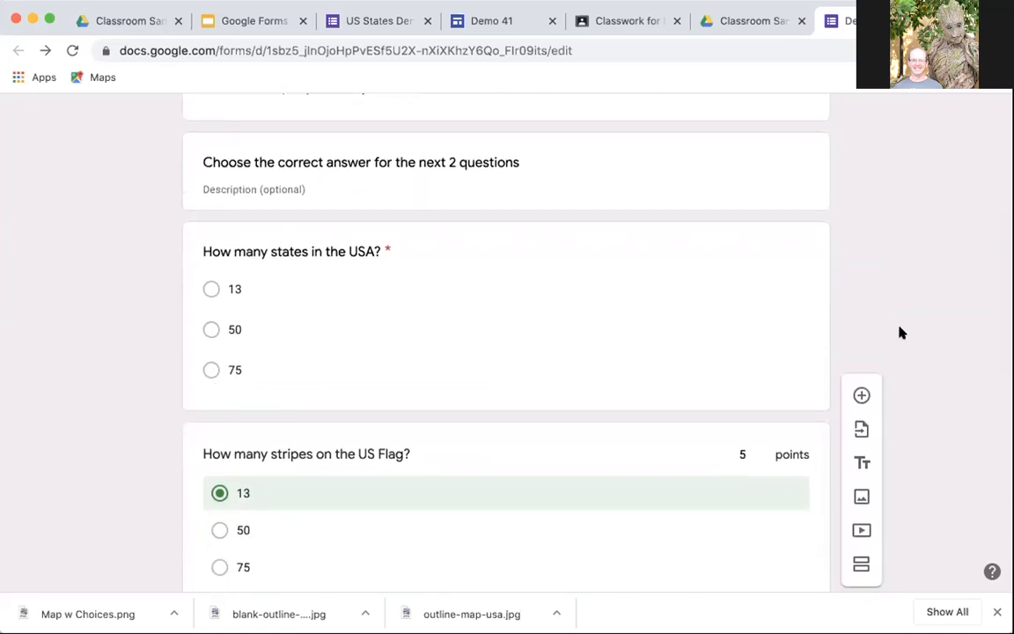
scroll(900, 332, "down", 1)
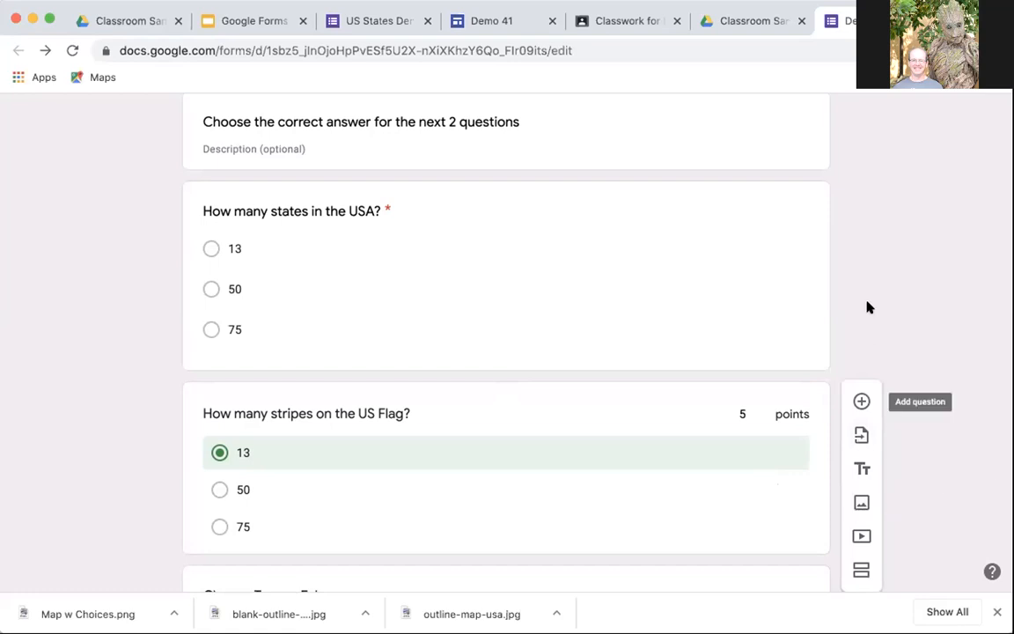
scroll(867, 306, "up", 1)
scroll(867, 306, "up", 4)
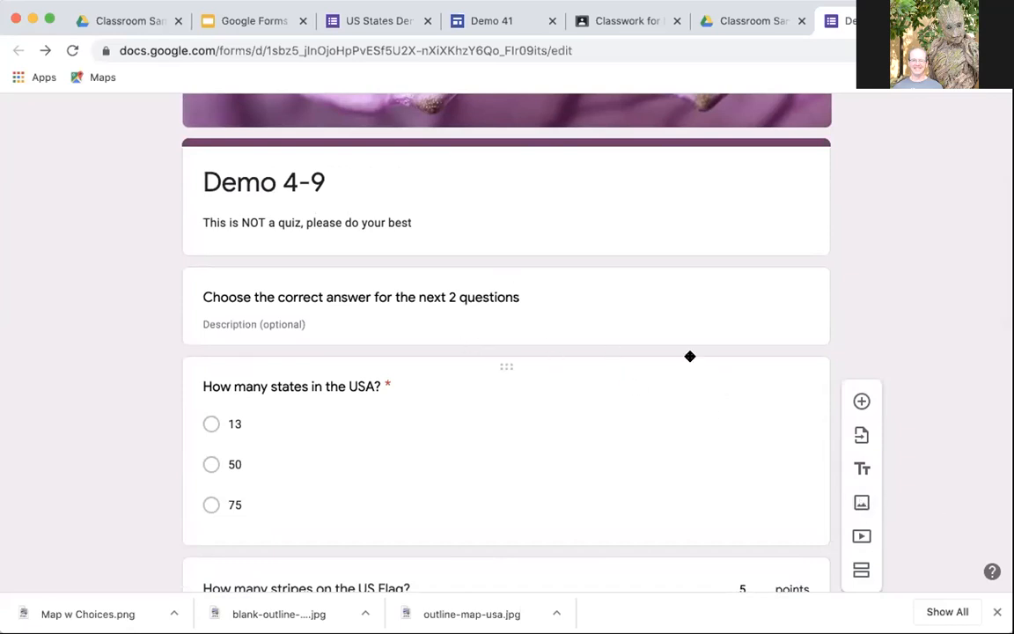
left_click(360, 310)
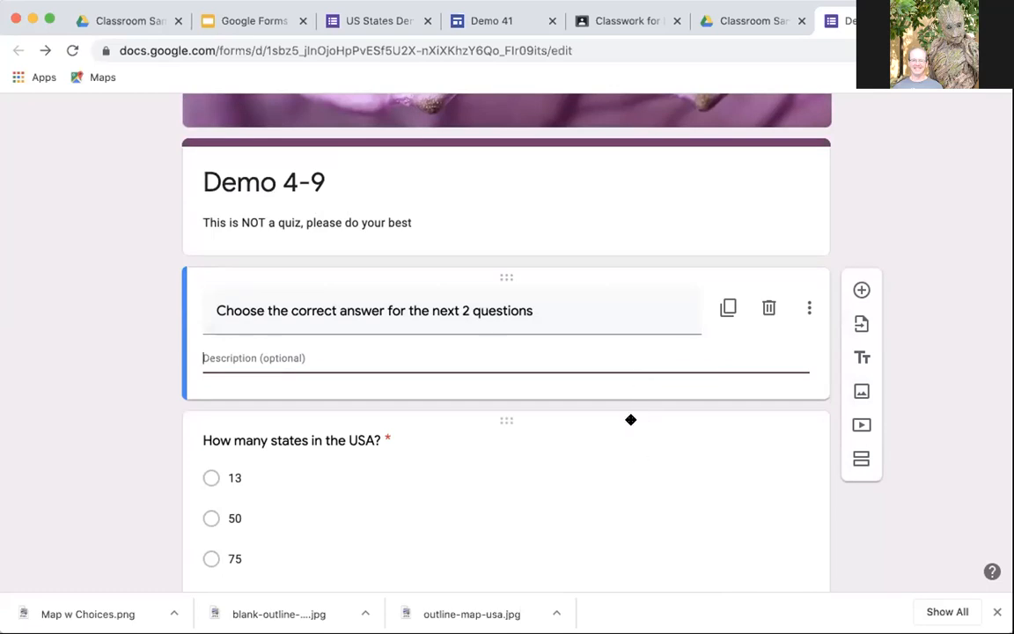
left_click(862, 392)
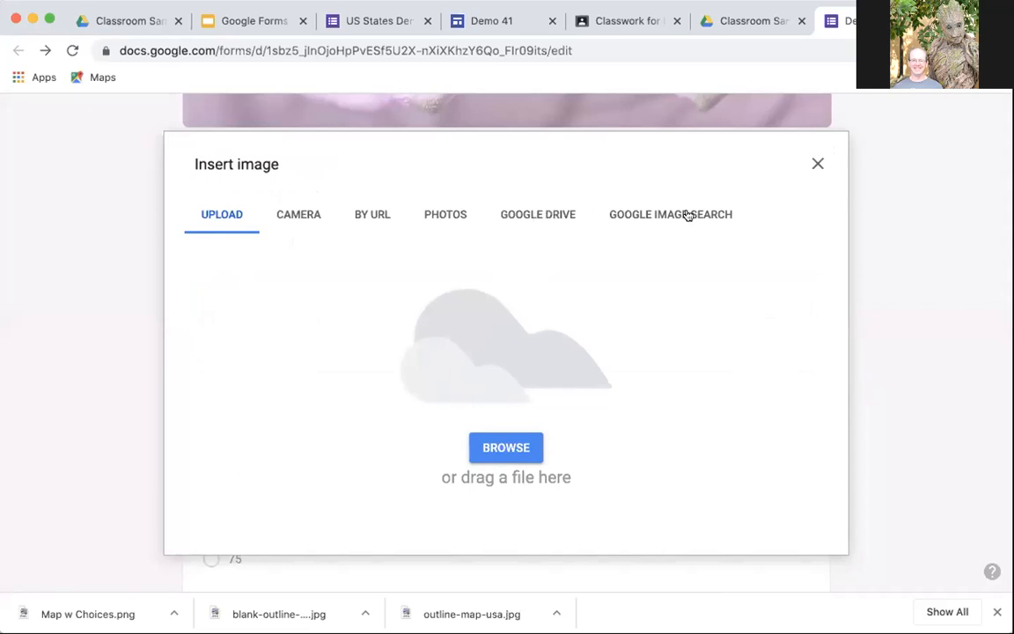
left_click(818, 166)
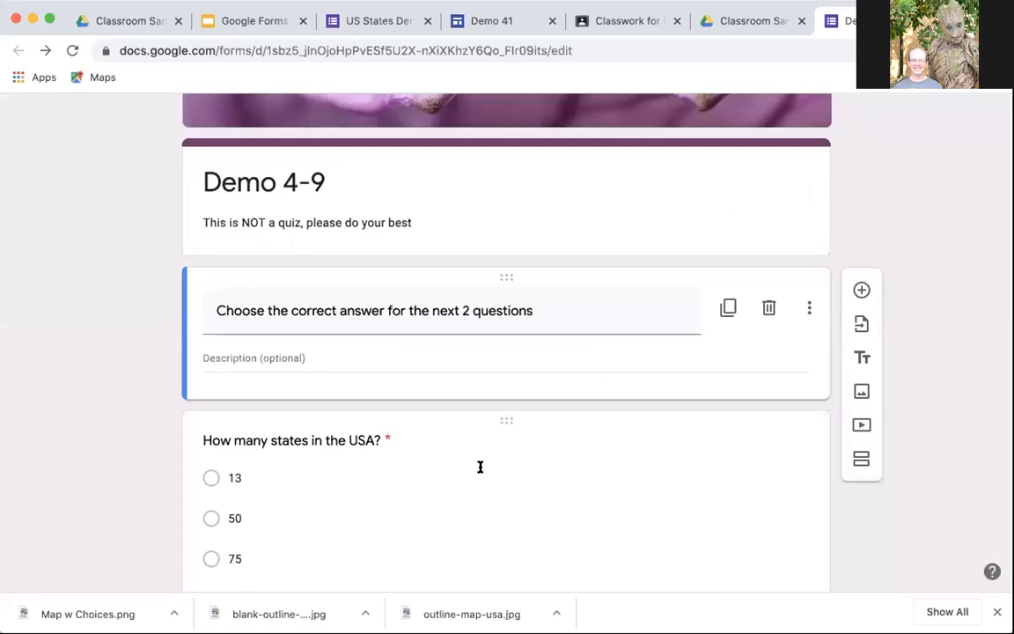
Insert the blank outline US map from the Classroom Sample Resources folder in Google Drive into the question "How many states in the USA?".
scroll(851, 533, "down", 3)
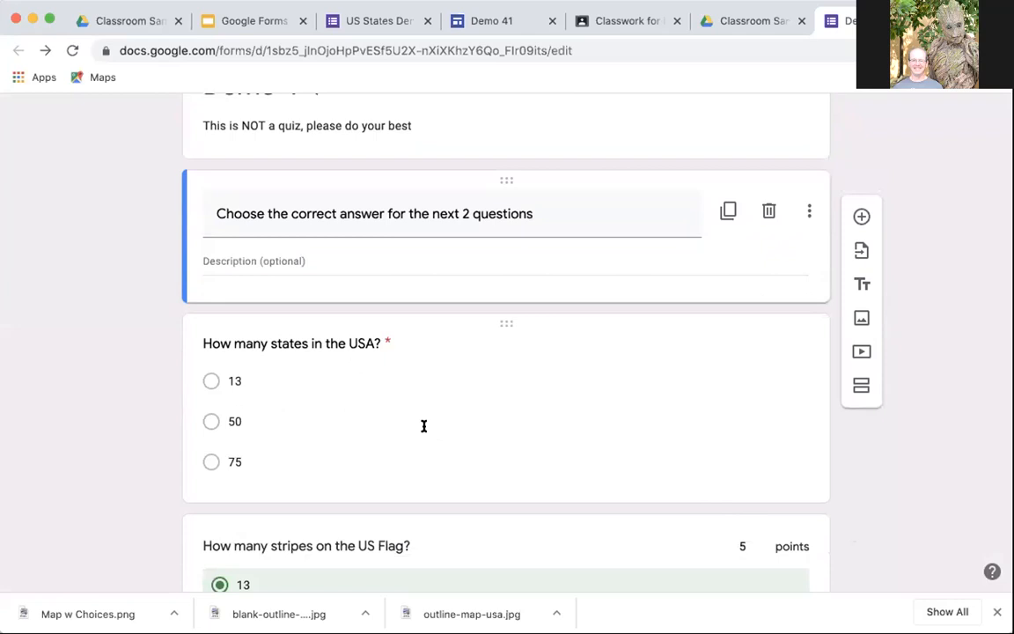
left_click(382, 398)
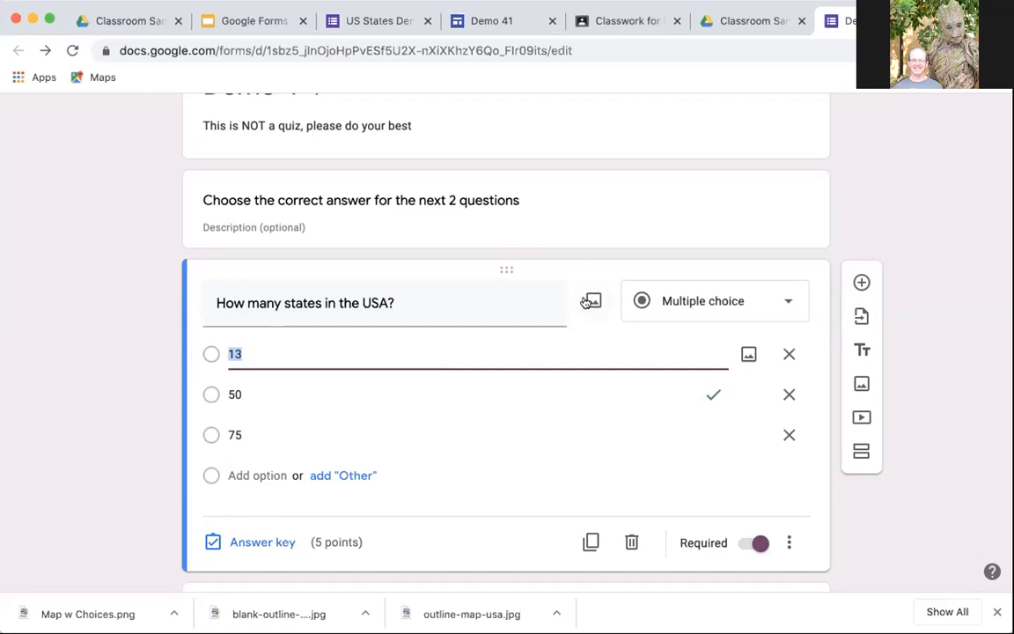
left_click(587, 301)
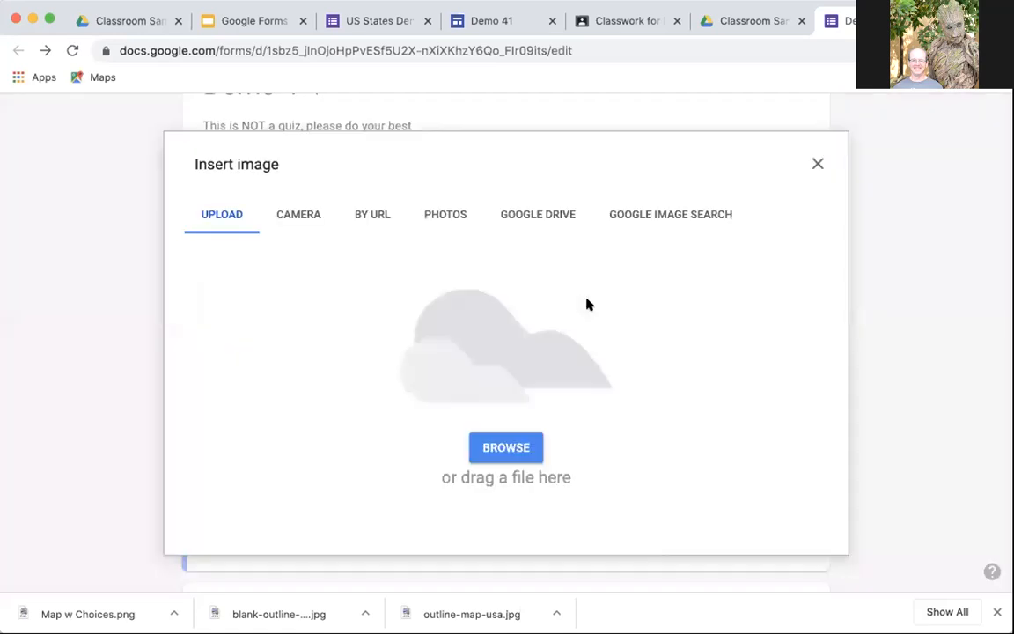
left_click(523, 217)
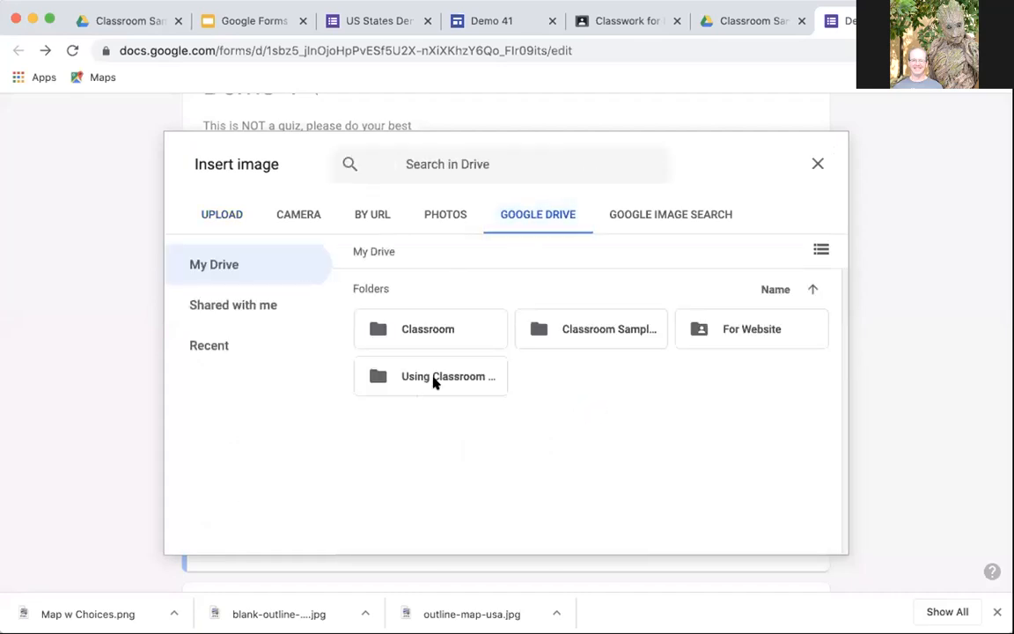
double_click(564, 329)
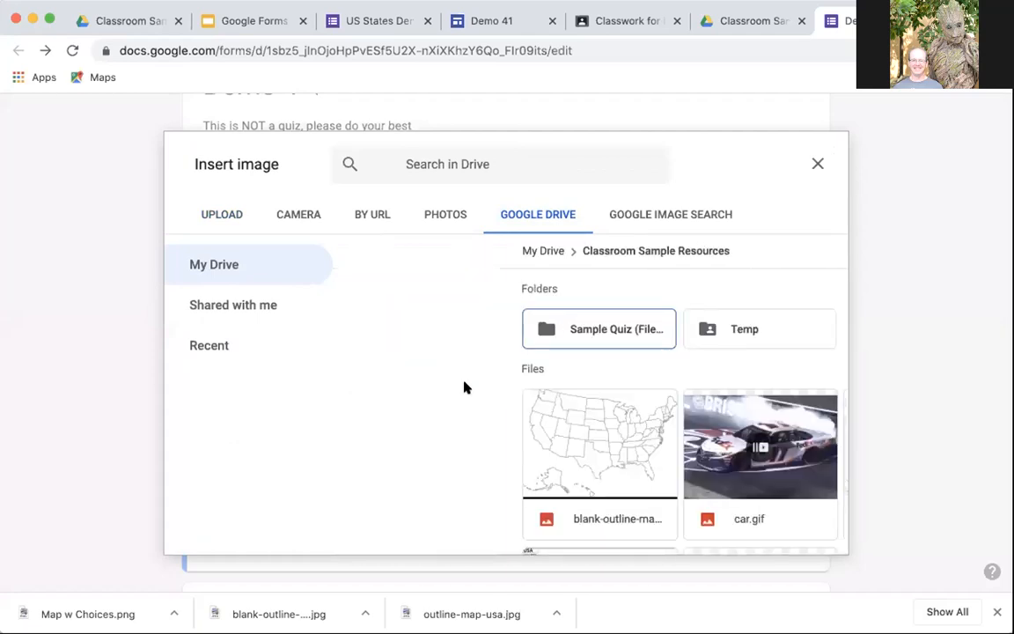
left_click(584, 430)
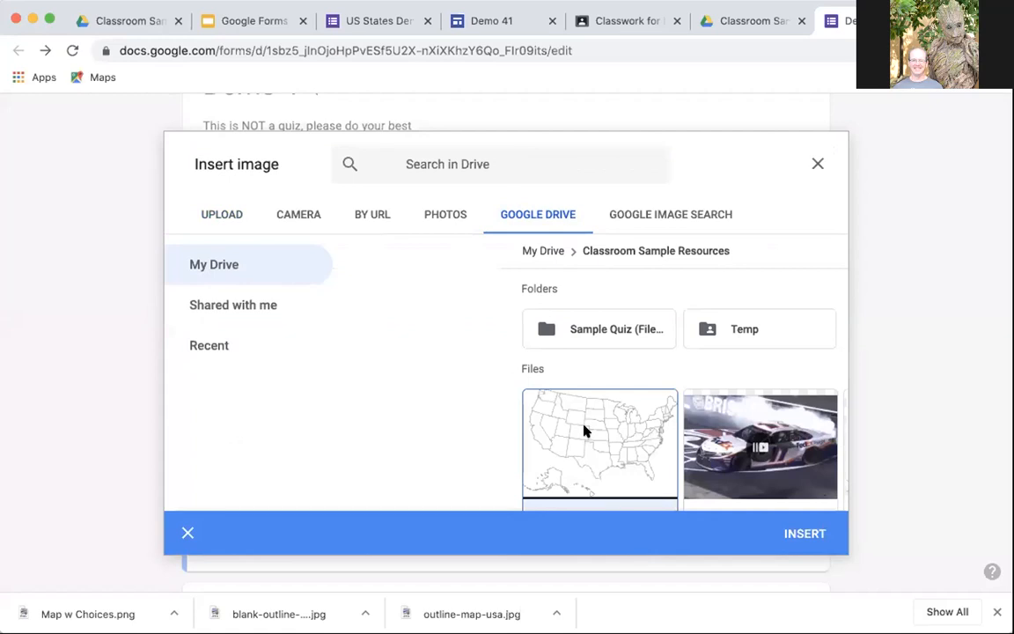
left_click(790, 533)
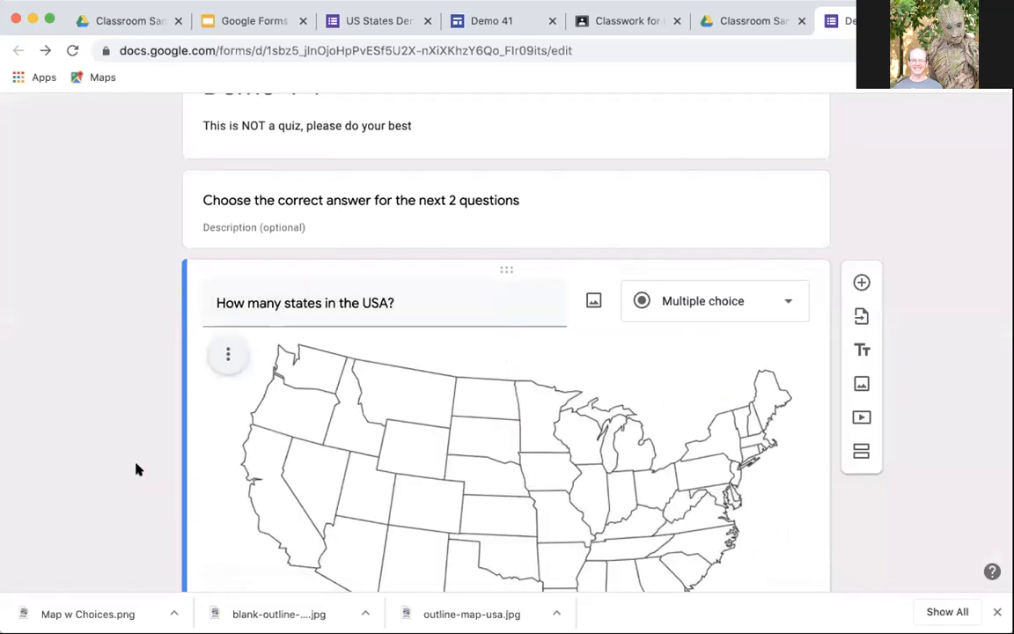
Examine the map image in the states question and its options for alignment, changing, removing and captioning.
scroll(137, 469, "down", 5)
scroll(136, 469, "down", 5)
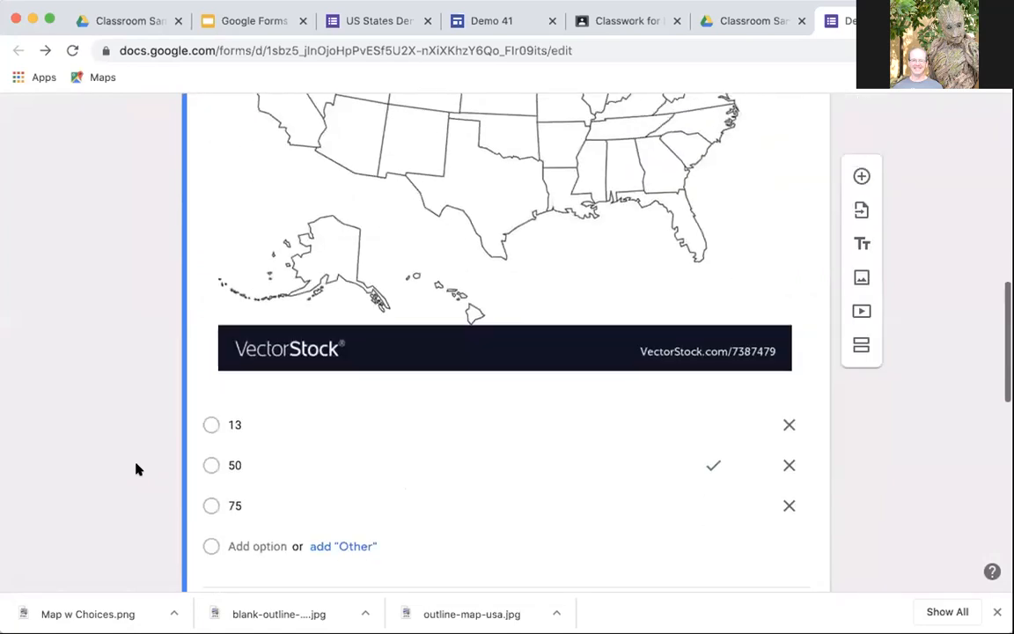
scroll(136, 469, "up", 3)
scroll(136, 469, "up", 4)
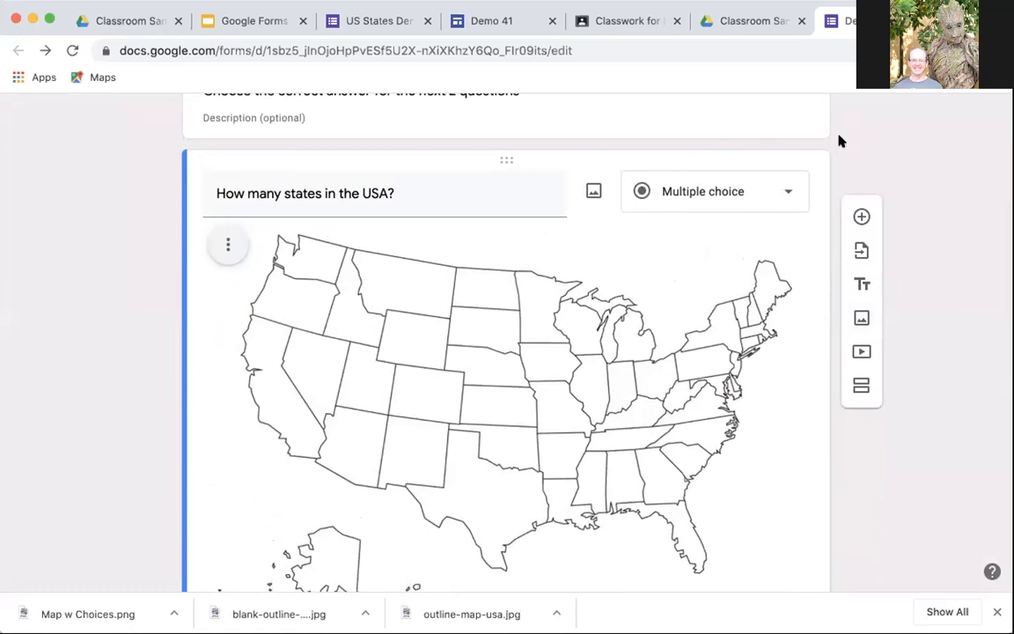
scroll(595, 156, "up", 1)
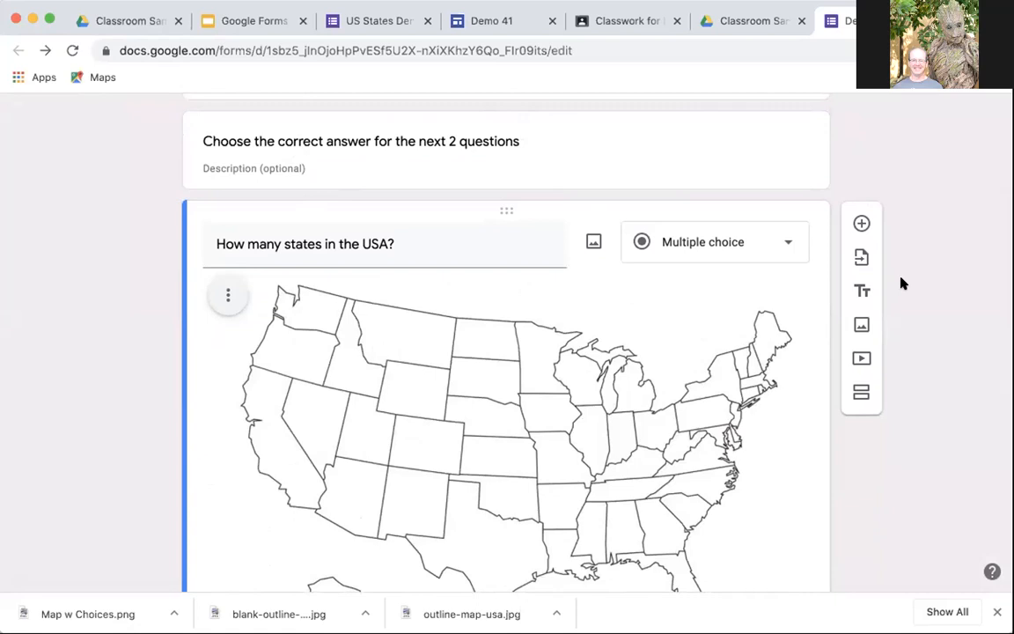
scroll(898, 278, "down", 5)
scroll(899, 282, "up", 3)
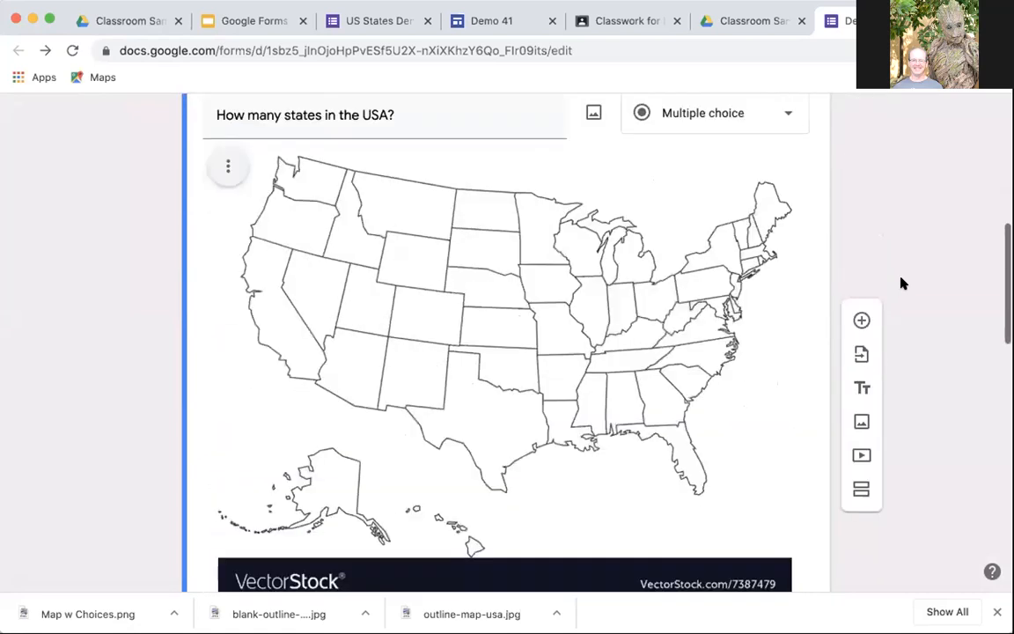
left_click(228, 186)
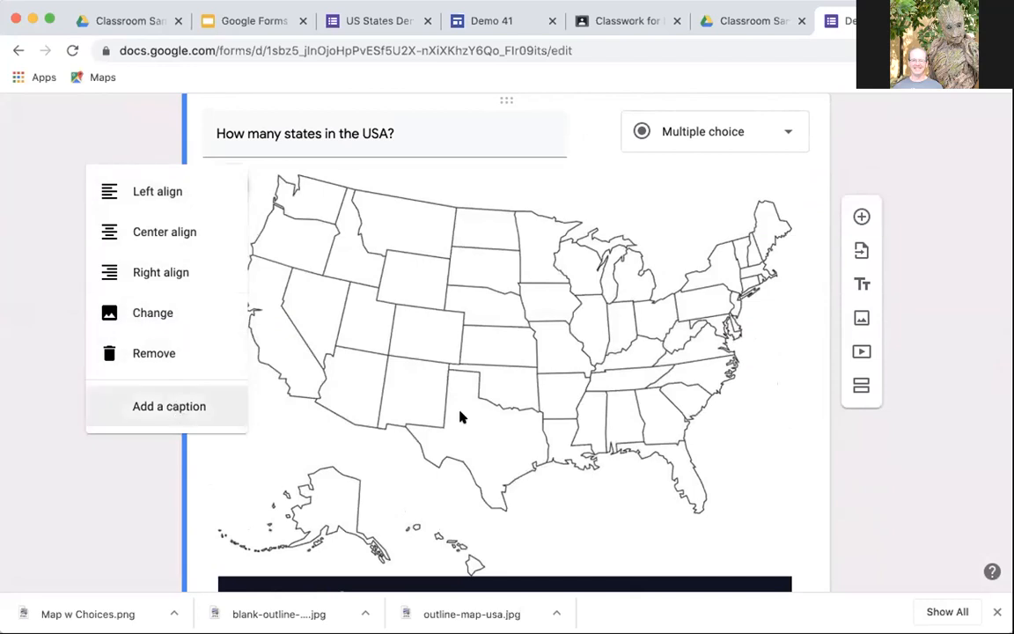
left_click(899, 498)
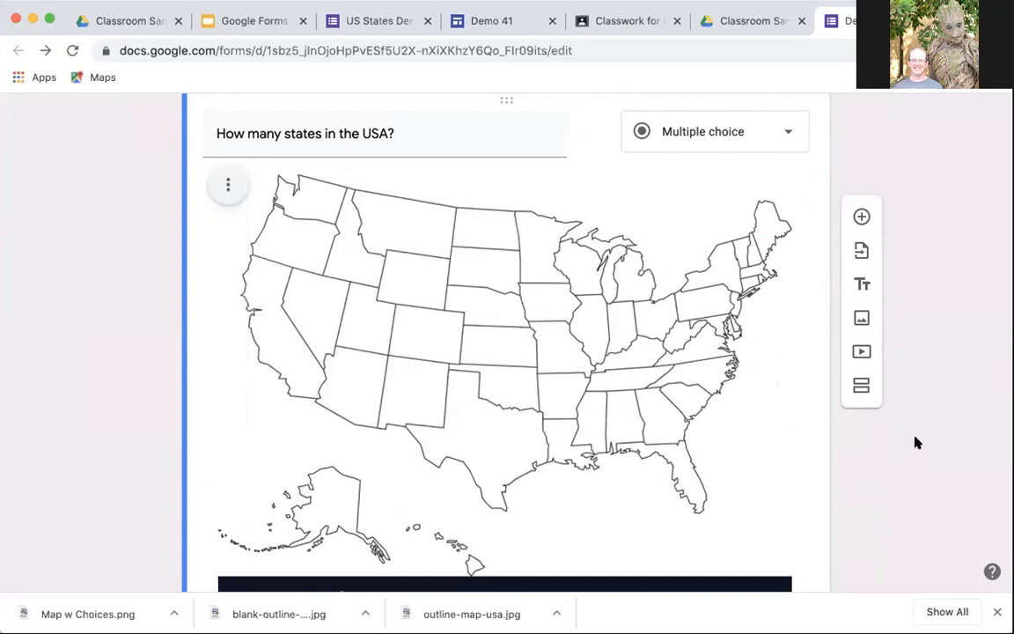
scroll(917, 442, "up", 1)
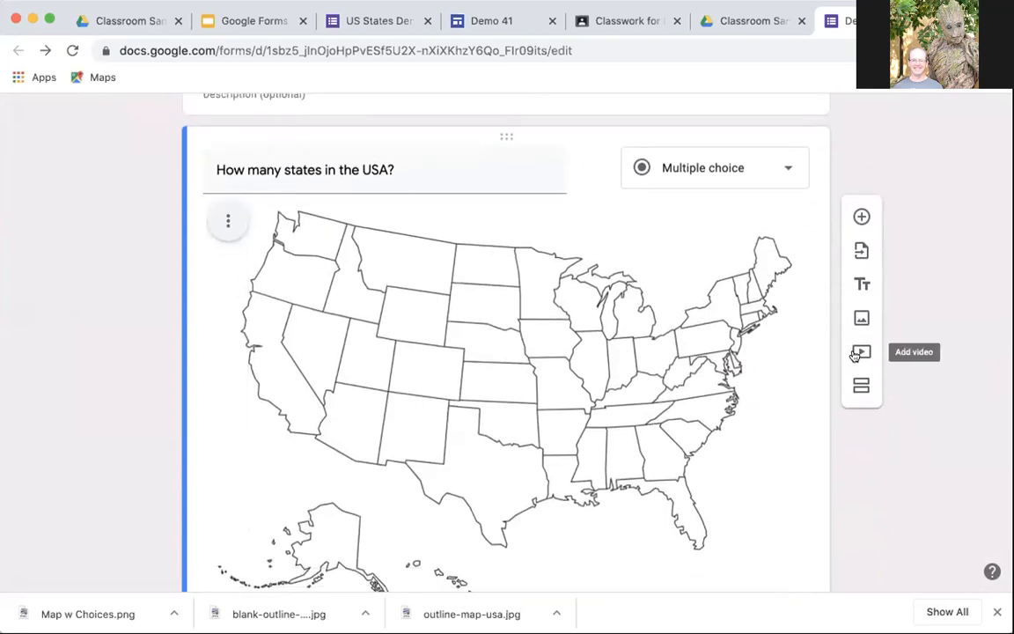
scroll(872, 414, "down", 3)
scroll(871, 414, "down", 1)
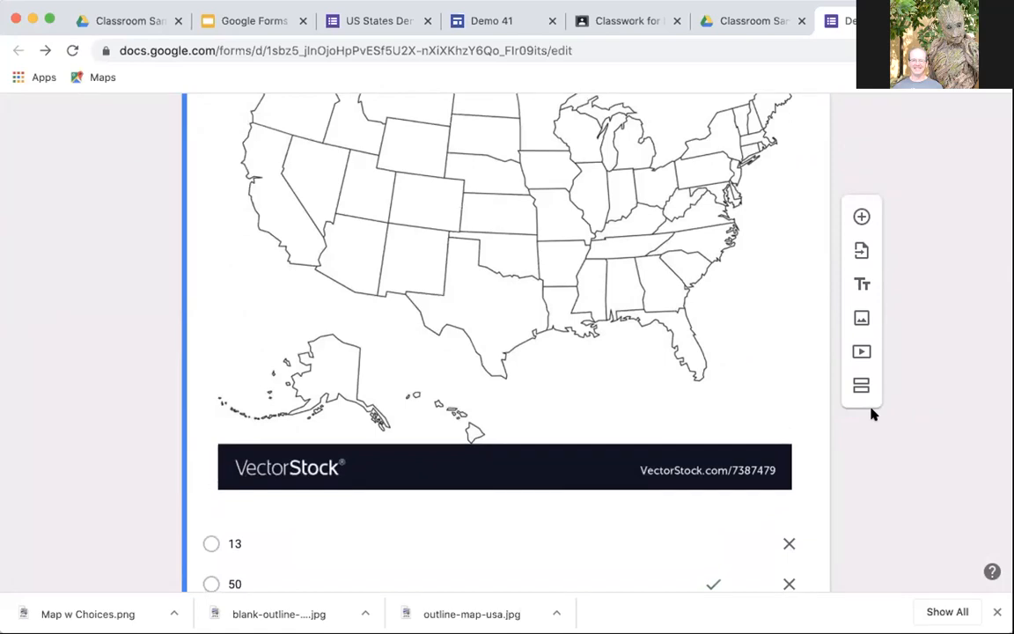
scroll(872, 413, "up", 5)
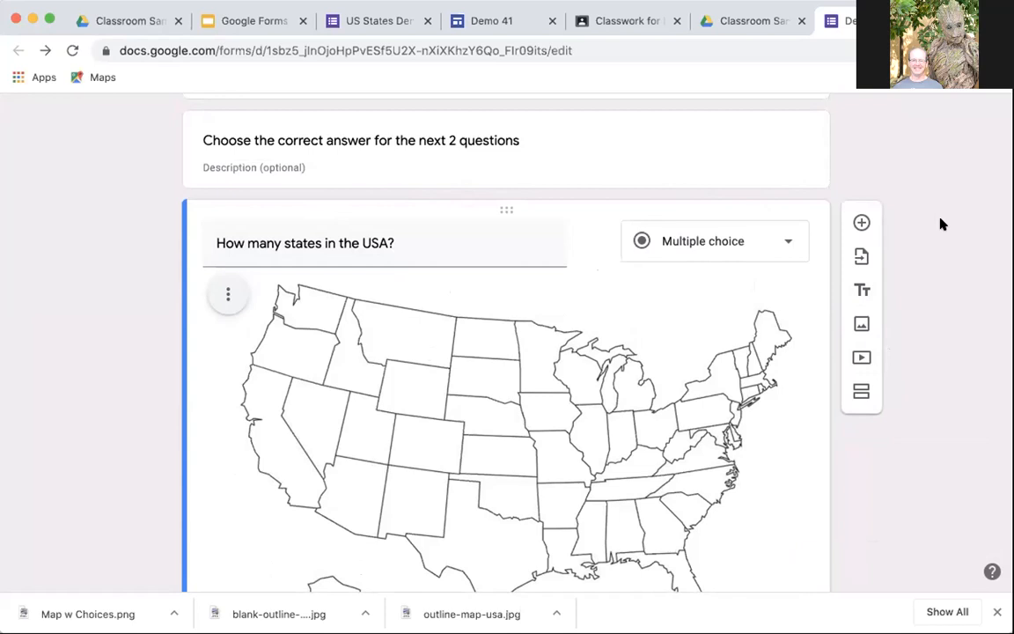
scroll(893, 334, "down", 5)
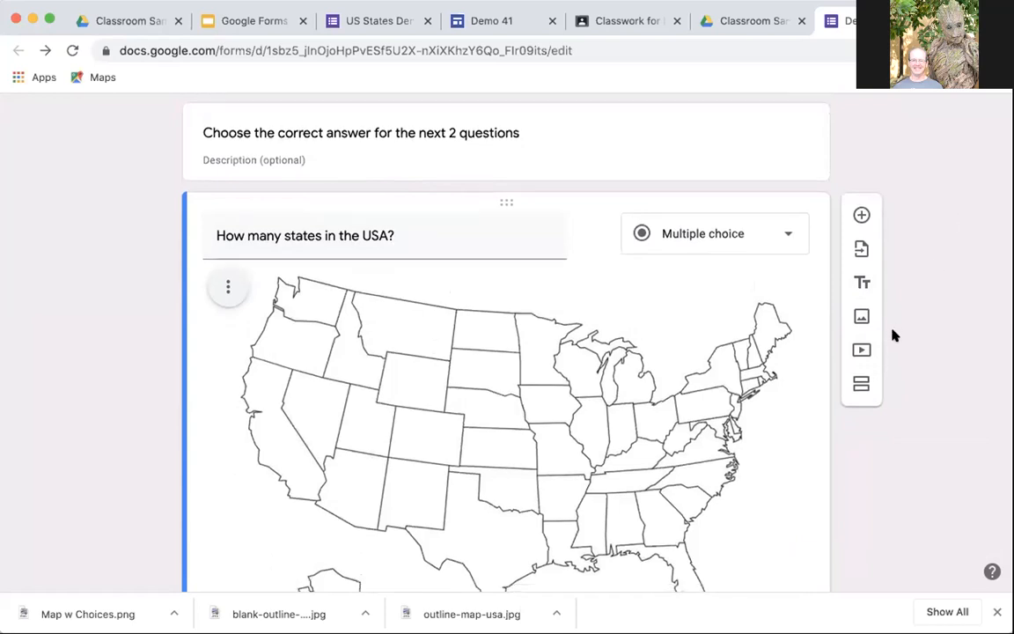
scroll(893, 334, "down", 3)
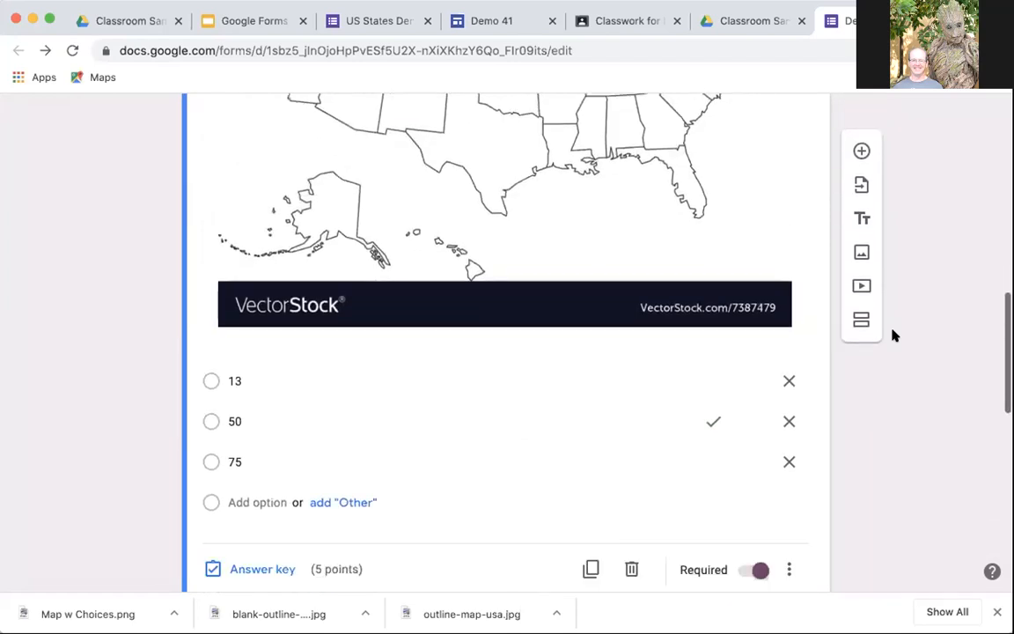
Add a blank multiple-choice question after "How many states in the USA?" and review the available question types.
scroll(893, 335, "up", 1)
scroll(893, 335, "up", 10)
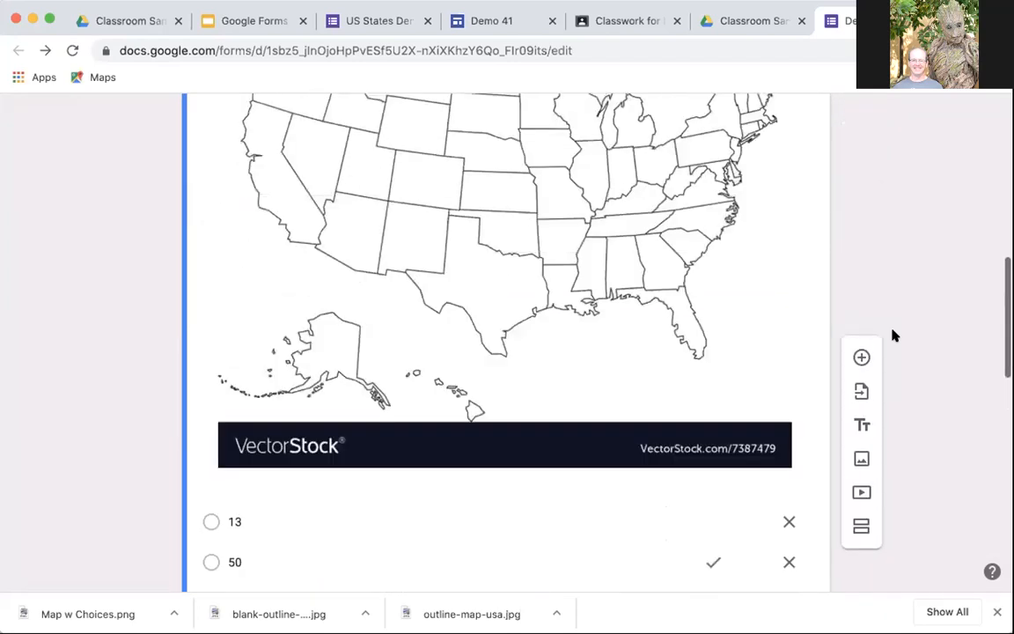
left_click(860, 361)
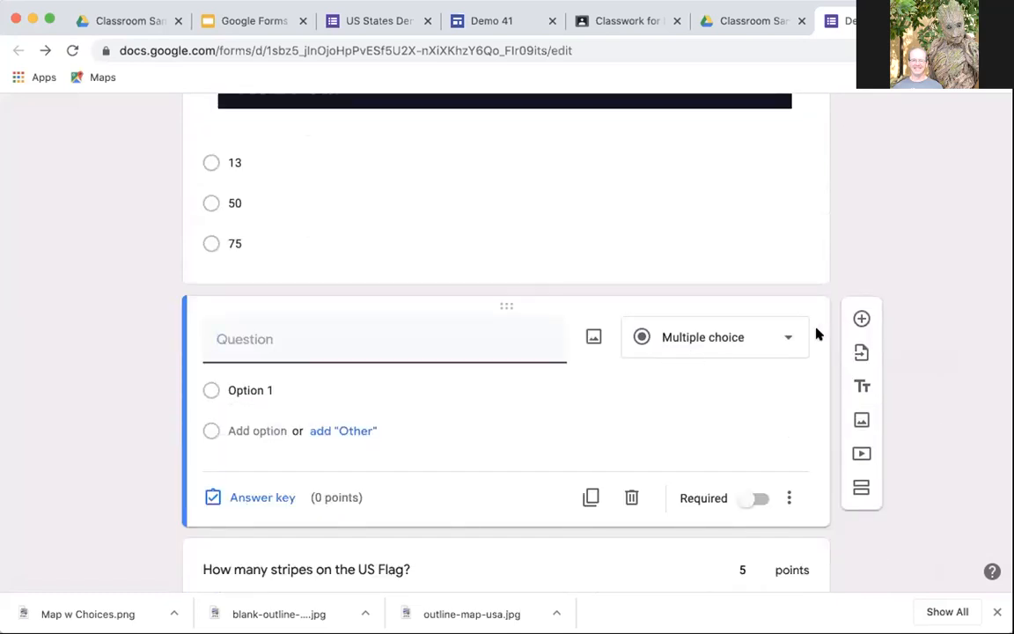
left_click(792, 340)
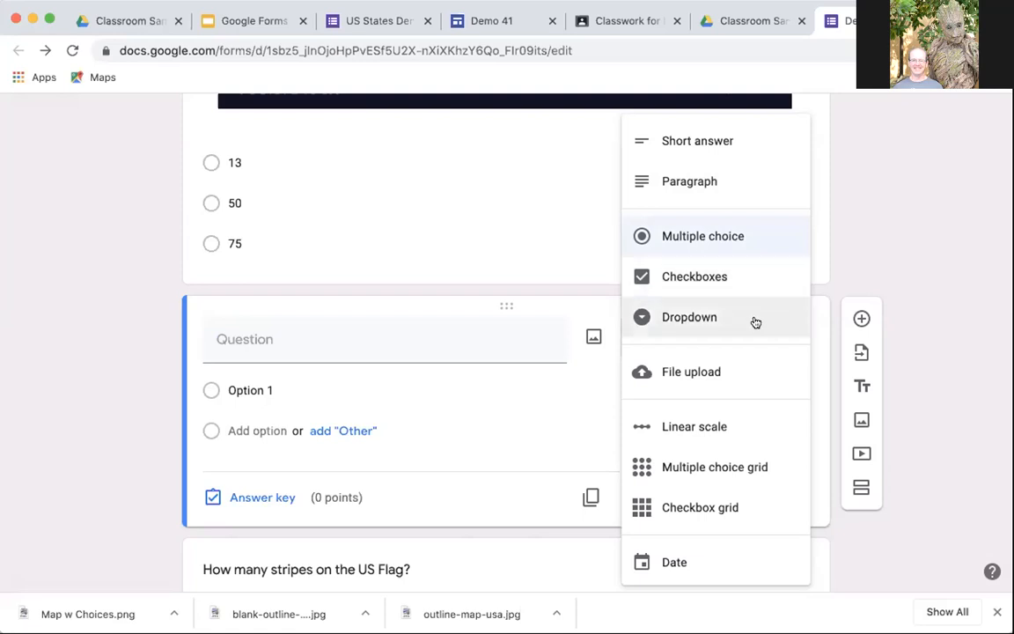
scroll(755, 322, "down", 2)
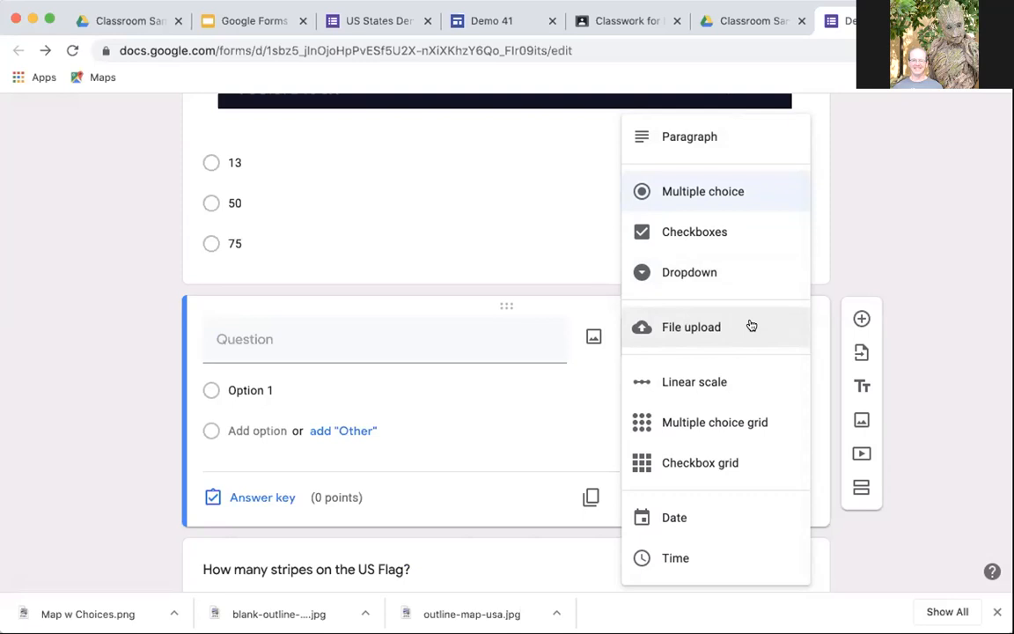
scroll(751, 326, "down", 1)
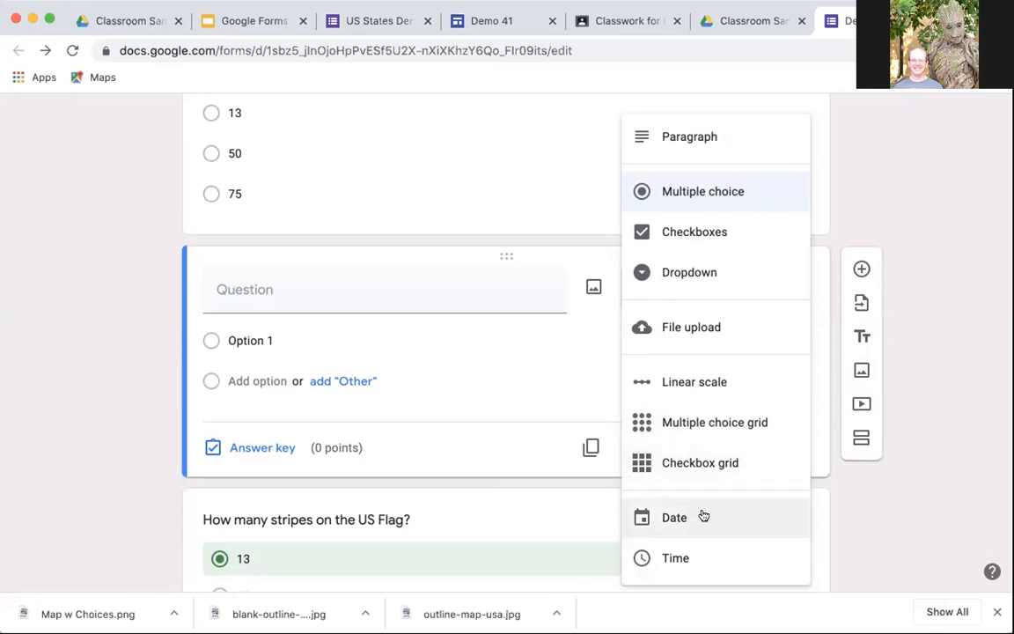
left_click(909, 521)
Copy the full shareable link of the Demo 4-9 form from its sending options and close them.
scroll(909, 521, "up", 4)
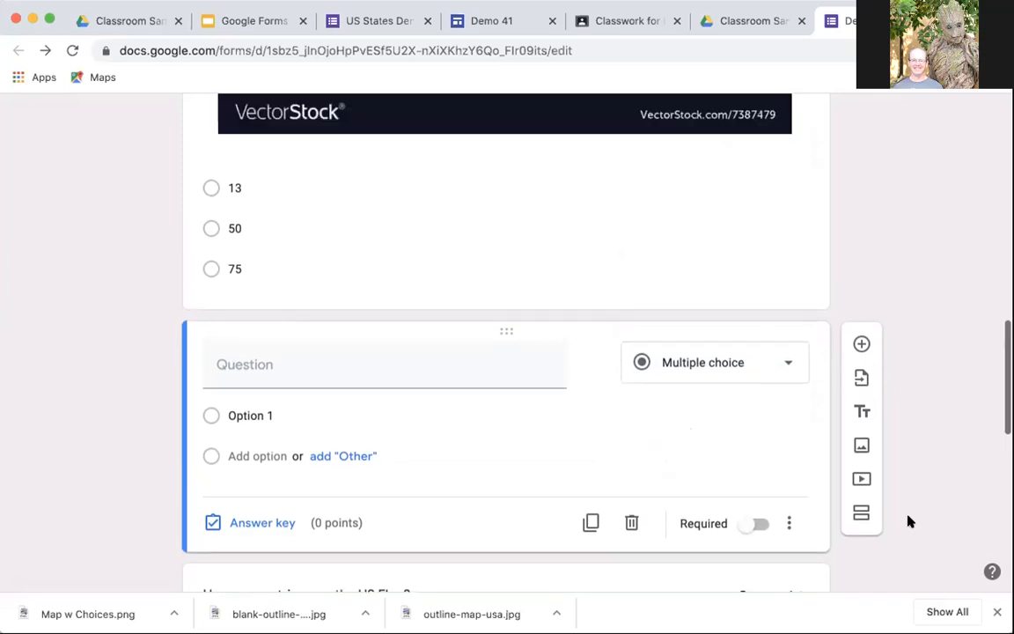
scroll(909, 521, "up", 10)
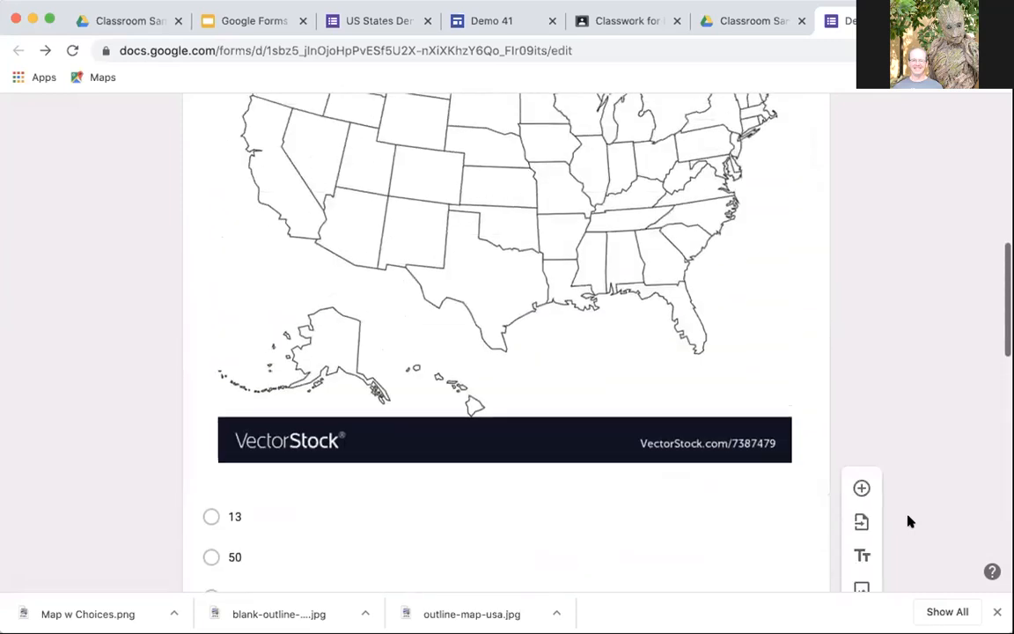
scroll(909, 521, "up", 2)
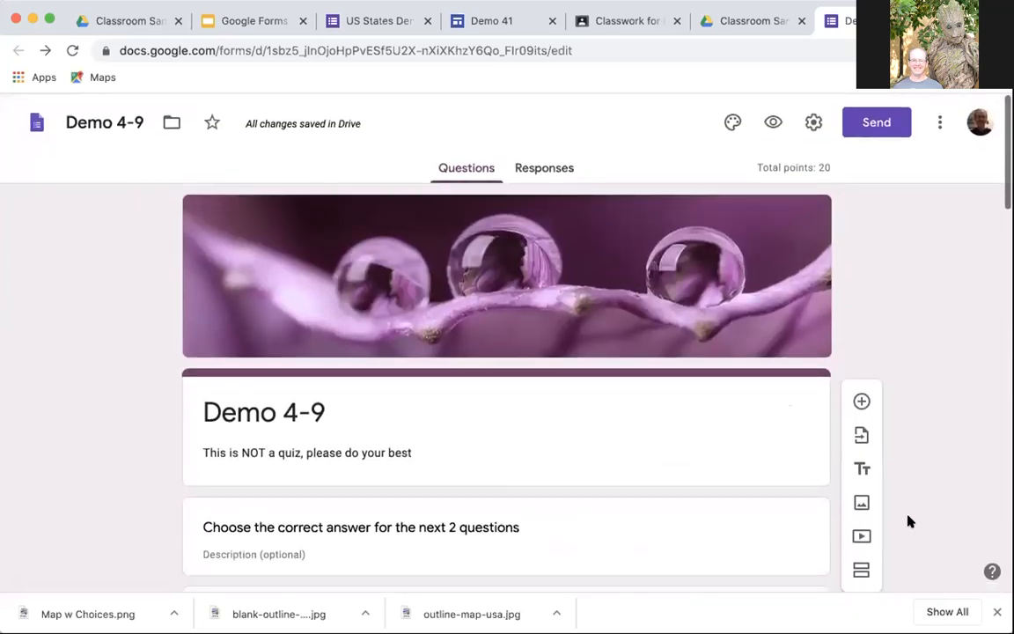
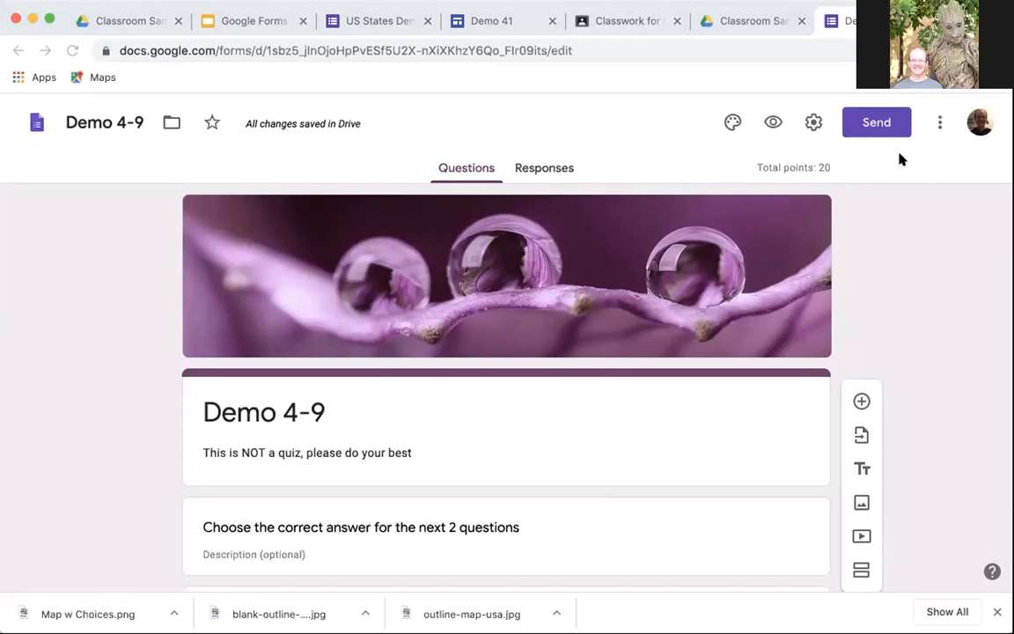
left_click(909, 242)
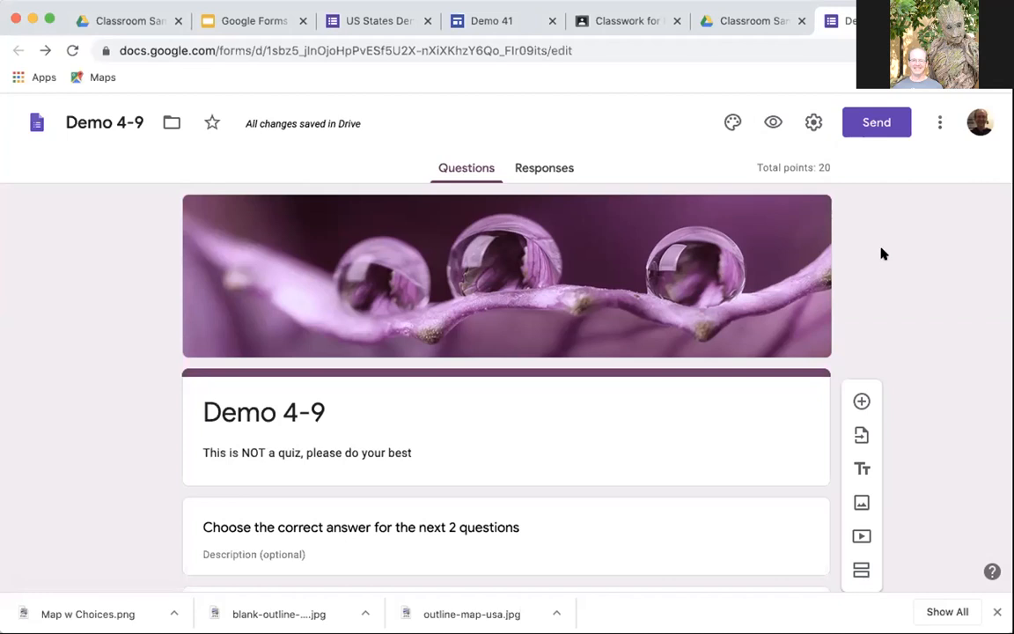
left_click(877, 124)
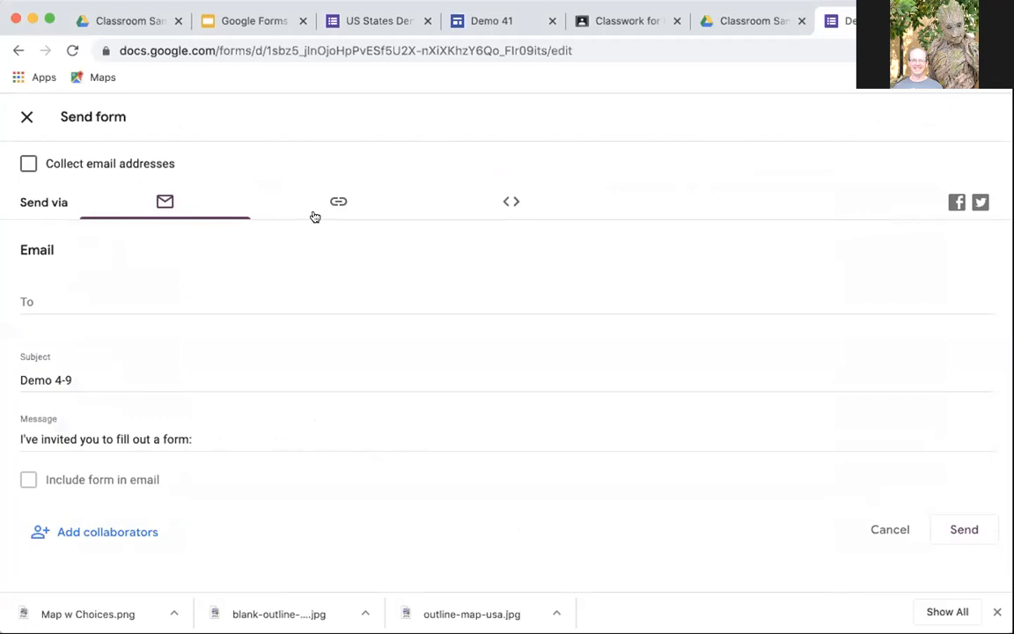
left_click(338, 204)
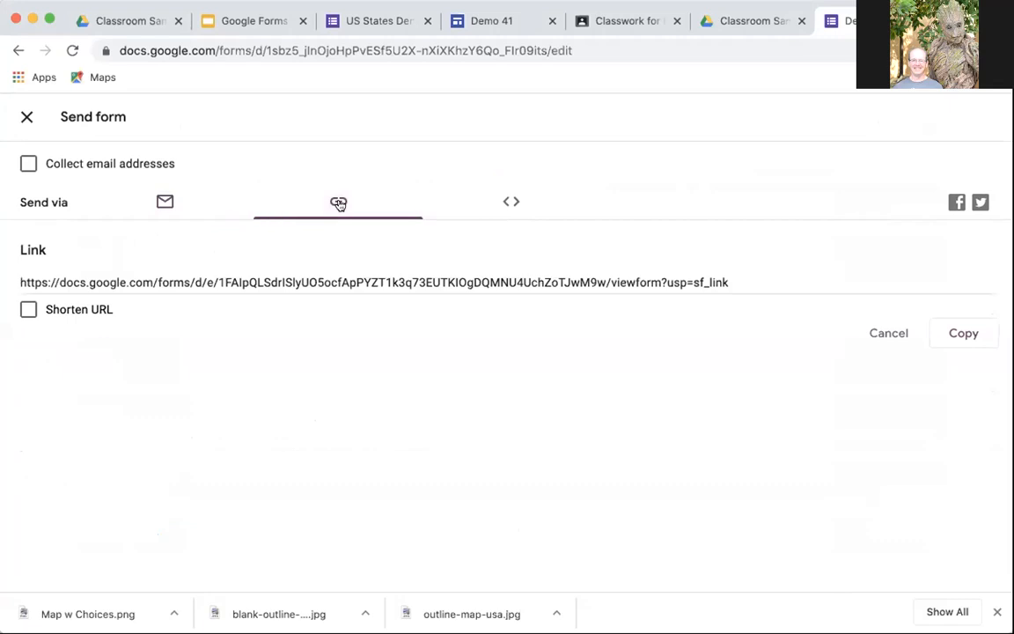
left_click(963, 333)
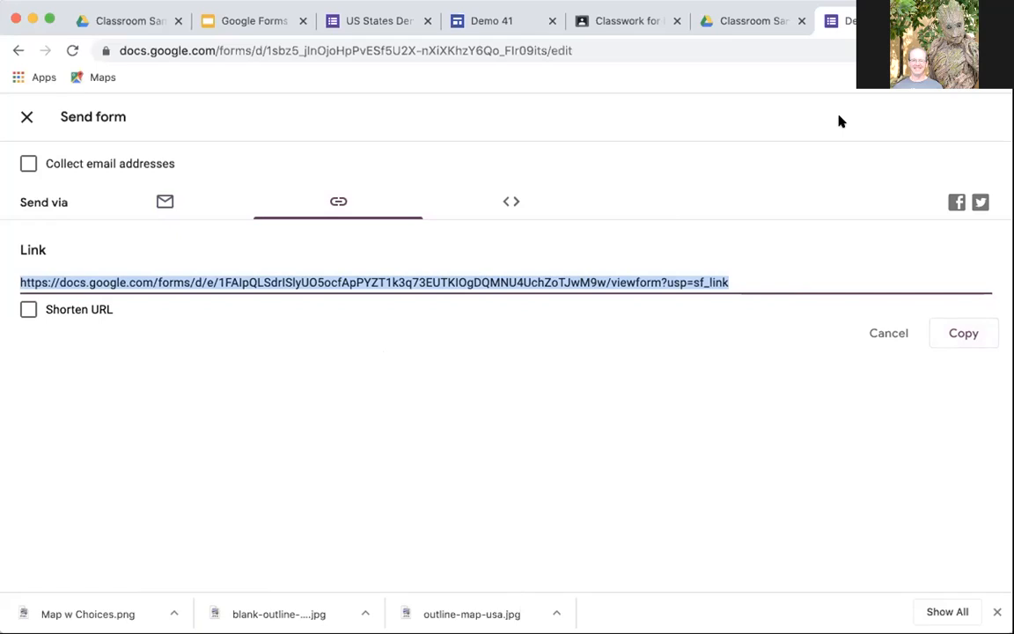
left_click(27, 118)
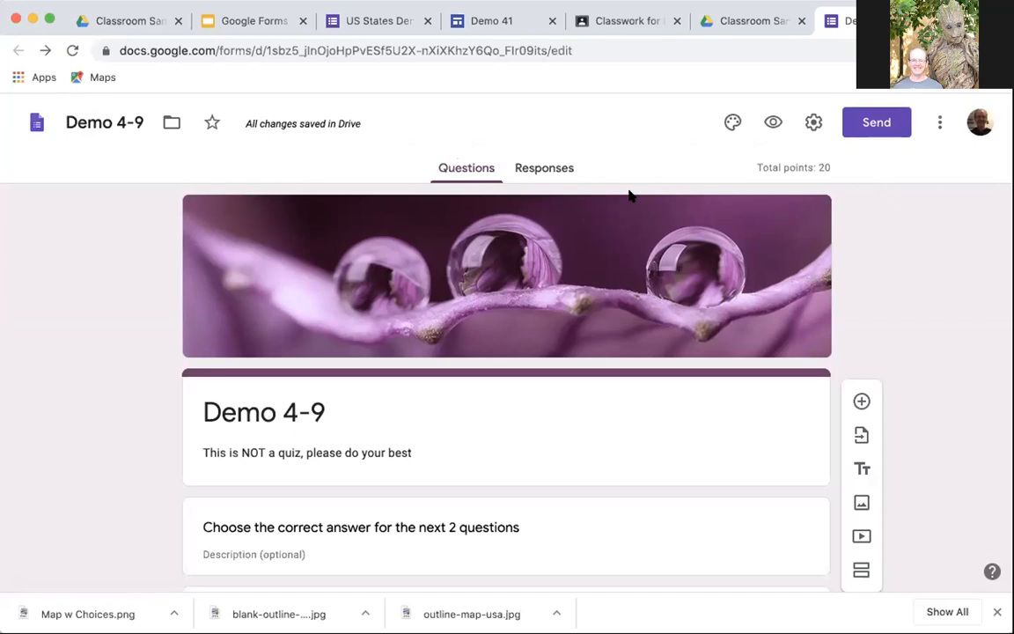
Preview the form and answer "How many states in the USA?" with 50.
left_click(772, 125)
scroll(482, 211, "down", 3)
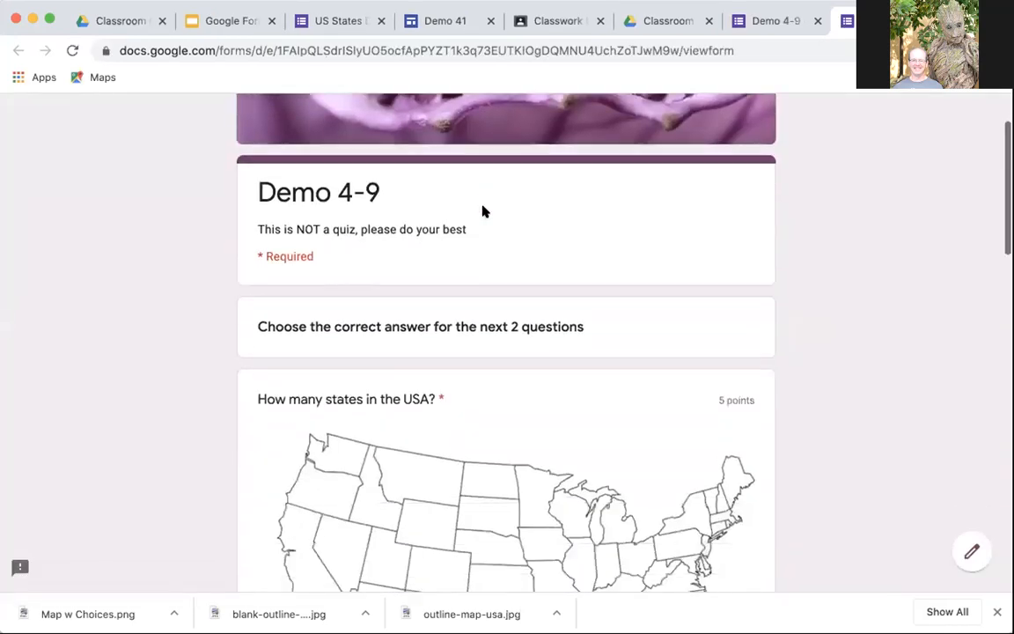
scroll(482, 211, "down", 5)
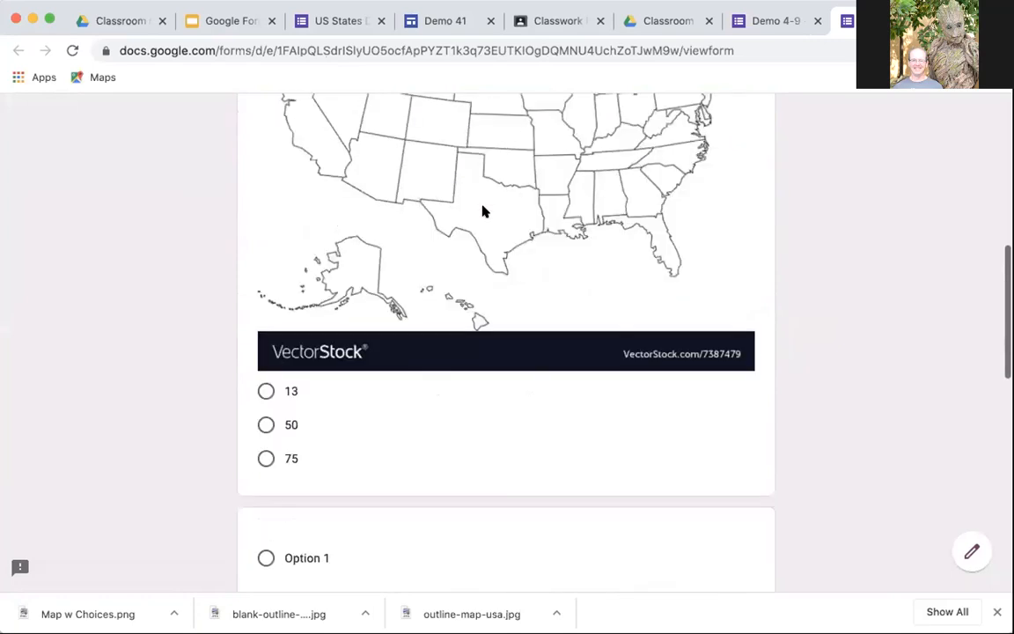
scroll(483, 212, "up", 1)
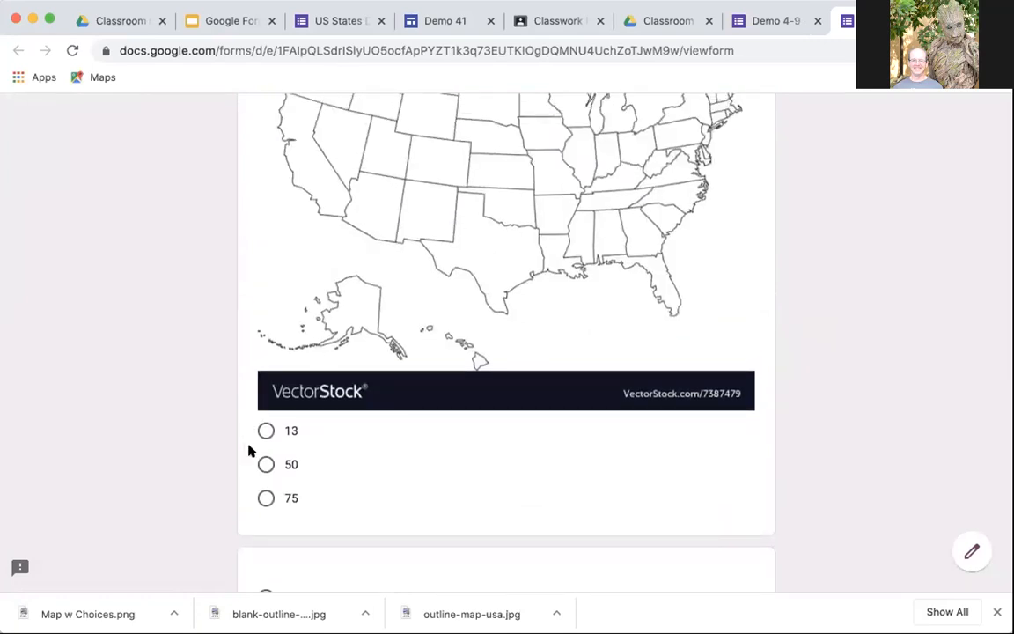
left_click(266, 464)
Answer "How many stripes on the US Flag?" with 13 and open the choices for "There are 50 stars on the US Flag.".
scroll(355, 456, "down", 3)
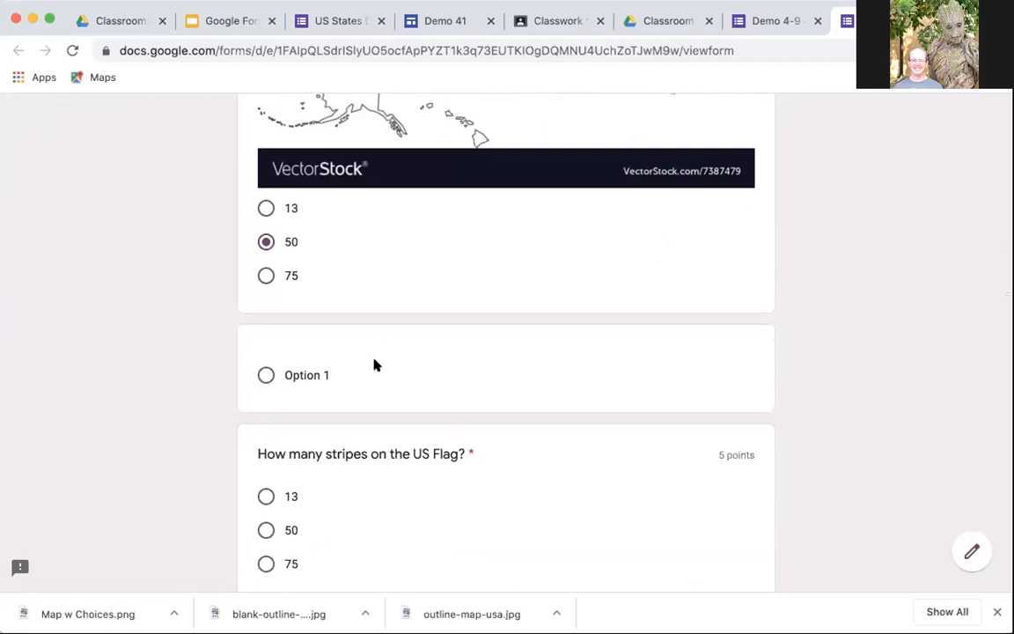
scroll(373, 362, "down", 1)
scroll(369, 378, "down", 5)
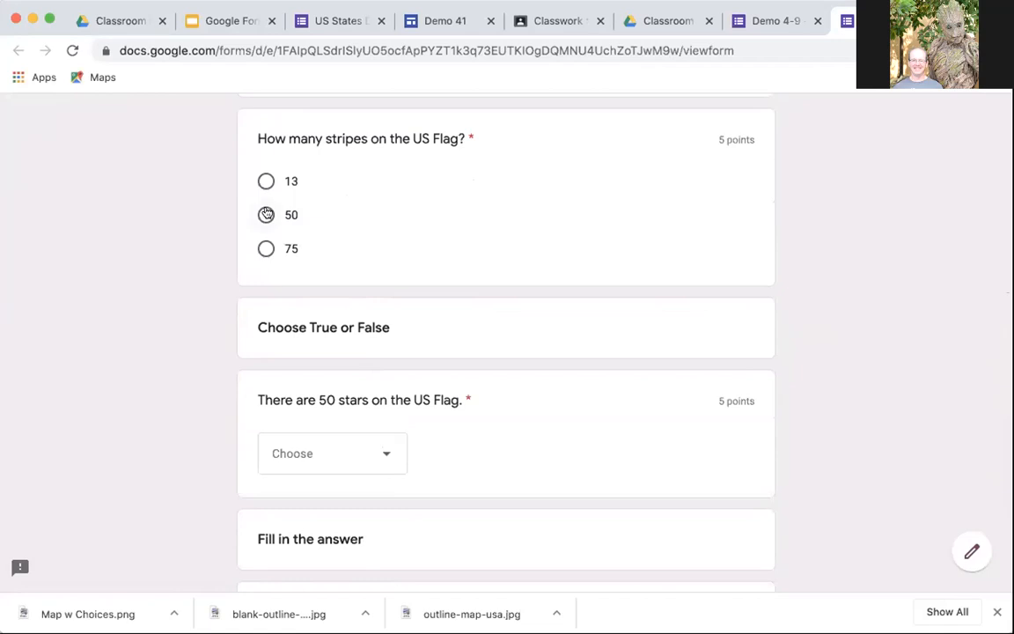
left_click(265, 181)
left_click(374, 457)
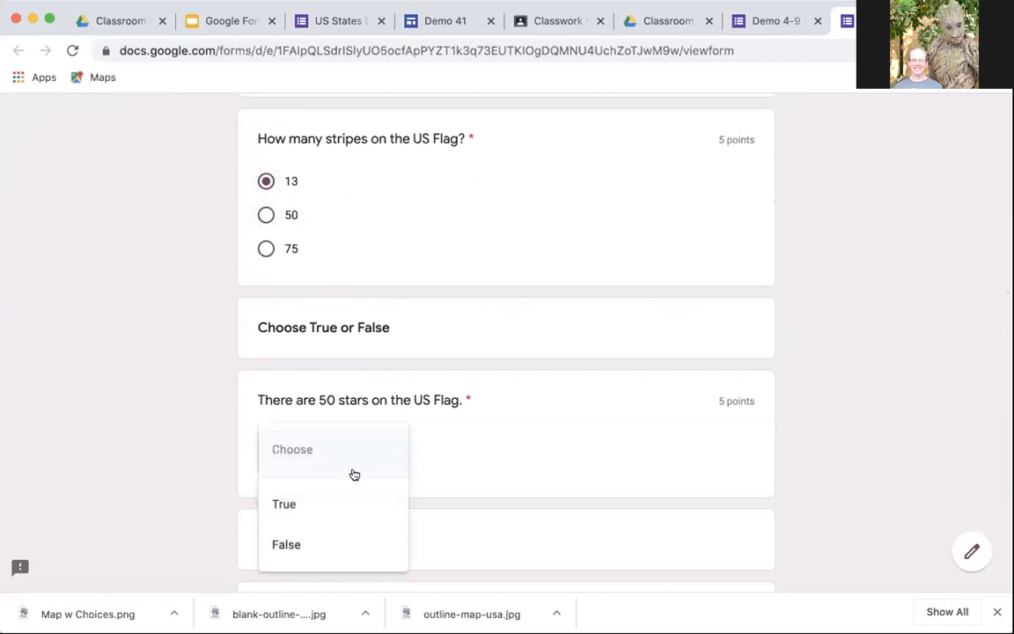
Answer True to the question about 50 stars on the US flag and enter Atlantic as the ocean closest to LI.
left_click(338, 504)
scroll(342, 506, "down", 3)
left_click(339, 480)
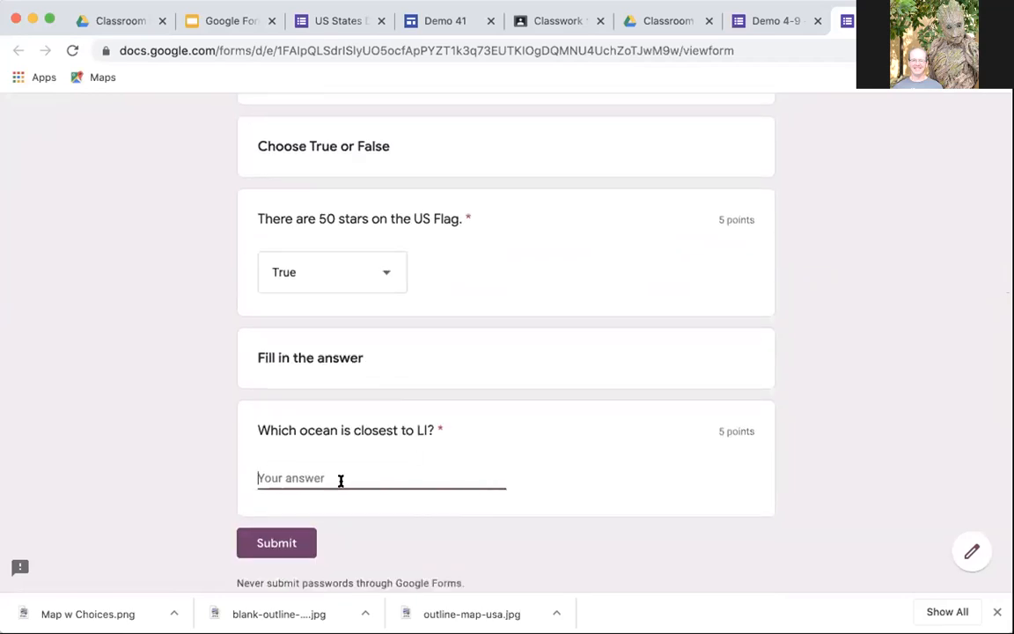
type("Atlantic")
Clear the answer to the required ocean question and try to submit the form without it.
key("BackSpace")
key("BackSpace")
key("BackSpace")
key("BackSpace")
key("BackSpace")
key("BackSpace")
key("BackSpace")
key("BackSpace")
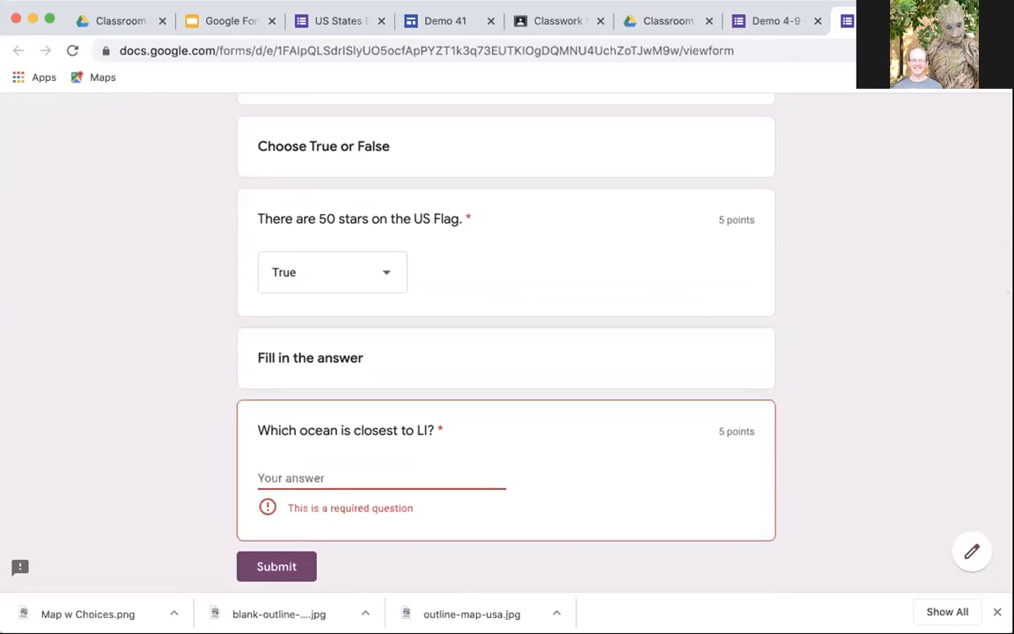
left_click(275, 566)
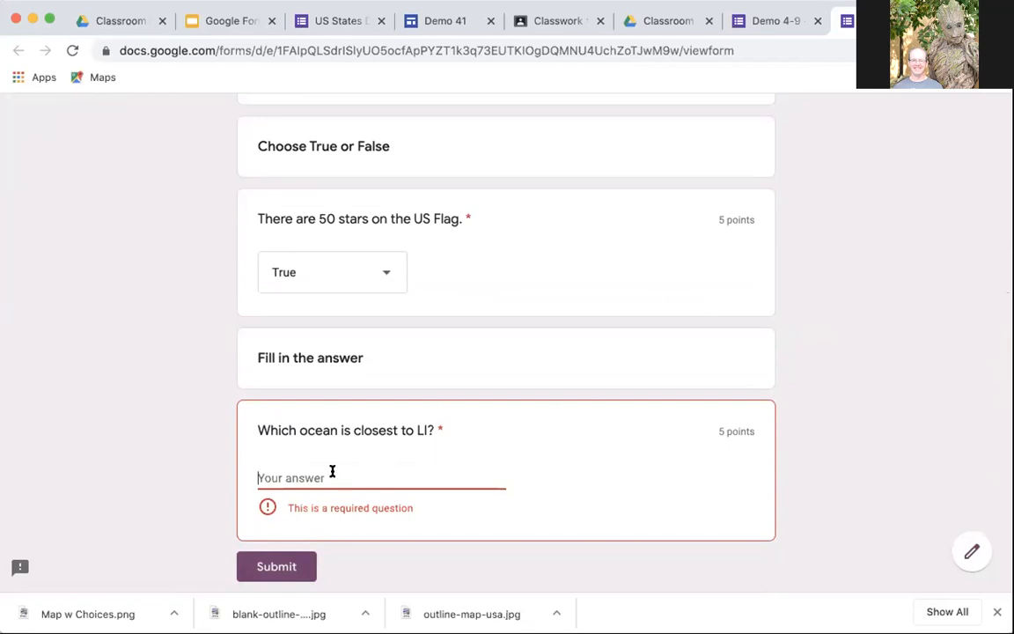
Enter Atlantic as the ocean closest to LI and submit the form.
type("Atlantic")
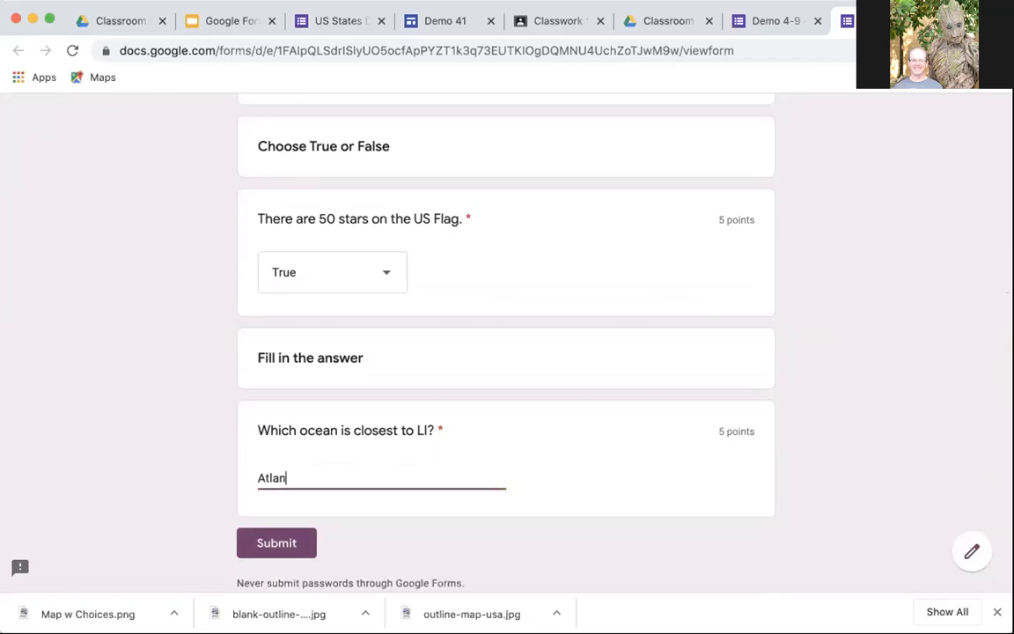
left_click(286, 539)
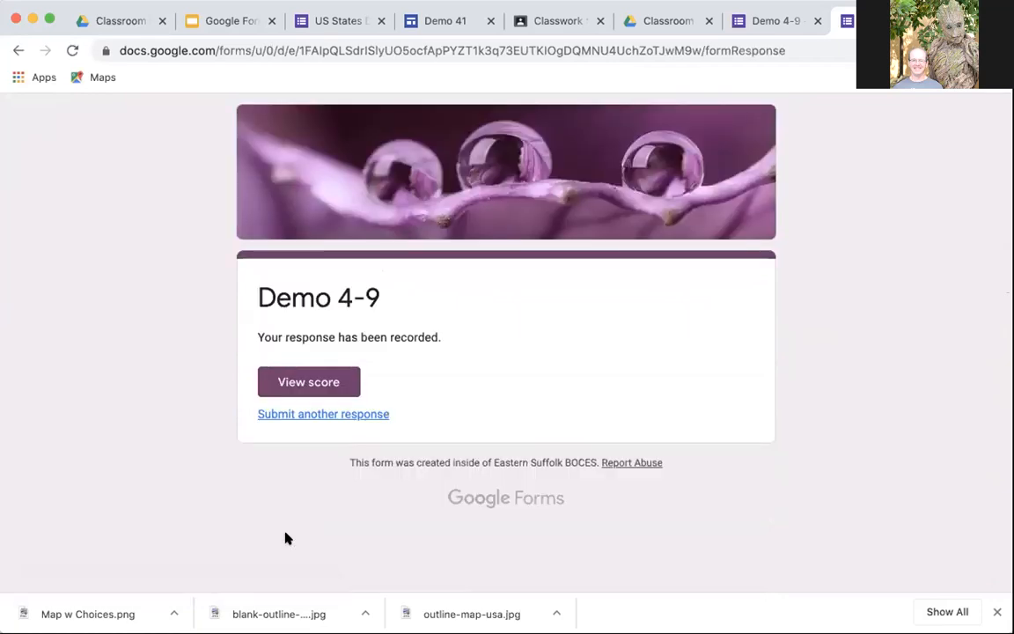
View the submitted response's score, review the graded answers and feedback, and return to the form editor by closing the score and confirmation pages.
left_click(289, 382)
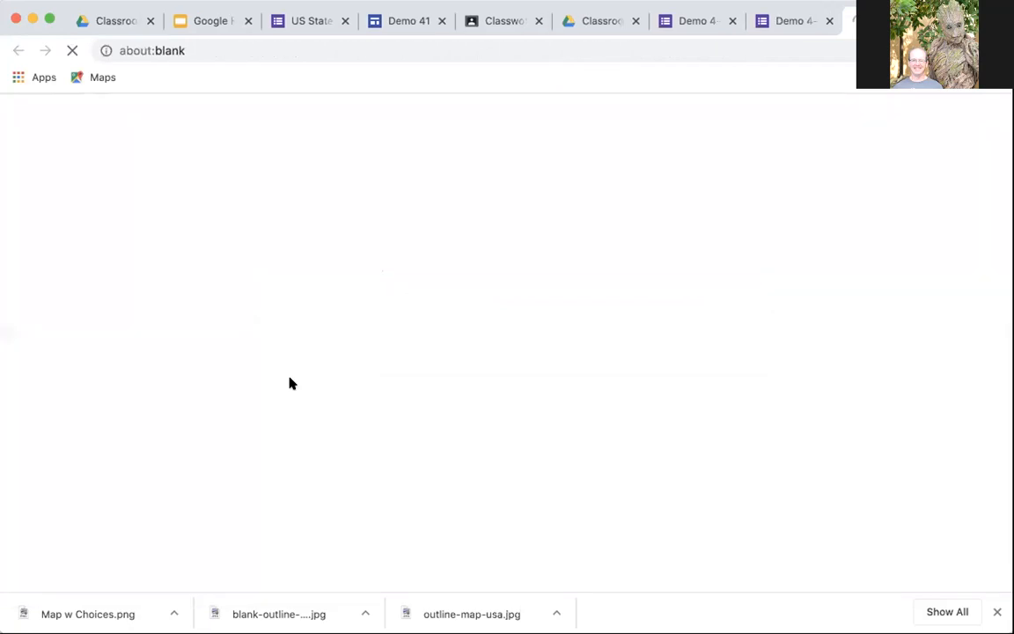
scroll(125, 296, "down", 6)
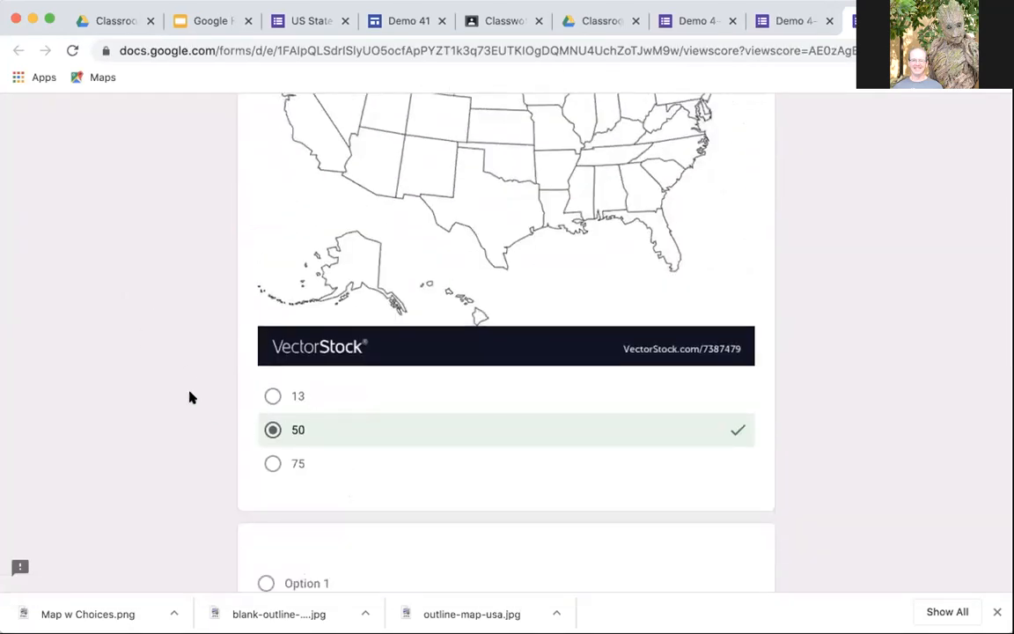
scroll(190, 396, "down", 3)
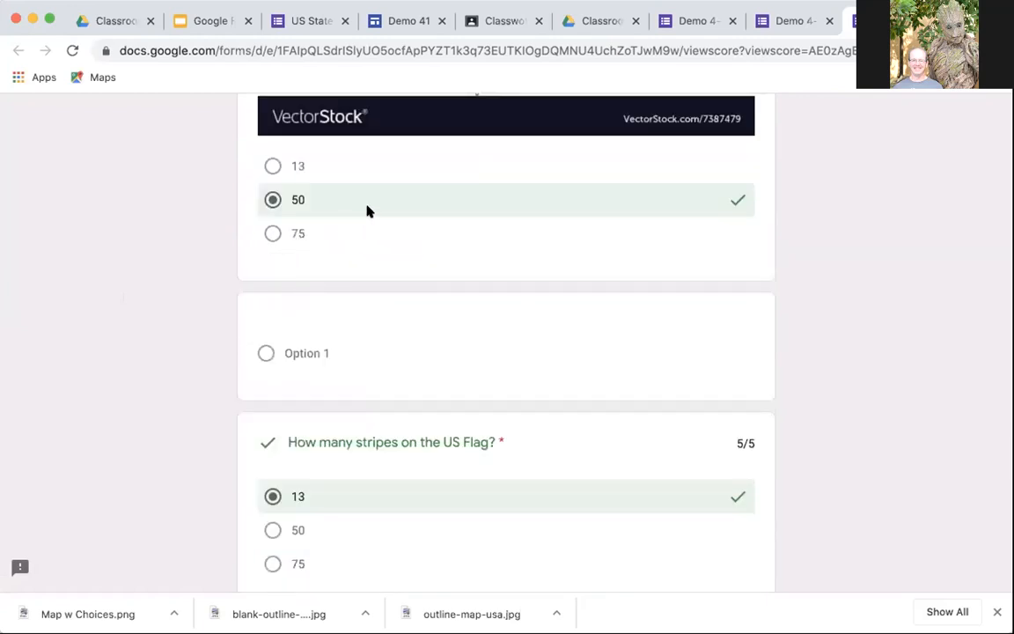
scroll(112, 332, "down", 1)
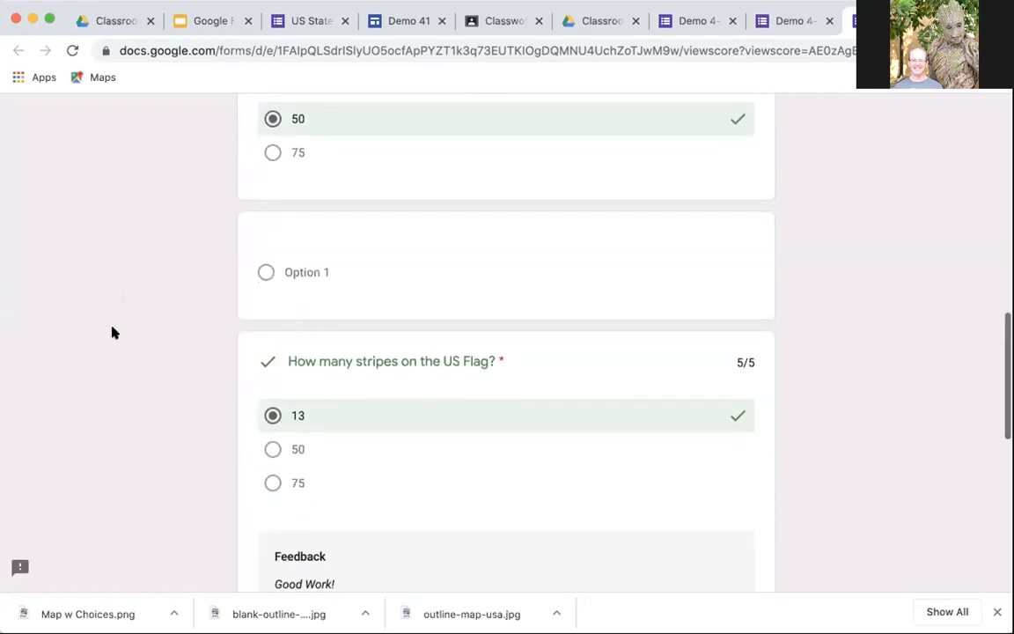
scroll(111, 333, "down", 2)
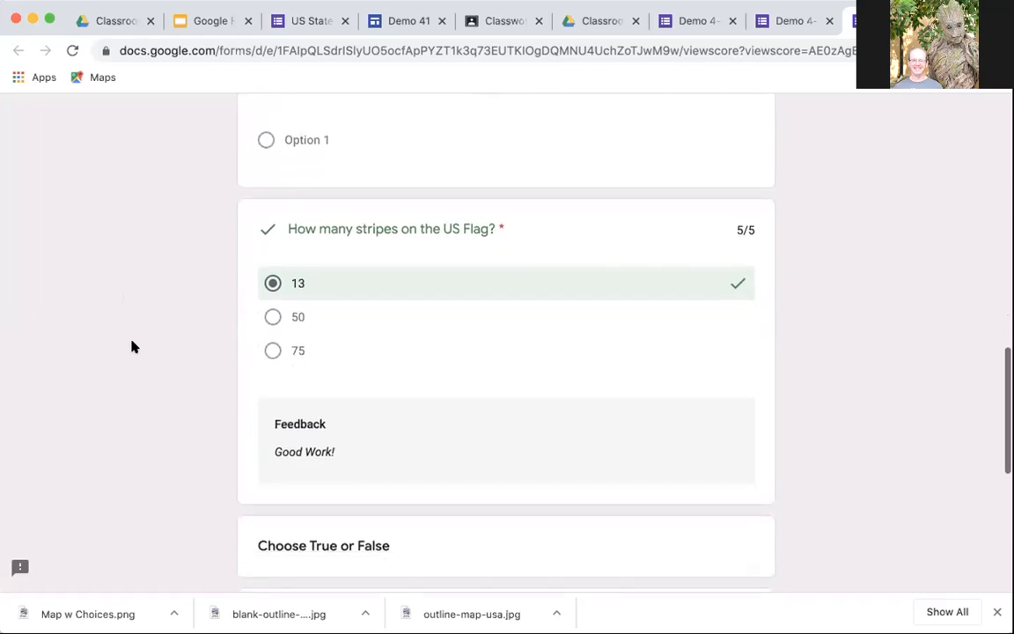
scroll(165, 362, "down", 1)
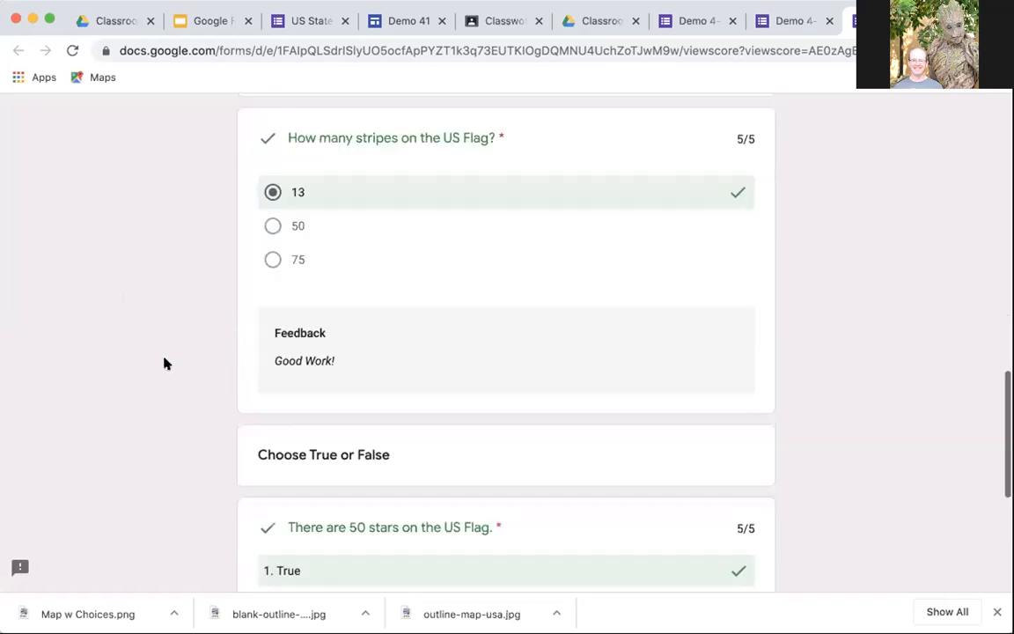
scroll(166, 363, "down", 4)
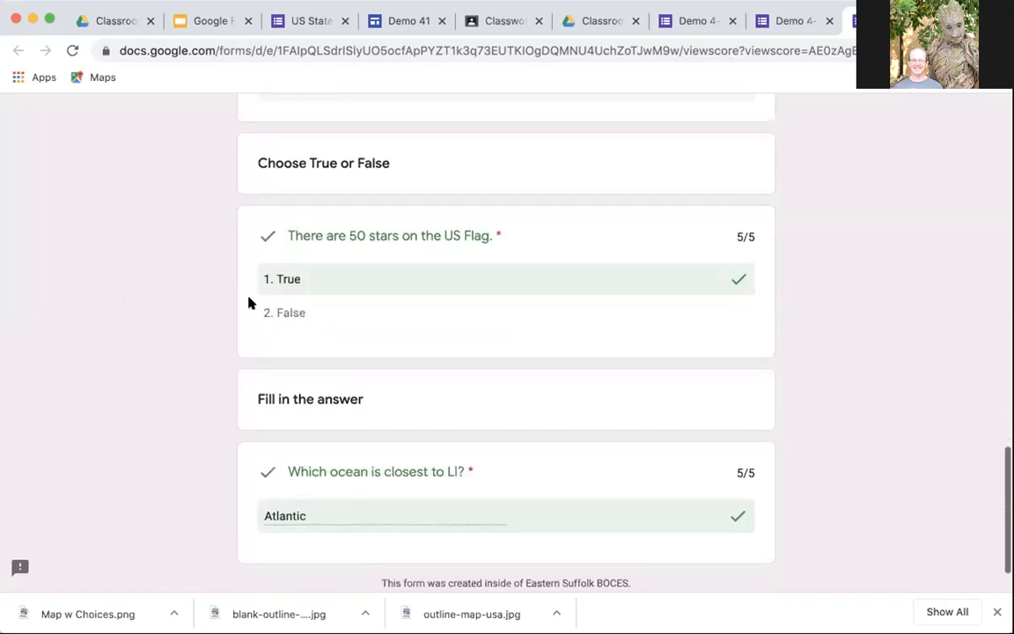
scroll(248, 303, "down", 1)
scroll(193, 433, "up", 5)
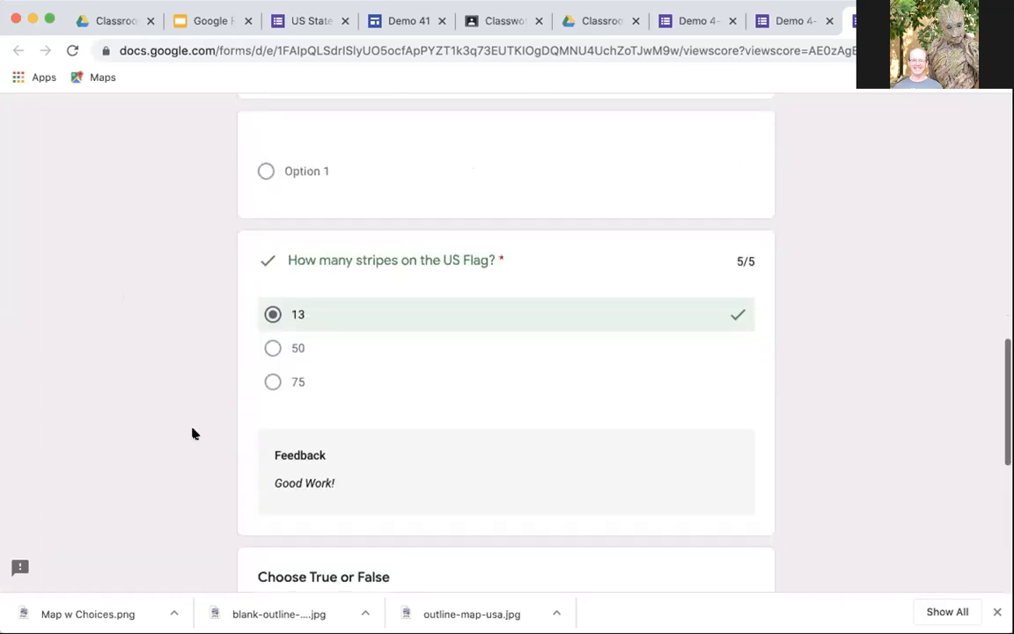
scroll(193, 431, "up", 10)
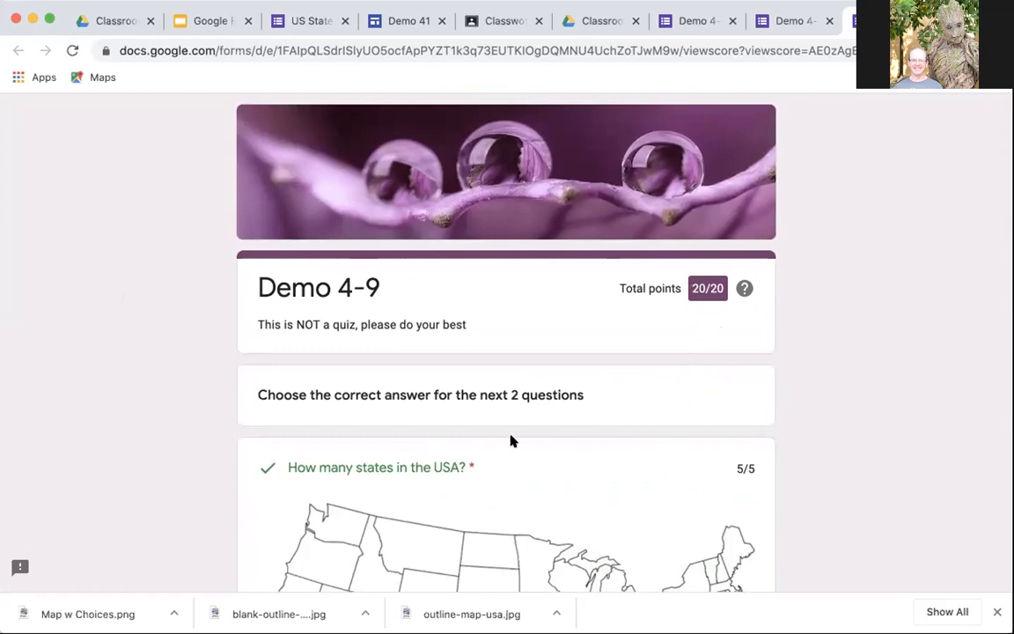
scroll(511, 439, "down", 1)
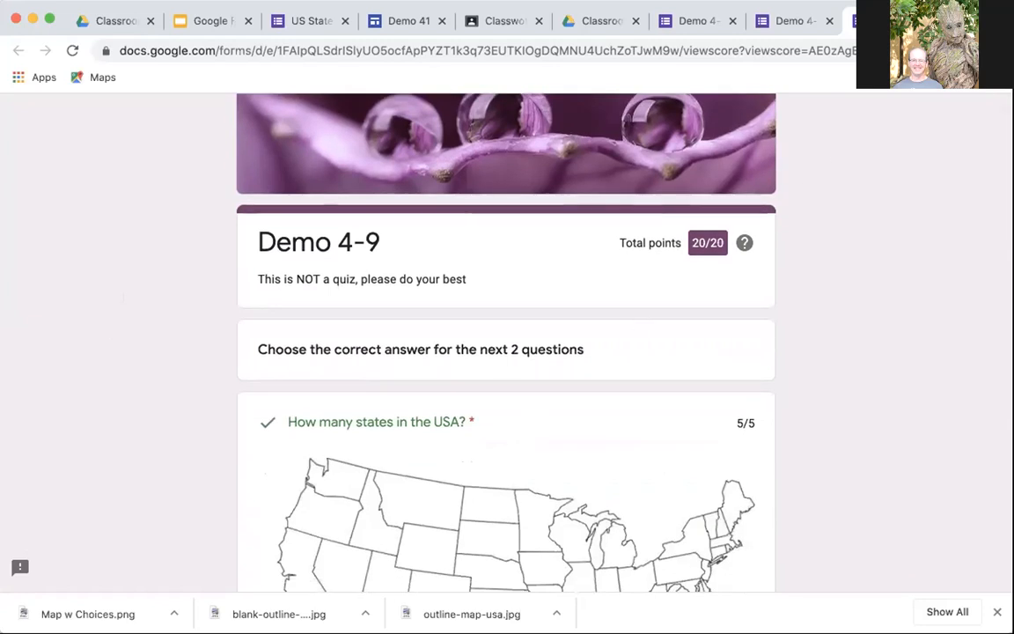
left_click(926, 21)
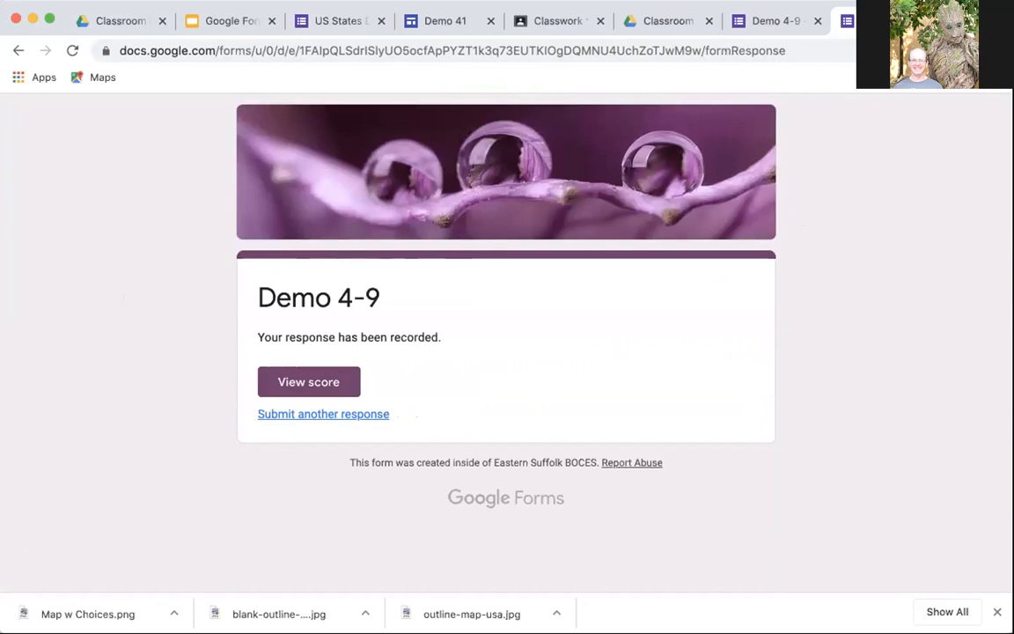
left_click(926, 22)
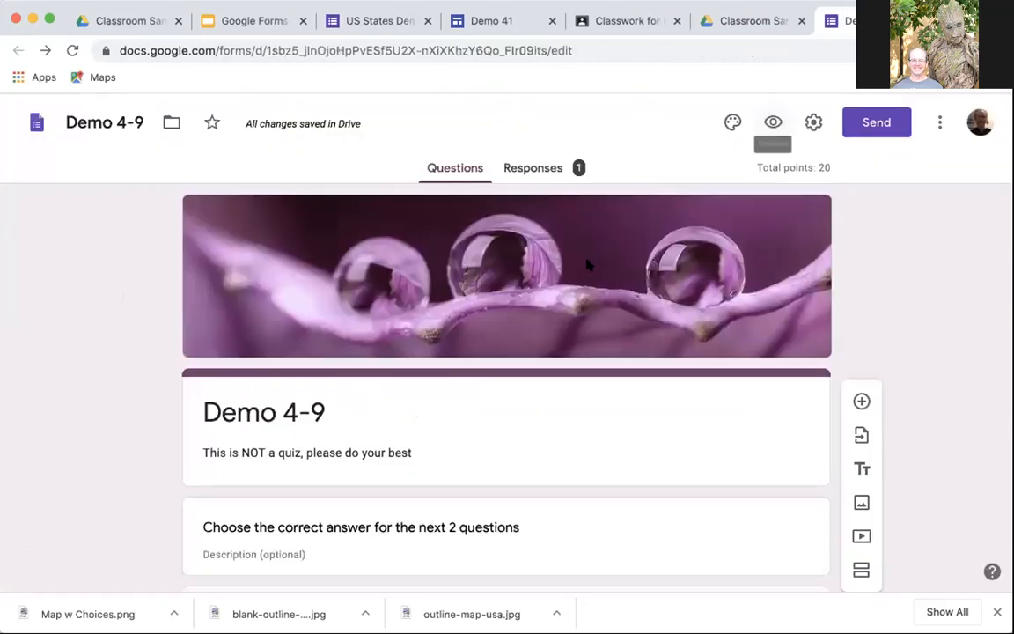
Open the Demo 4-9 form's responses and examine the summary's score insights and the answer chart for each question.
left_click(537, 168)
scroll(75, 332, "down", 5)
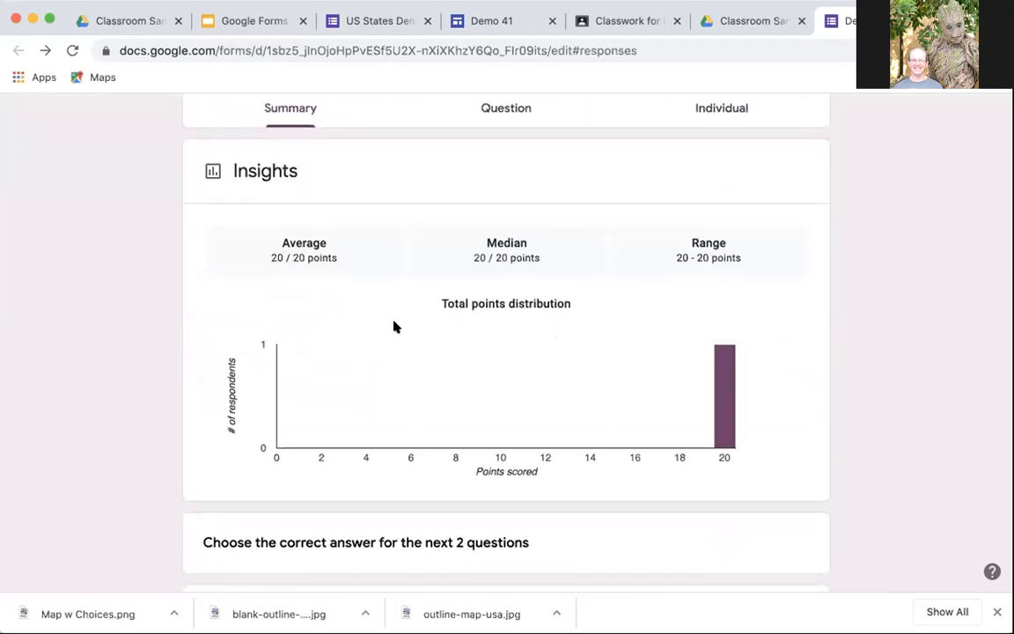
scroll(394, 325, "up", 4)
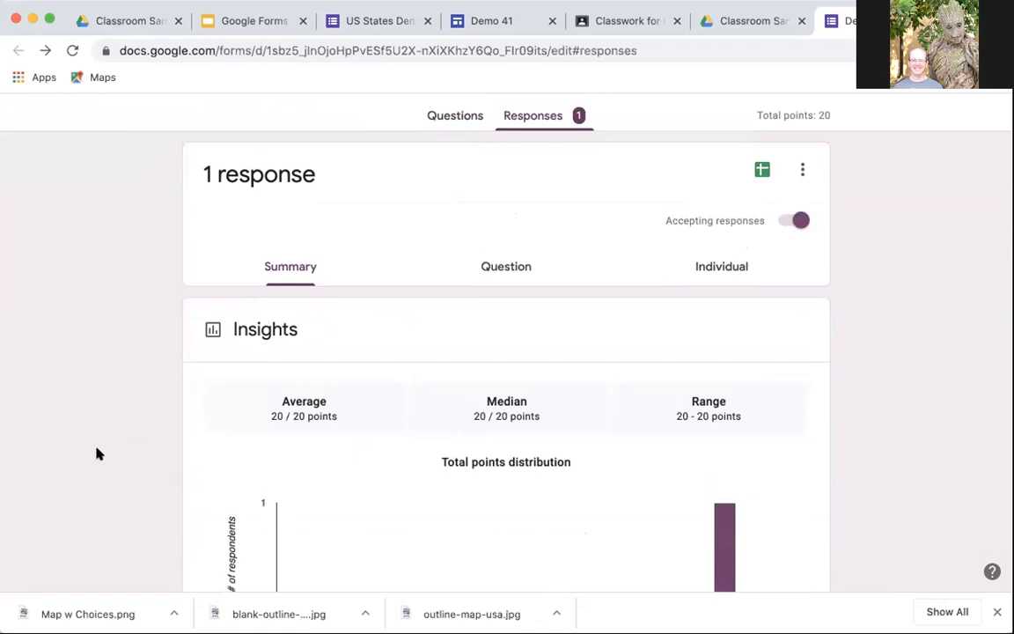
scroll(97, 453, "down", 10)
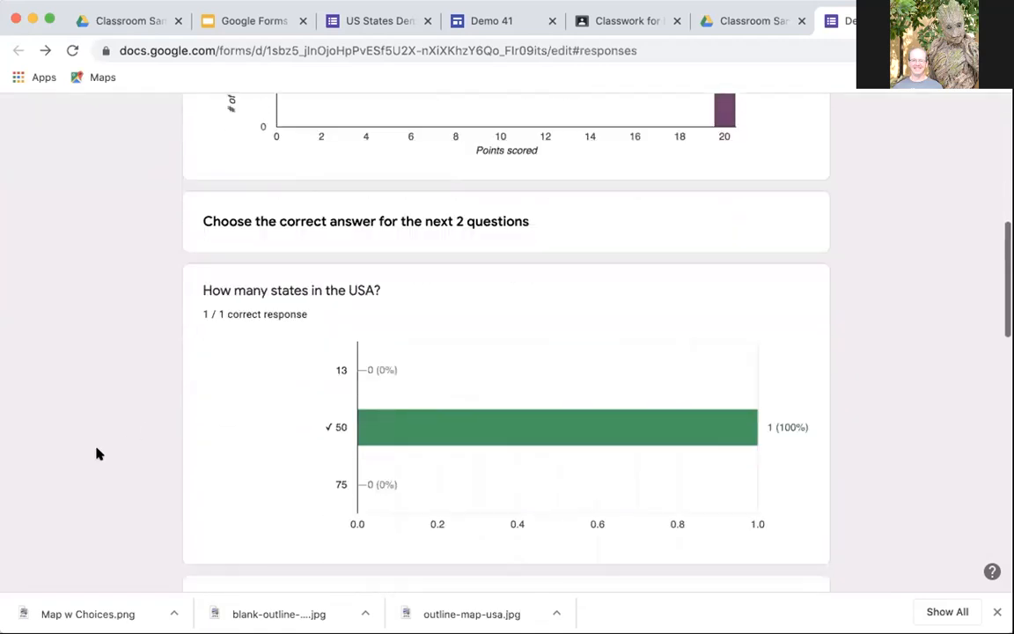
scroll(98, 452, "down", 1)
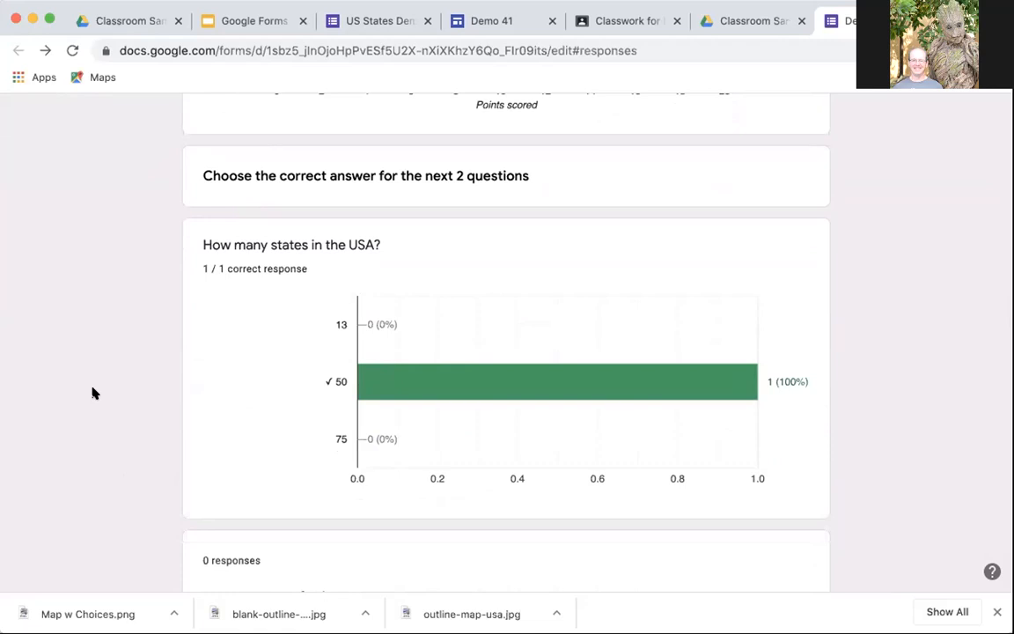
scroll(100, 349, "down", 5)
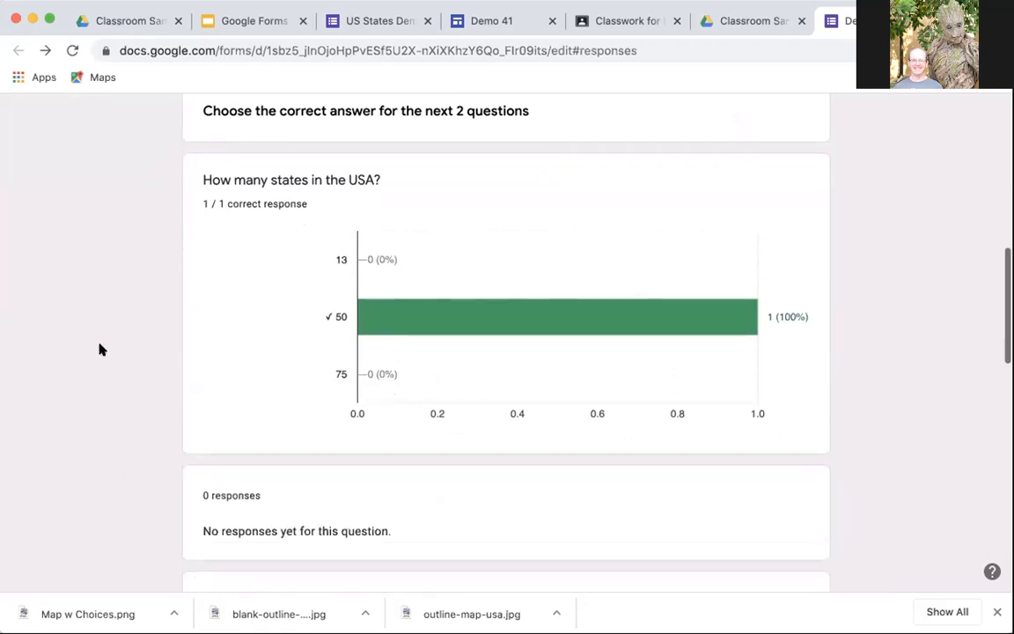
scroll(99, 349, "down", 7)
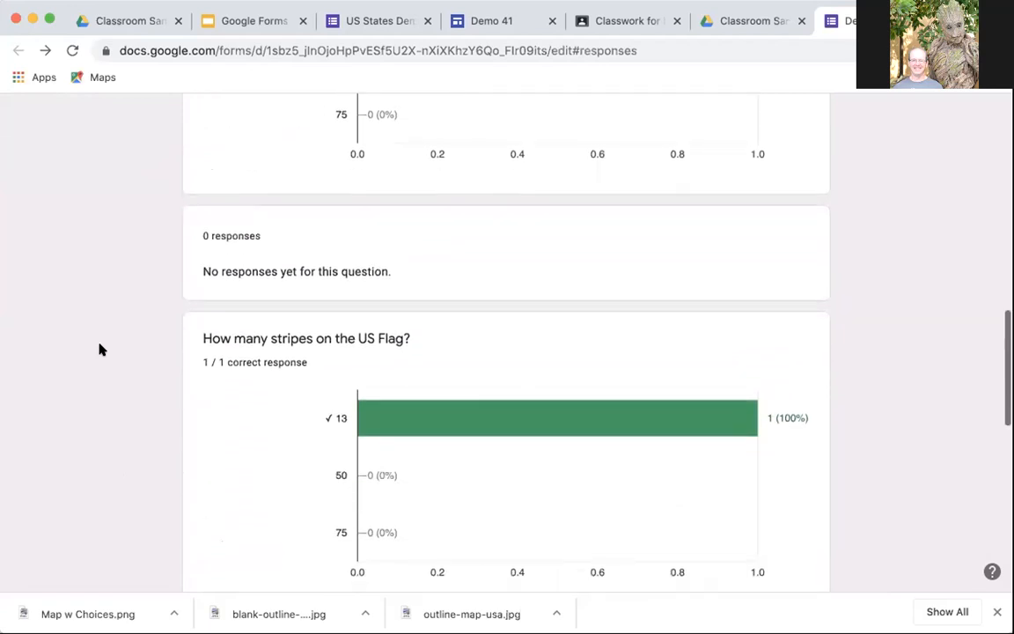
scroll(100, 350, "down", 4)
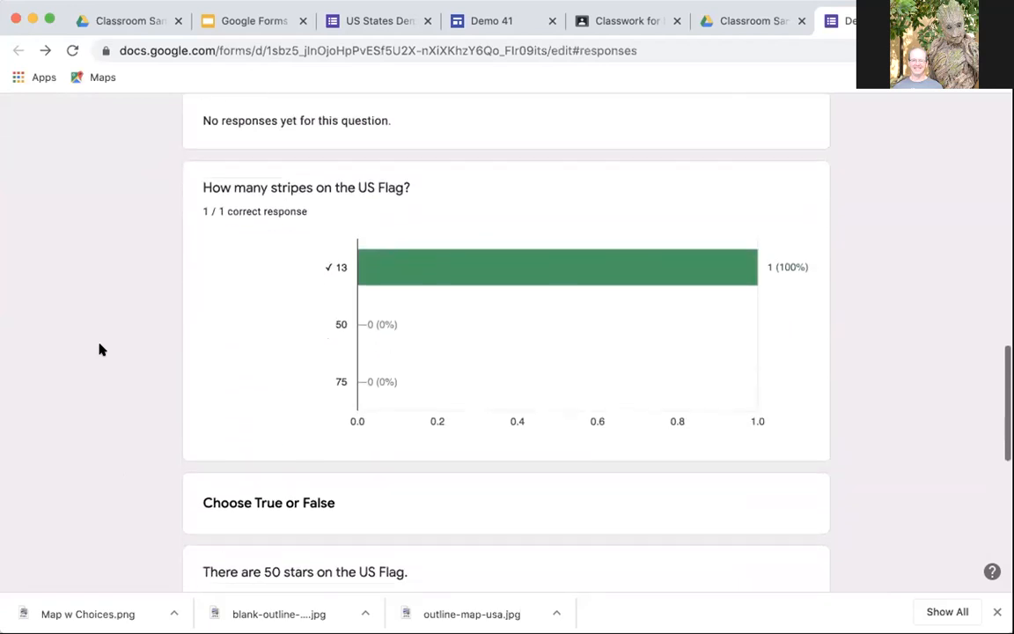
scroll(100, 349, "down", 10)
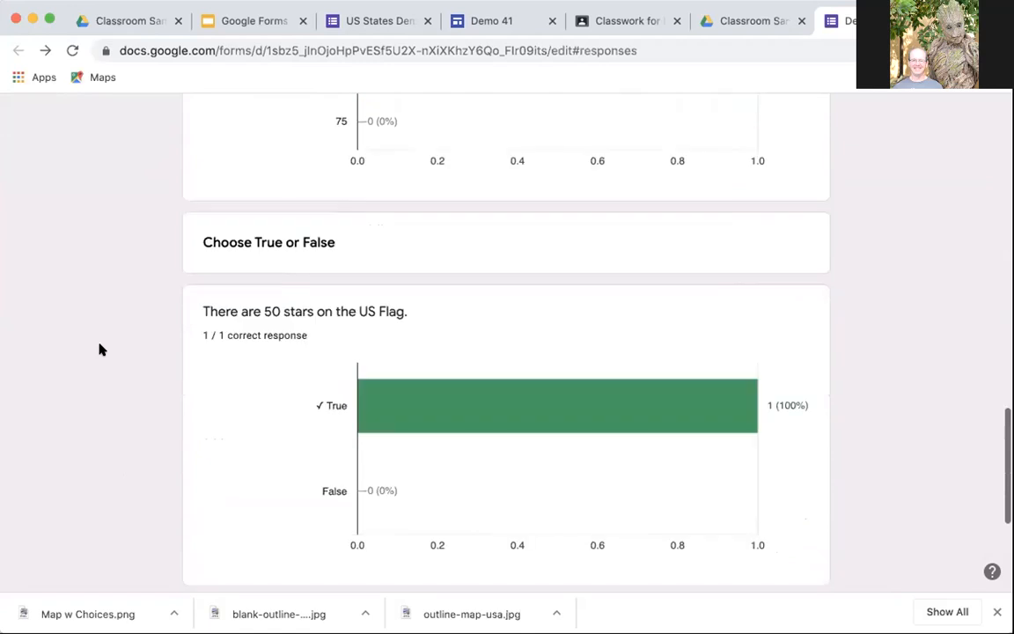
scroll(99, 350, "up", 20)
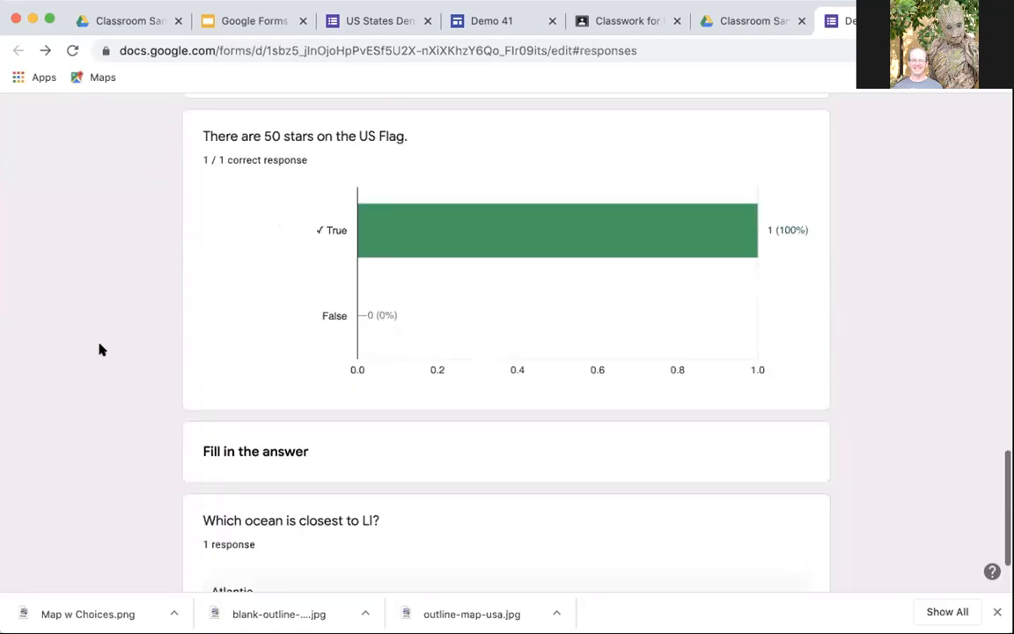
scroll(99, 350, "up", 6)
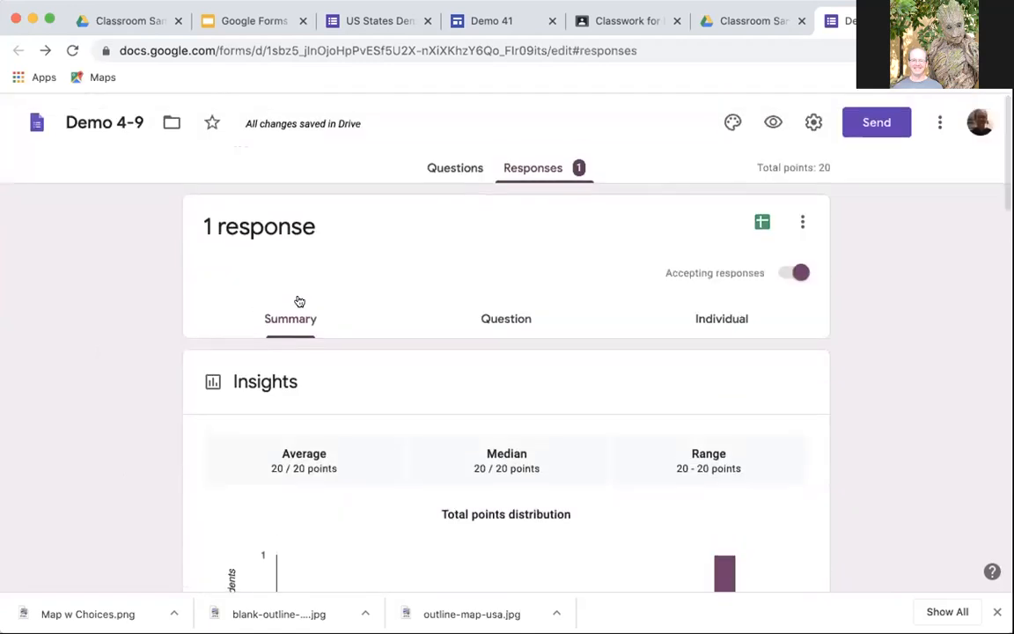
View the responses by question, and examine the individual response with its points.
left_click(508, 321)
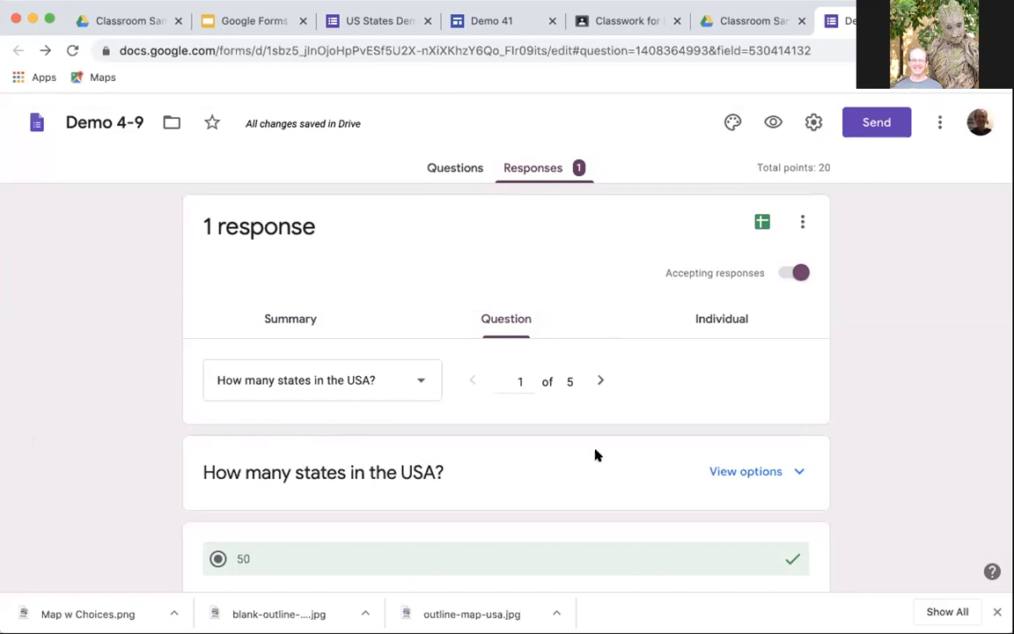
left_click(730, 321)
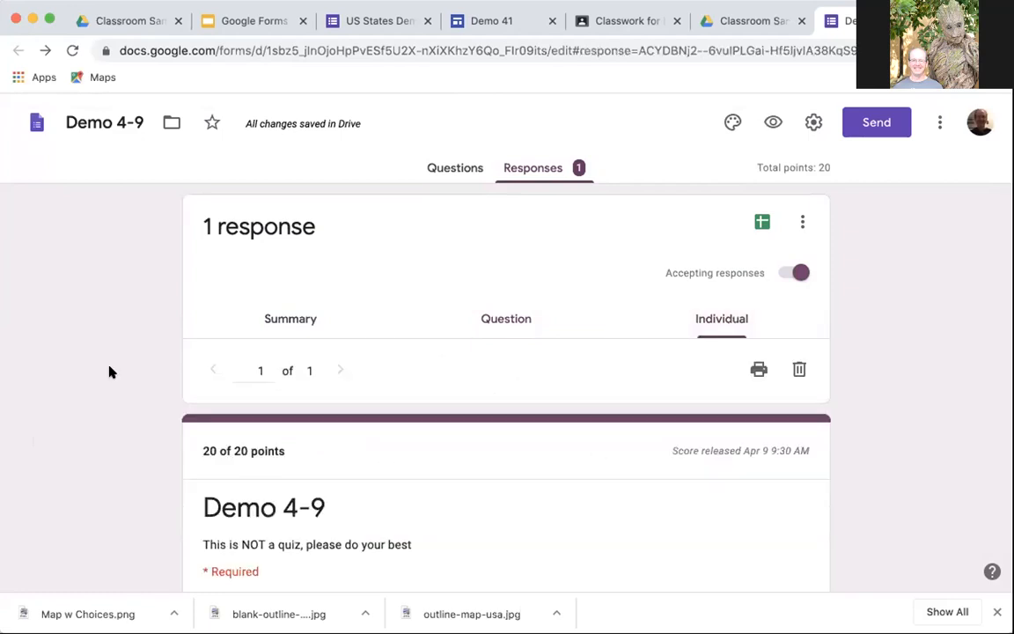
scroll(71, 372, "down", 5)
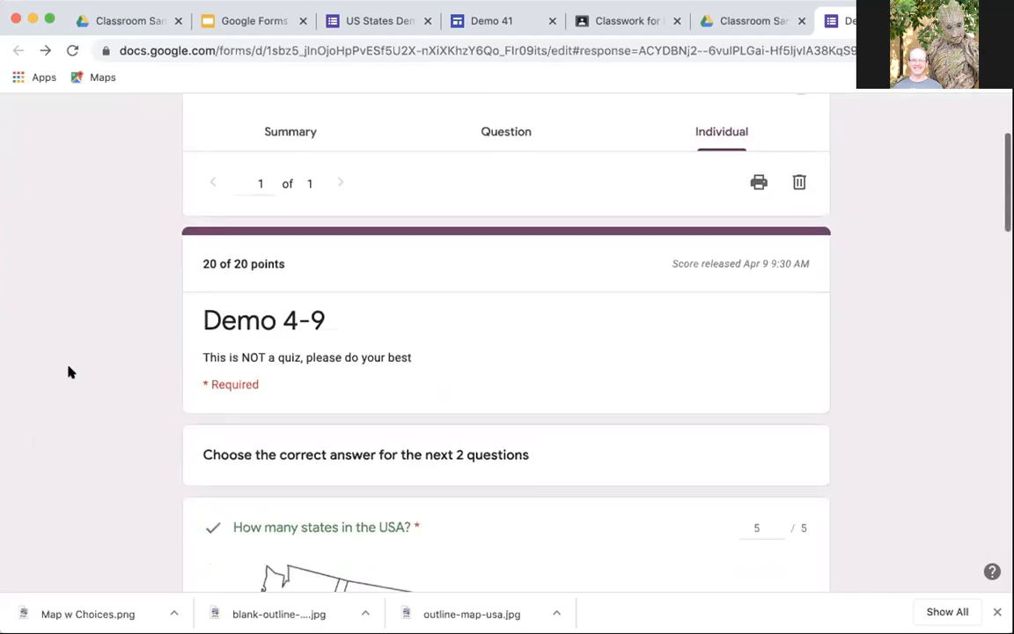
Create a new spreadsheet as the destination for the form's responses, and return to the Demo 4-9 form.
scroll(71, 380, "up", 3)
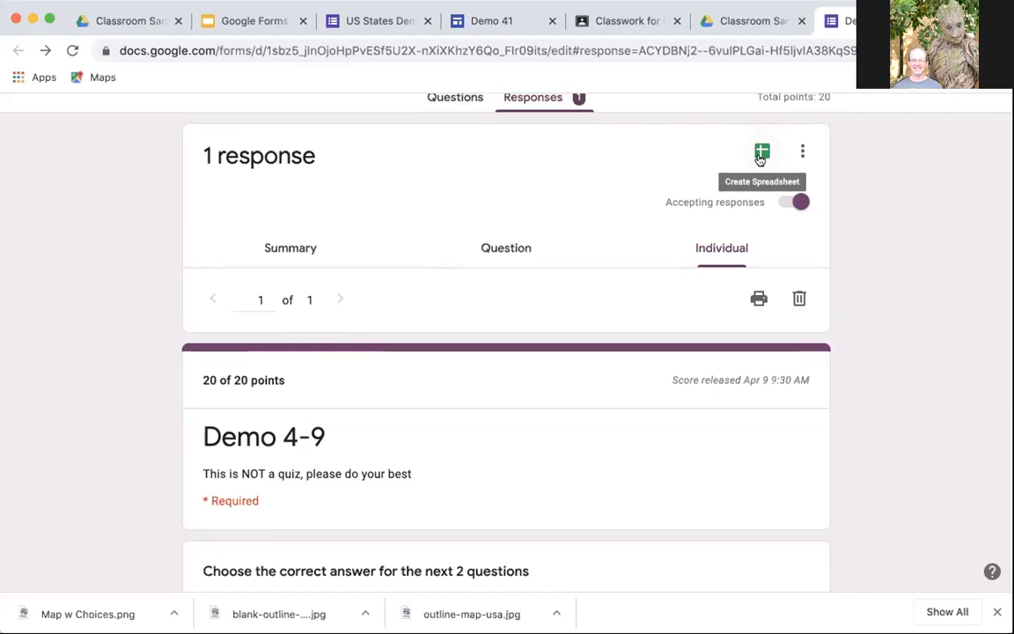
scroll(887, 267, "up", 1)
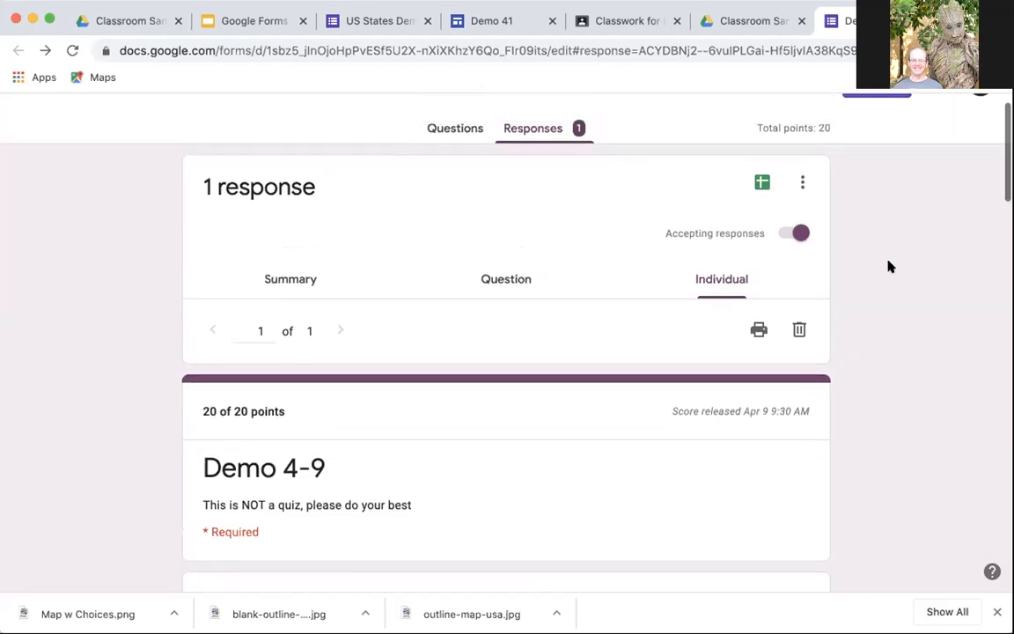
left_click(760, 182)
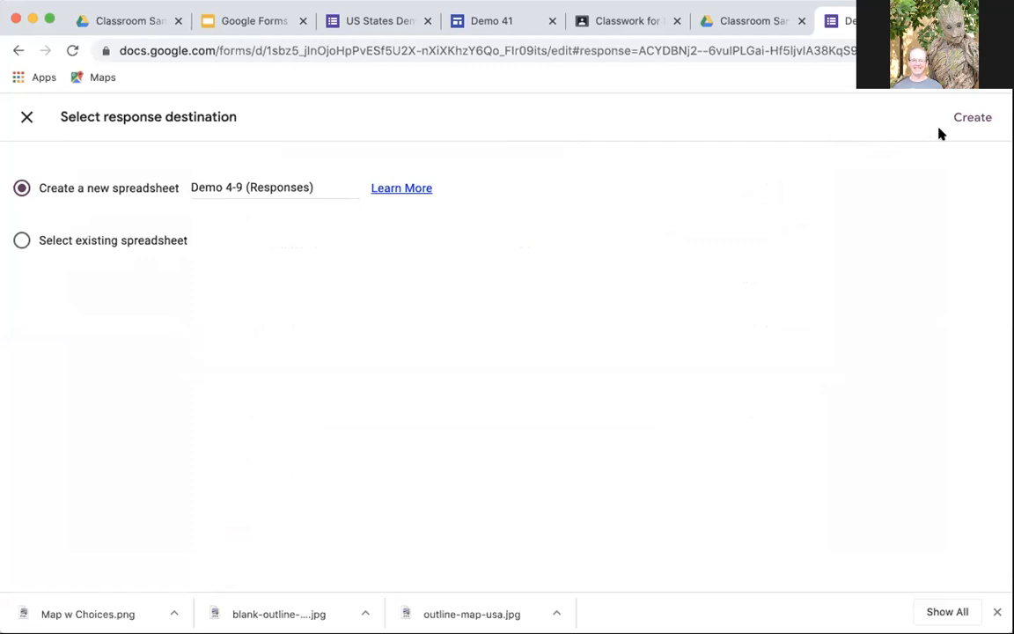
left_click(971, 118)
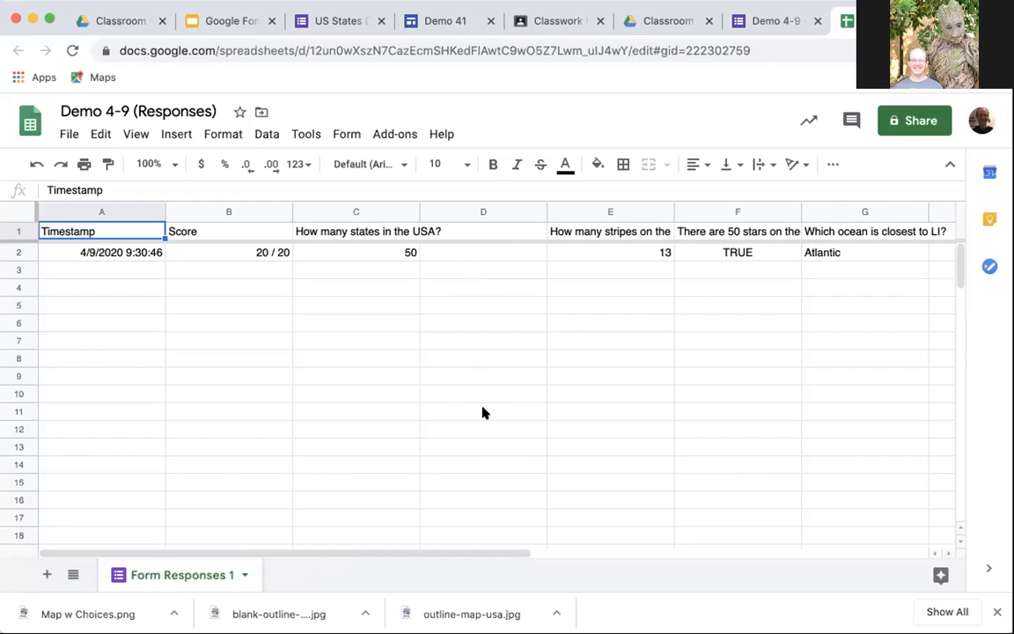
left_click(767, 20)
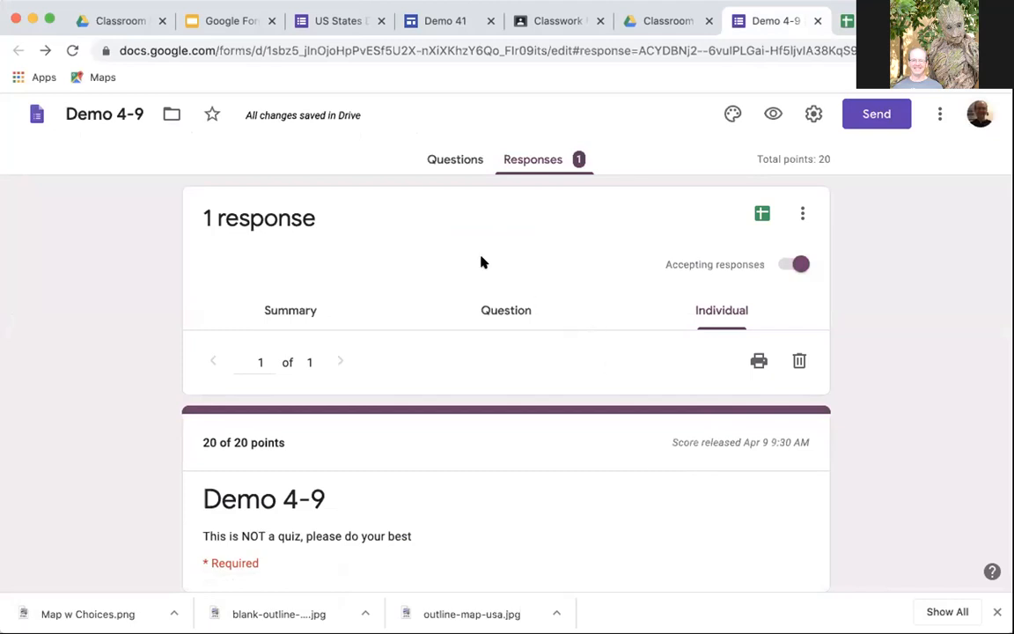
Return to the Demo 4-9 questions, switch to the US States Demo form, and examine its question types down to the colony checkbox grid.
left_click(455, 159)
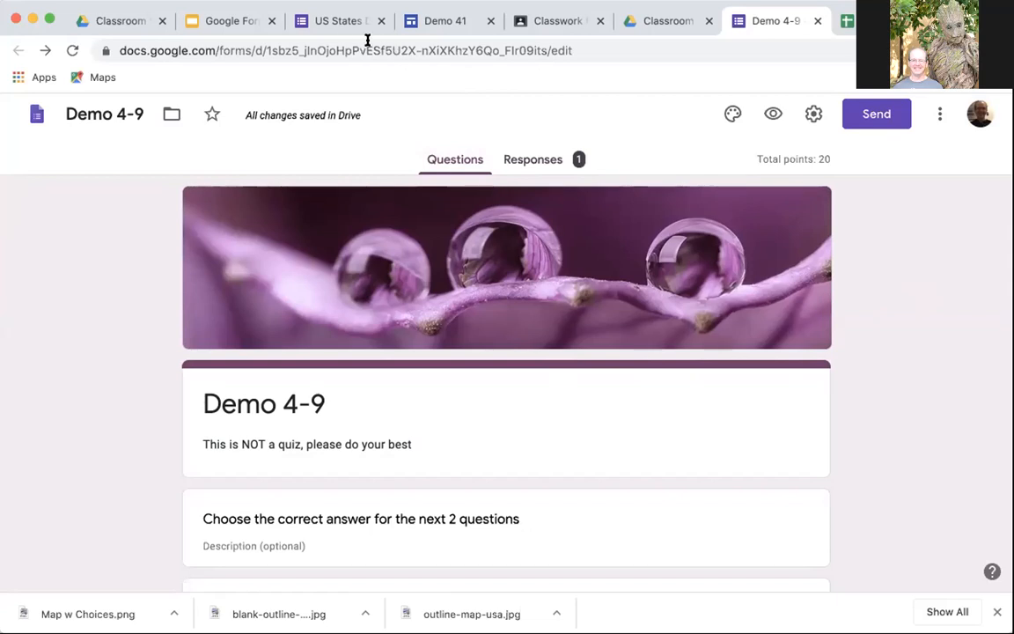
left_click(333, 20)
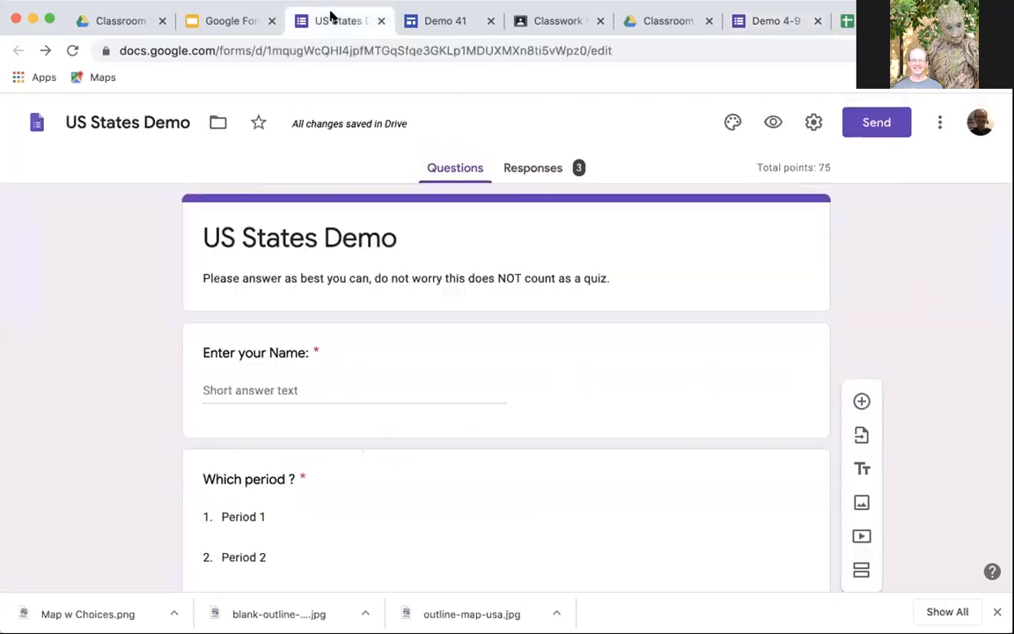
scroll(151, 317, "down", 15)
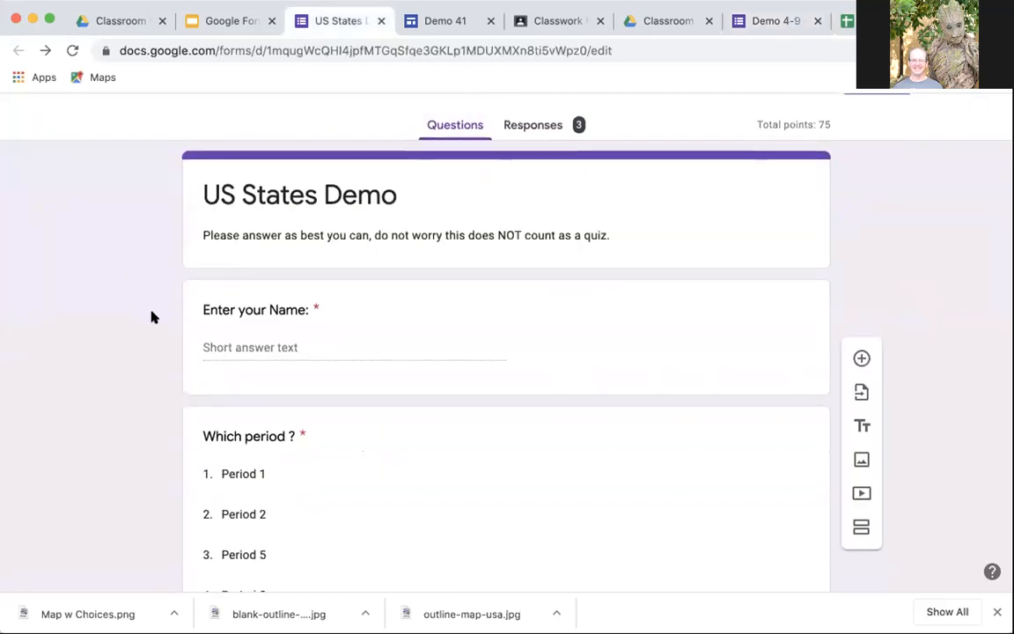
scroll(152, 317, "down", 8)
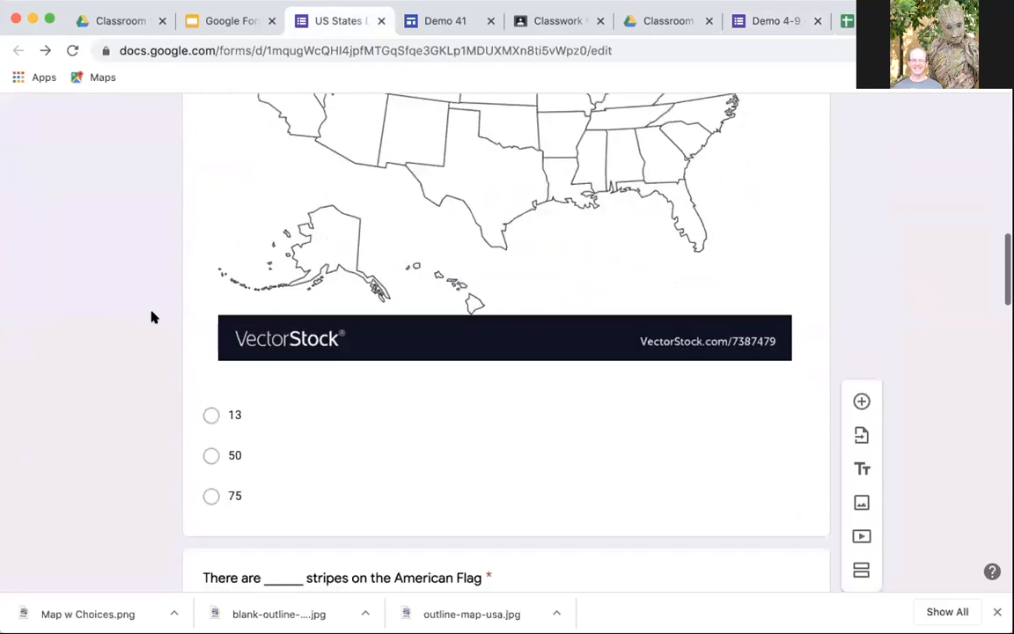
scroll(151, 317, "down", 6)
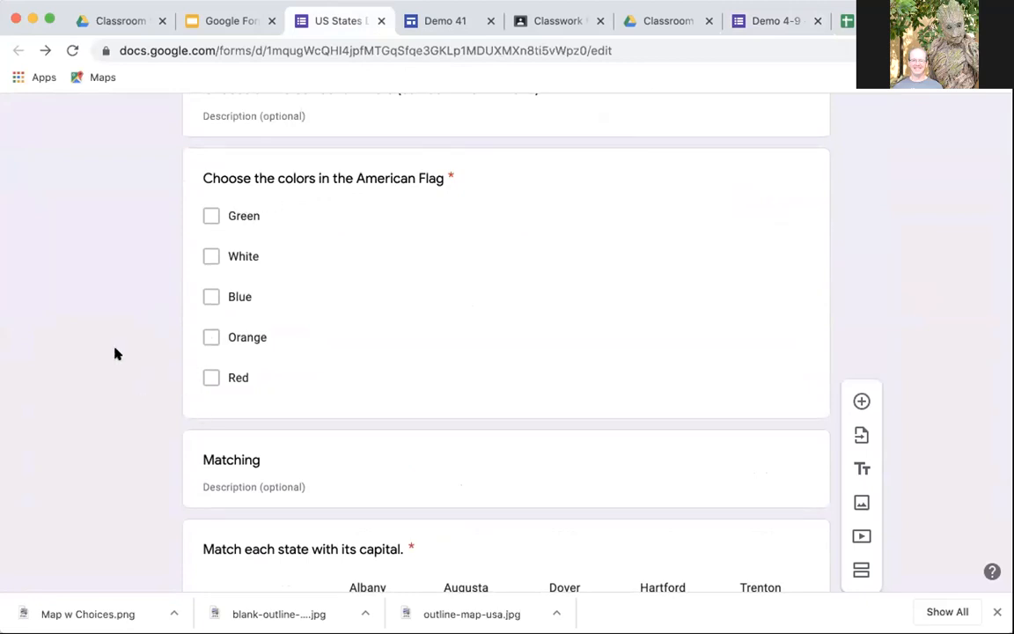
scroll(116, 353, "down", 4)
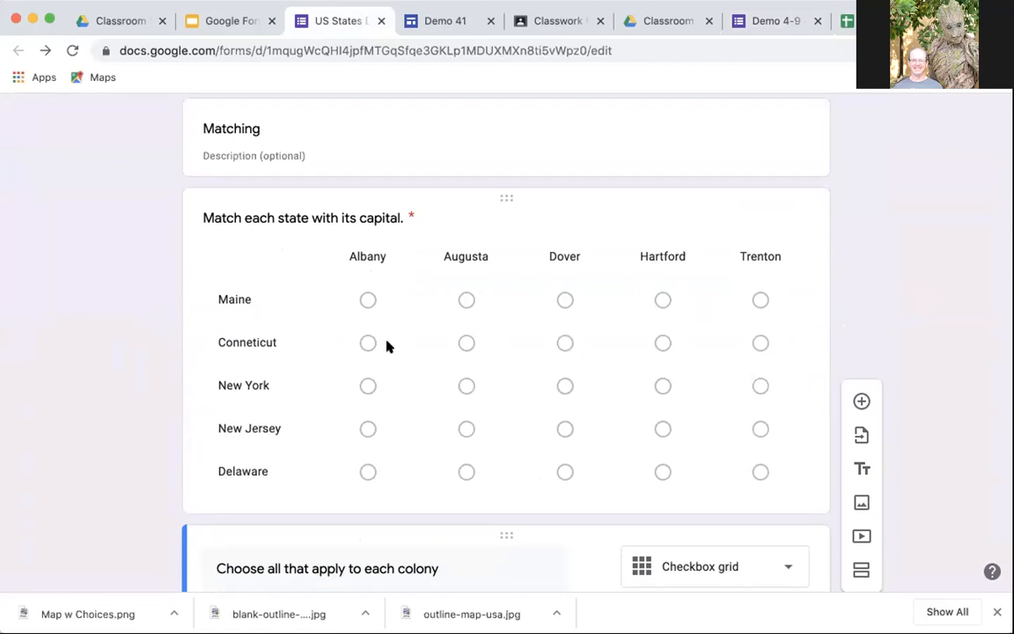
scroll(57, 364, "down", 5)
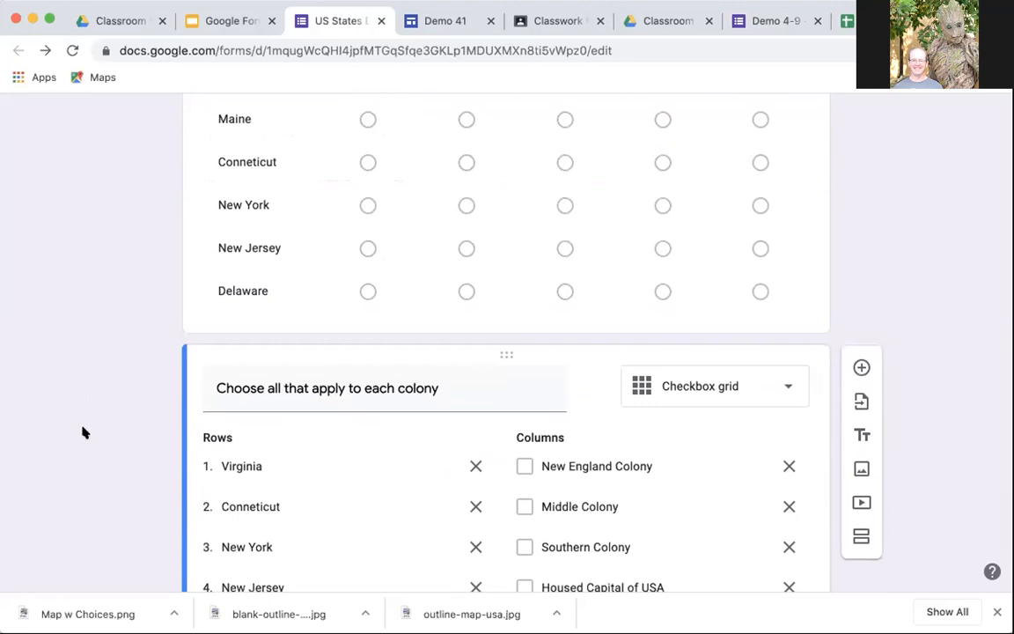
scroll(466, 317, "up", 20)
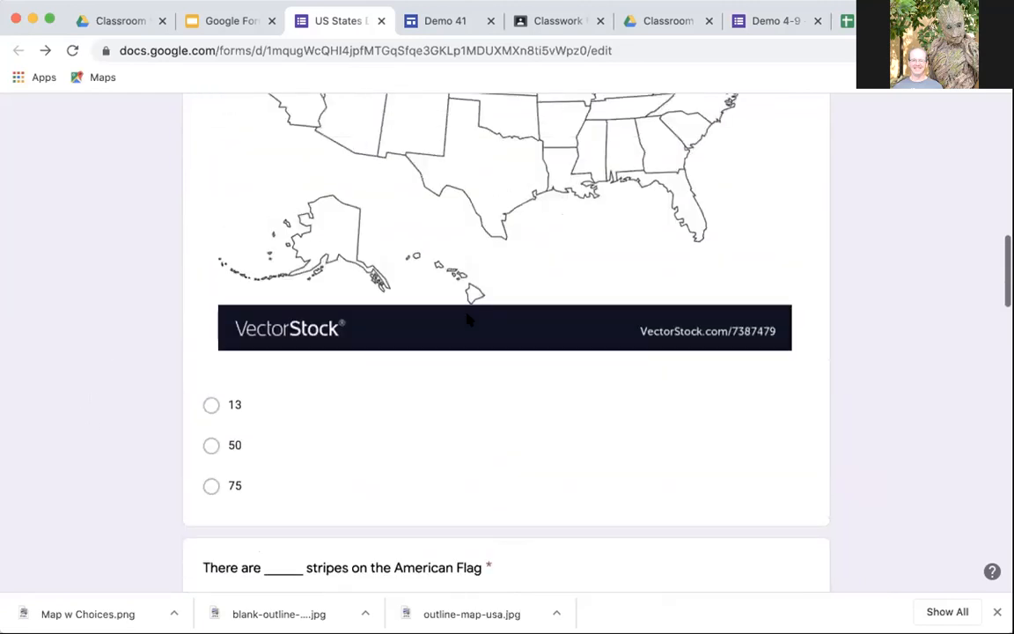
Preview the US States Demo form and examine the respondent view, including the period choices and the questions down to the flag colors.
left_click(776, 122)
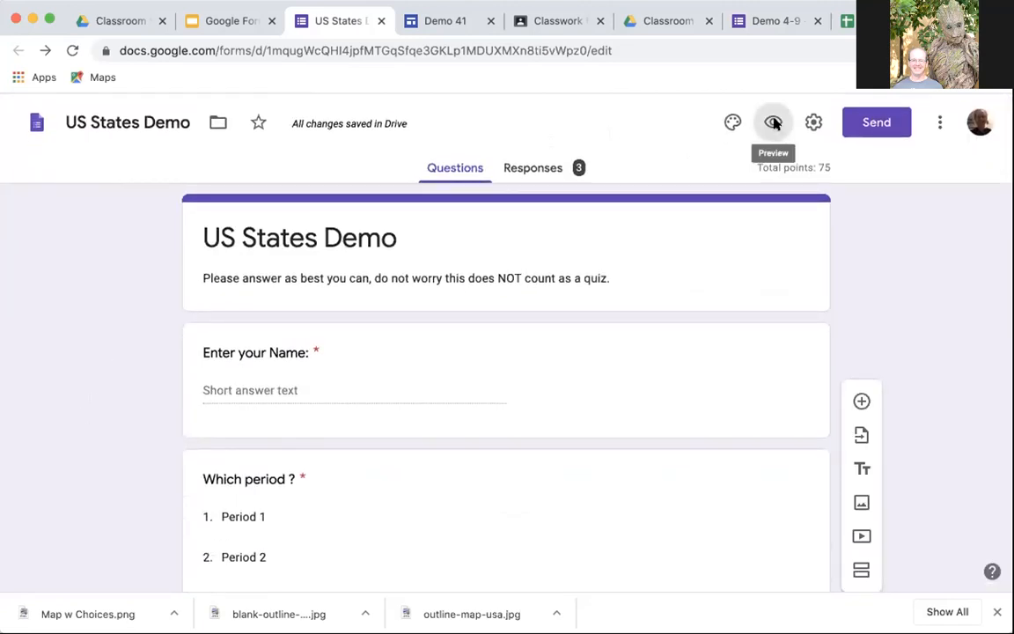
scroll(152, 293, "down", 3)
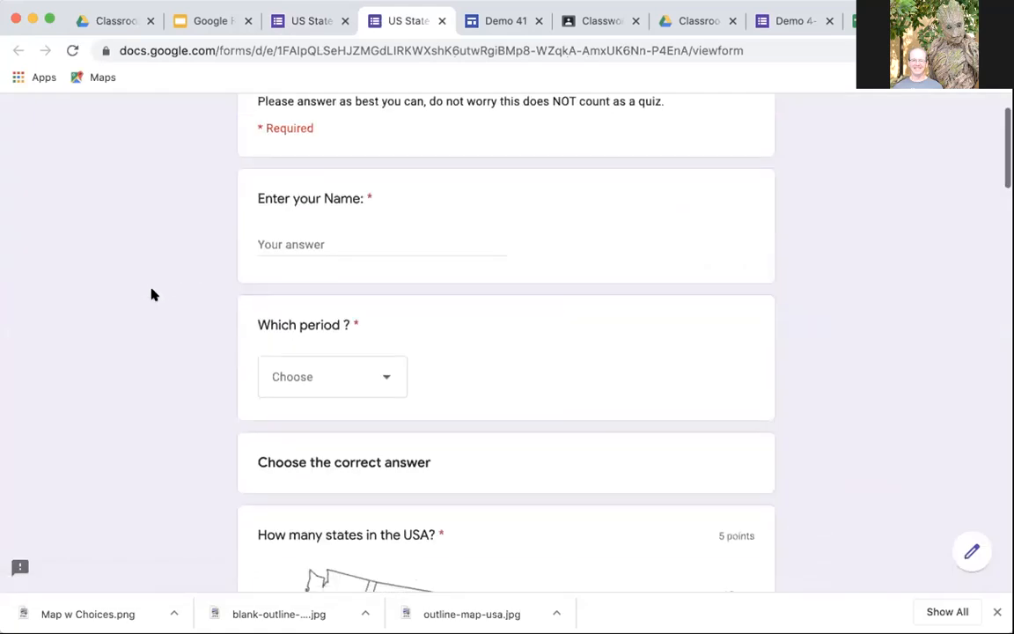
scroll(151, 293, "up", 2)
scroll(151, 293, "up", 1)
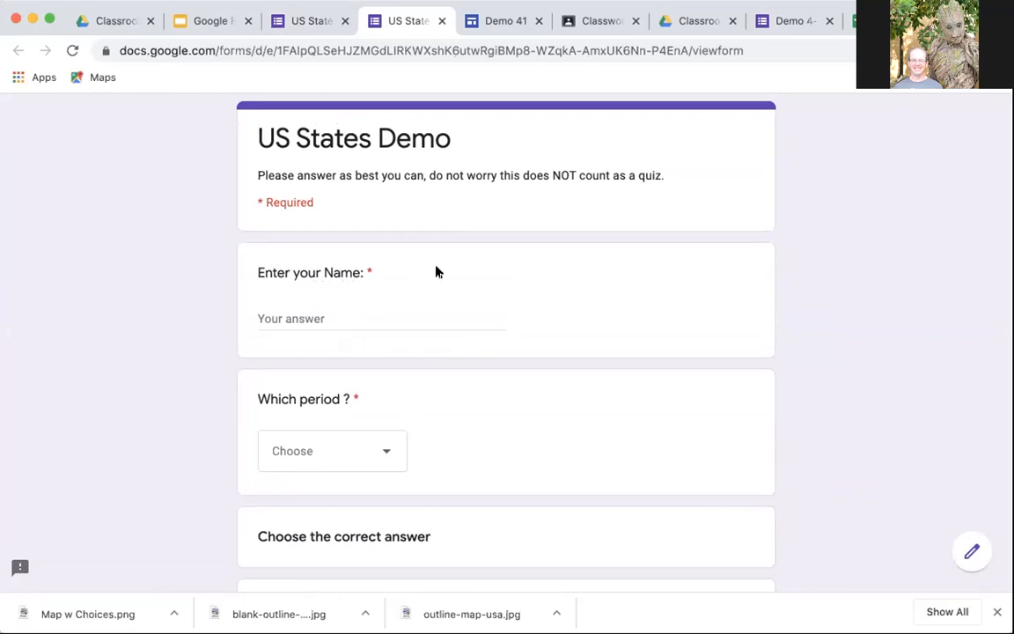
scroll(85, 370, "down", 2)
scroll(85, 370, "down", 2)
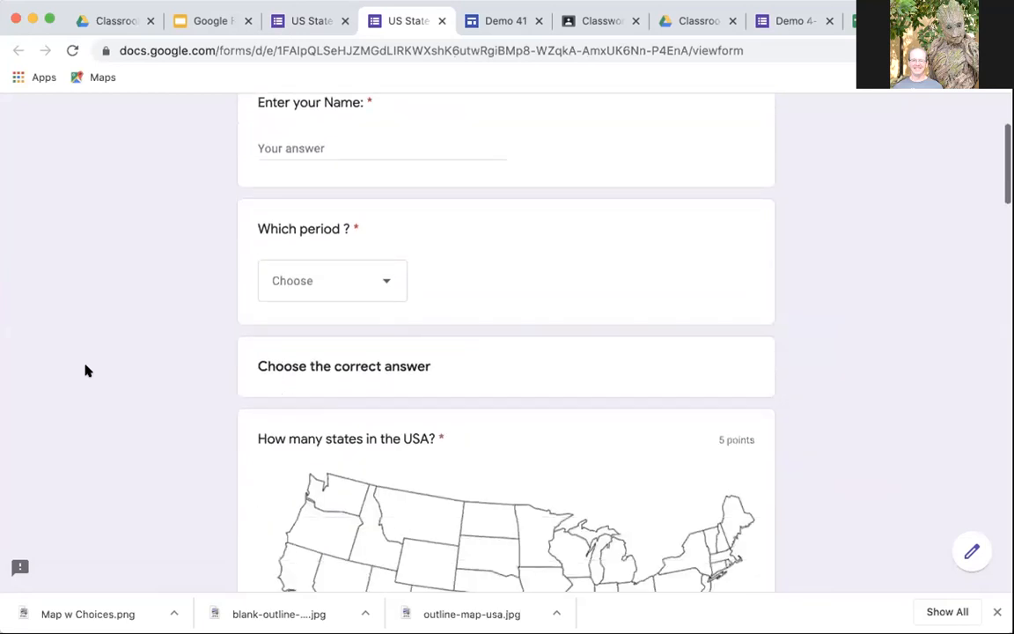
left_click(388, 286)
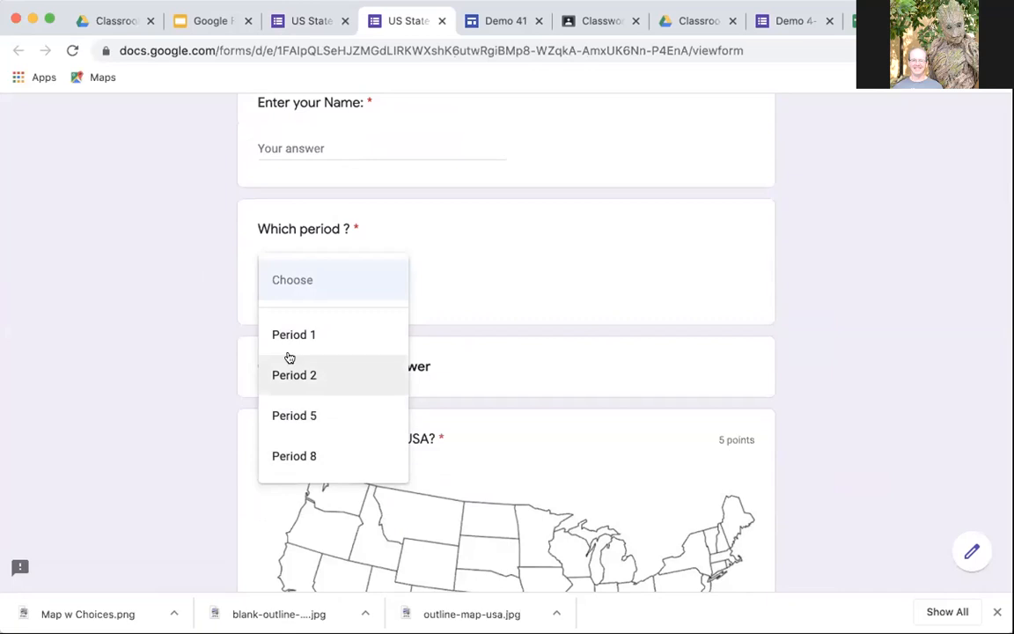
left_click(154, 352)
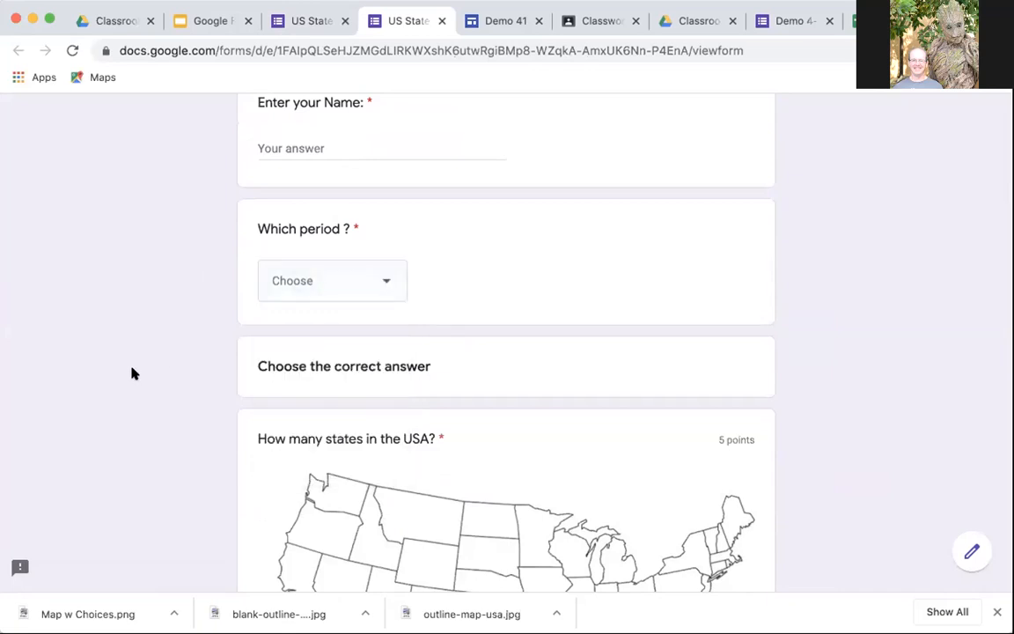
scroll(131, 372, "down", 5)
scroll(131, 373, "down", 20)
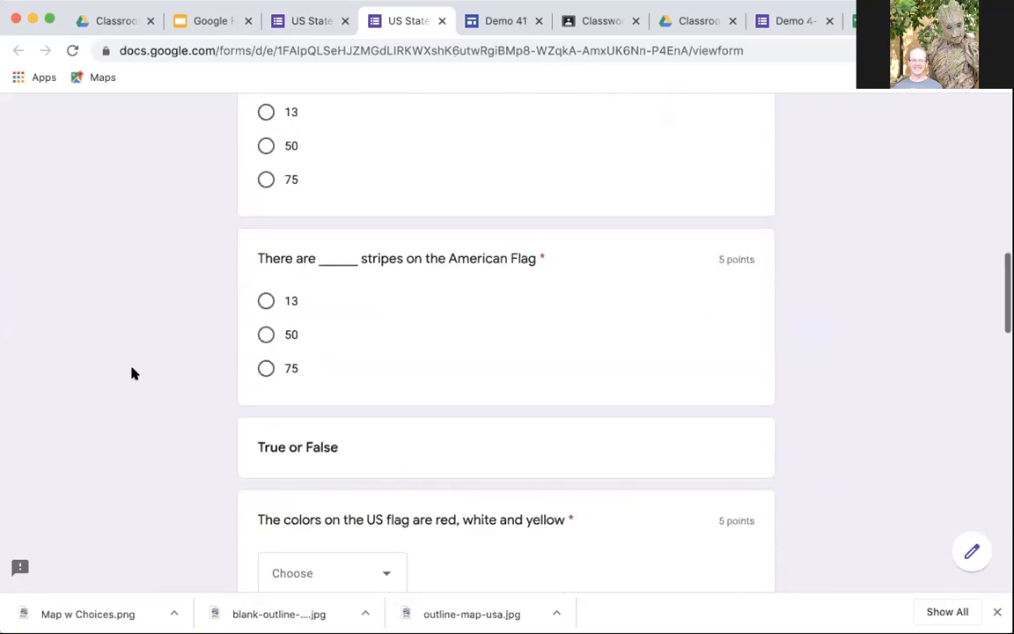
scroll(131, 374, "down", 5)
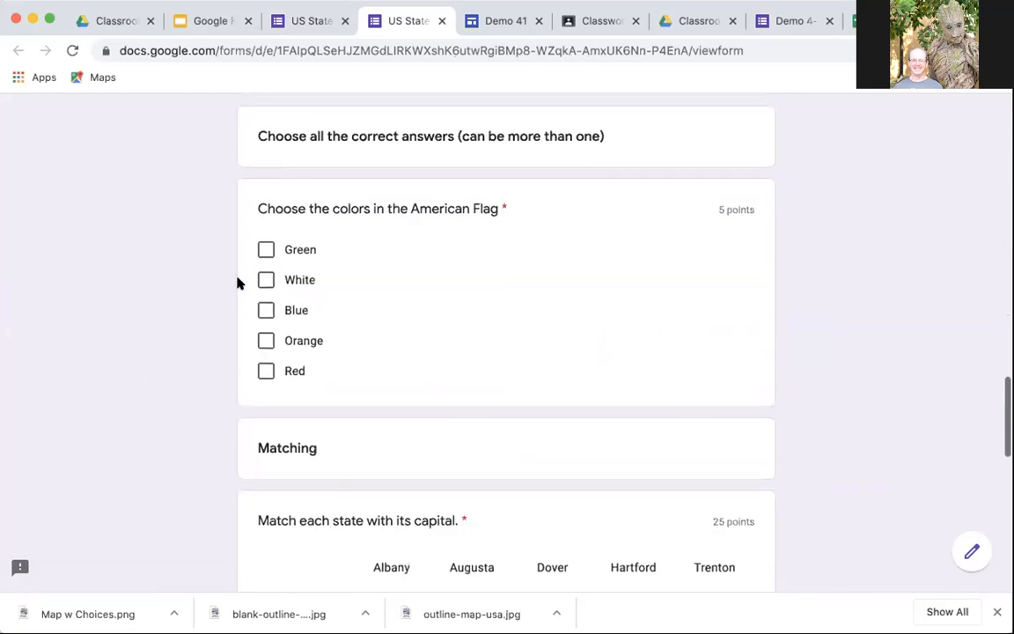
Select Green, White and Blue as answers to the American Flag colors question.
left_click(264, 250)
left_click(264, 282)
left_click(266, 310)
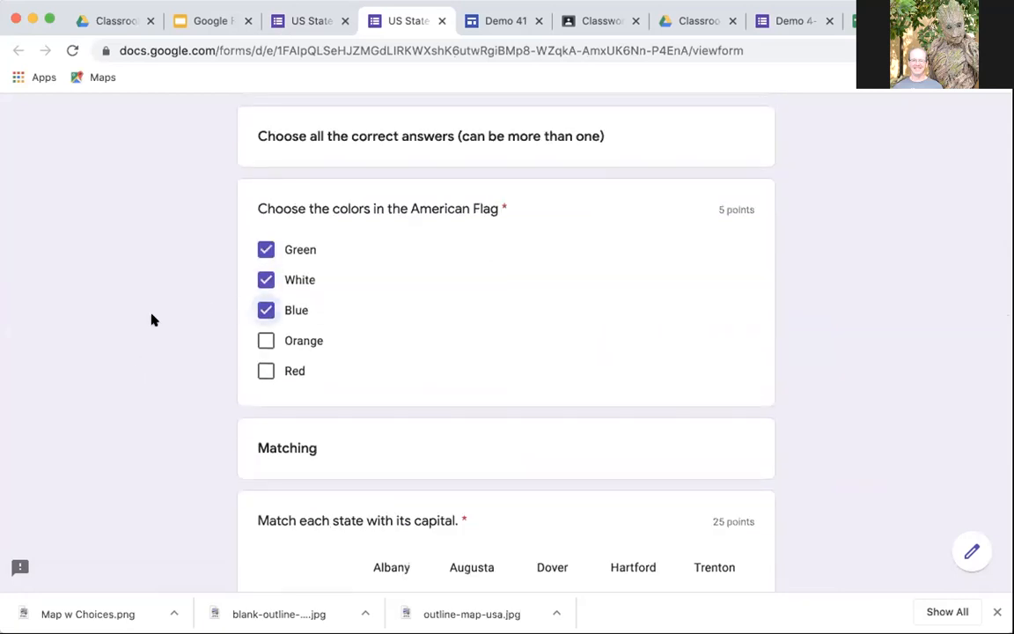
In the state capitals grid, match Maine with Augusta, Conneticut with Hartford, and New York with Albany.
scroll(152, 320, "down", 5)
scroll(151, 320, "down", 4)
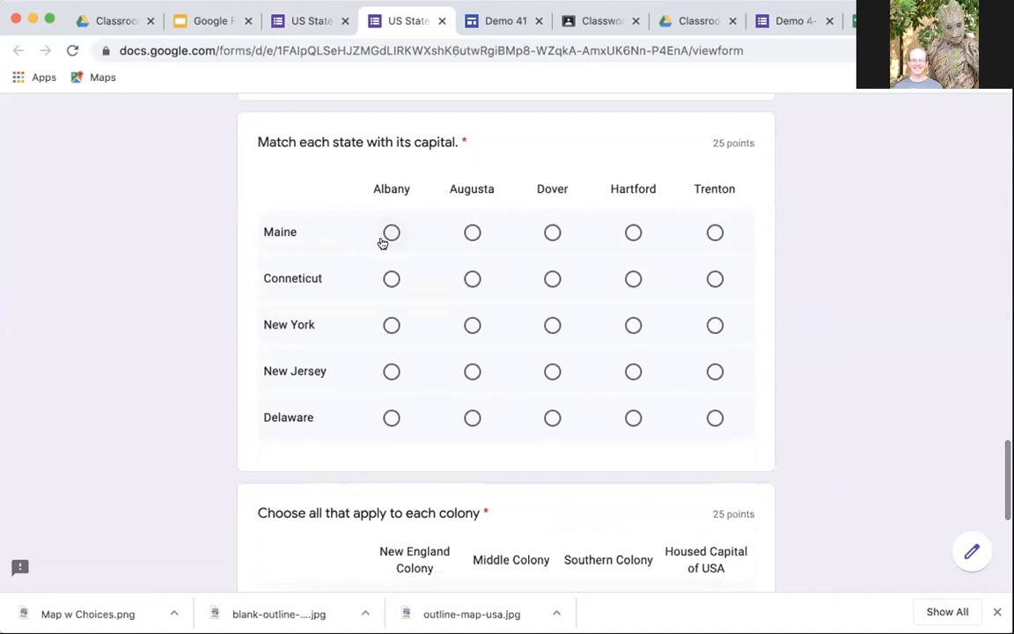
left_click(472, 233)
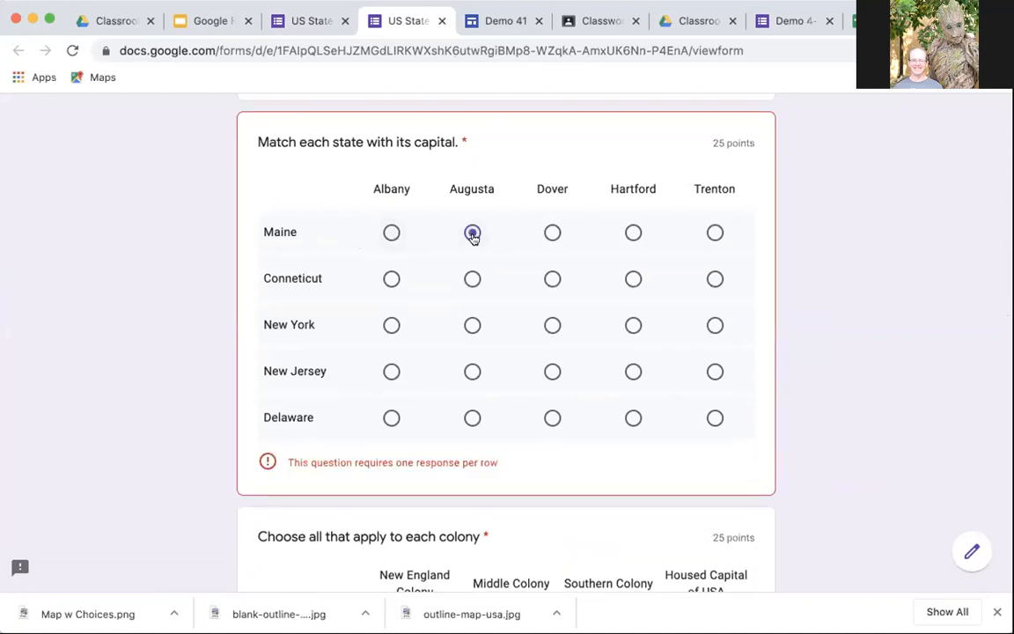
left_click(632, 279)
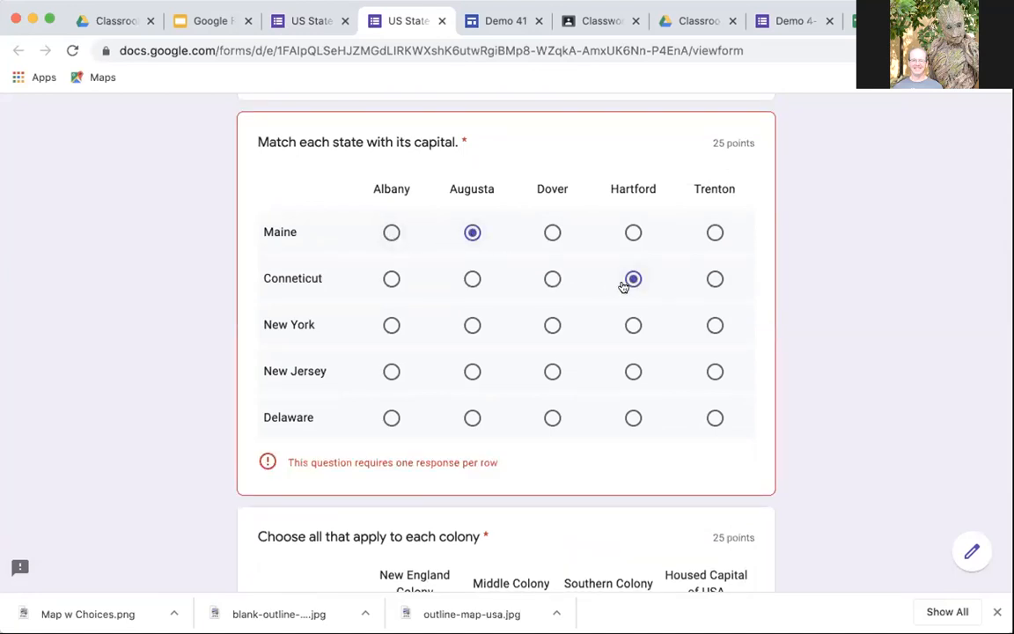
left_click(392, 325)
In the colony checkbox grid, mark Virginia as Southern Colony, and New York as both Middle Colony and Housed Capital of USA.
scroll(299, 362, "down", 8)
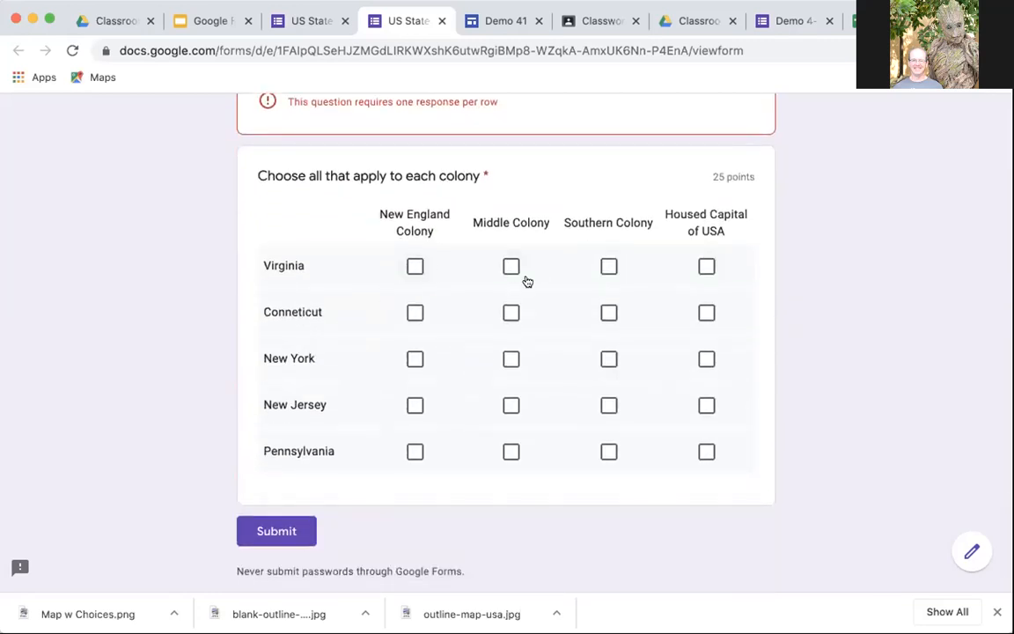
left_click(608, 266)
left_click(512, 360)
left_click(706, 358)
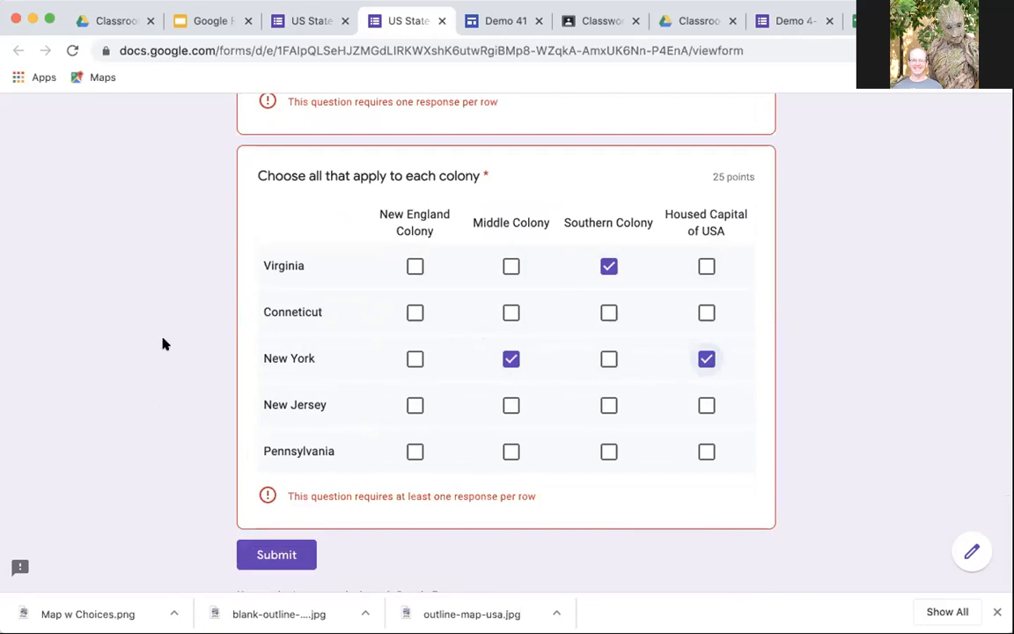
Review the previewed form from the colony grid back up to its title, including the map question and the description text.
scroll(162, 343, "up", 6)
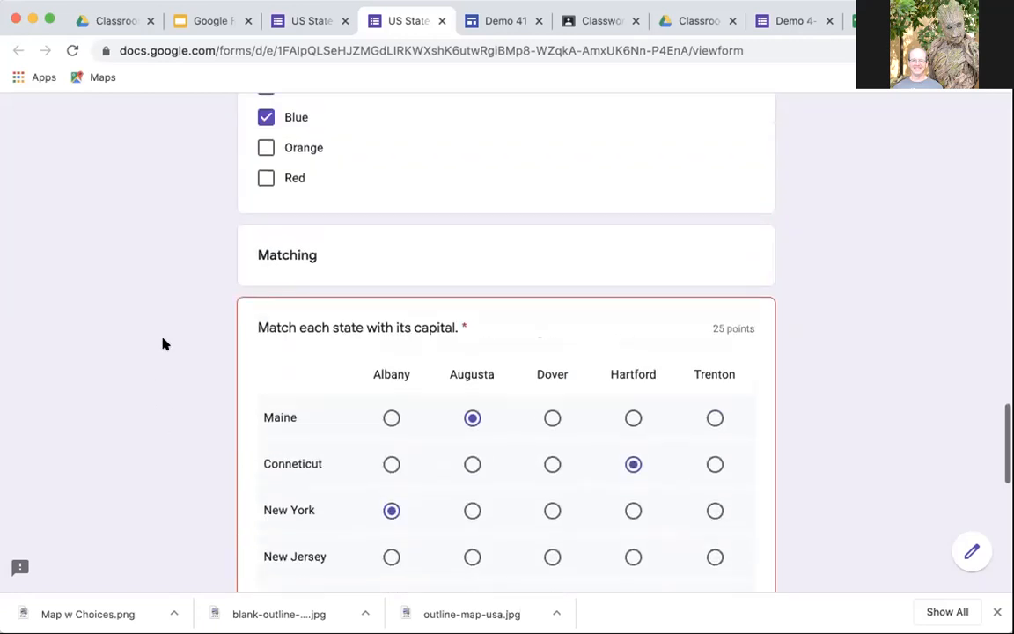
scroll(163, 343, "up", 8)
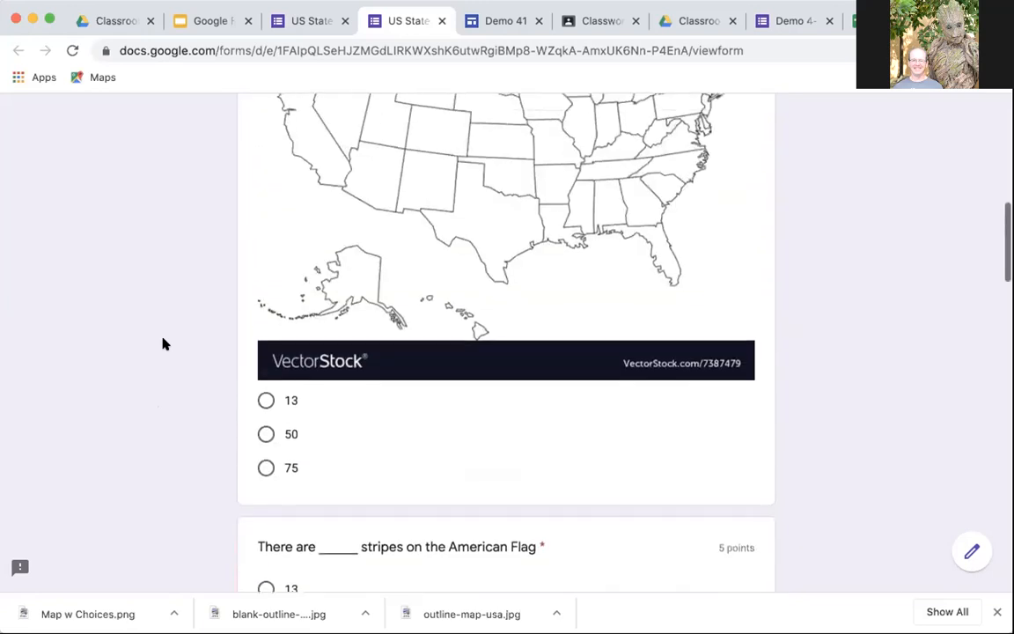
scroll(163, 344, "up", 8)
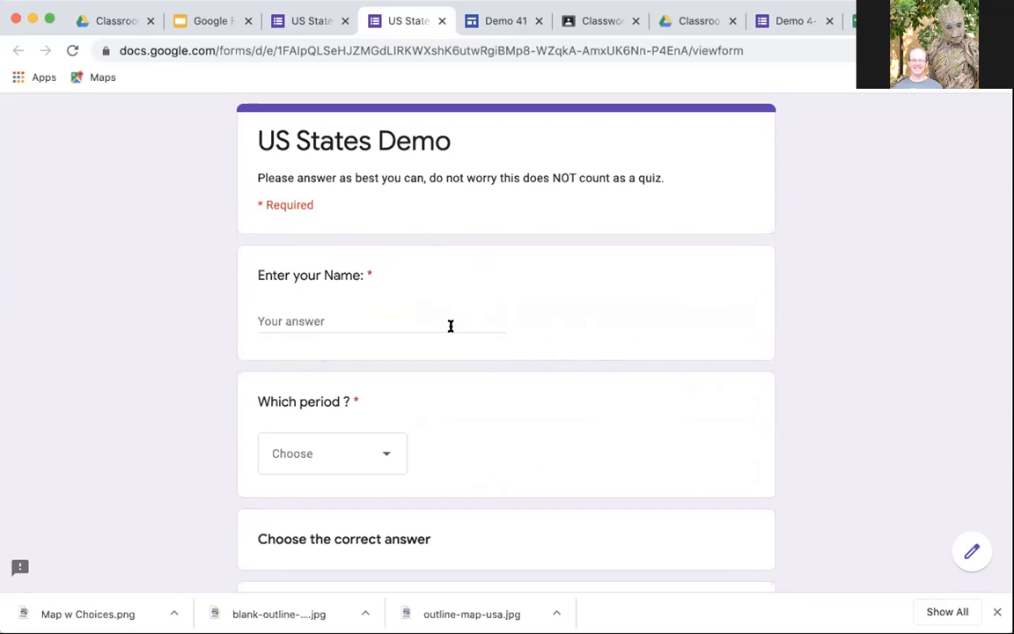
scroll(451, 325, "down", 5)
scroll(450, 332, "down", 9)
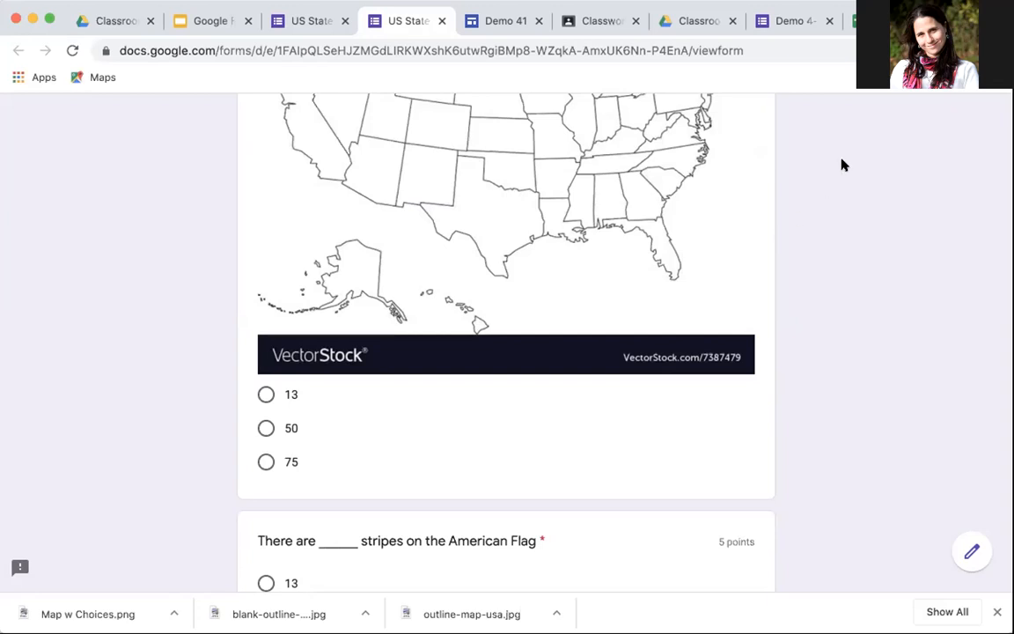
scroll(843, 164, "up", 10)
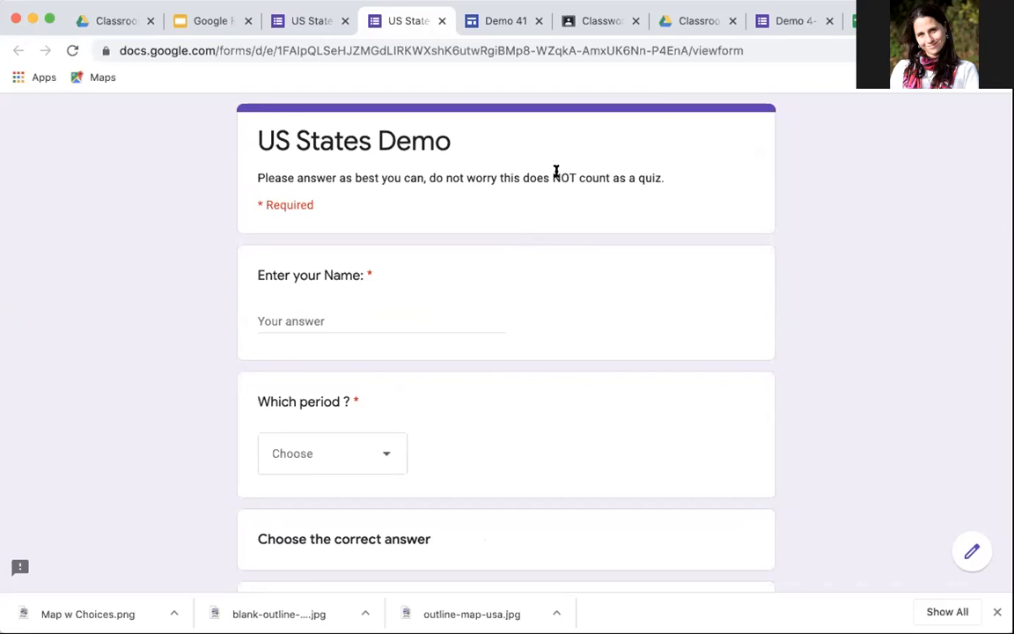
left_click_drag(556, 175, 470, 173)
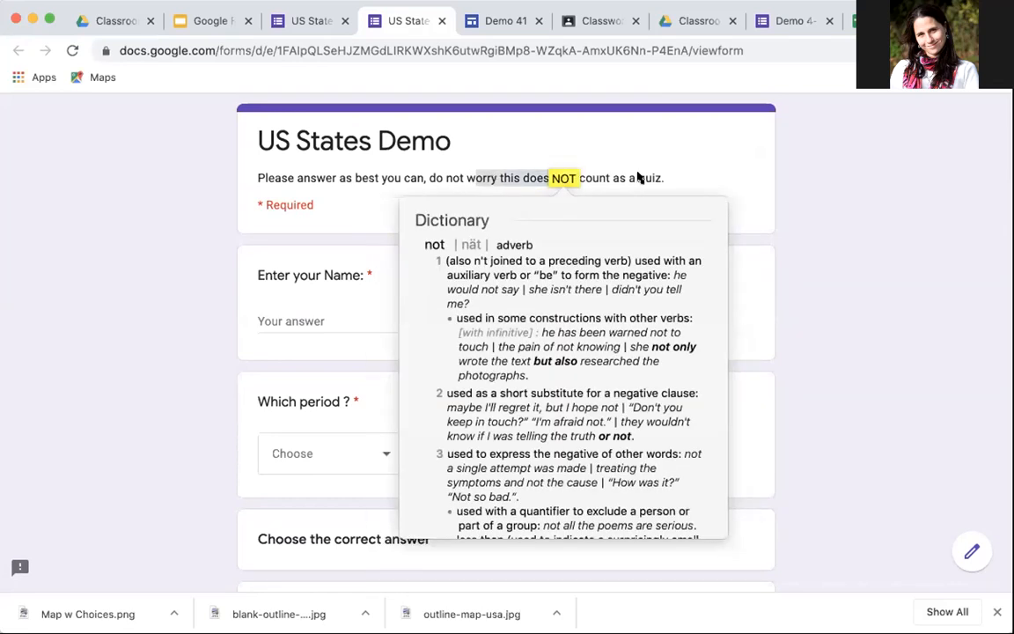
left_click(646, 176)
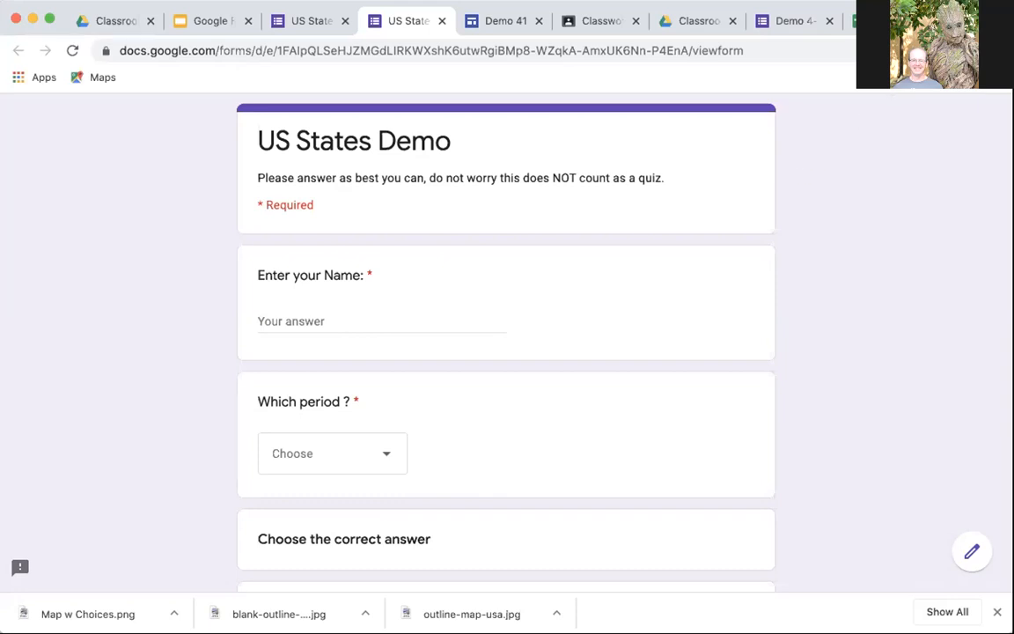
Open the Chrome Web Store in a new browser tab, search it for "screen reader", and look through the extensions found.
key("super+t")
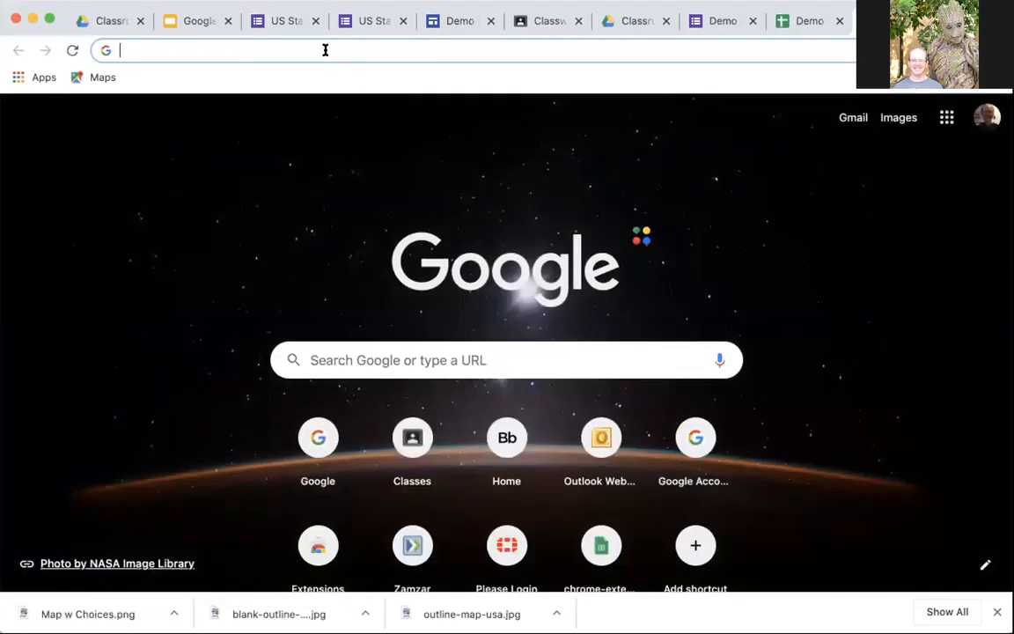
left_click(26, 81)
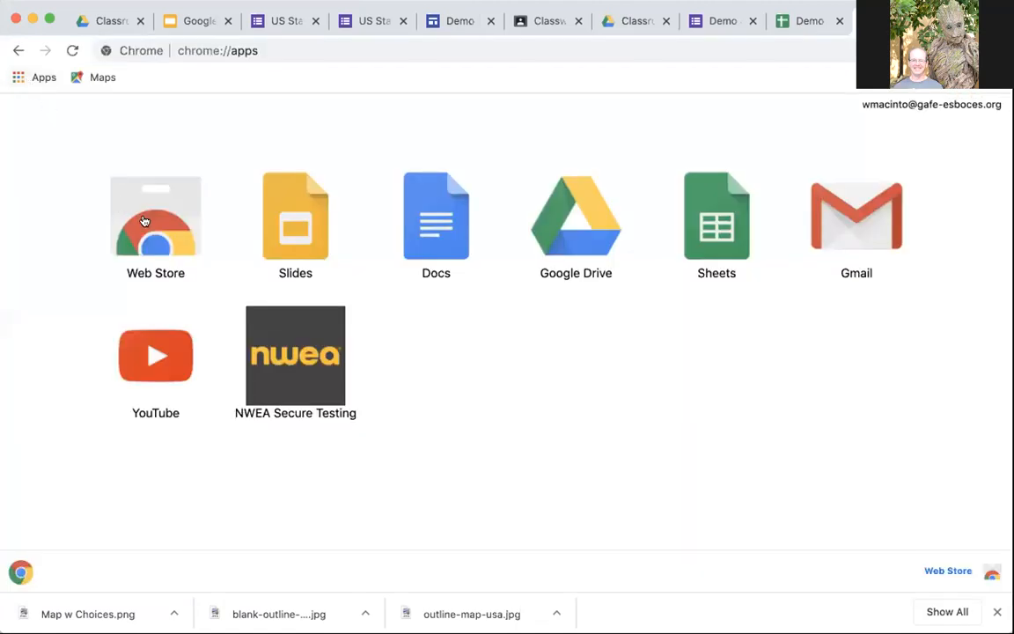
left_click(146, 221)
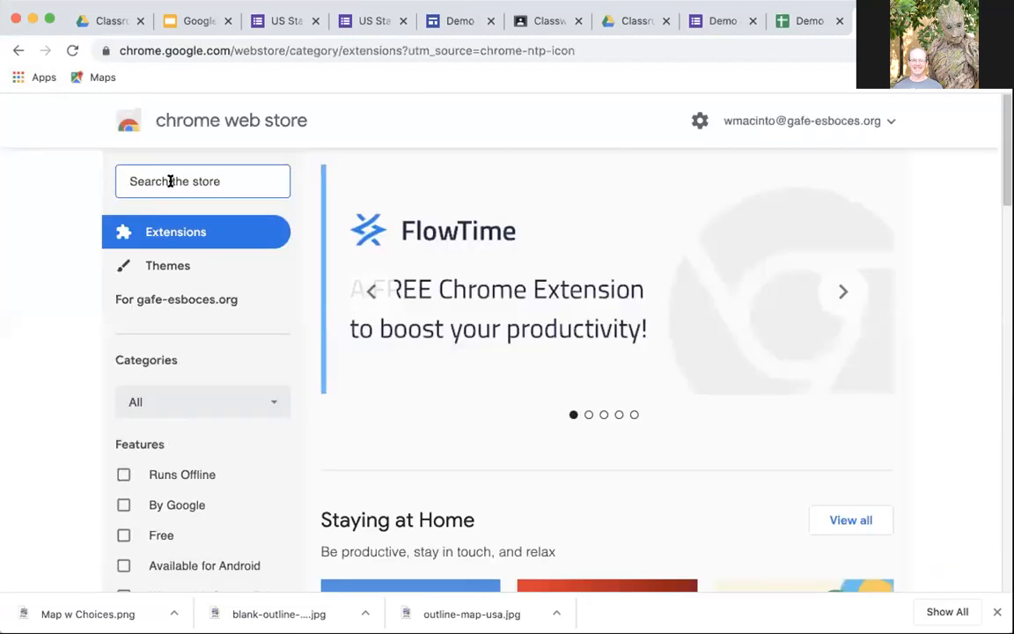
left_click(171, 180)
type("screen reader")
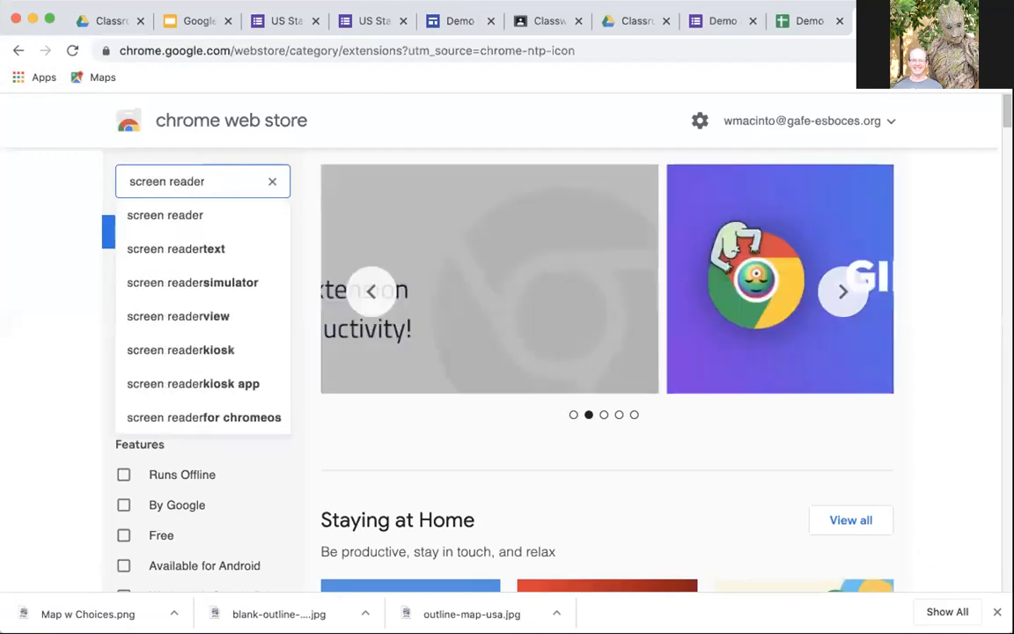
key("Return")
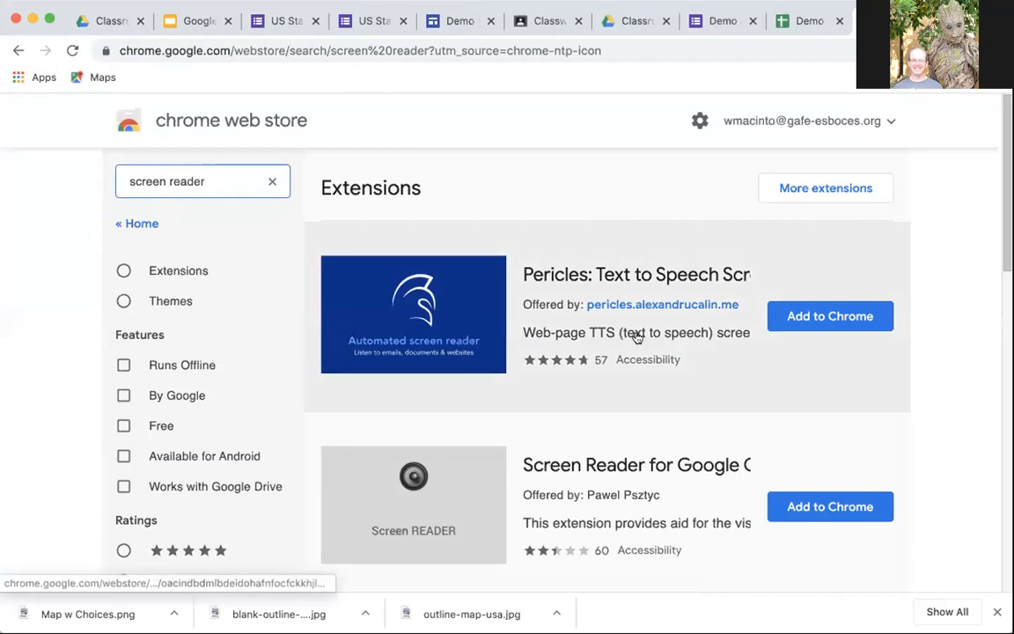
scroll(637, 337, "down", 5)
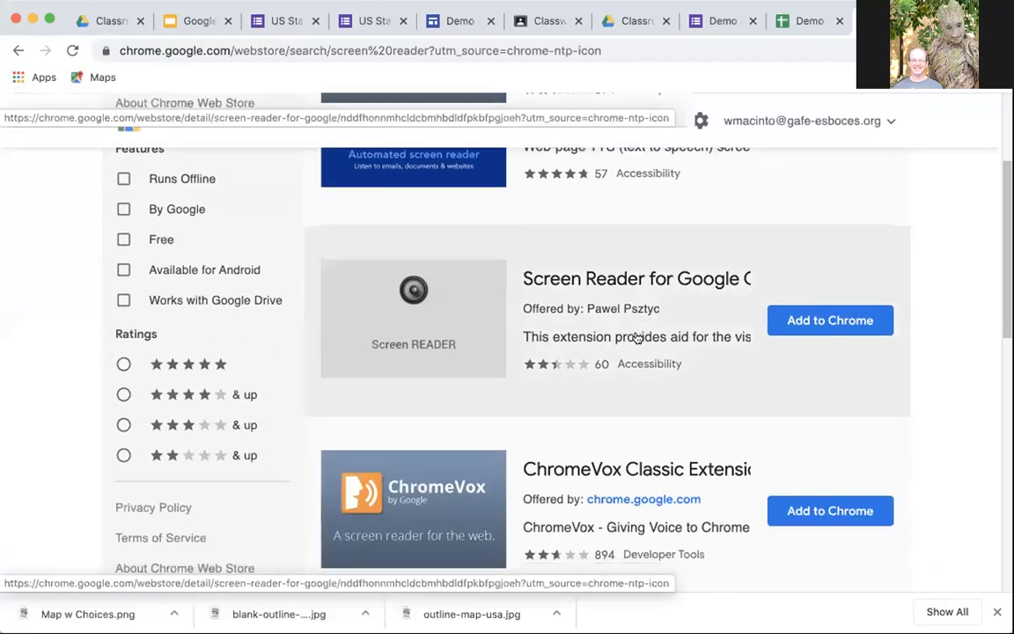
Search the Chrome Web Store for "captivoice", look at the extension found, and close the store's browser tab.
scroll(637, 337, "up", 5)
triple_click(205, 172)
type("captiv")
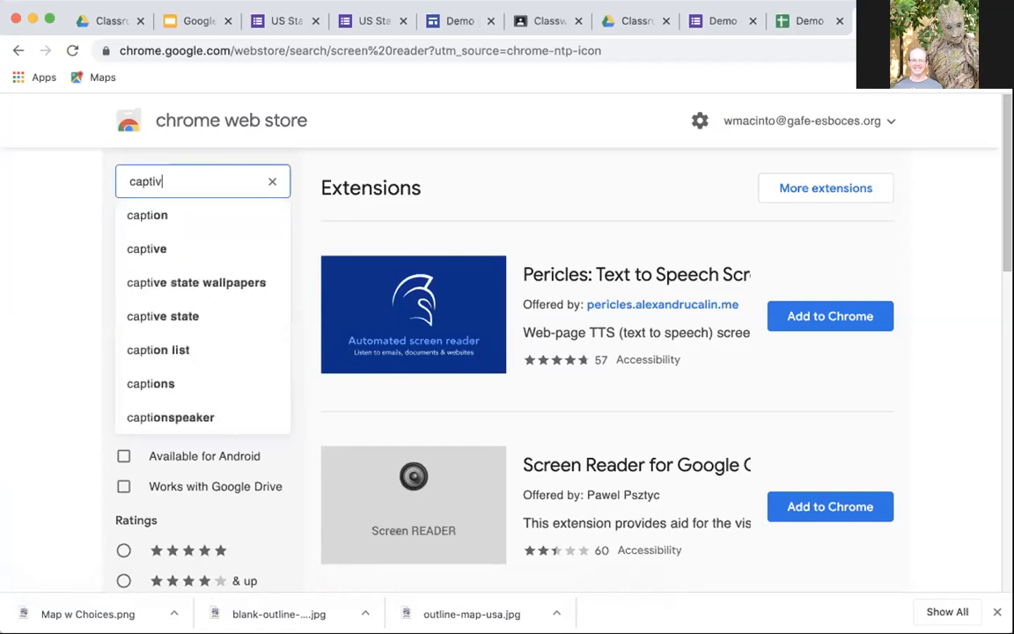
type("ou")
key("BackSpace")
key("BackSpace")
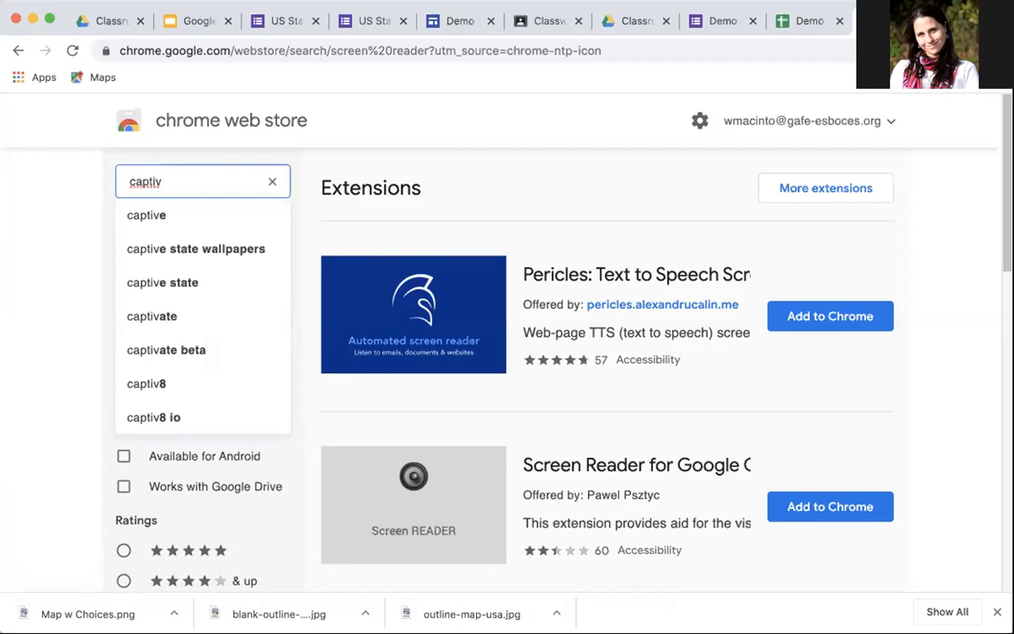
type("oice")
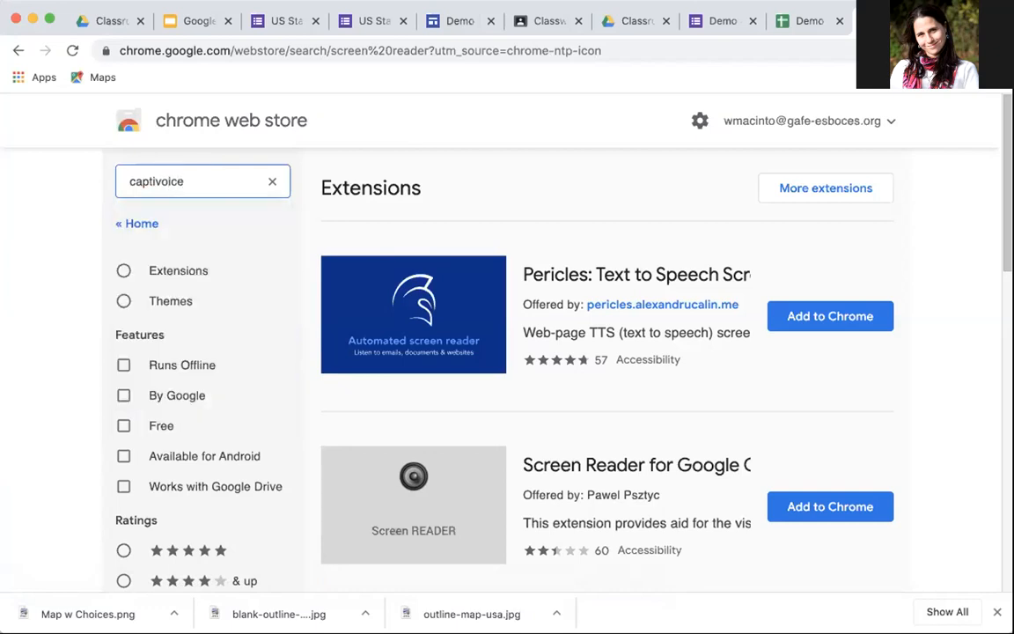
key("Return")
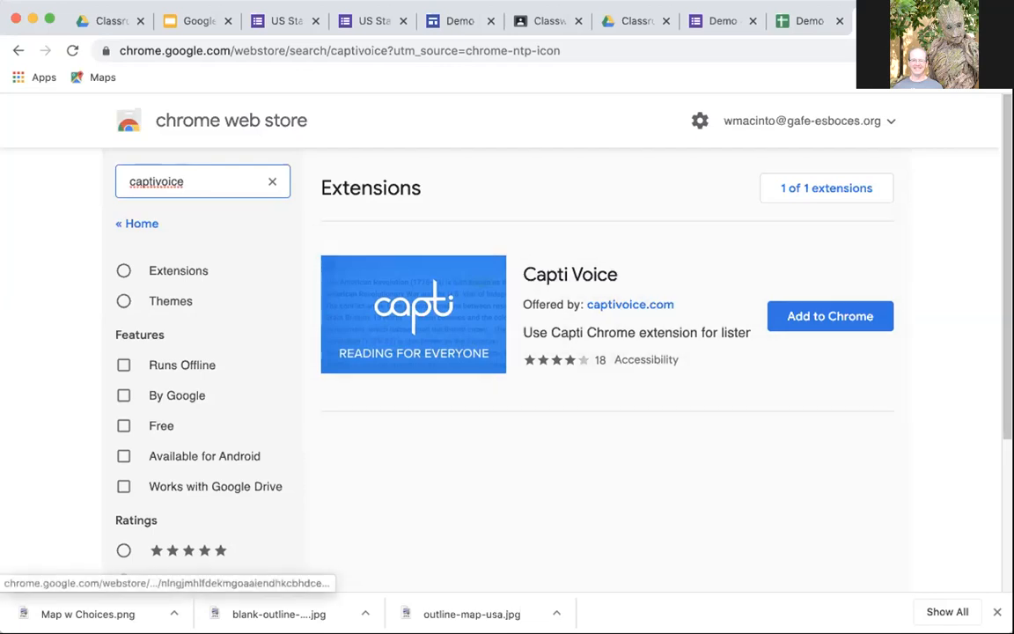
left_click(927, 22)
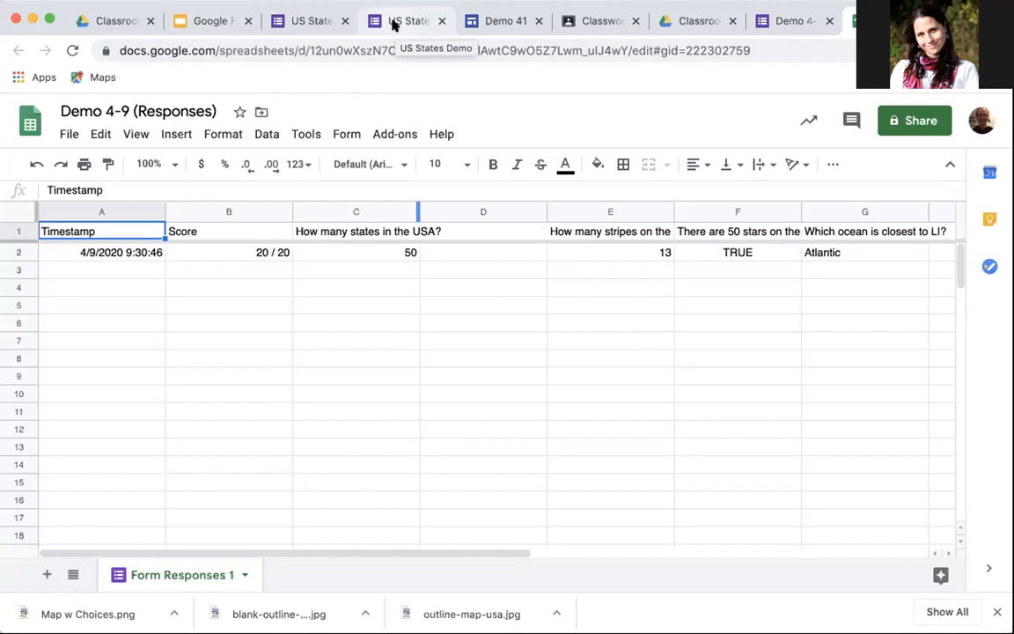
In the Demo 4-9 form, change the blank multiple-choice question to File upload and allow respondents to upload files to Drive.
left_click(771, 22)
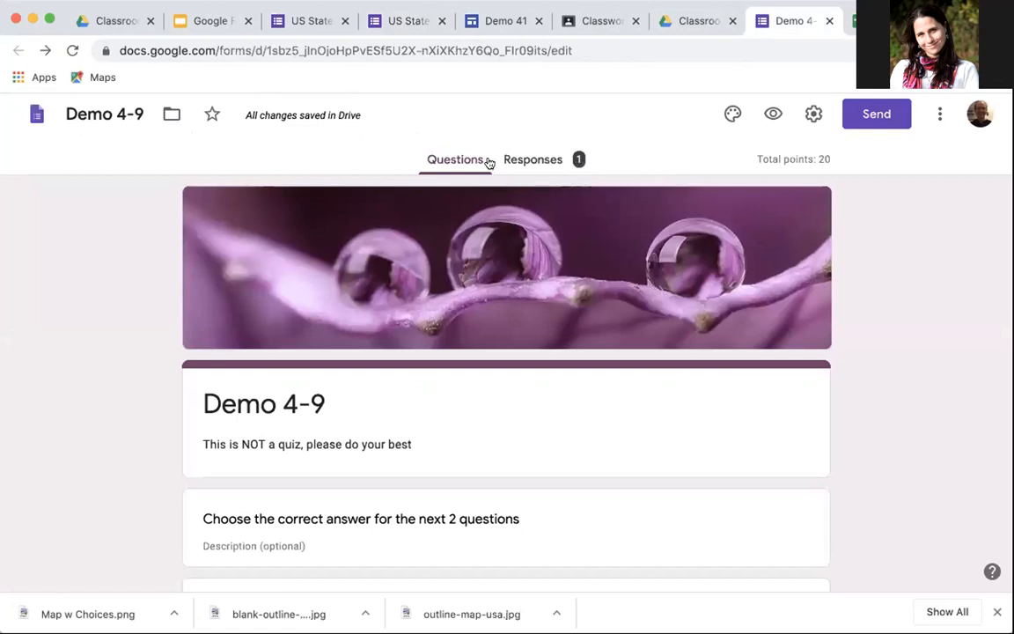
scroll(466, 305, "down", 1)
scroll(467, 306, "down", 10)
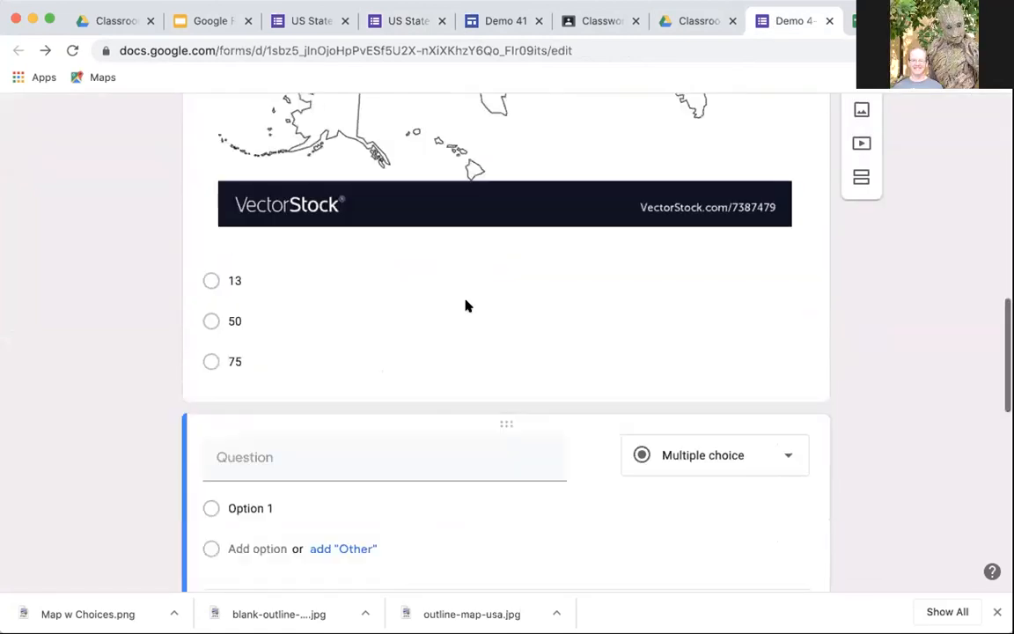
scroll(466, 305, "down", 5)
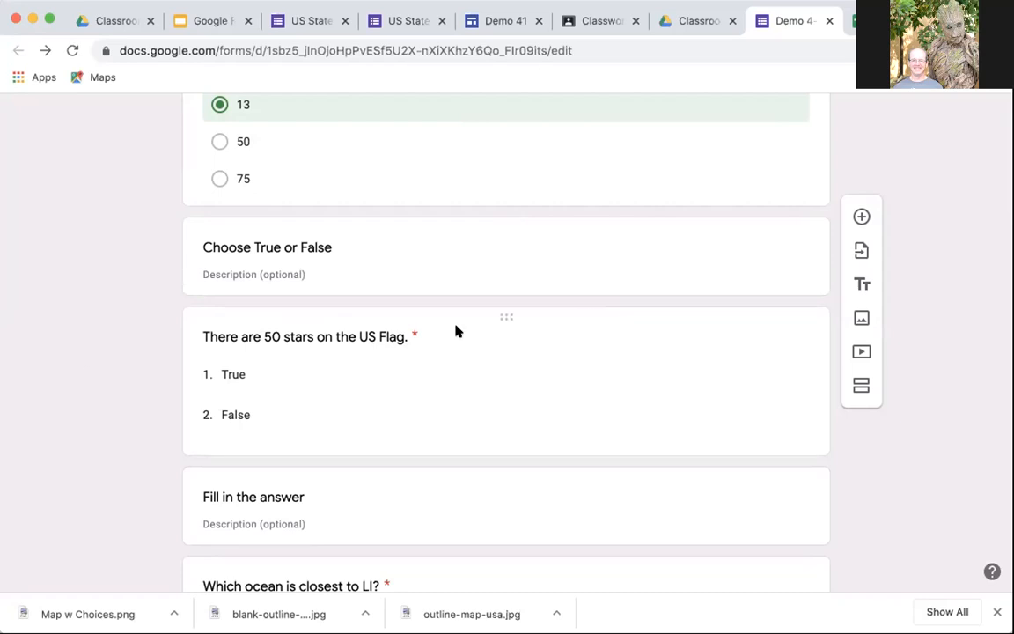
scroll(455, 327, "down", 2)
scroll(456, 324, "down", 2)
scroll(456, 324, "up", 7)
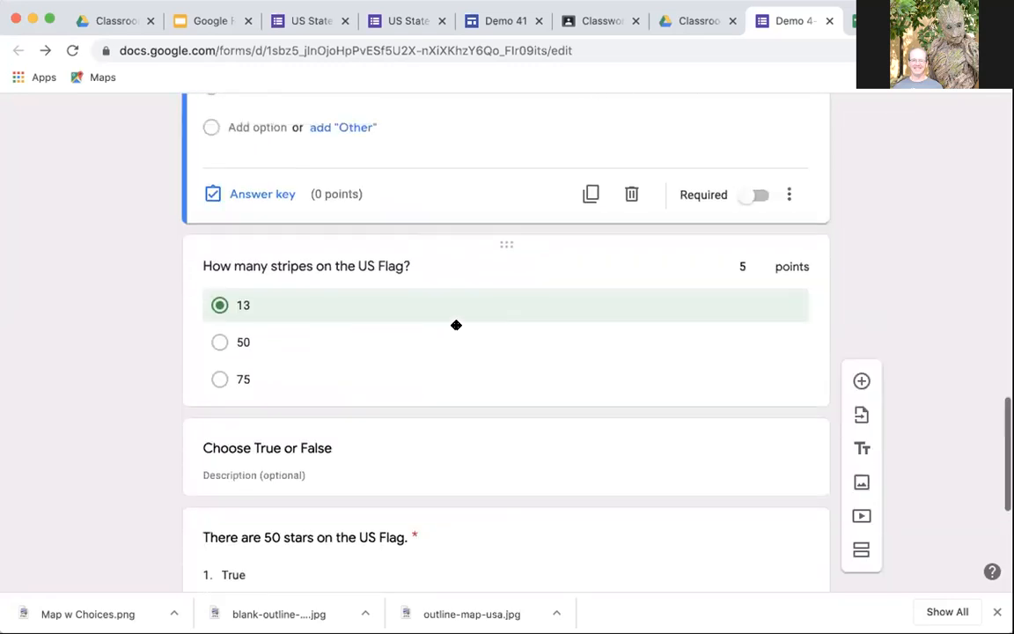
scroll(493, 331, "down", 2)
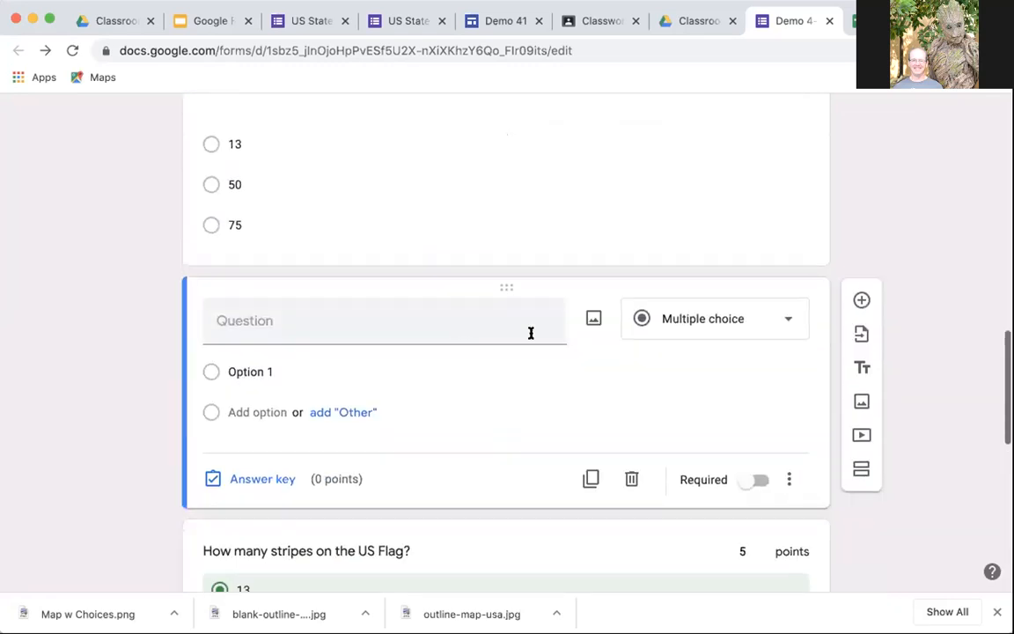
left_click(785, 325)
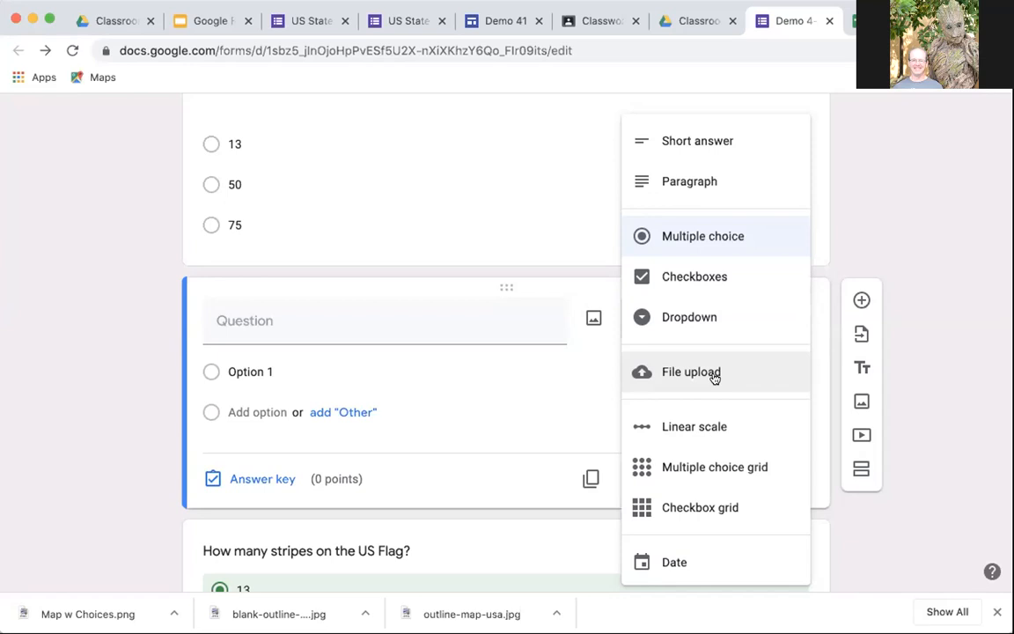
left_click(665, 373)
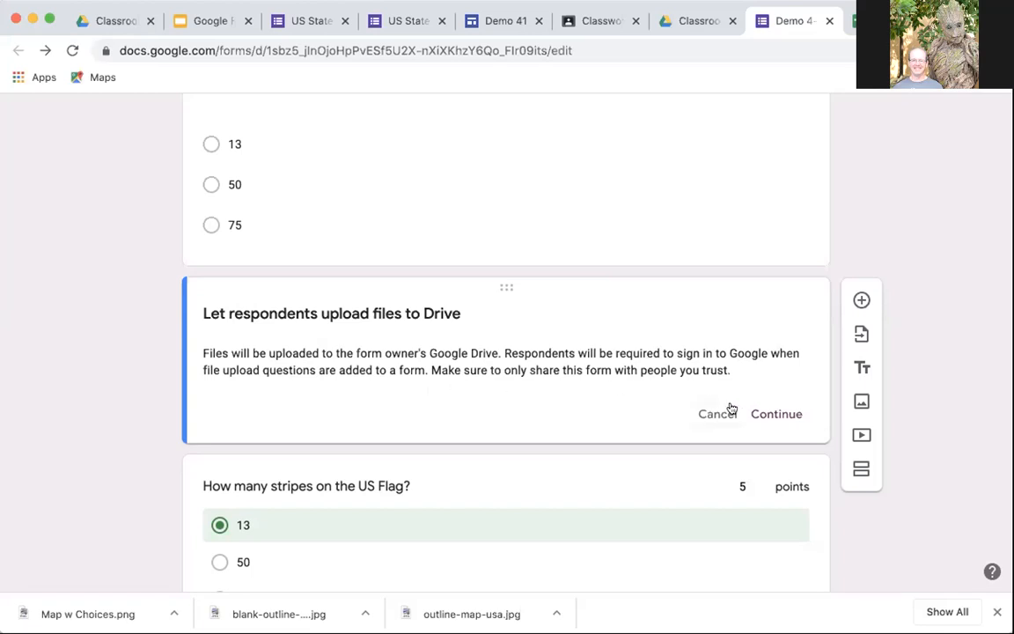
left_click(773, 416)
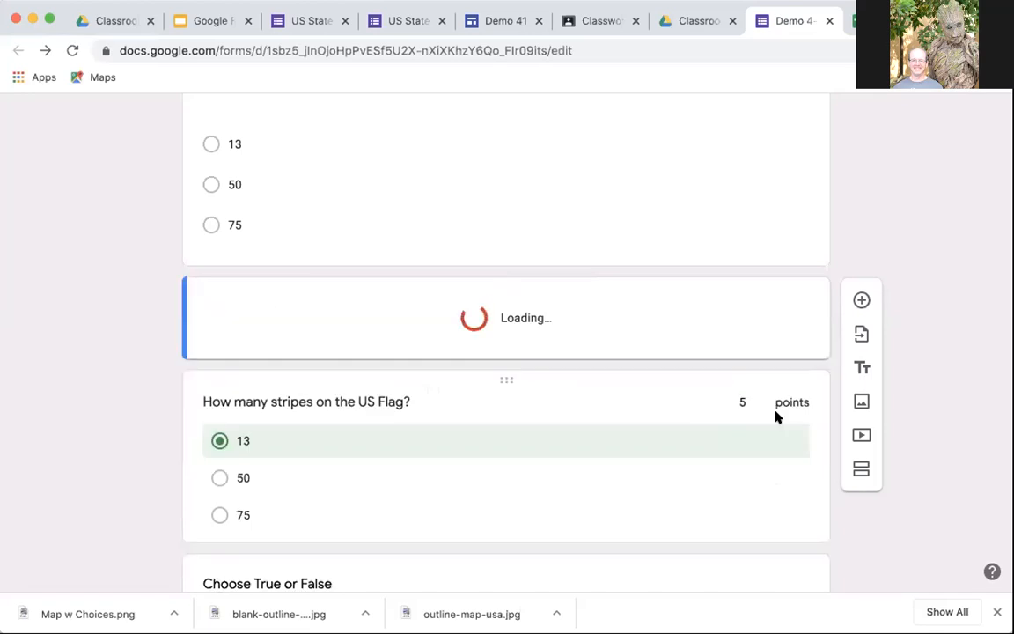
Title the file upload question "Take a photo of your work and upload it" and set its maximum file size to 100 MB.
type("T")
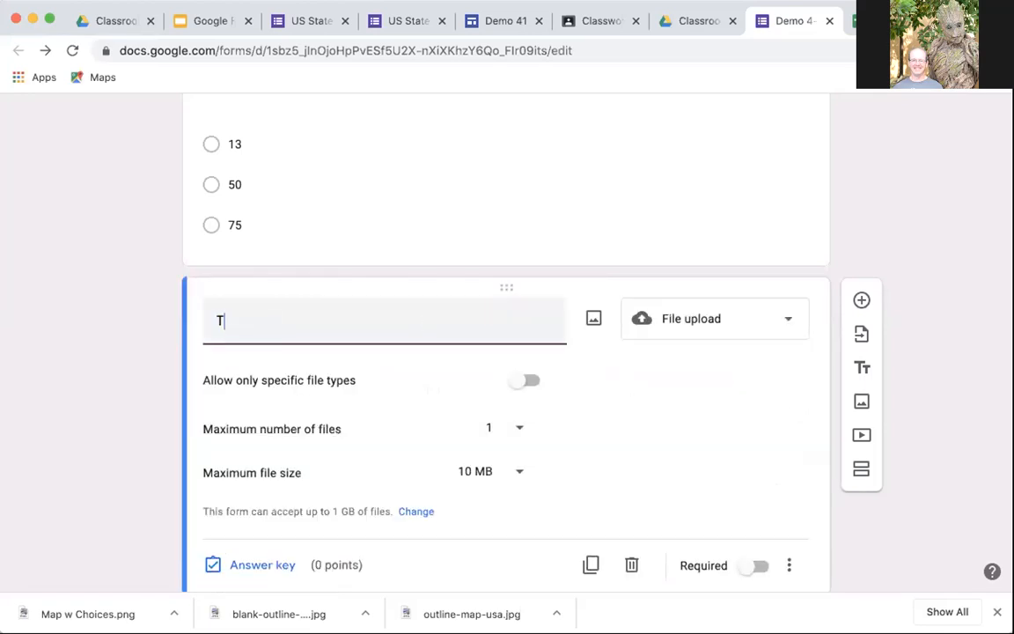
type("ake a photo o")
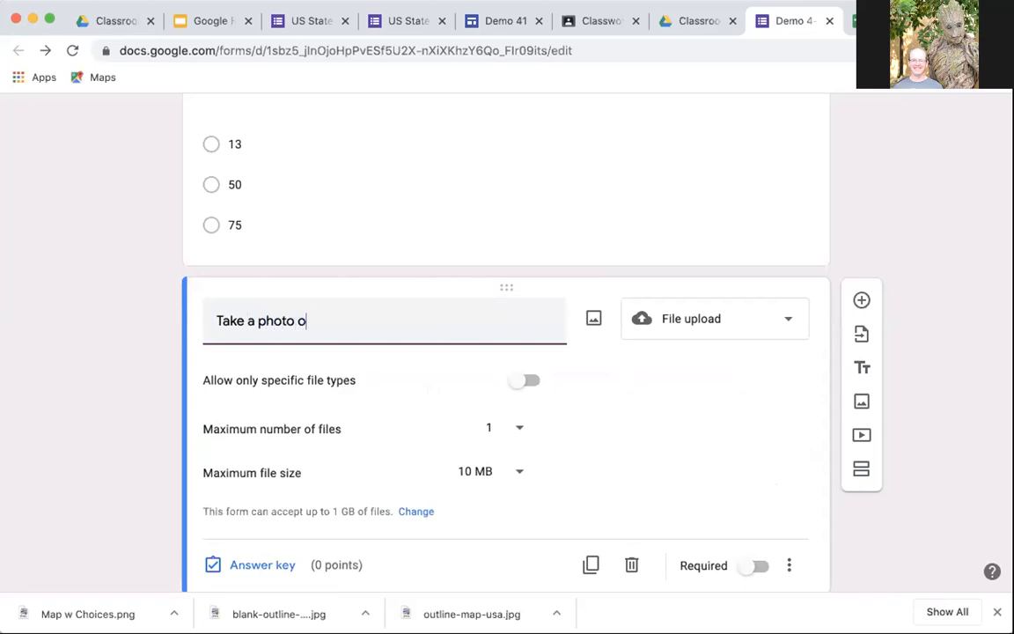
type("f your work and upload it")
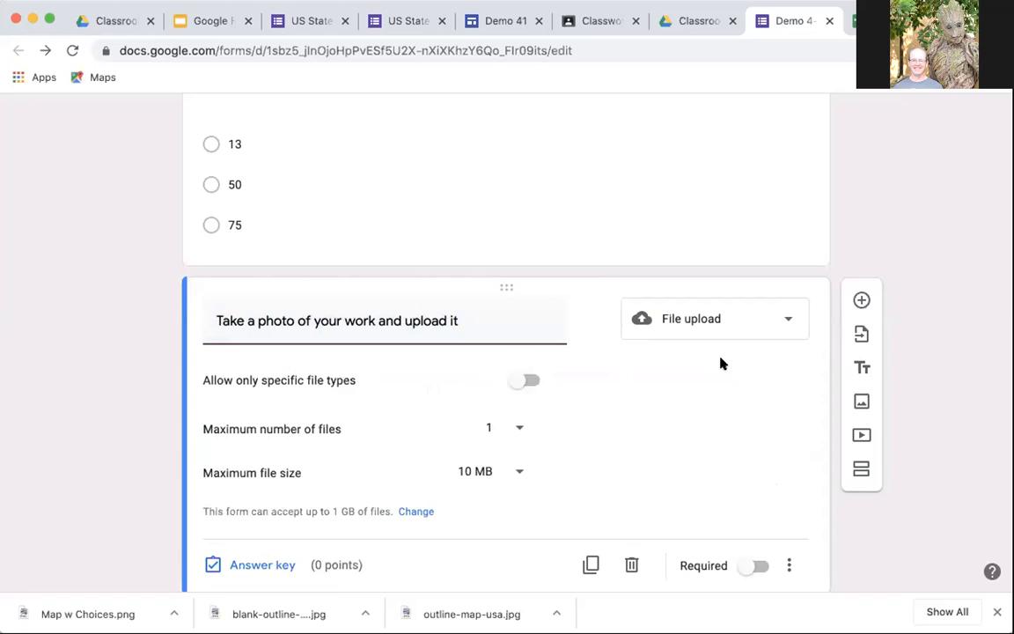
scroll(598, 390, "down", 3)
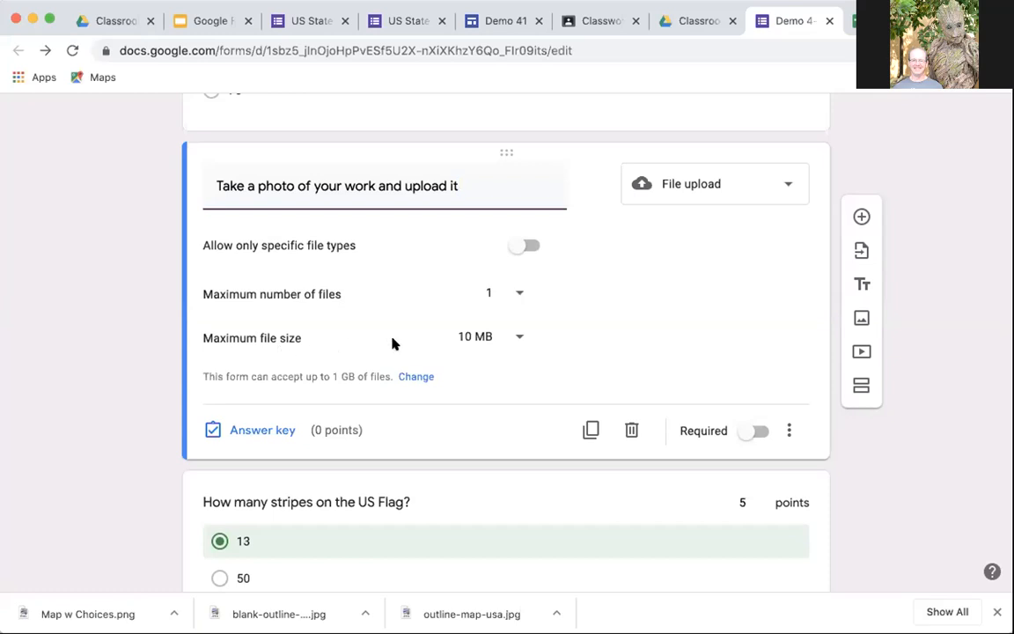
left_click(515, 342)
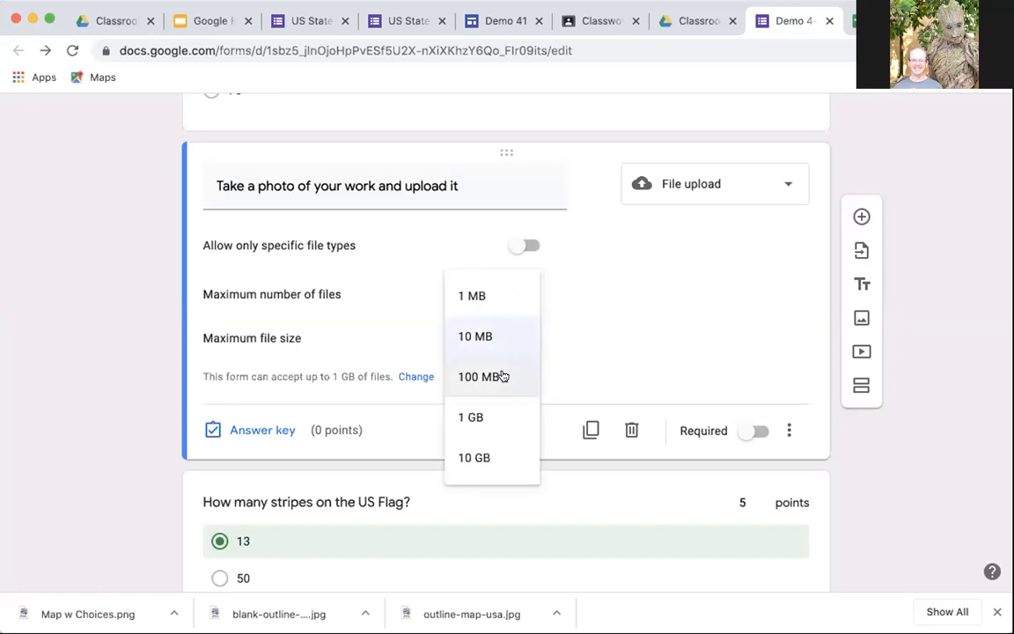
left_click(502, 377)
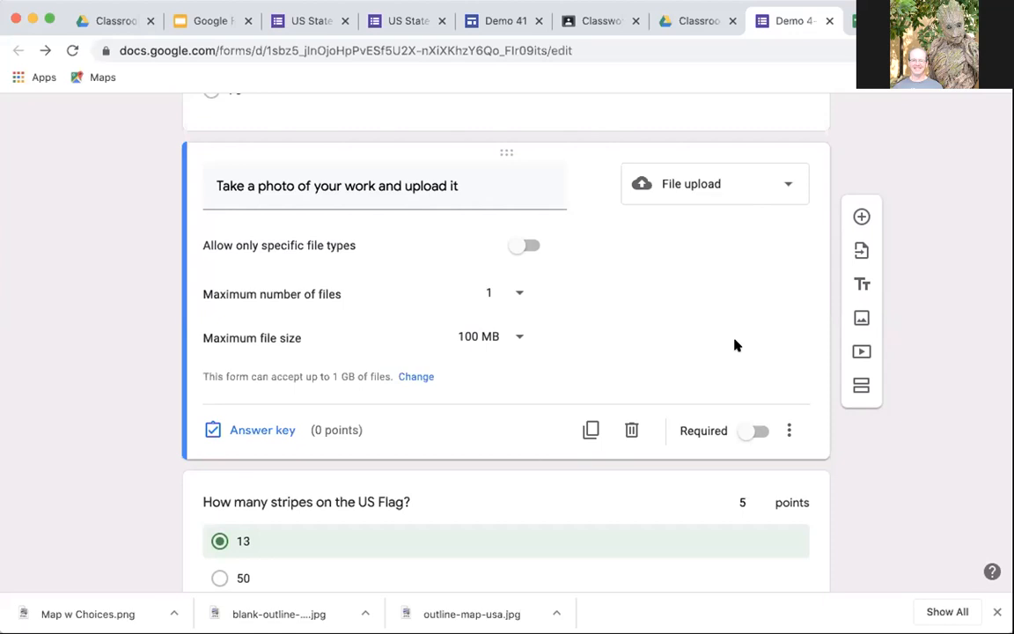
In the Classroom class's classwork, create an assignment titled "Take a photo of your work", and close the browser tab once the draft is saved.
left_click(588, 21)
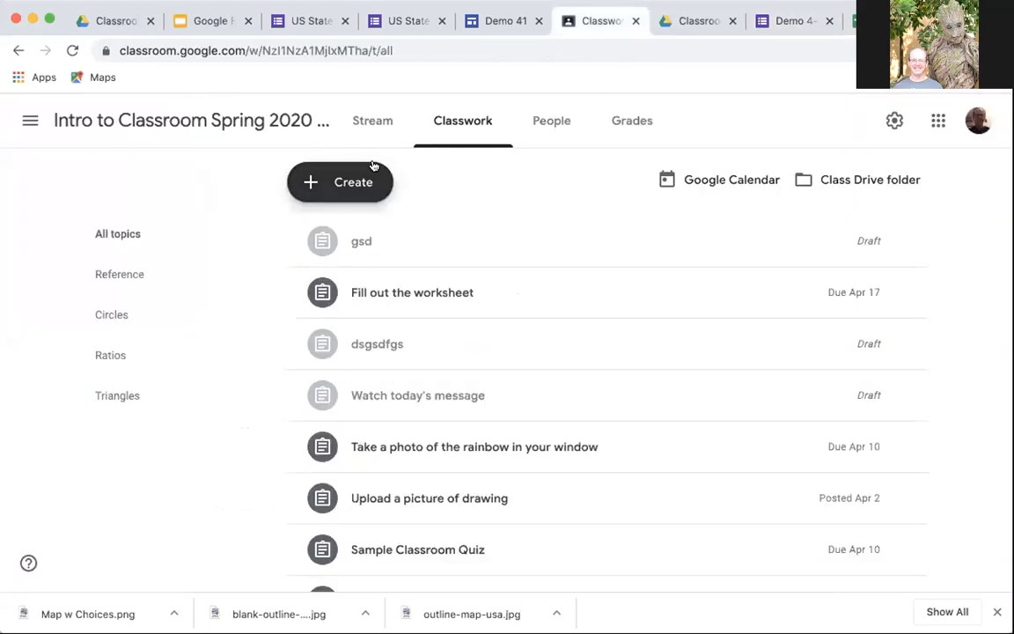
left_click(340, 185)
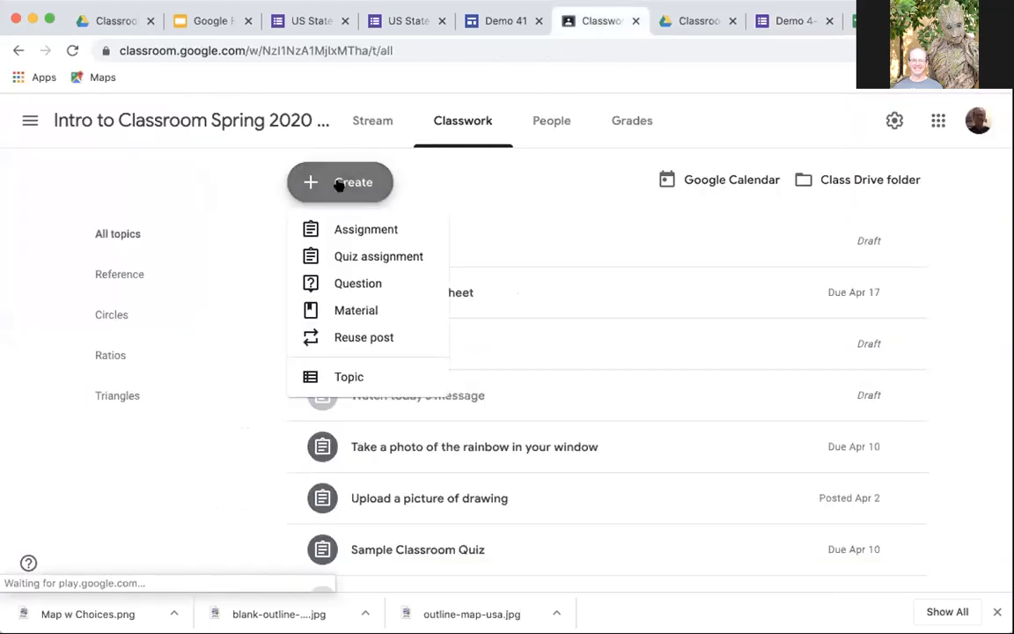
left_click(347, 232)
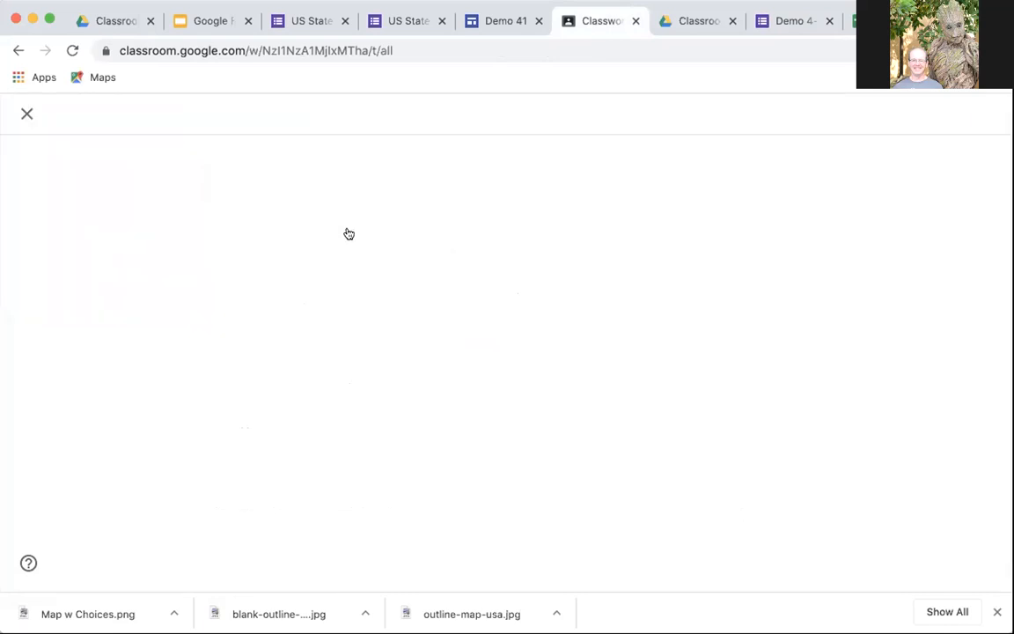
type("T")
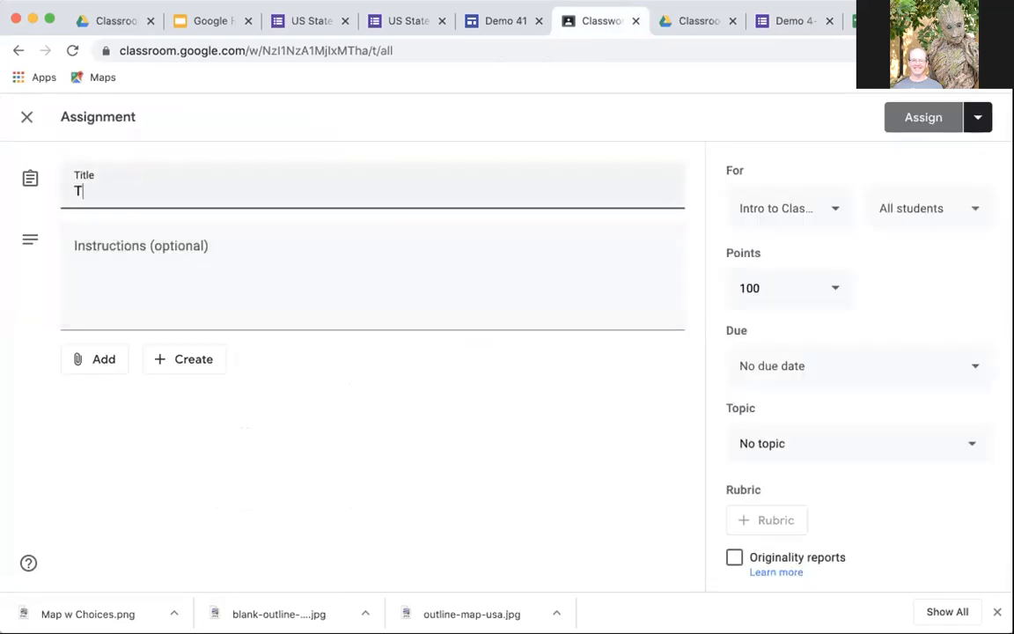
type("ake a photo o")
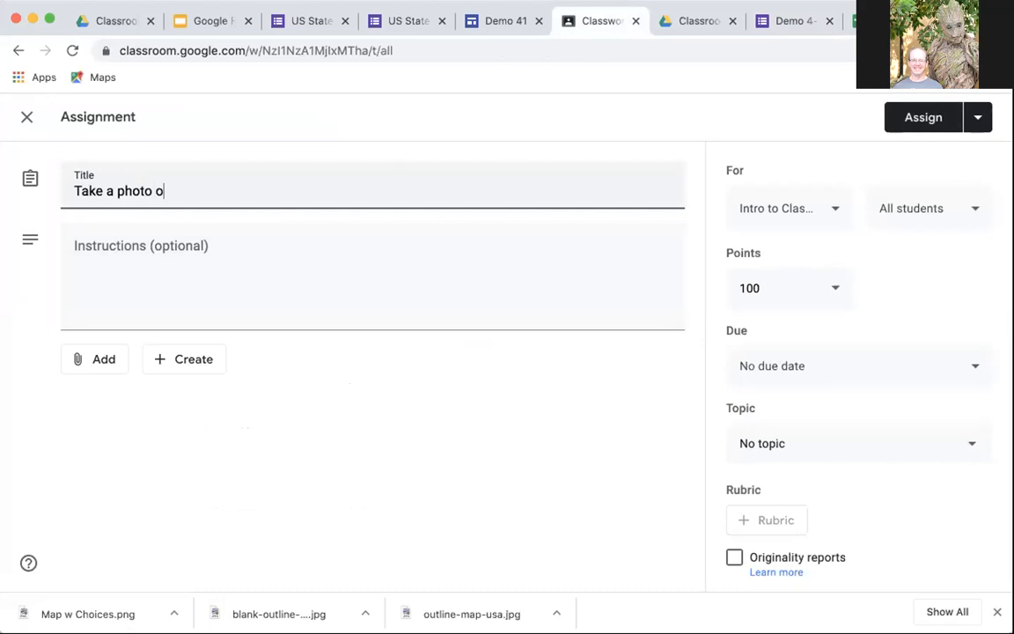
type("f your work")
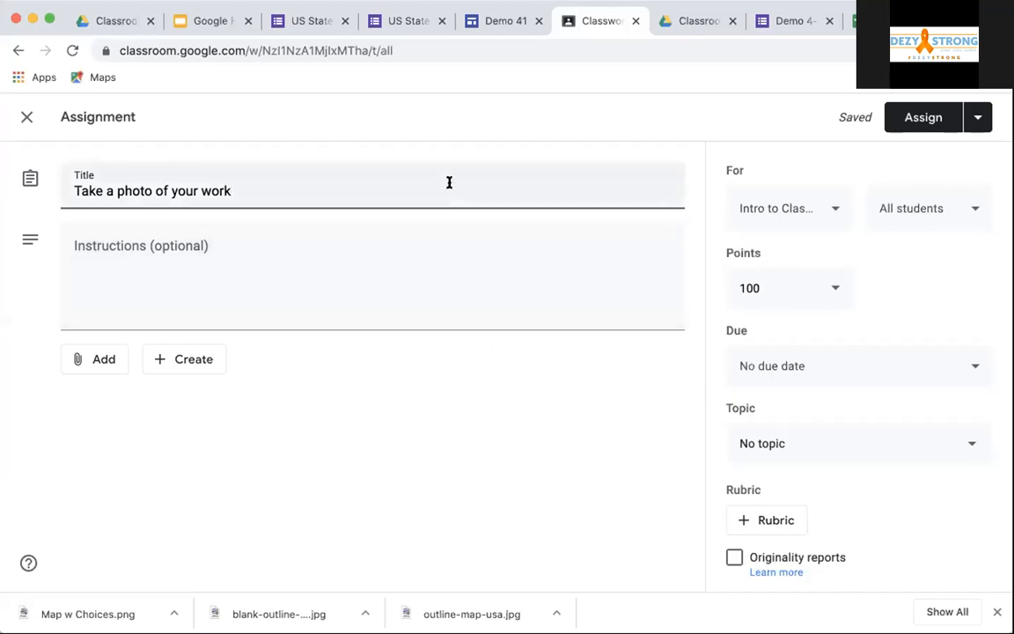
left_click(637, 19)
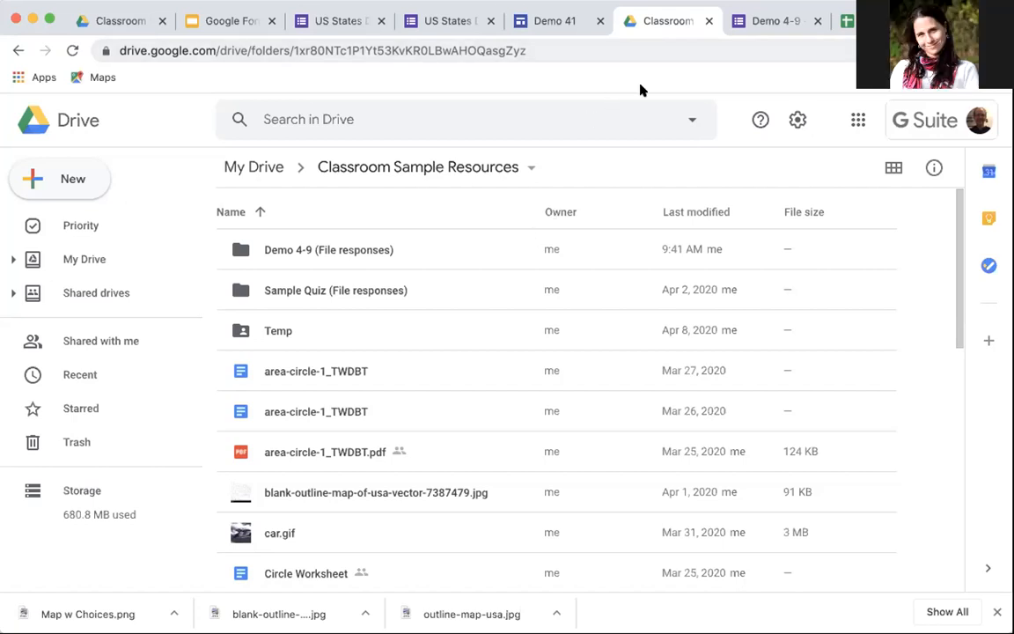
Open Google Classroom in a new browser tab and go to the classwork of the Intro to Classroom Spring 2020 class.
left_click(772, 21)
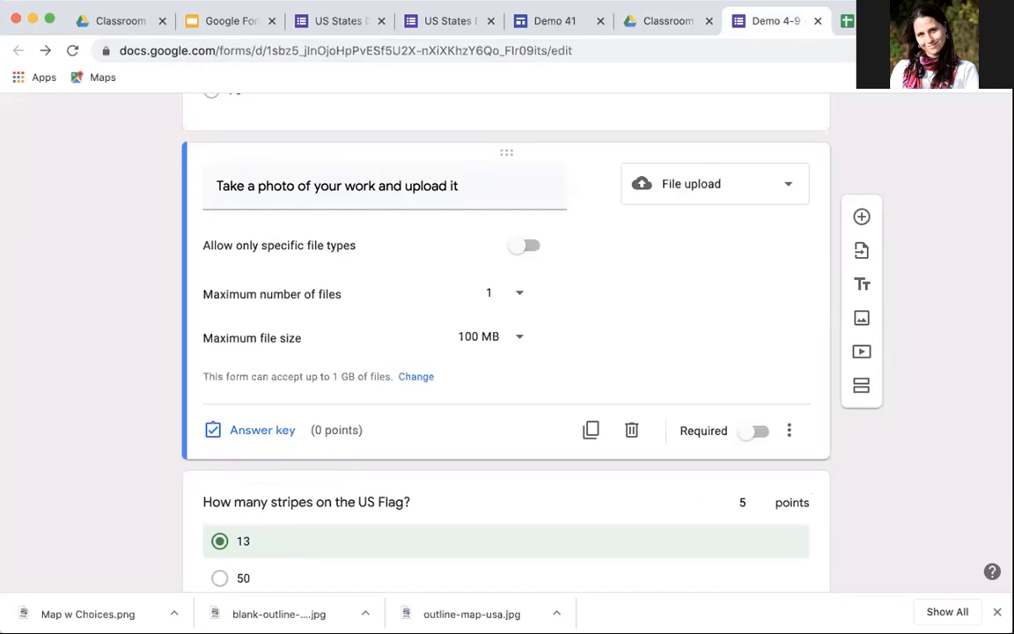
key("super+t")
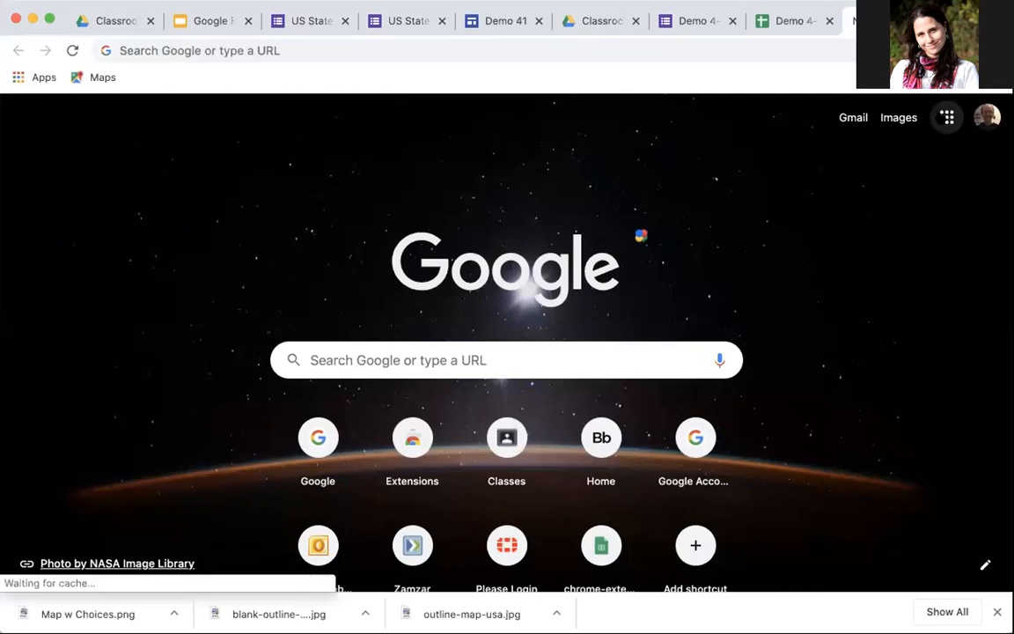
left_click(947, 117)
scroll(825, 352, "down", 2)
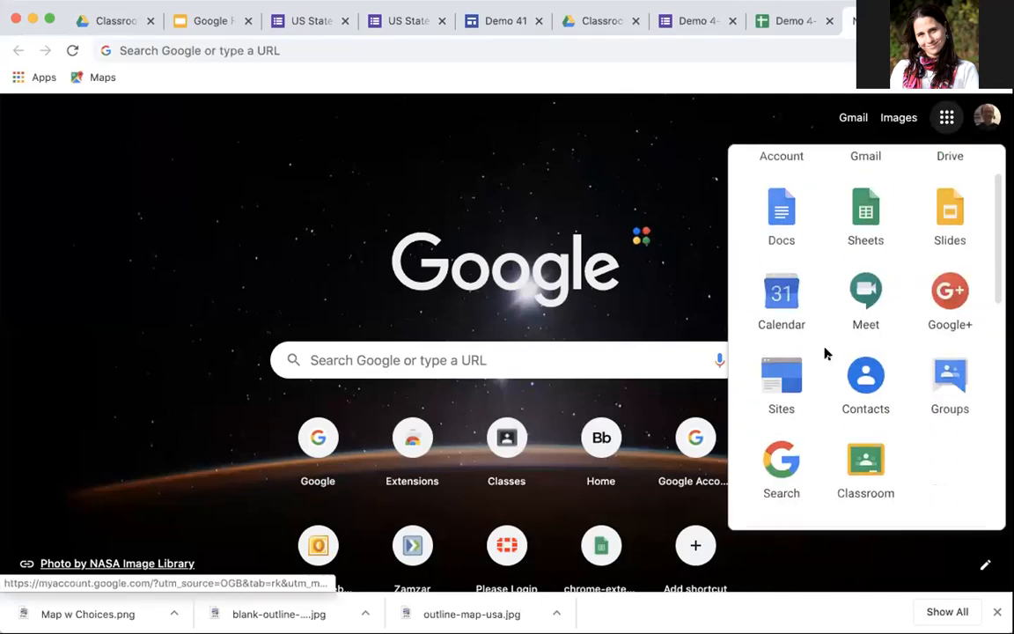
left_click(854, 464)
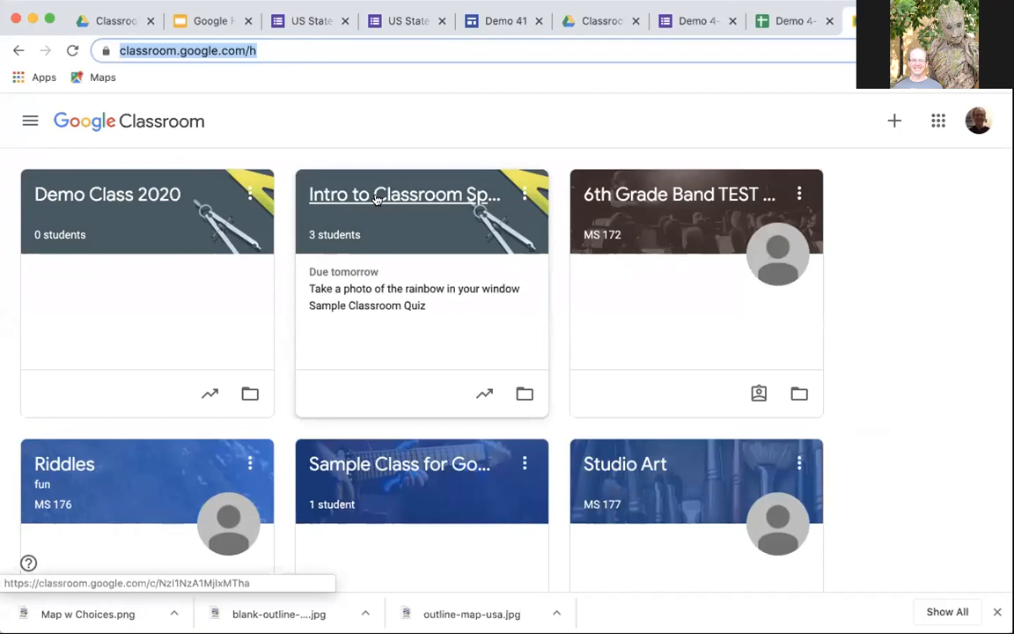
left_click(375, 197)
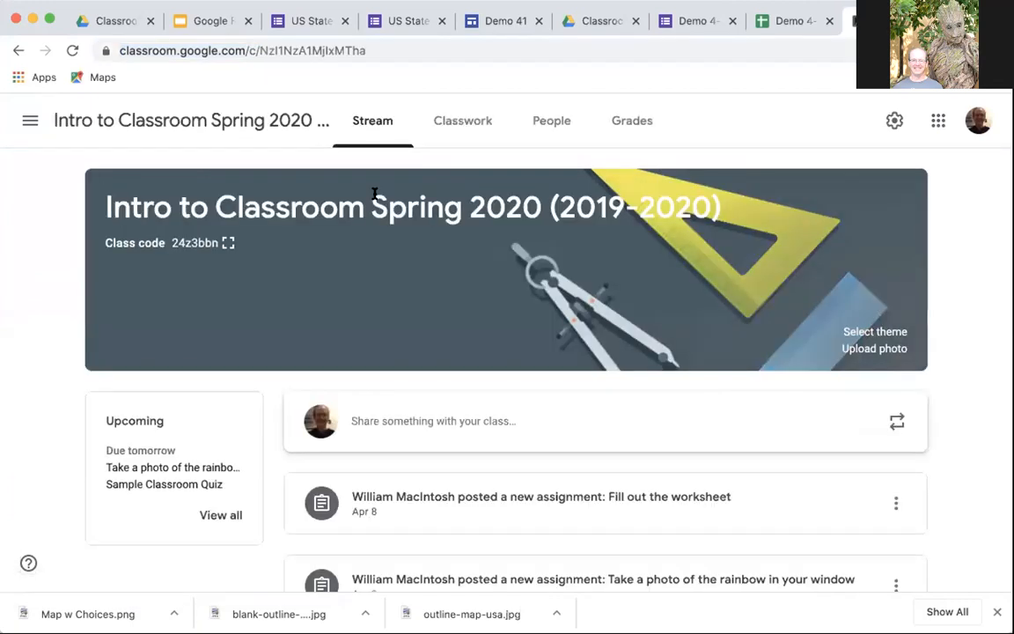
left_click(455, 125)
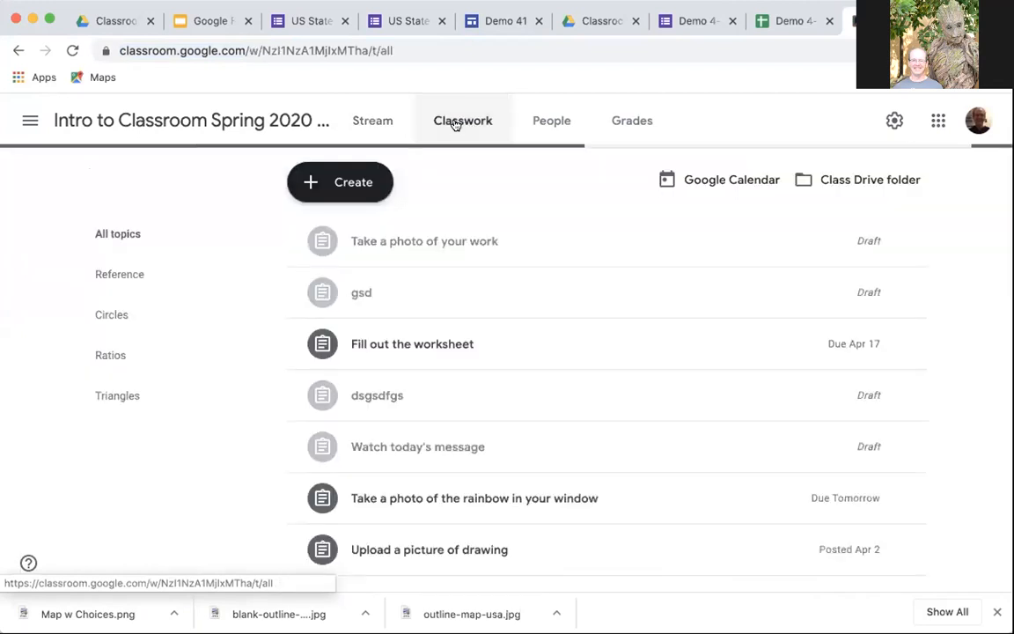
Open a new quiz assignment to examine its attached Blank Quiz form and grade importing option, and close it without assigning.
left_click(311, 184)
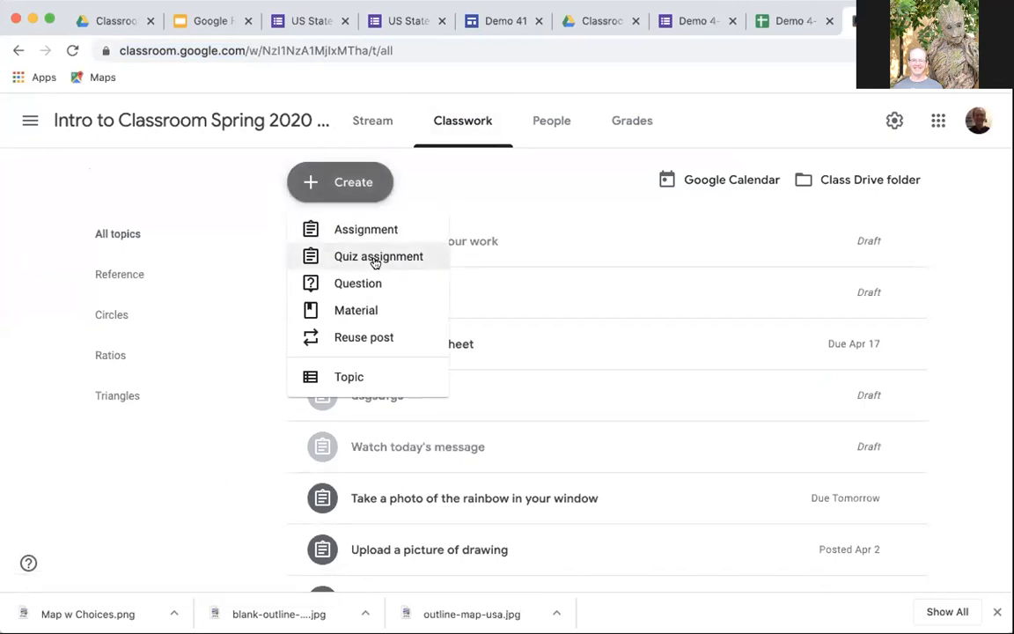
left_click(374, 261)
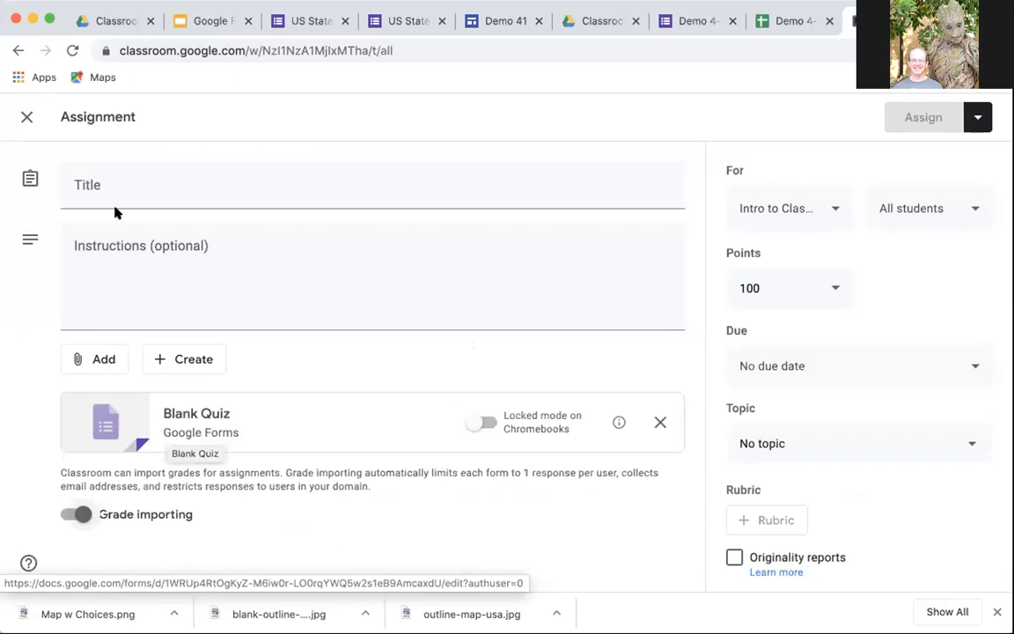
left_click(26, 118)
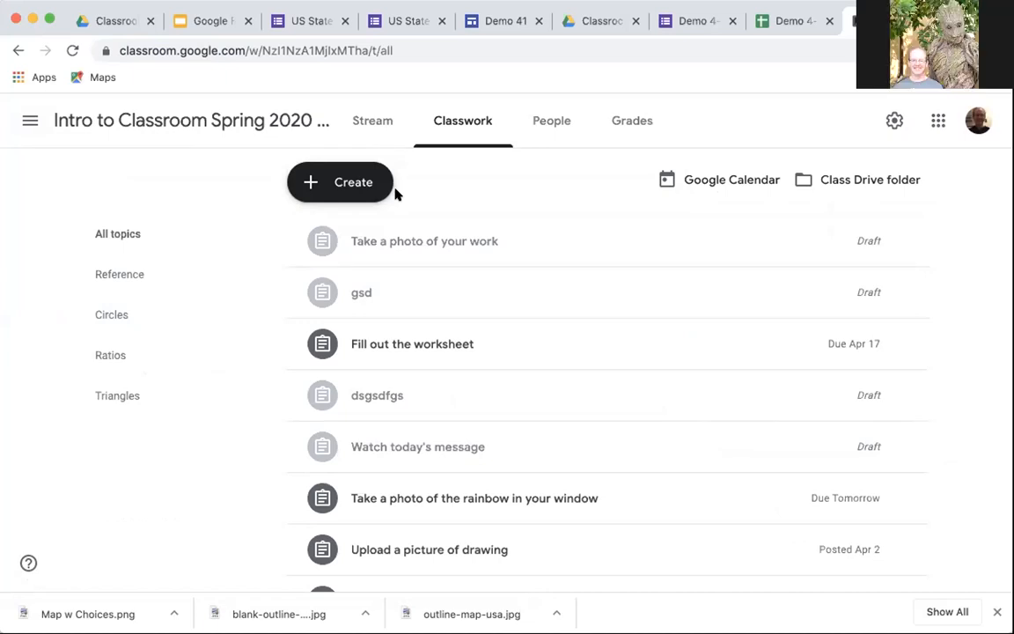
Create a new assignment in the class's classwork and title it "Try these practice problems".
left_click(337, 188)
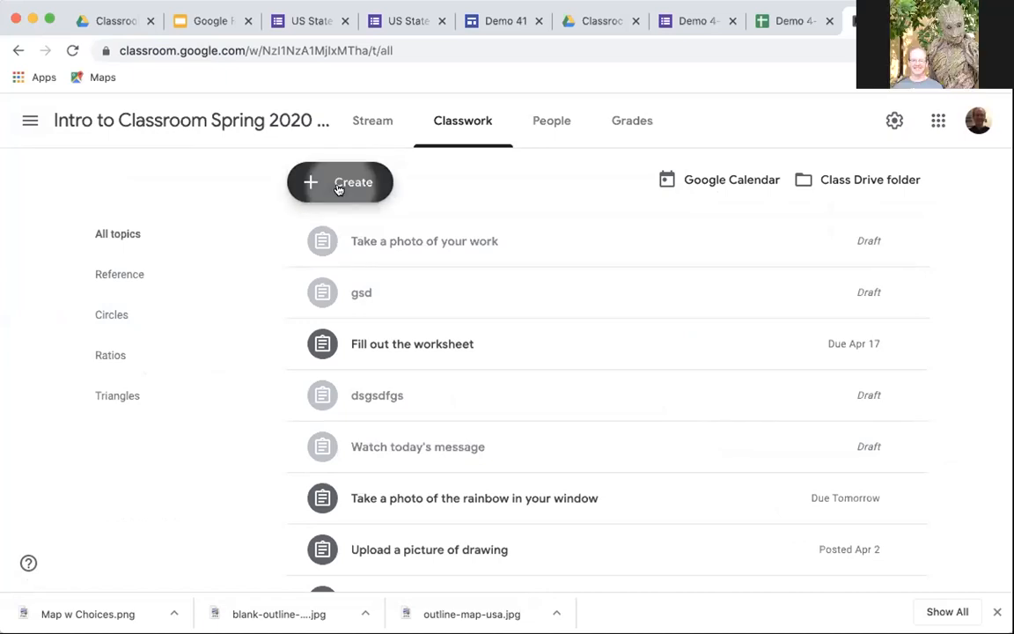
left_click(349, 231)
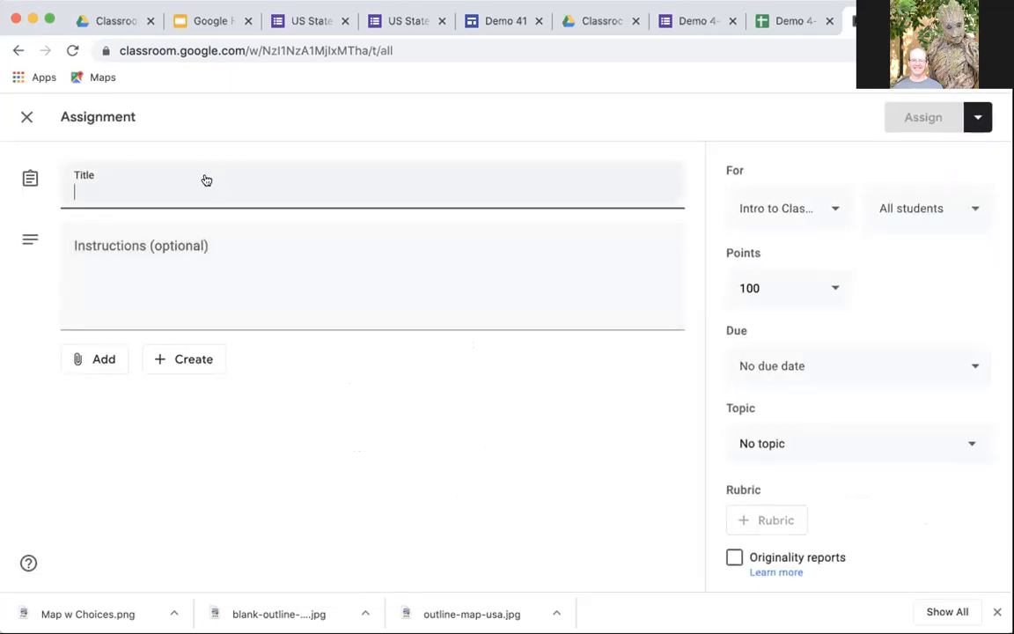
type("Try these practice problems")
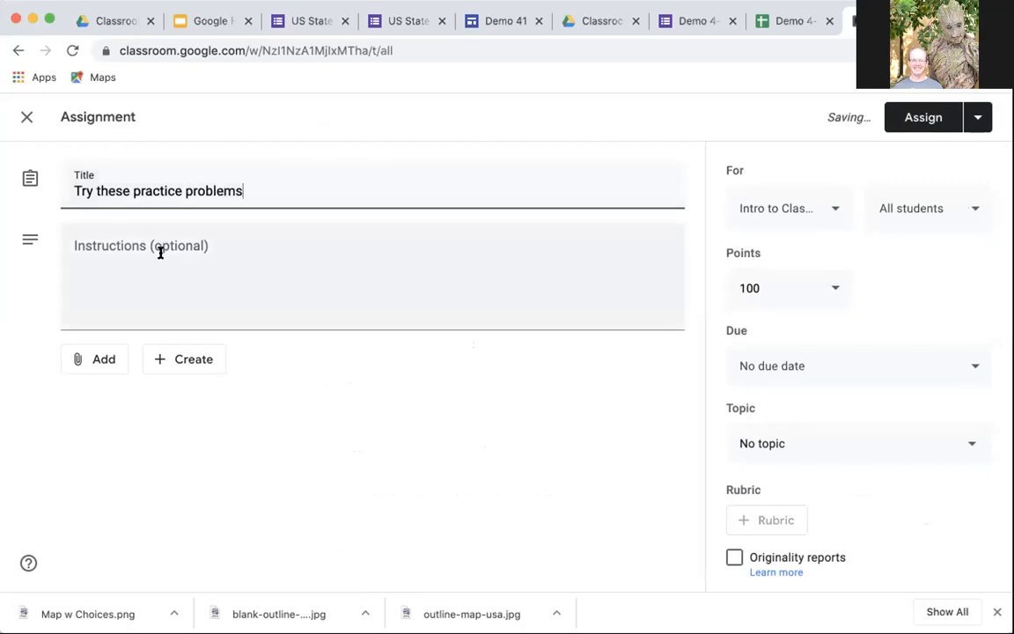
left_click(113, 250)
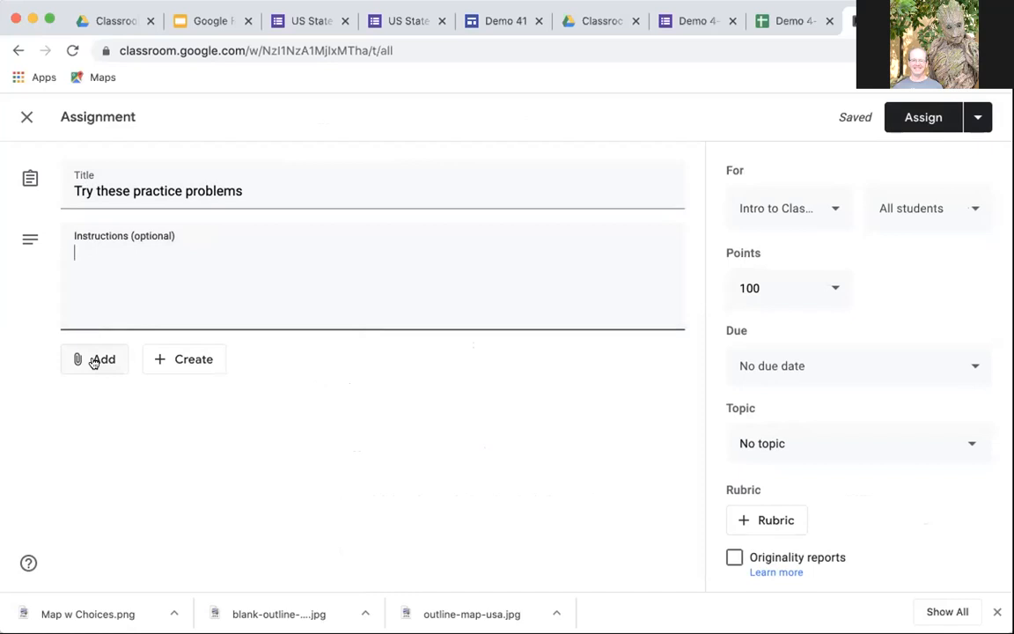
Attach the Demo 4-9 form from Google Drive to the assignment.
left_click(94, 362)
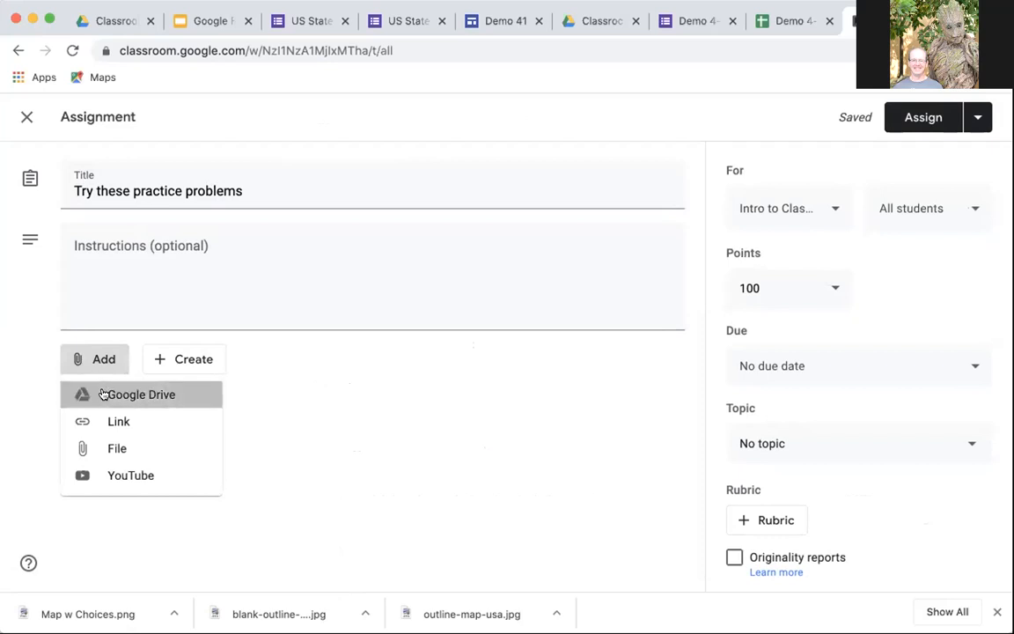
left_click(103, 393)
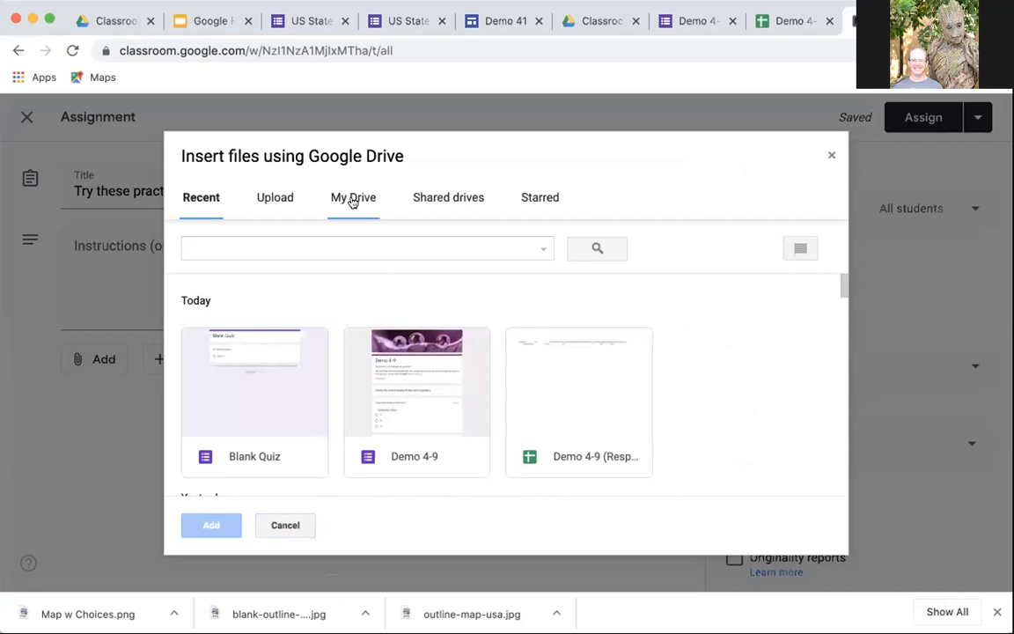
left_click(400, 401)
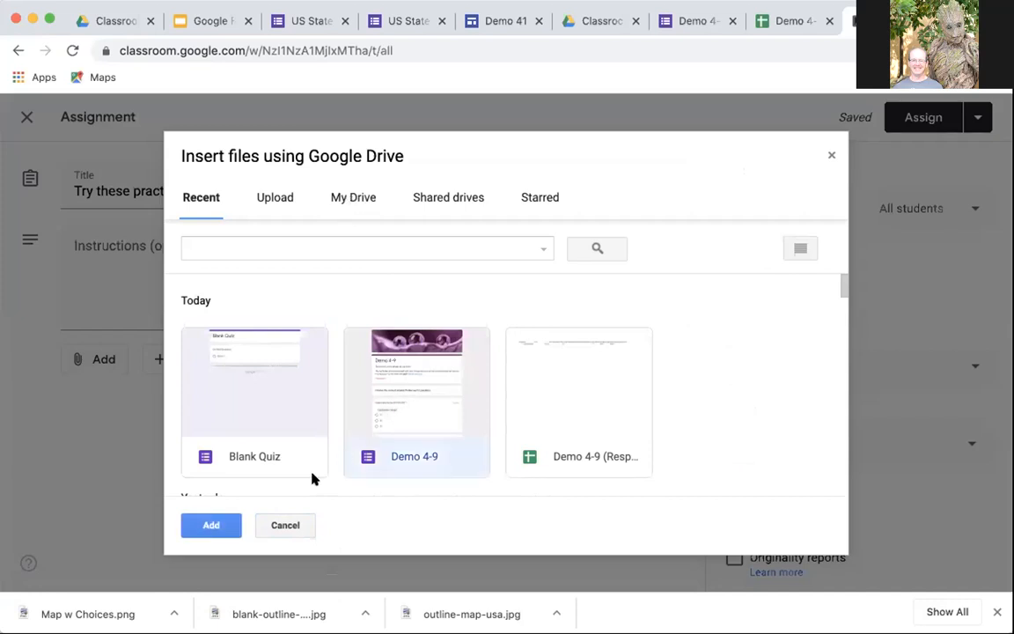
left_click(211, 523)
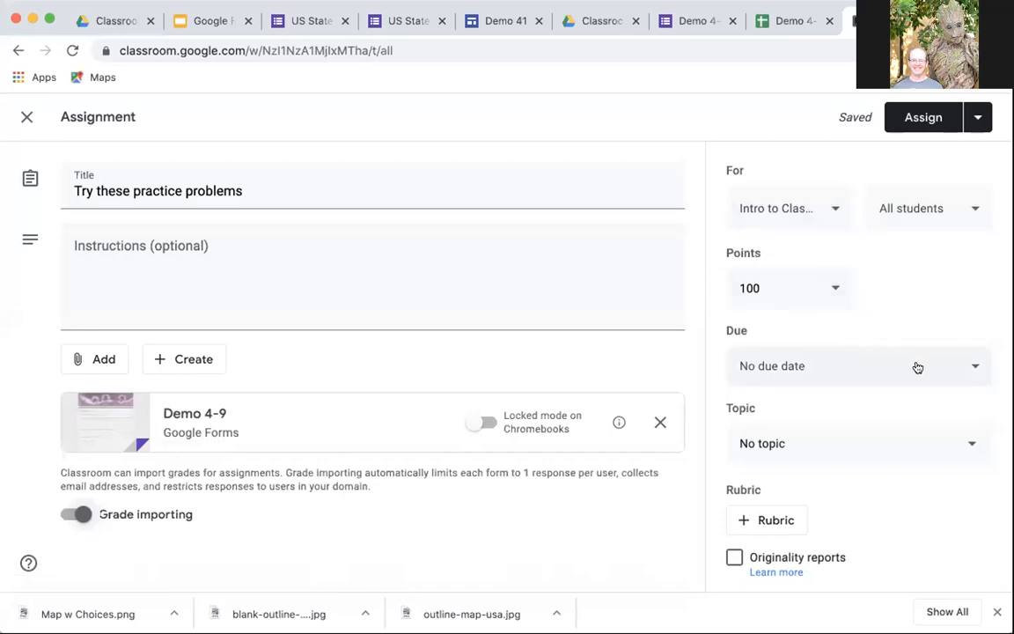
Set the assignment's due date to Apr 17, 2020.
left_click(972, 363)
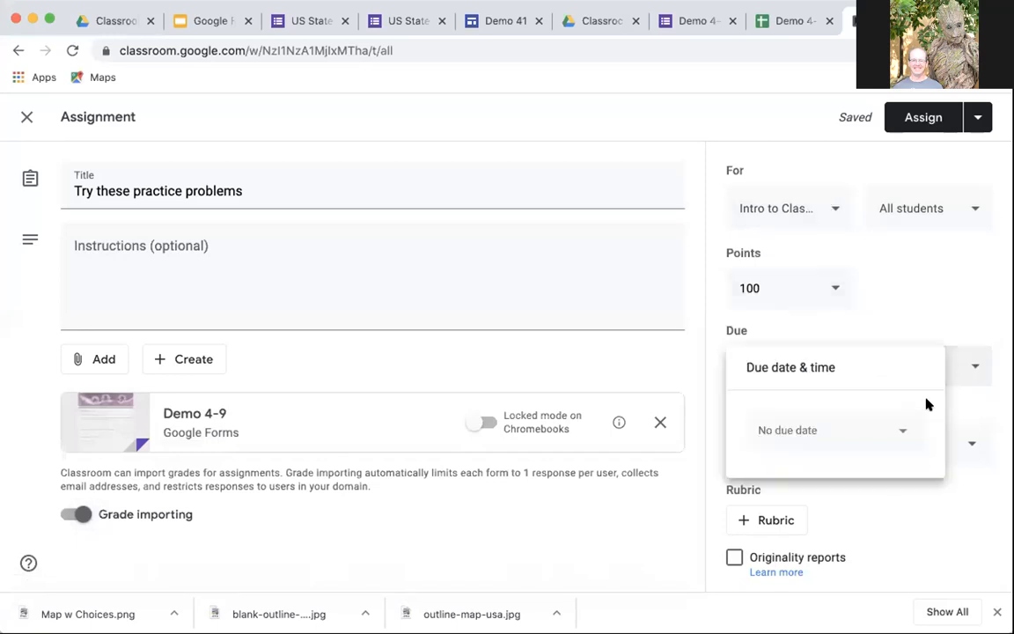
left_click(903, 431)
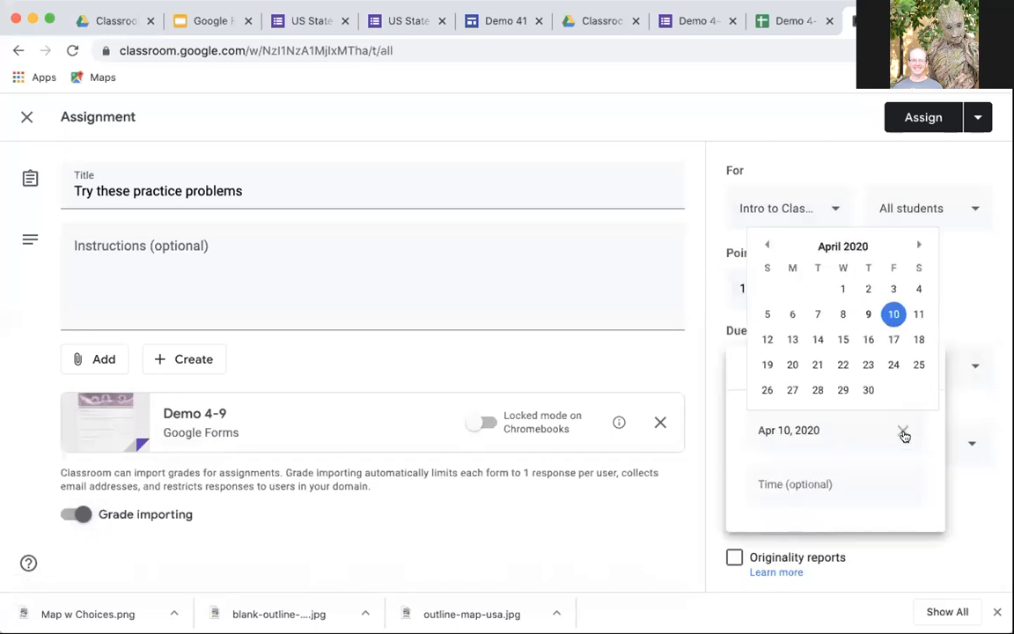
left_click(893, 339)
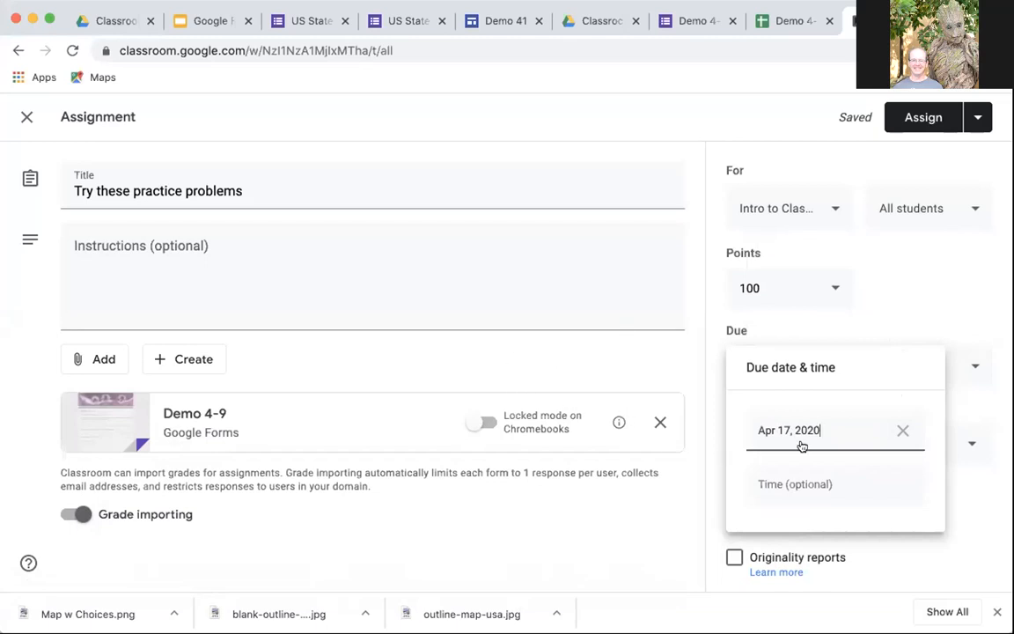
left_click(927, 313)
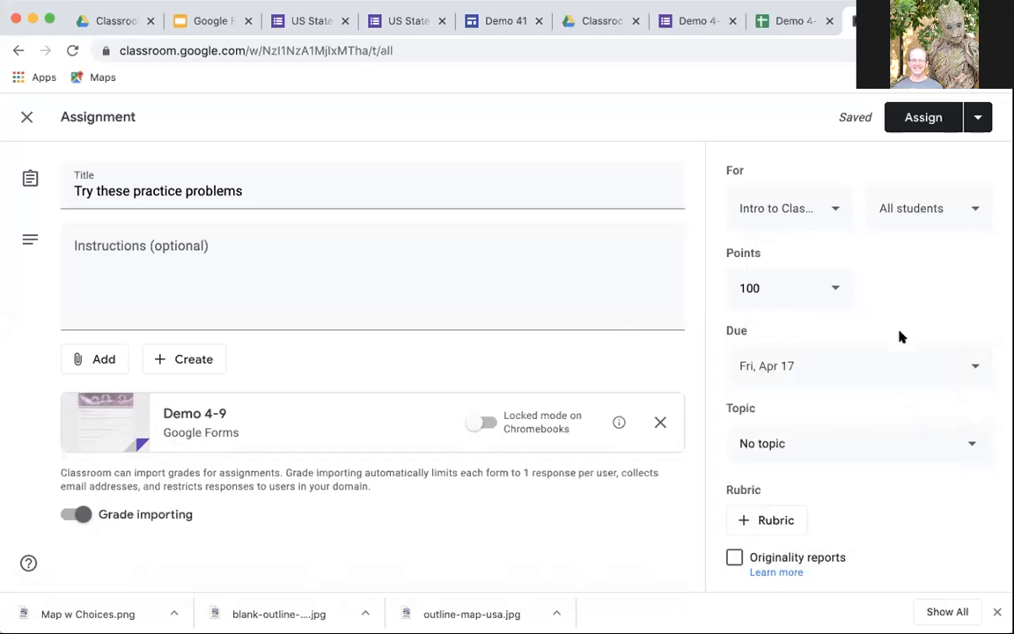
File the assignment under the Ratios topic and assign it to the class.
left_click(966, 442)
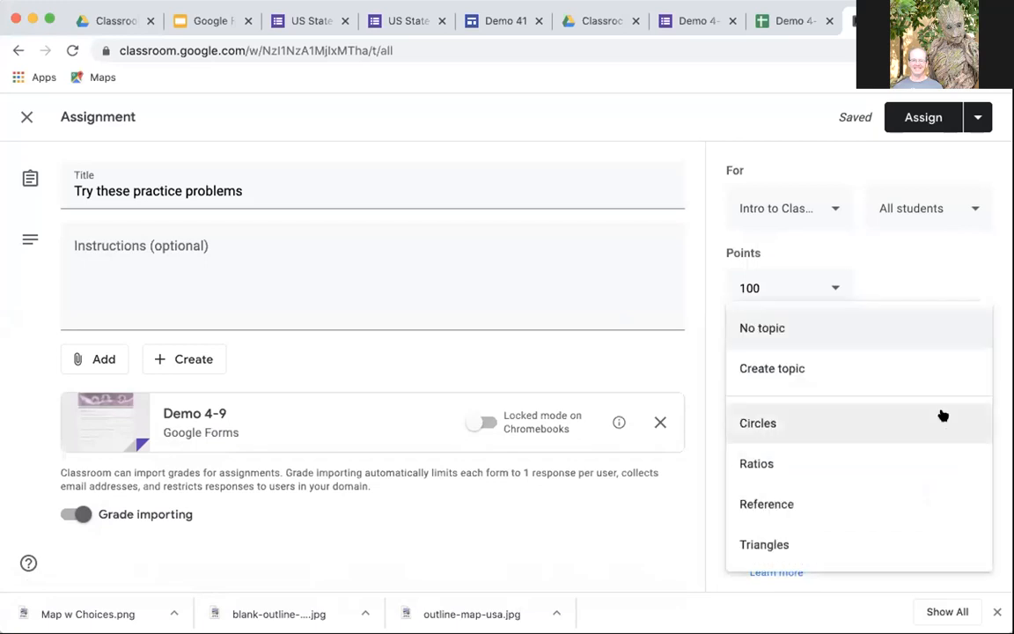
left_click(885, 462)
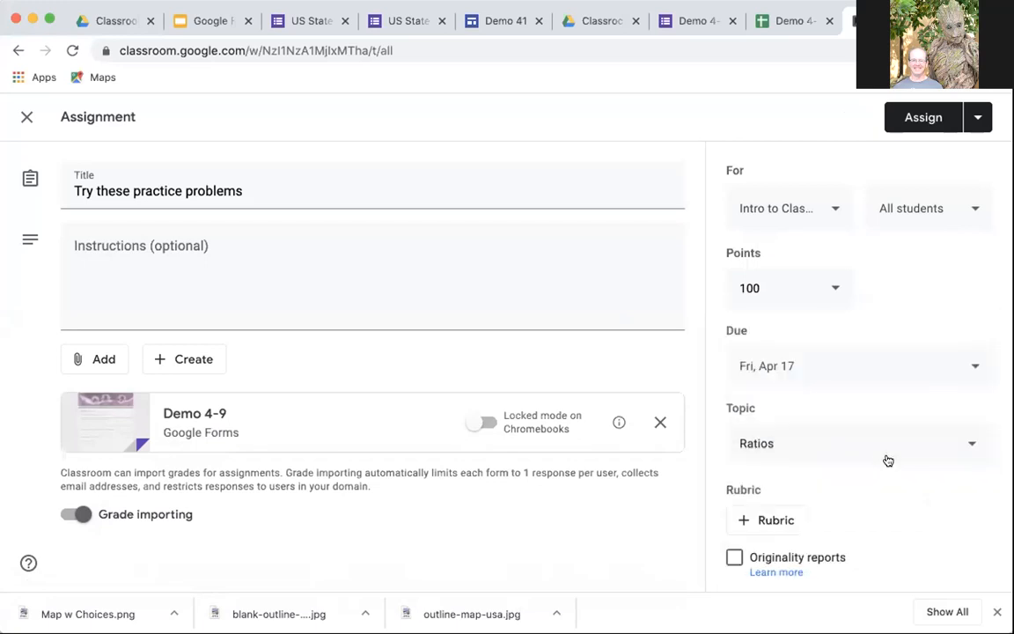
left_click(916, 116)
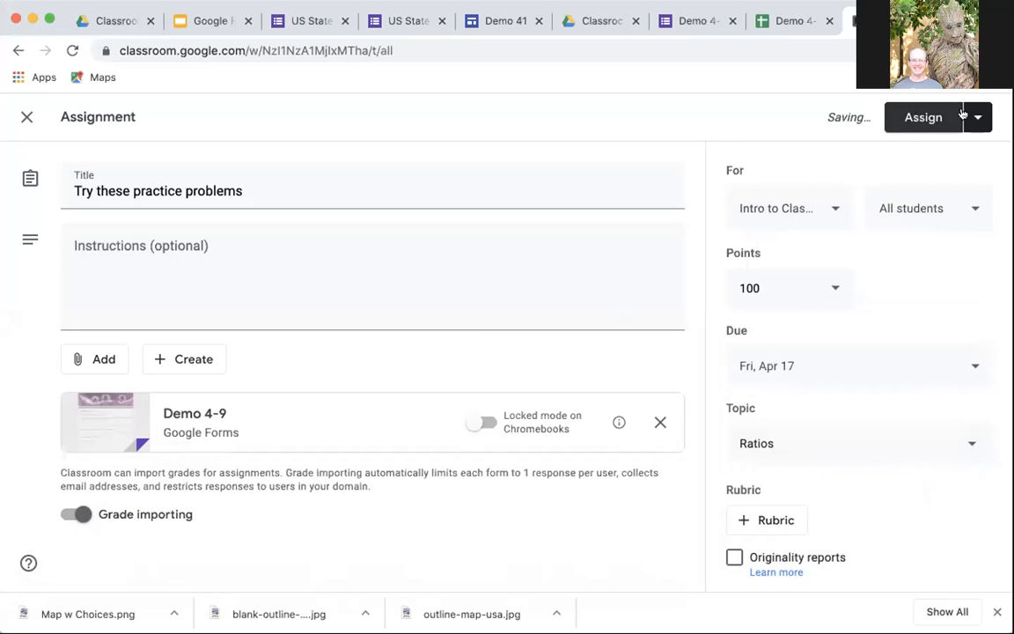
left_click(914, 116)
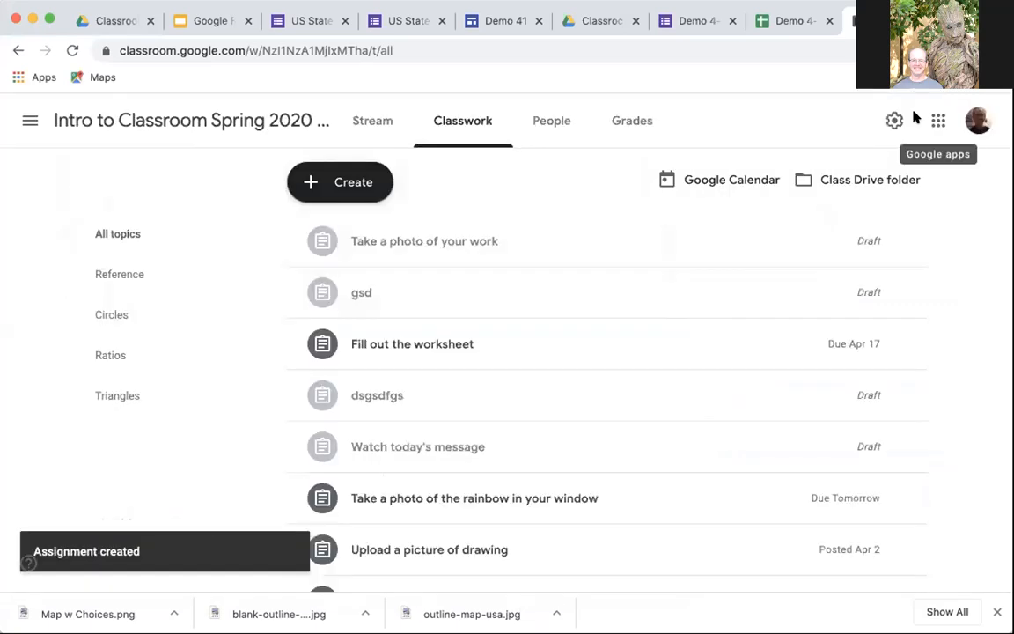
View the class's gradebook, and return to the class stream.
left_click(630, 133)
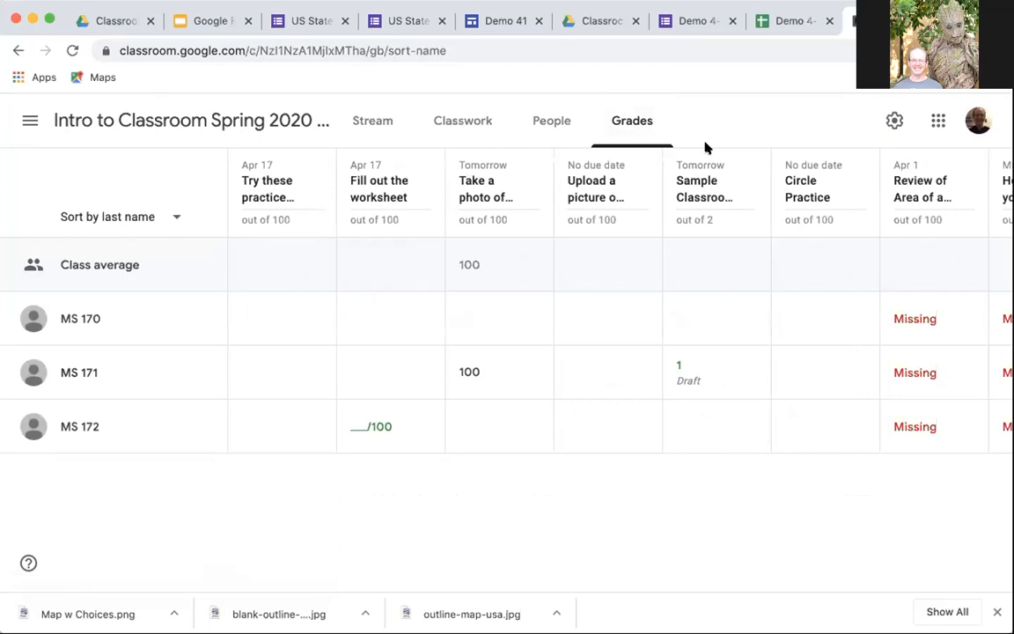
left_click(150, 122)
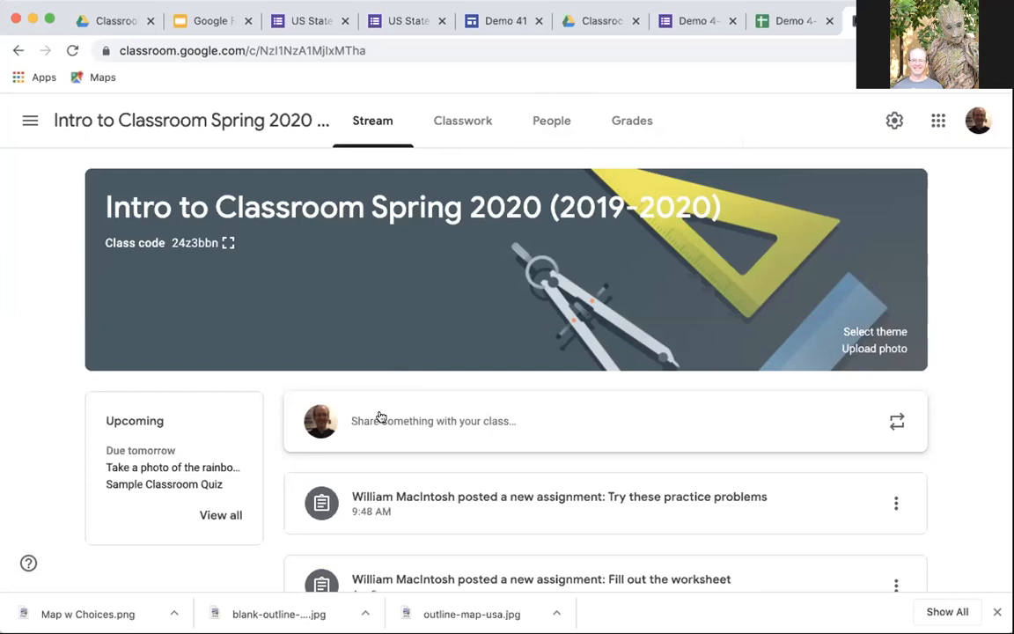
Switch to the Demo 4-9 form and examine its general settings, turning "Edit after submit" on and off again, and close them without saving.
left_click(682, 21)
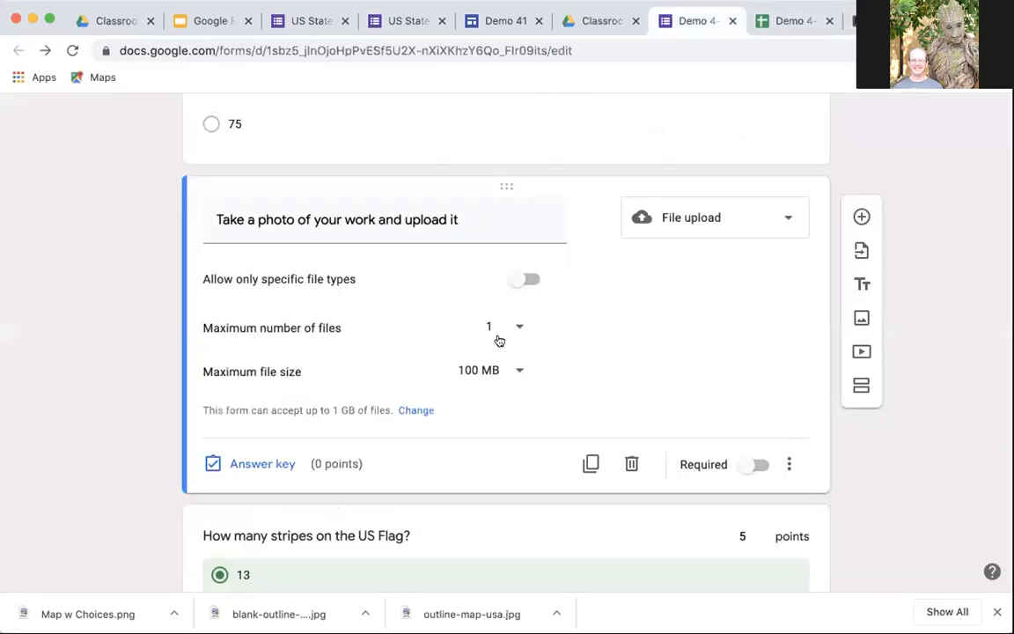
scroll(498, 340, "up", 15)
scroll(496, 340, "up", 2)
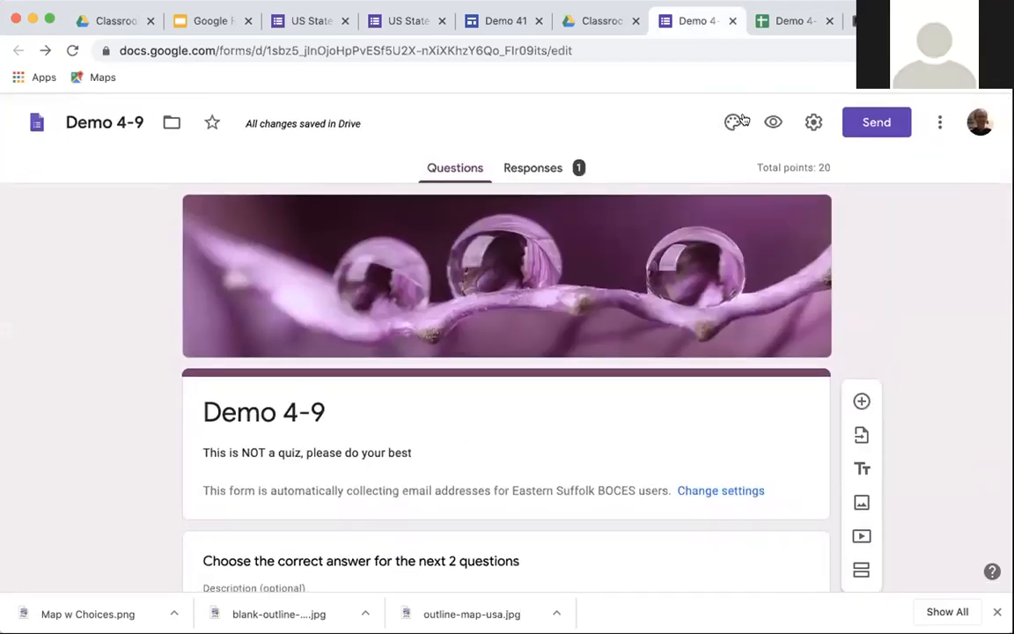
left_click(813, 123)
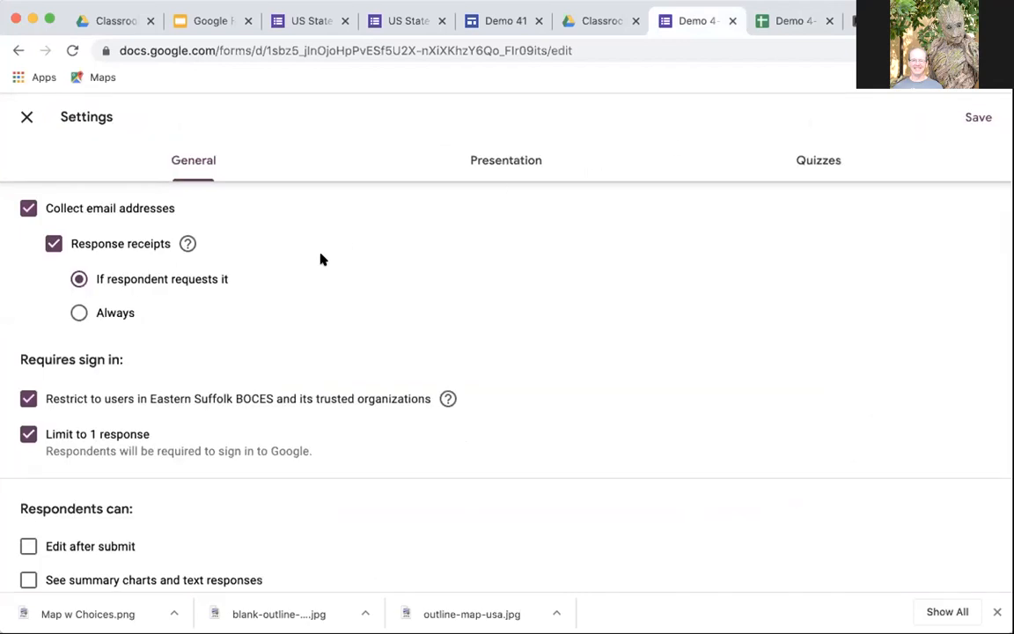
scroll(320, 257, "down", 3)
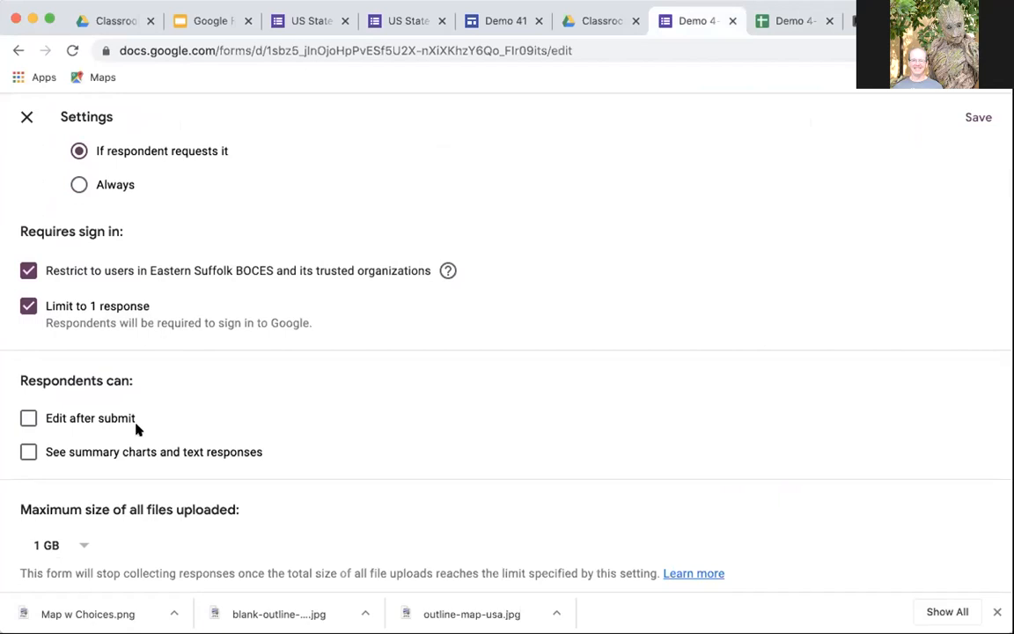
left_click(29, 420)
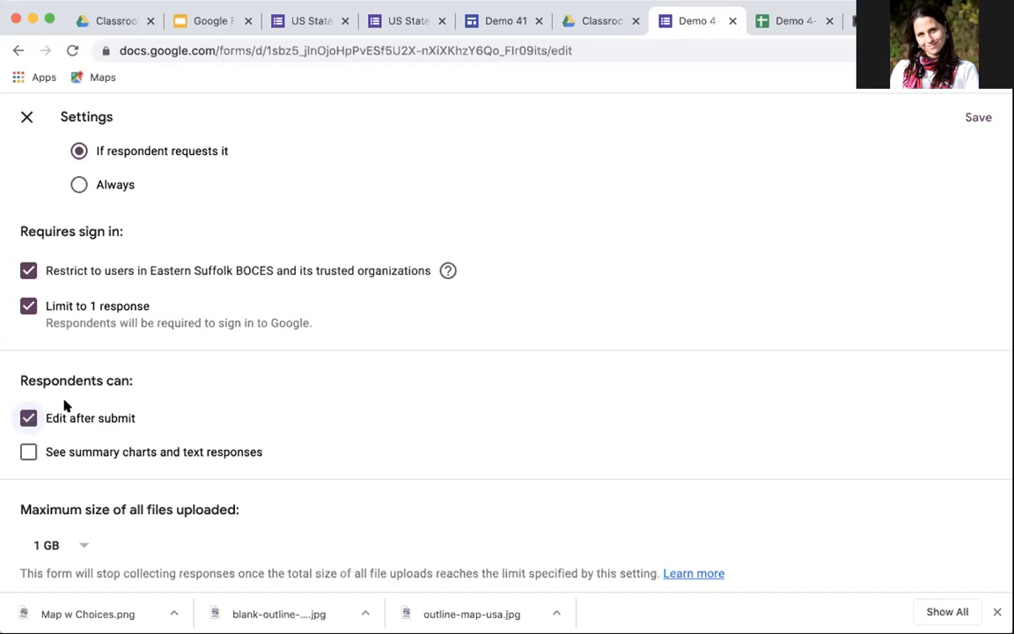
left_click(28, 419)
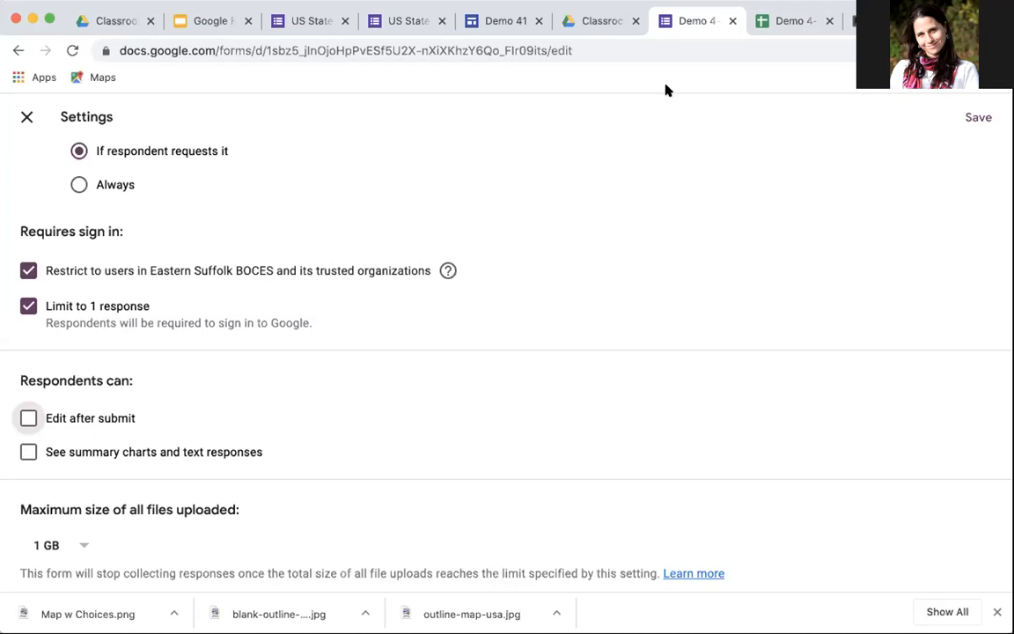
left_click(27, 118)
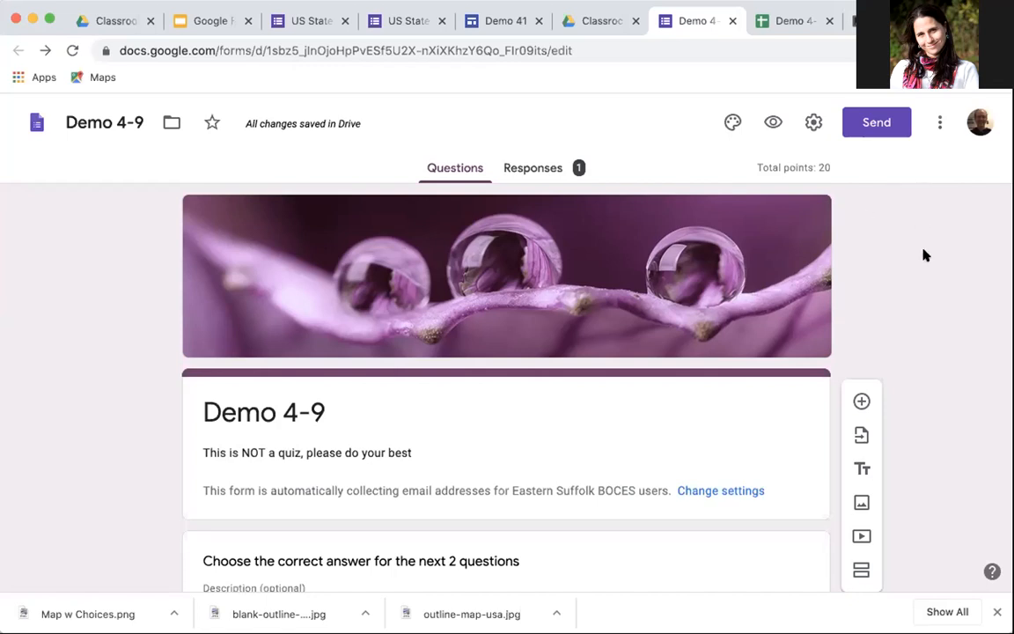
Copy the Demo 4-9 form's full-length shareable link from its send options, and close them.
left_click(876, 123)
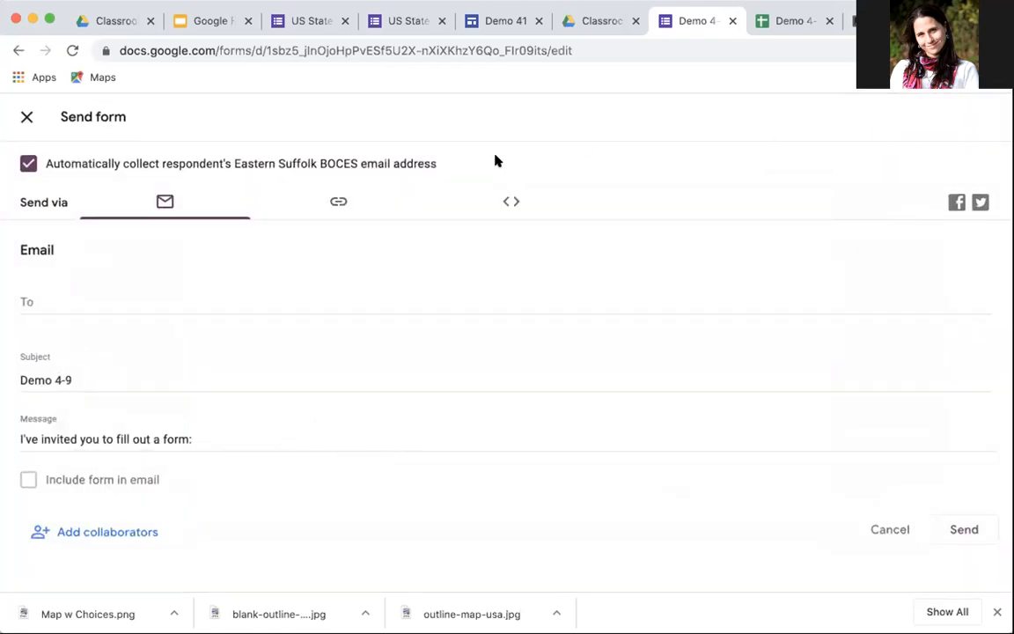
left_click(349, 195)
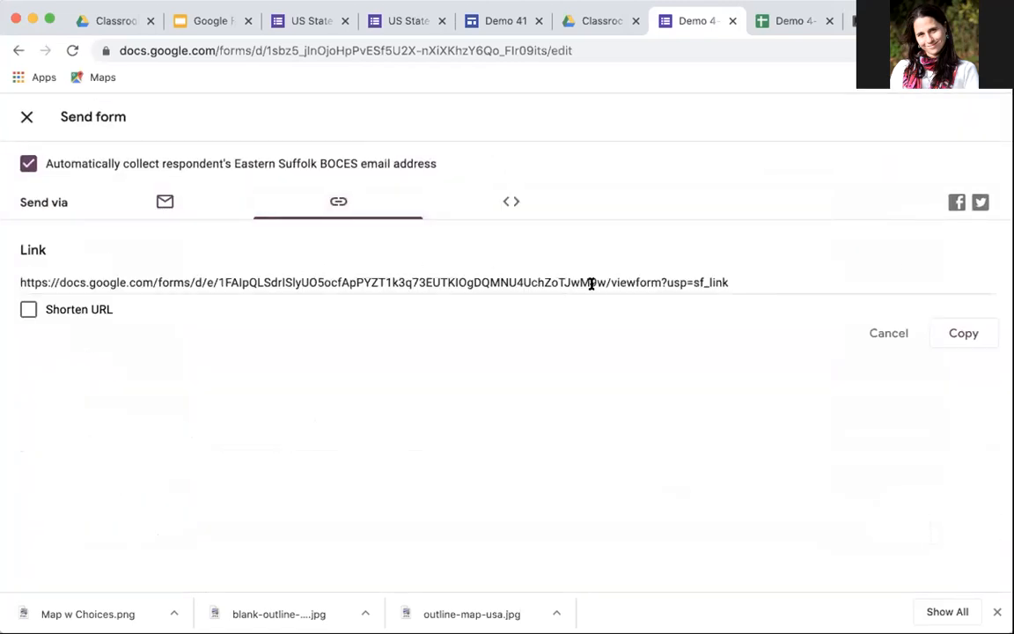
left_click(949, 332)
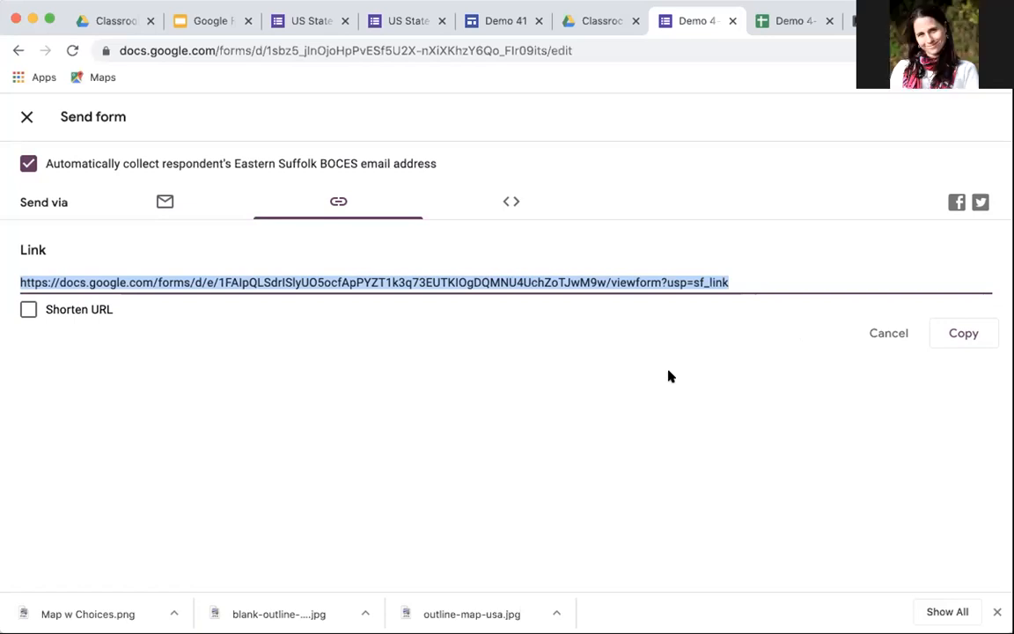
left_click(19, 113)
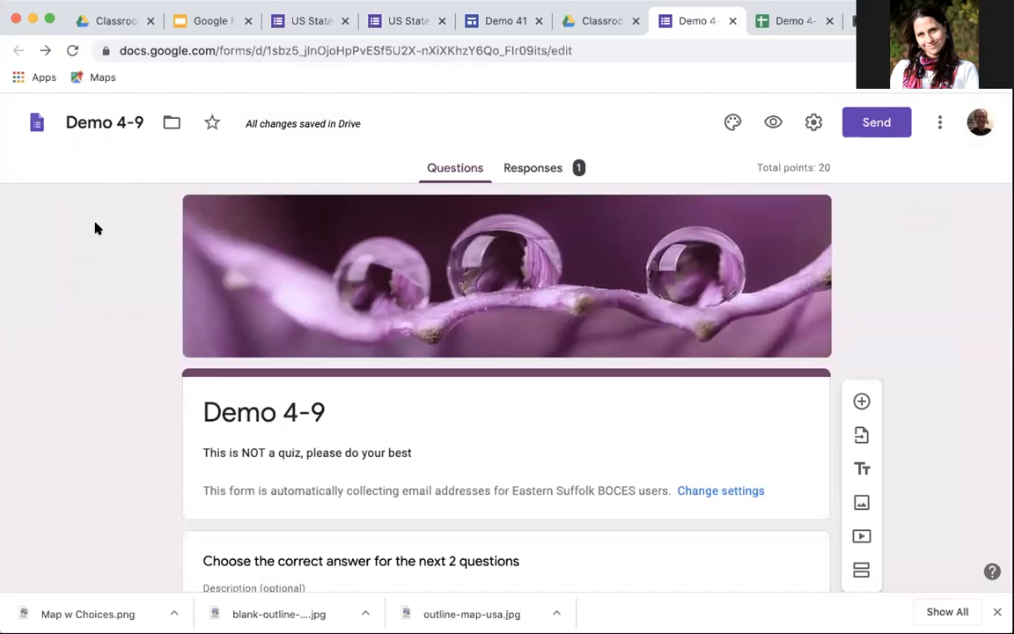
View the Demo 4-9 form's additional options and the opening questions of the live US States Demo form, and return to the Demo 4-9 editor.
left_click(940, 124)
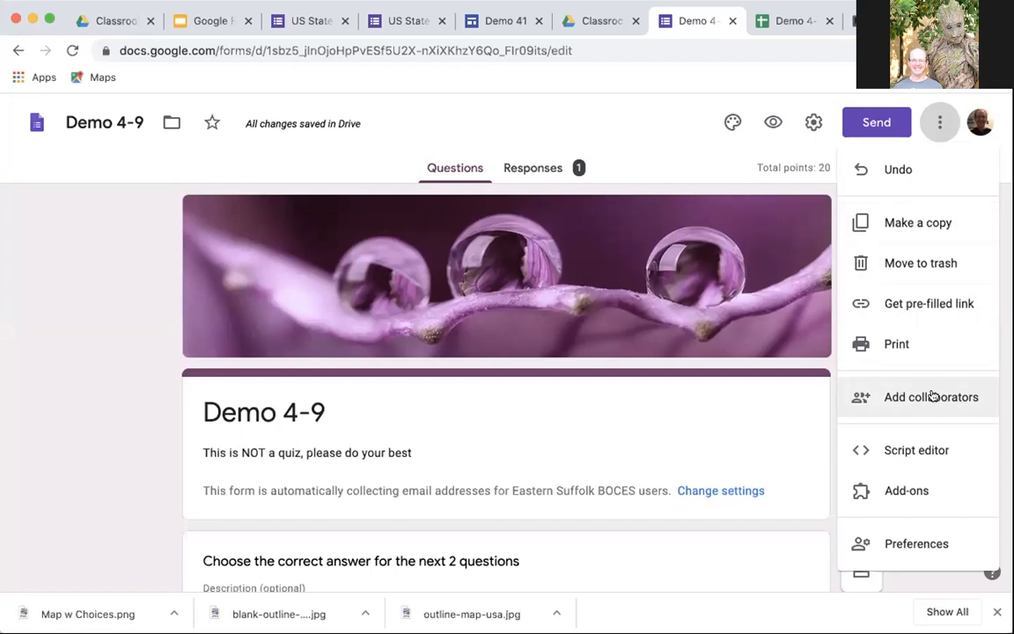
left_click(396, 23)
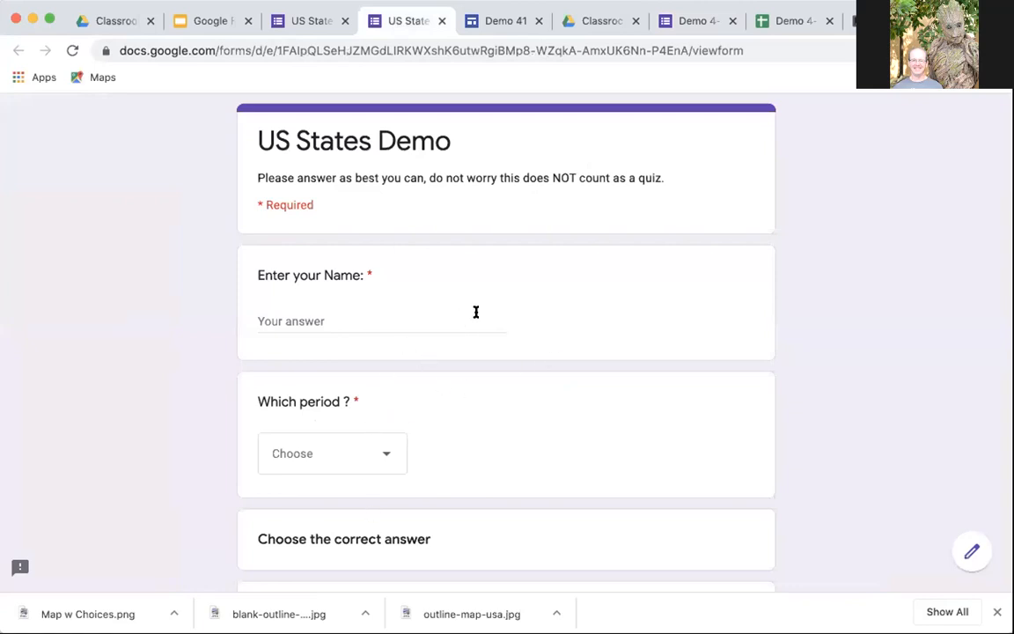
scroll(476, 352, "down", 2)
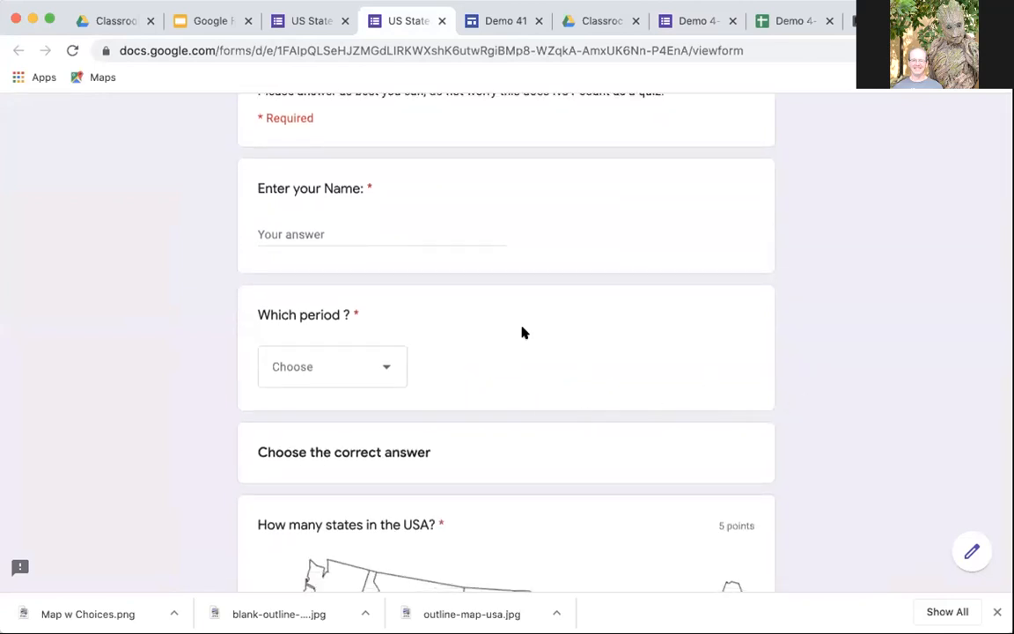
scroll(509, 324, "up", 2)
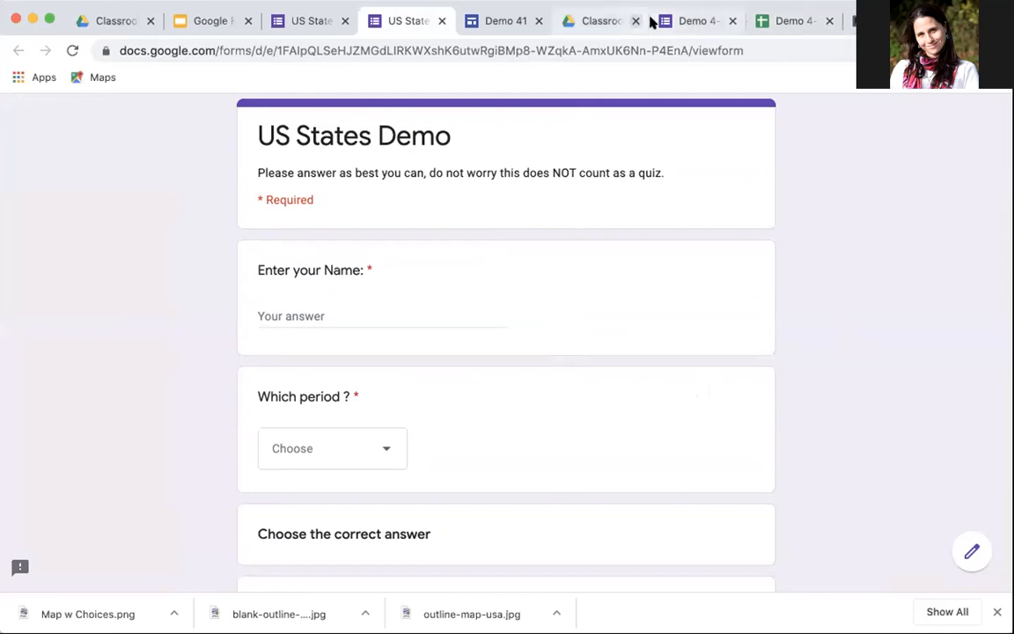
left_click(683, 26)
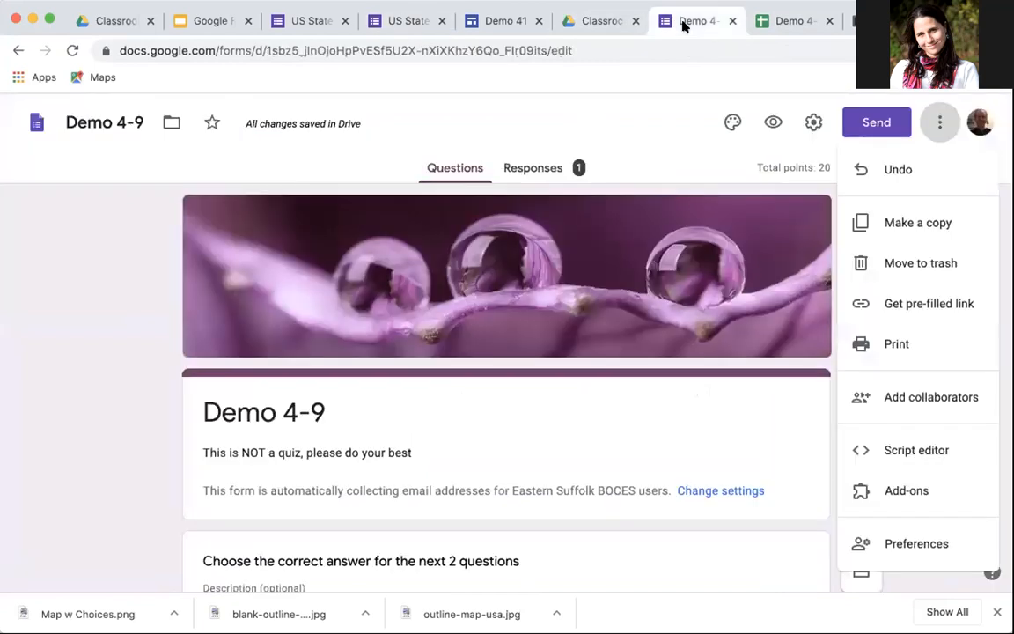
left_click(88, 267)
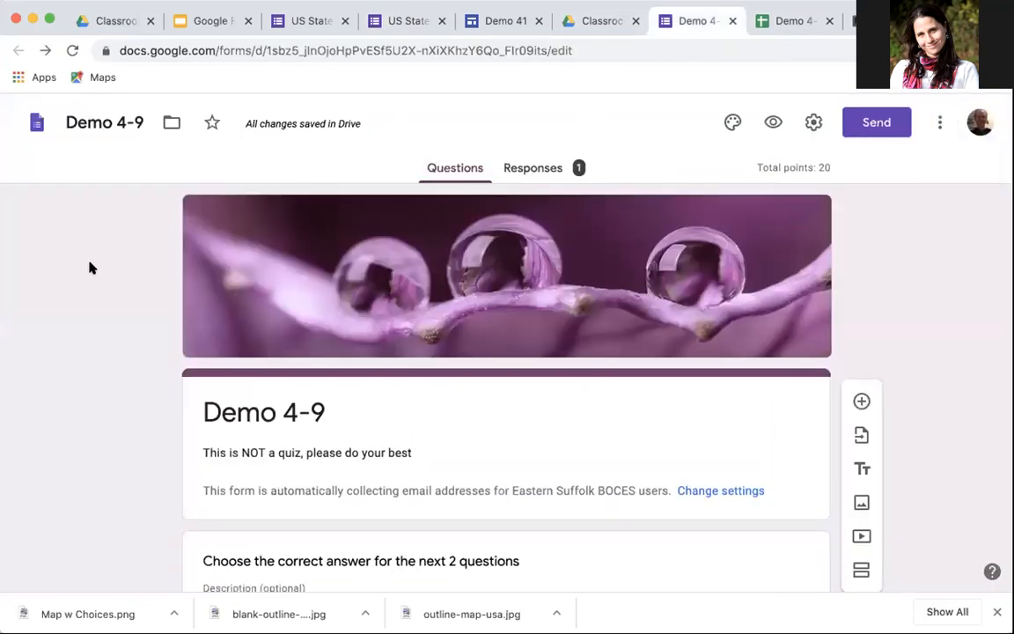
Examine the Demo 4-9 form's general settings for email collection, response receipts and sign-in restrictions.
left_click(811, 121)
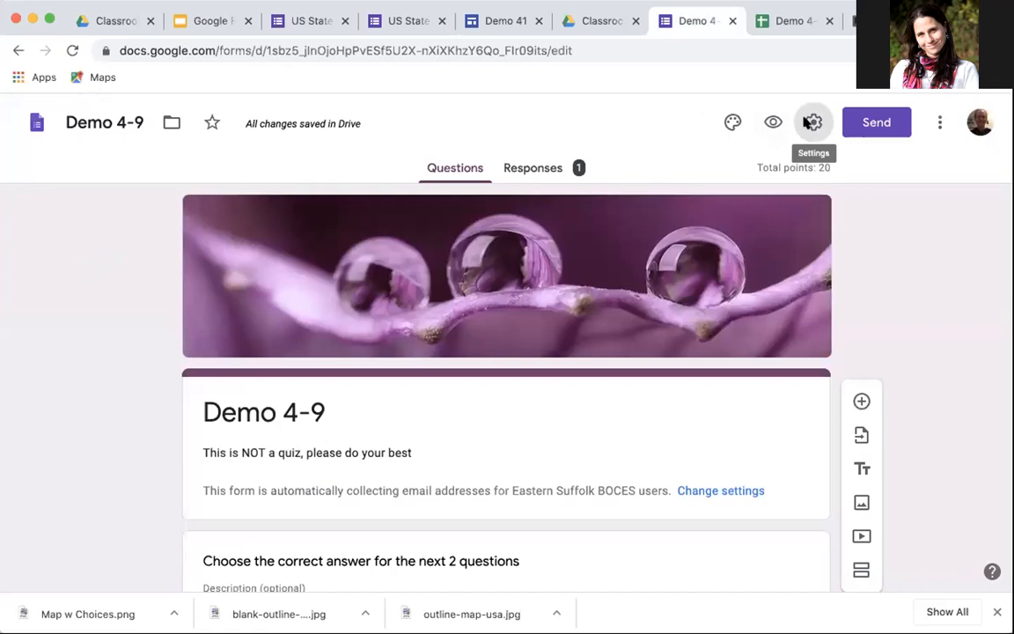
scroll(455, 190, "down", 2)
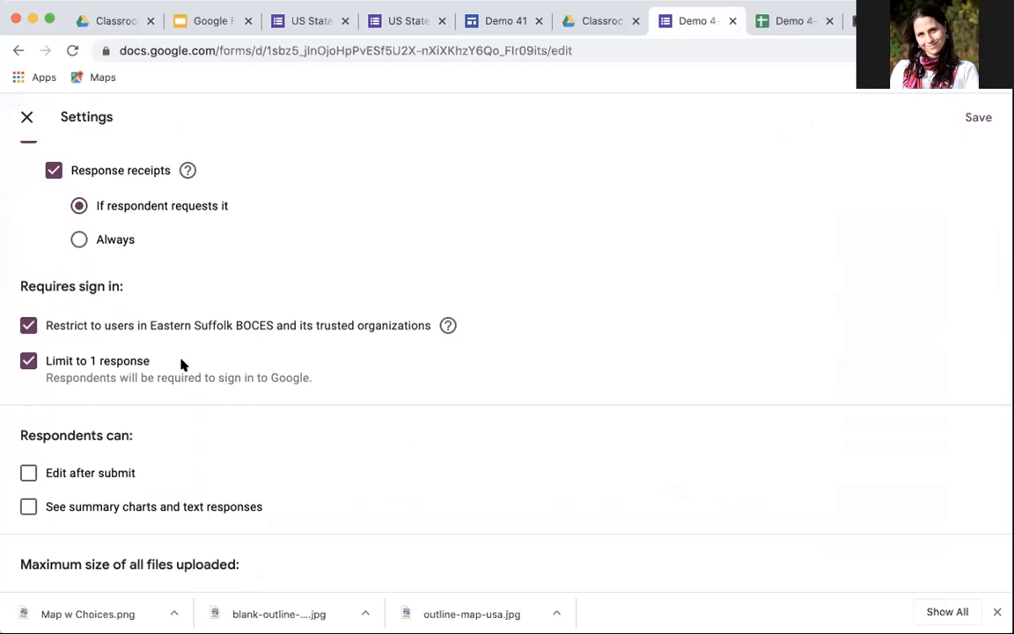
scroll(182, 364, "up", 2)
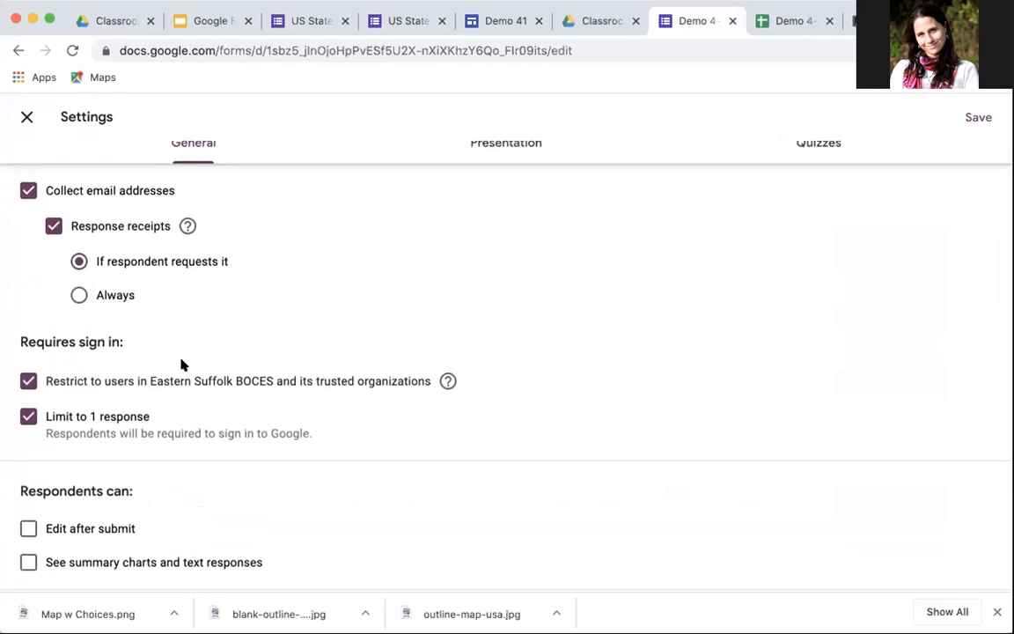
scroll(182, 365, "down", 2)
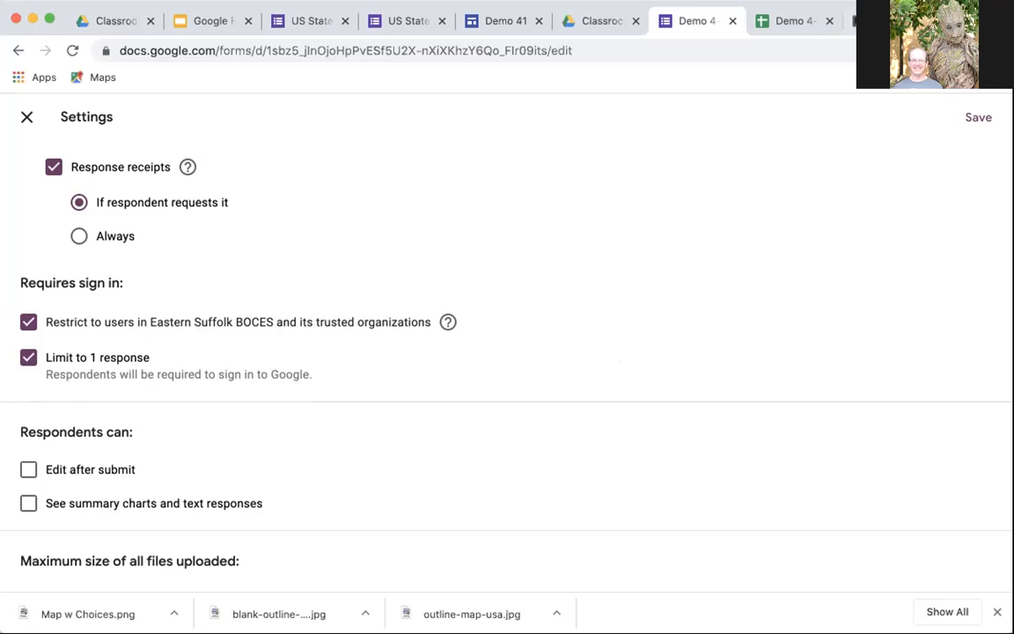
Switch to the Intro to Classroom class in Google Classroom and view its gradebook across the assignment columns.
left_click(884, 22)
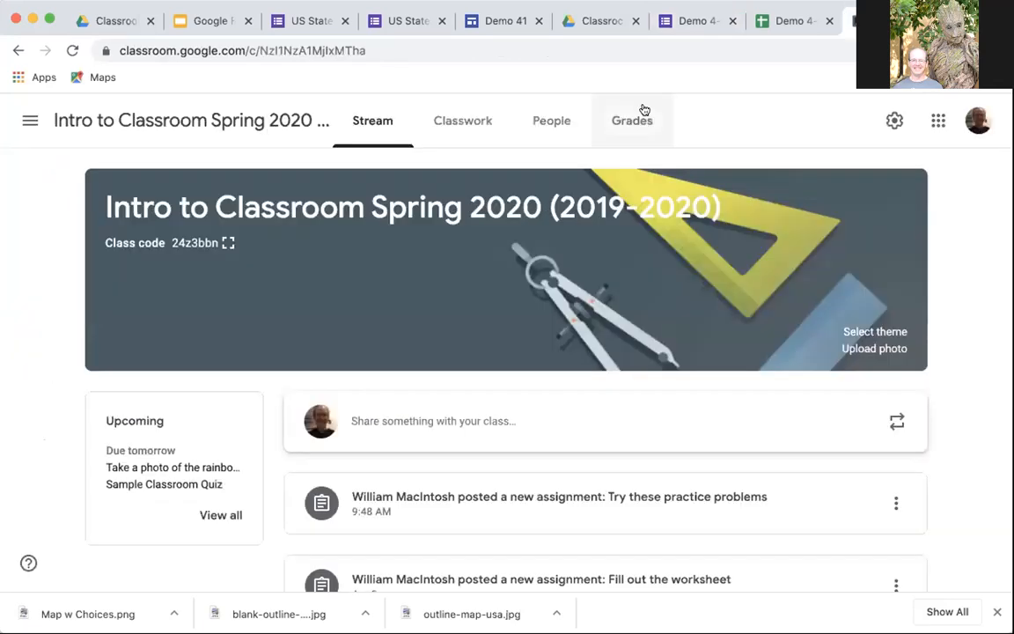
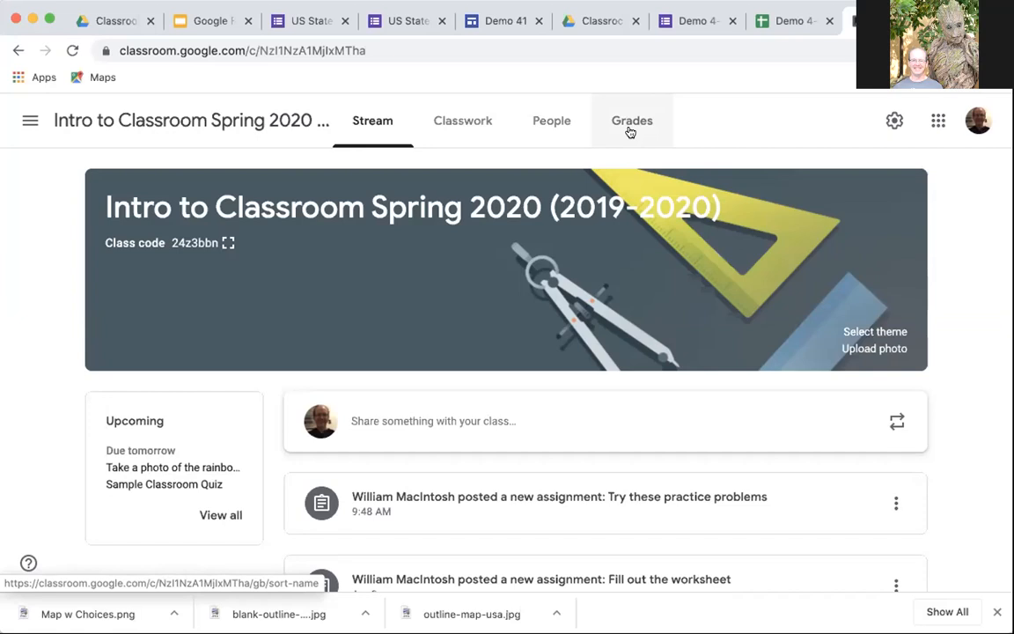
left_click(630, 123)
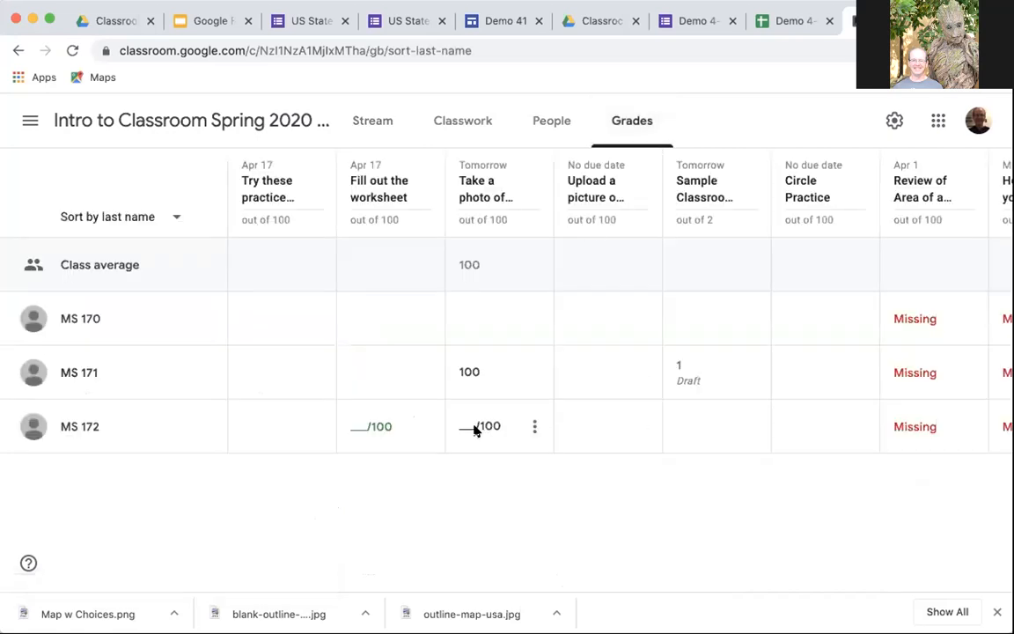
scroll(670, 349, "right", 5)
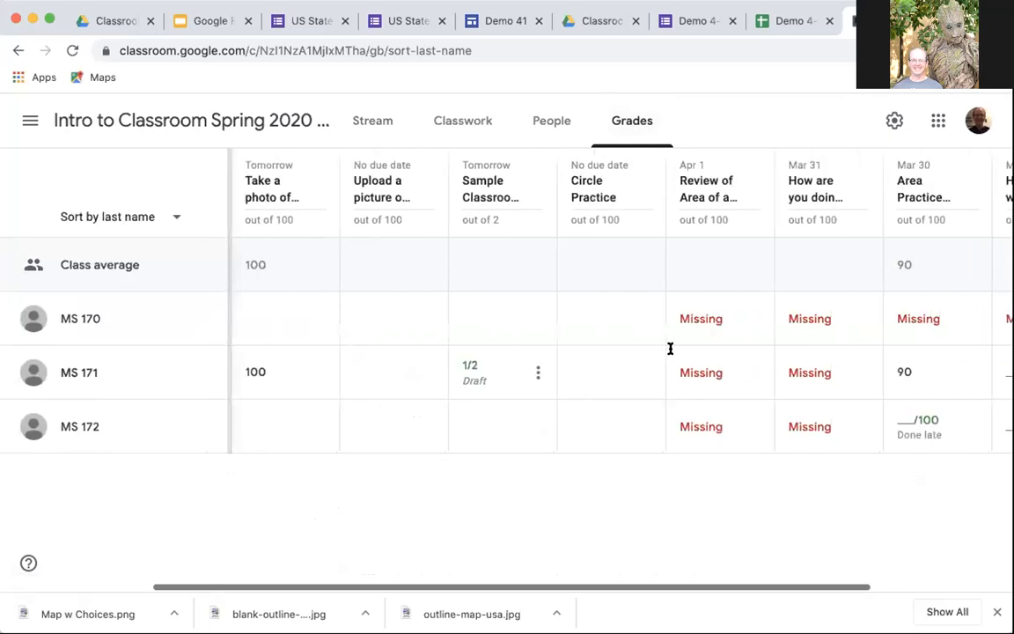
scroll(669, 349, "right", 3)
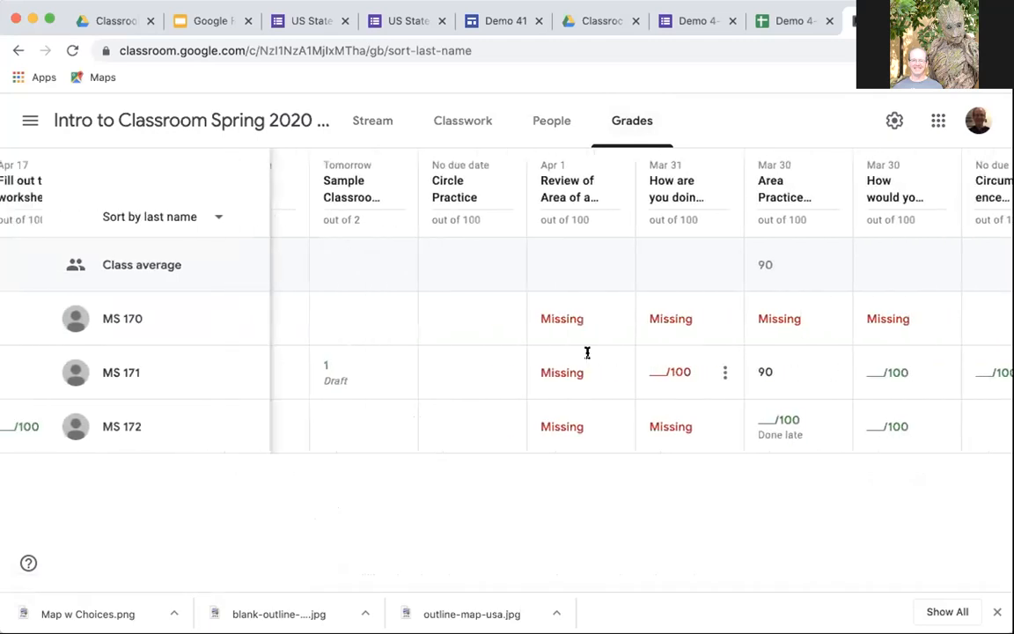
scroll(587, 352, "left", 8)
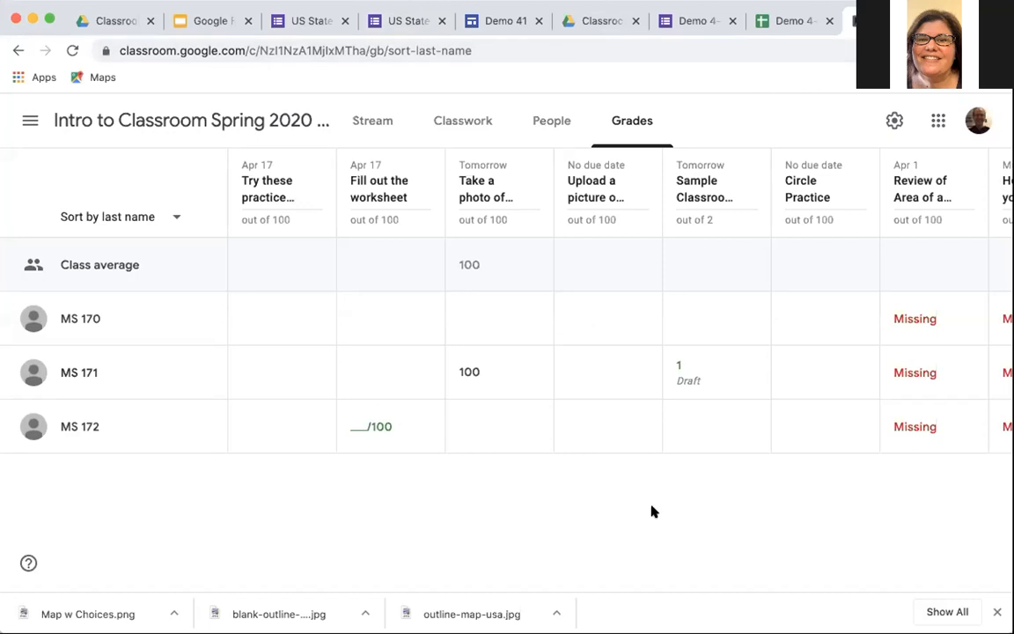
Return to the Demo 4-9 form, close its settings without saving, and look over its opening section.
left_click(702, 26)
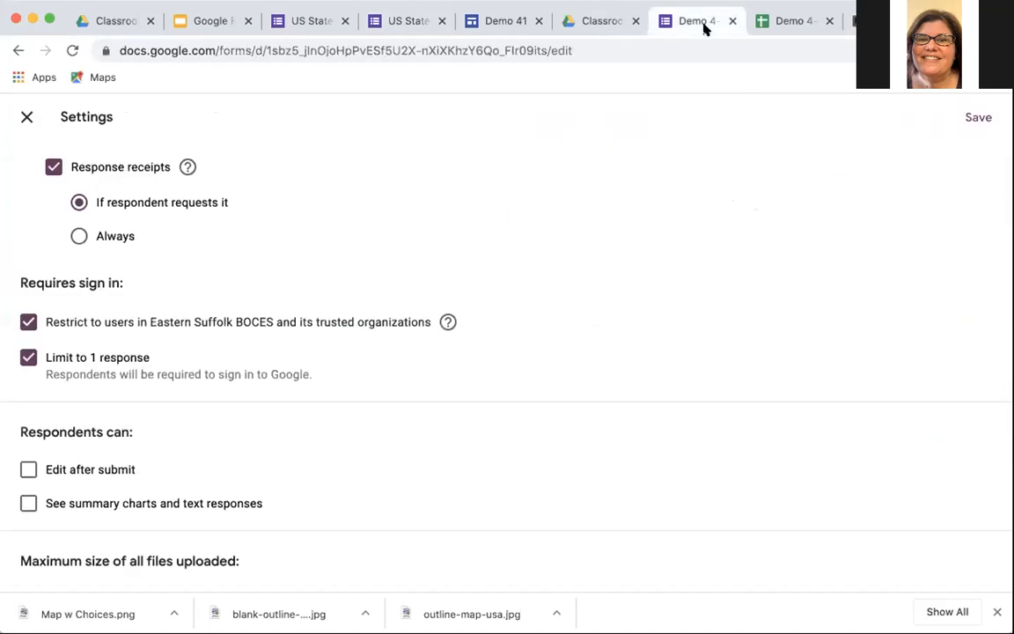
left_click(21, 118)
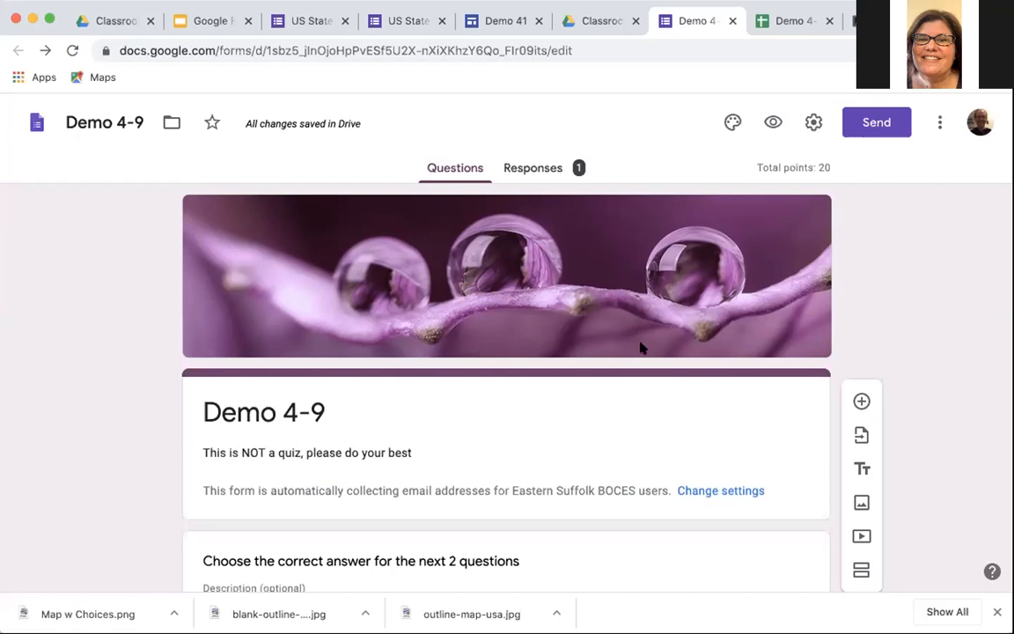
scroll(641, 344, "down", 3)
scroll(476, 173, "up", 2)
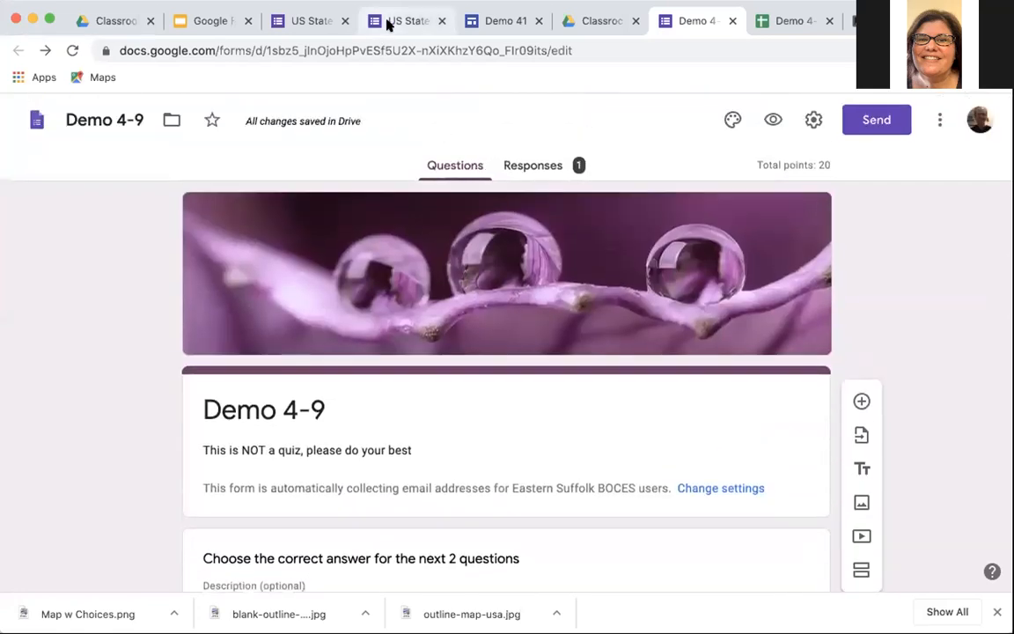
View the live US States Demo form, and examine its name and period questions in the form's editor.
left_click(401, 20)
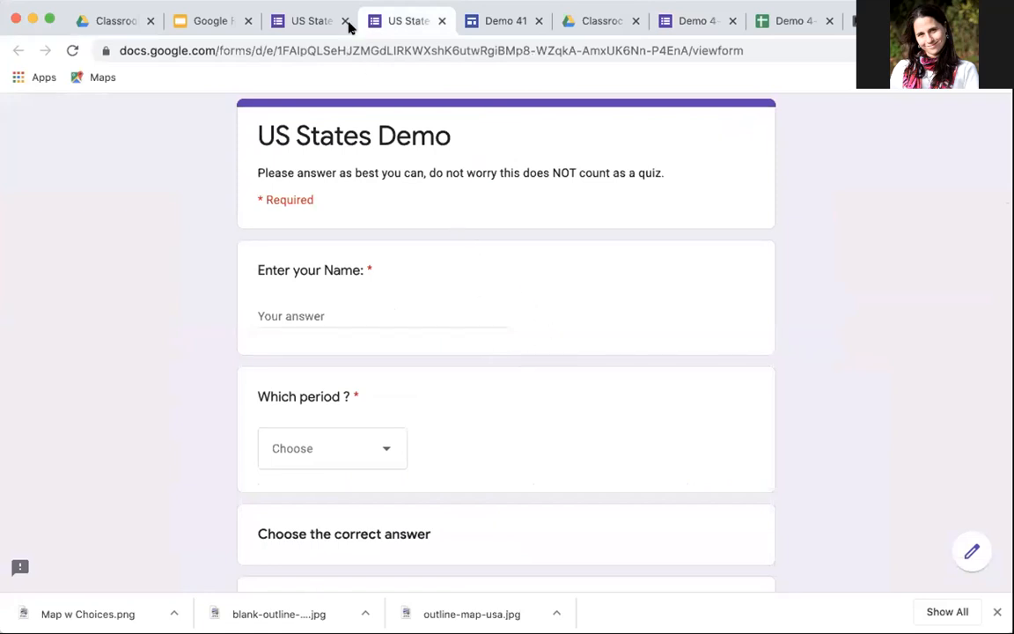
left_click(309, 22)
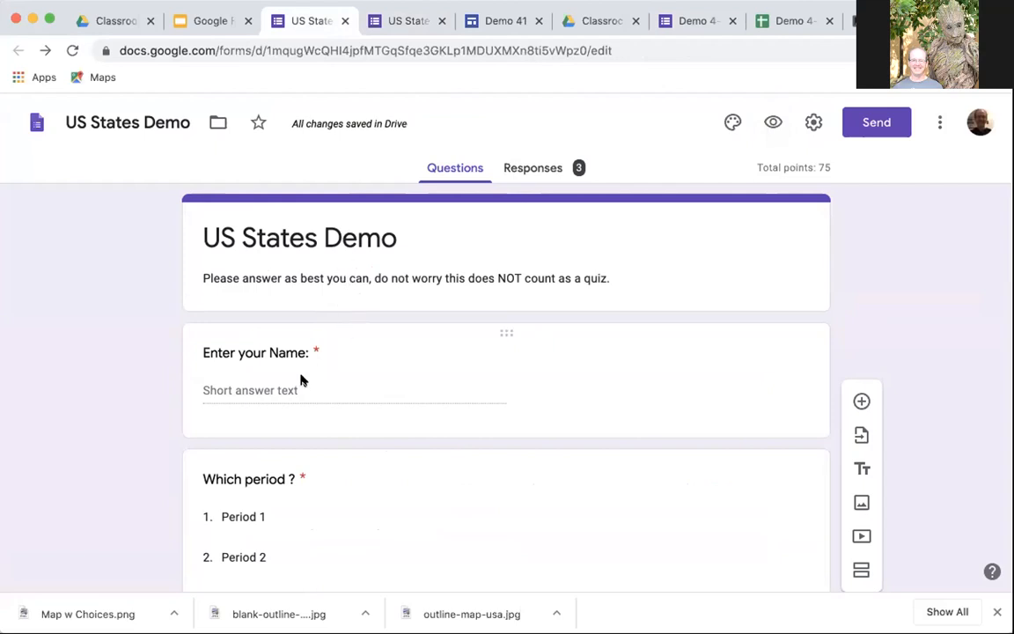
scroll(301, 379, "down", 3)
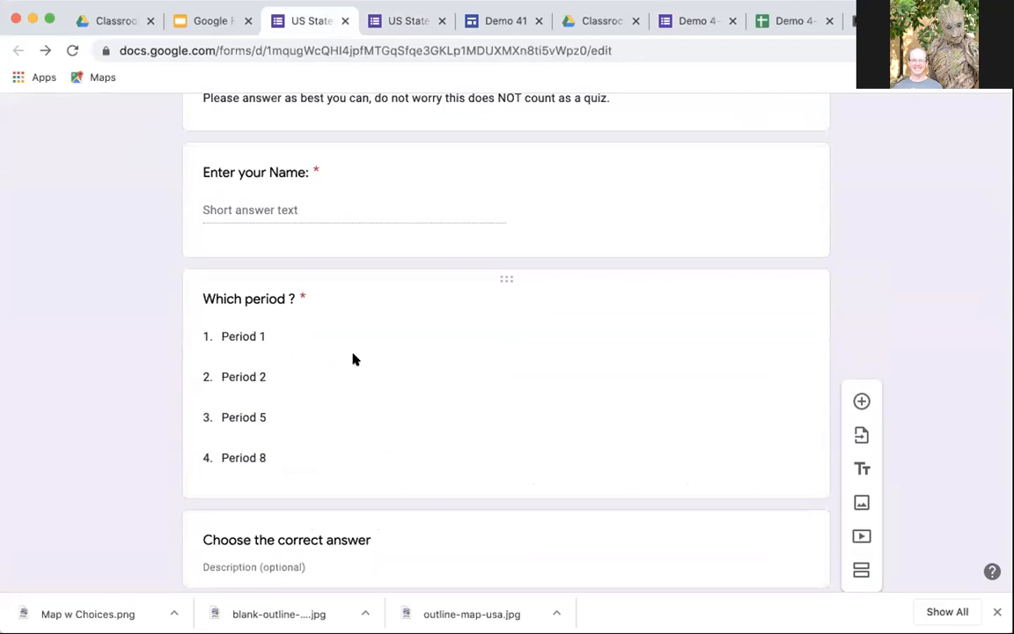
scroll(352, 358, "up", 3)
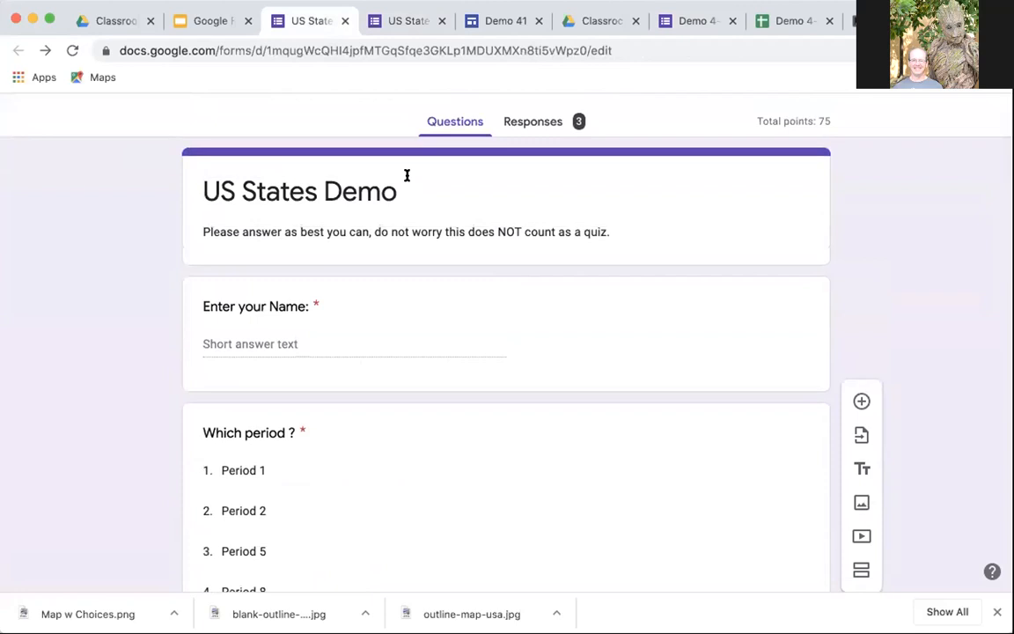
Create a new spreadsheet named US States Demo (Responses) from the US States Demo form's responses.
left_click(542, 120)
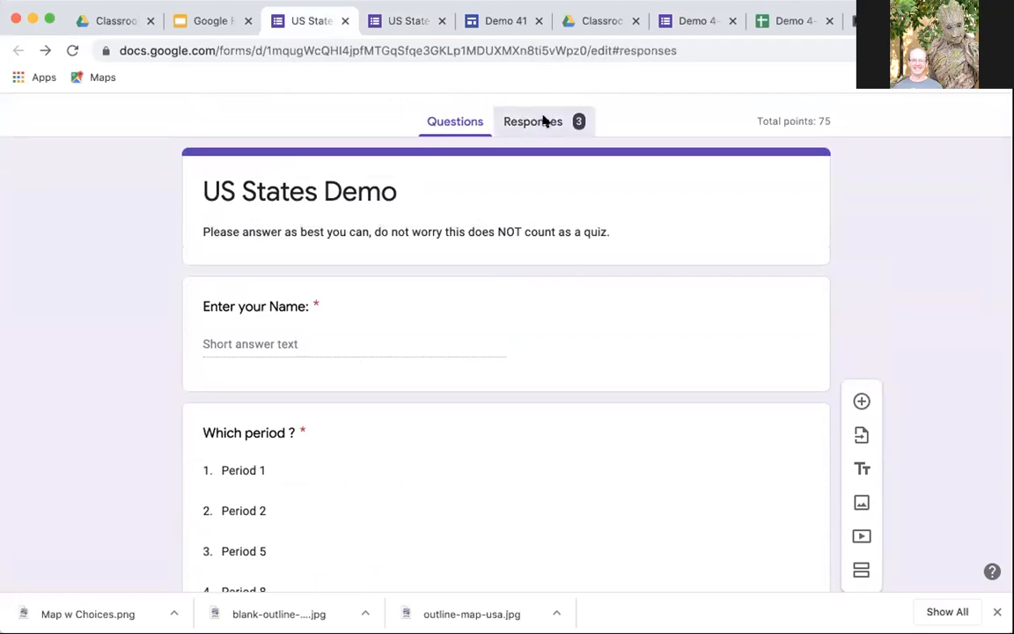
scroll(438, 284, "down", 1)
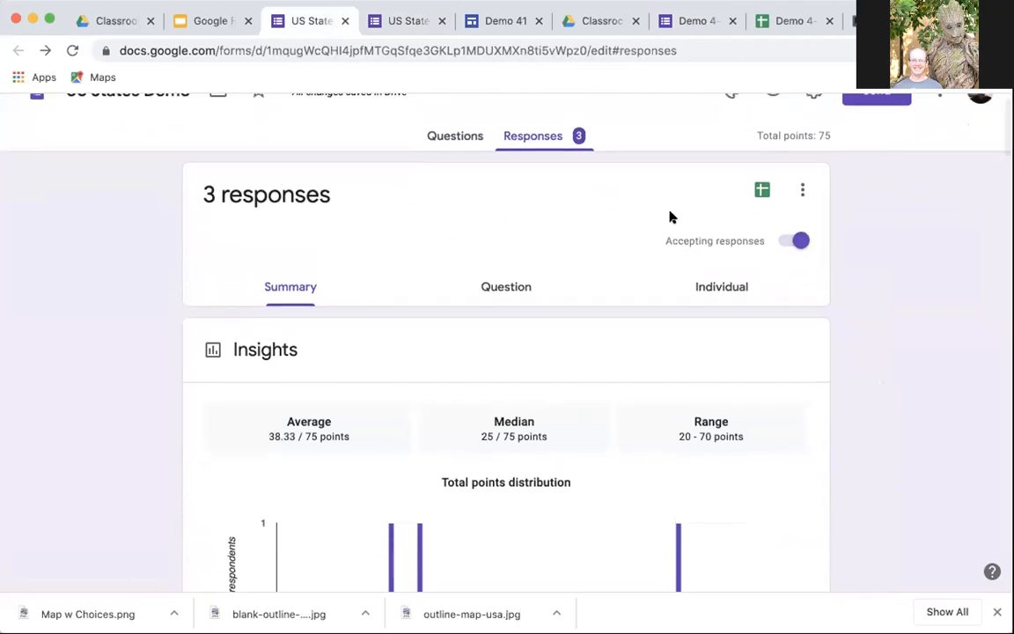
left_click(762, 191)
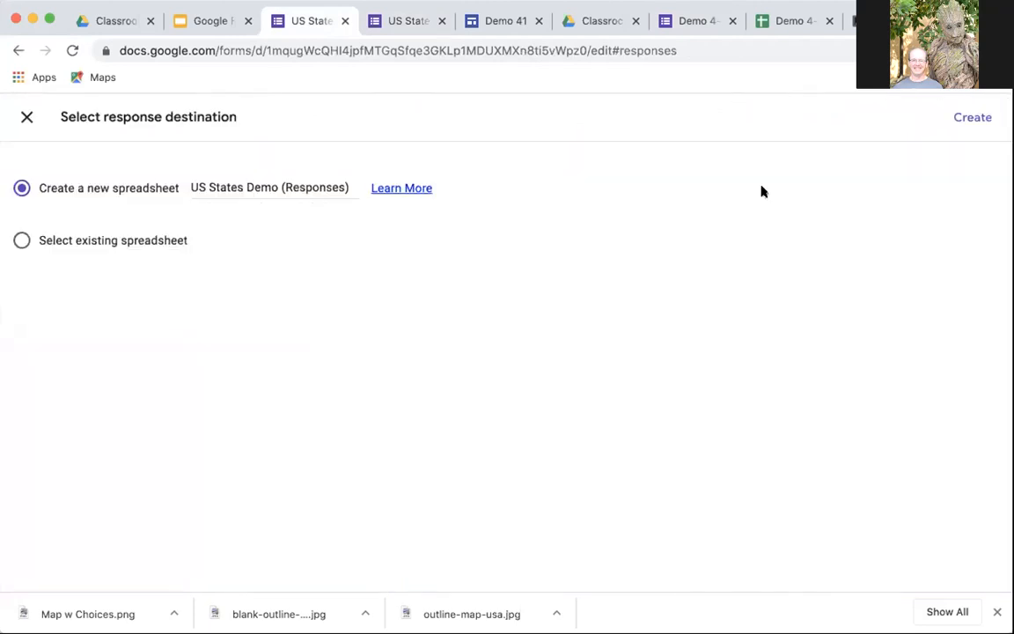
left_click(968, 119)
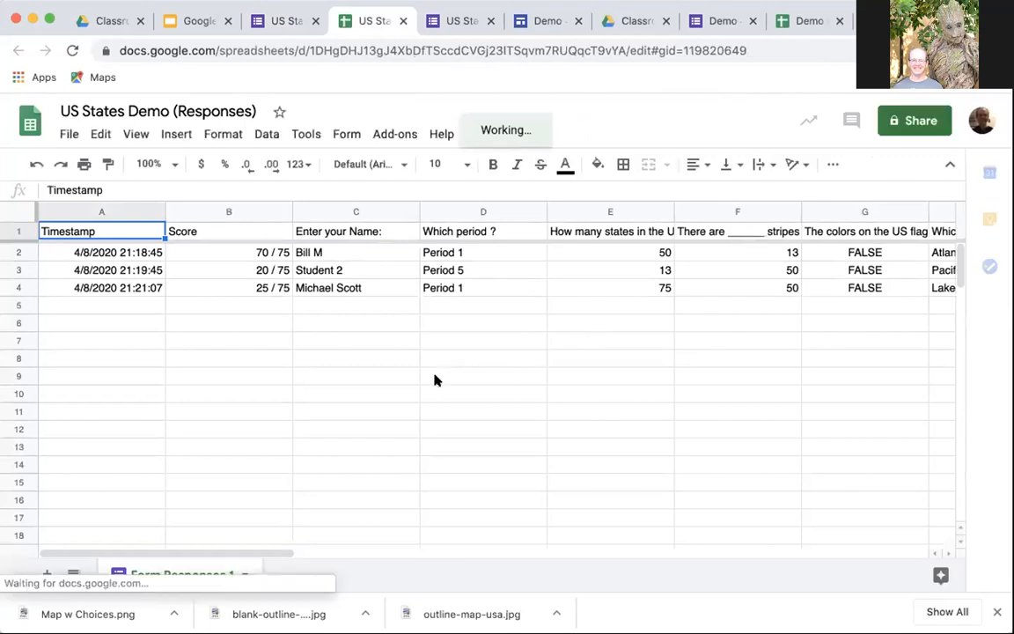
Sort the response sheet A → Z by the "Which period ?" column, and look through the answer columns.
right_click(528, 214)
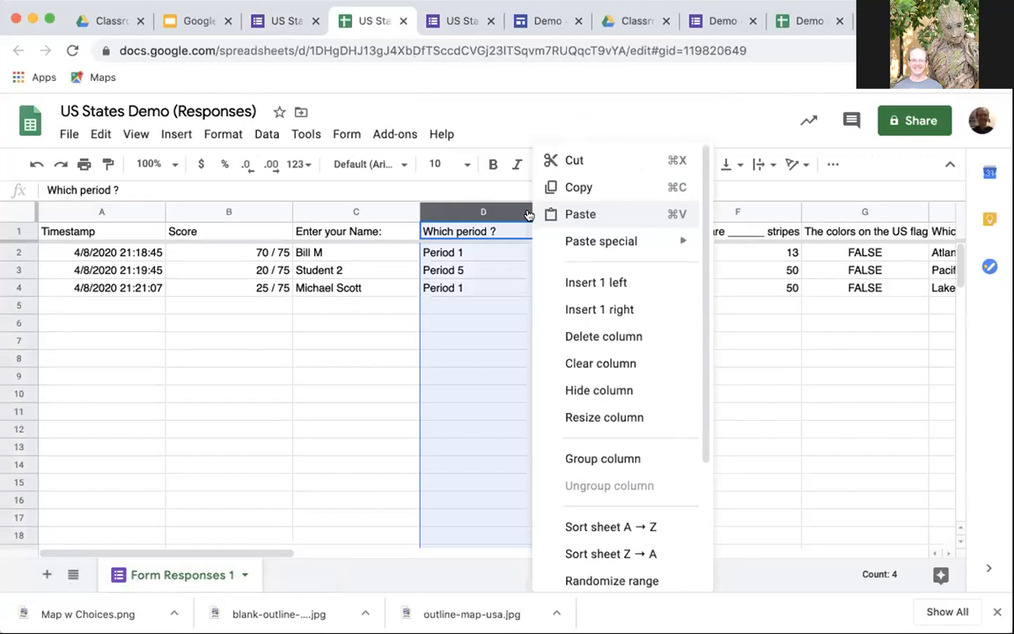
left_click(584, 525)
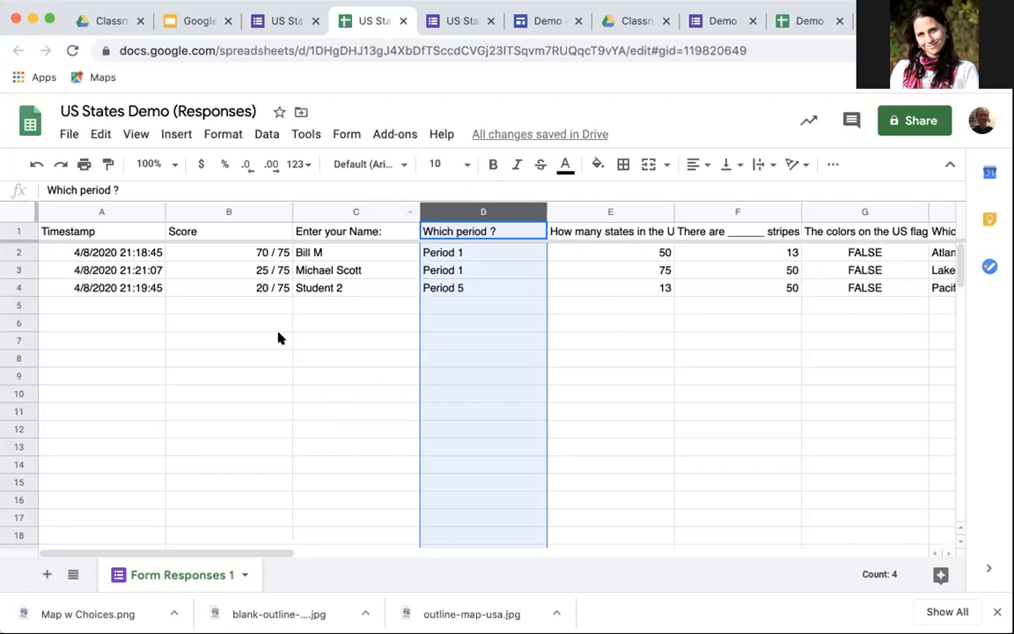
scroll(491, 336, "right", 8)
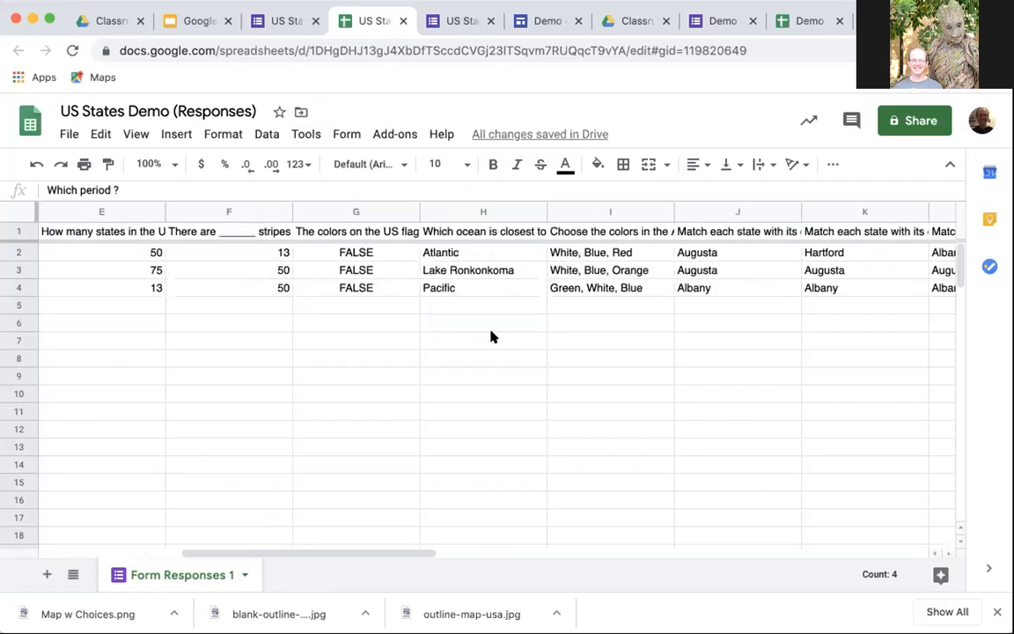
scroll(491, 336, "left", 8)
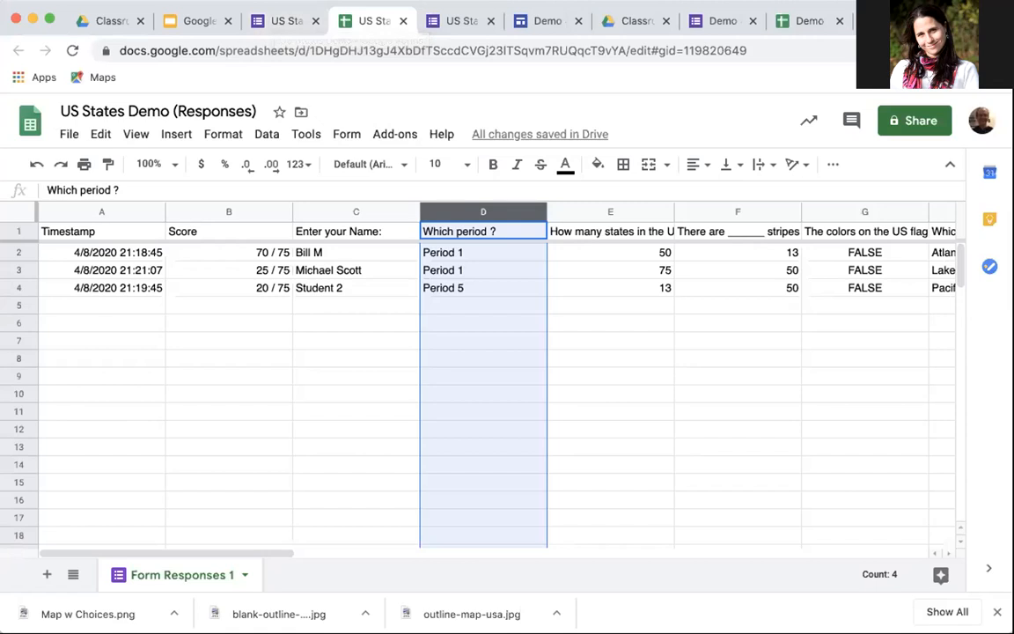
Switch to Google Classroom and go from the class's gradebook to the overview of all classes.
left_click(898, 21)
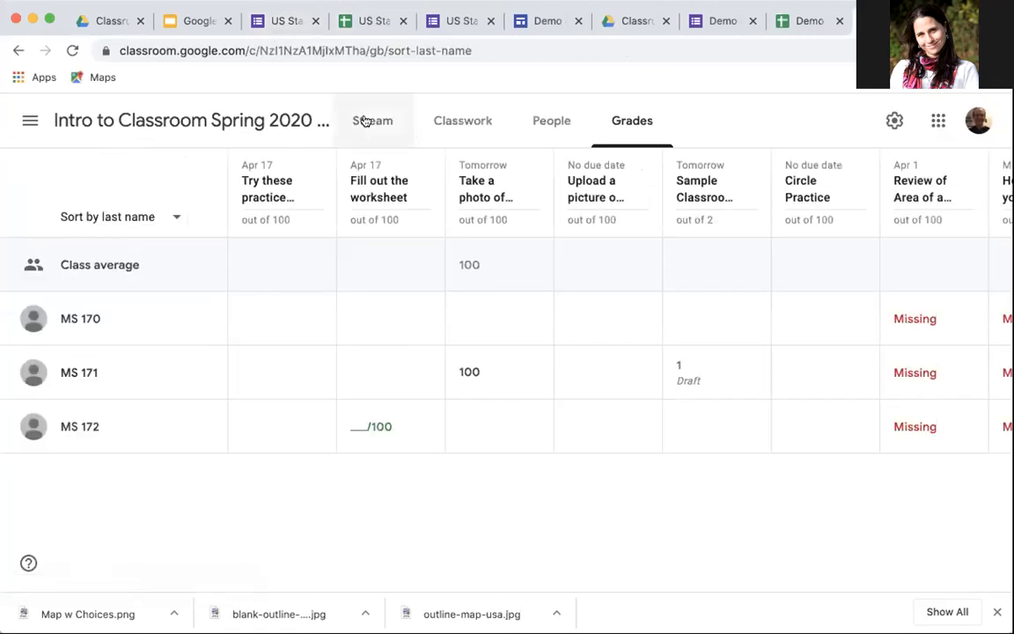
left_click(365, 121)
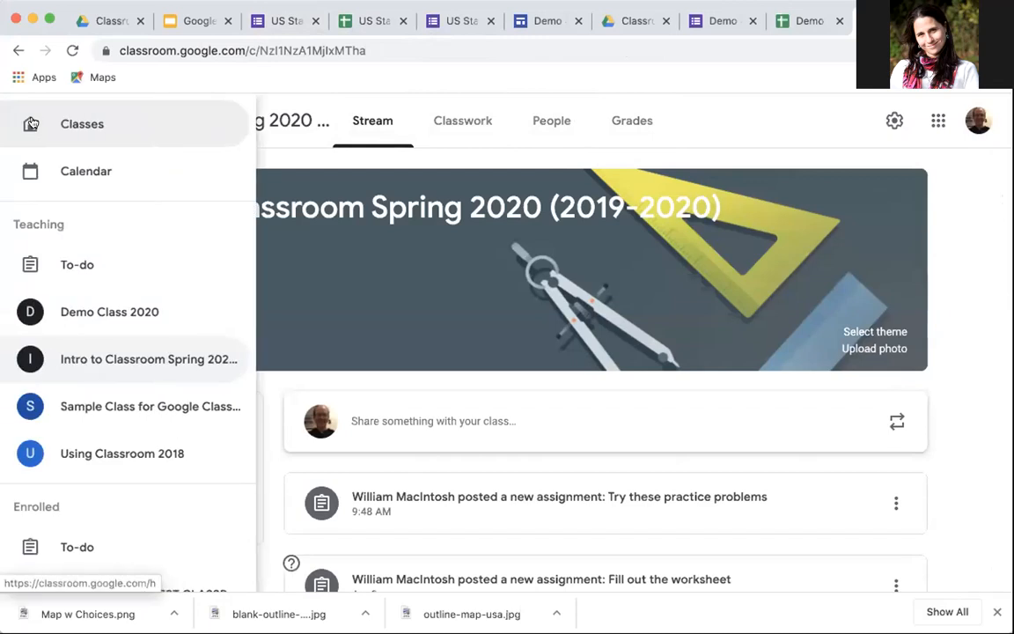
left_click(98, 126)
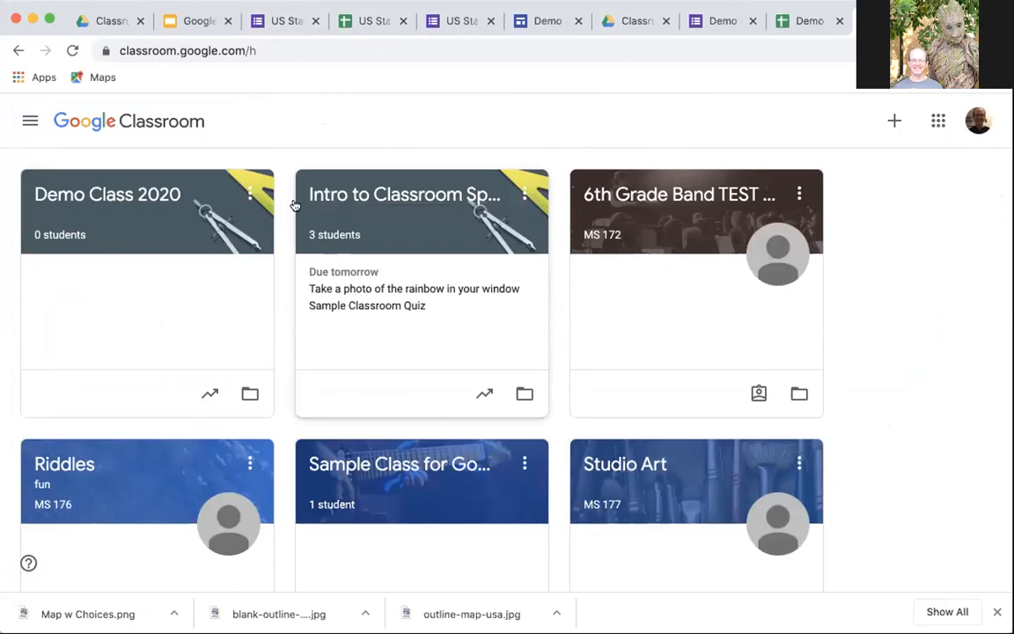
View the Intro to Classroom class's management options and its Copy class form, and cancel the copy.
left_click(523, 198)
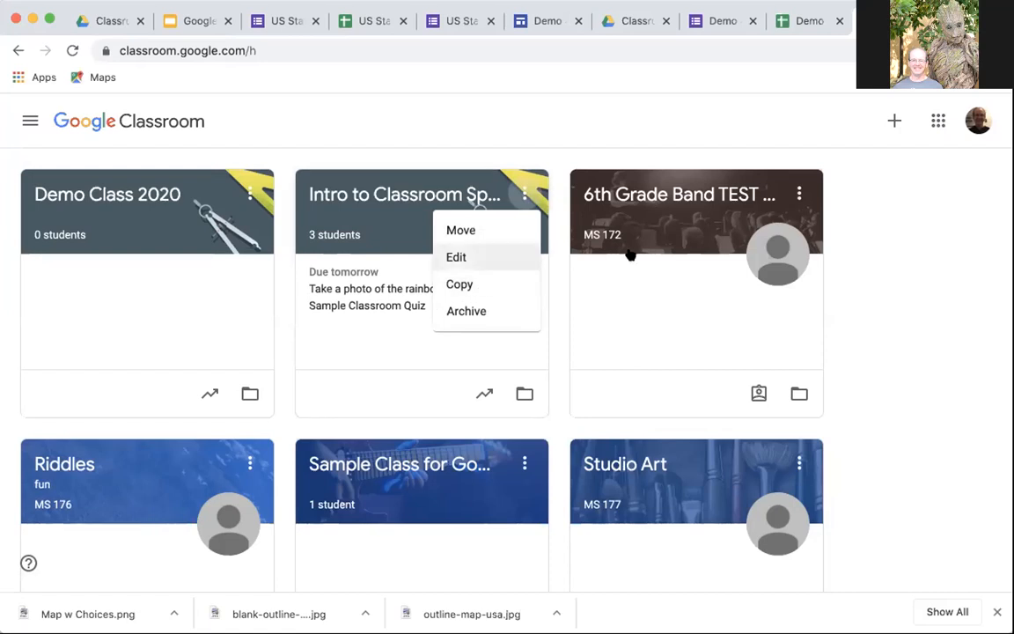
left_click(938, 306)
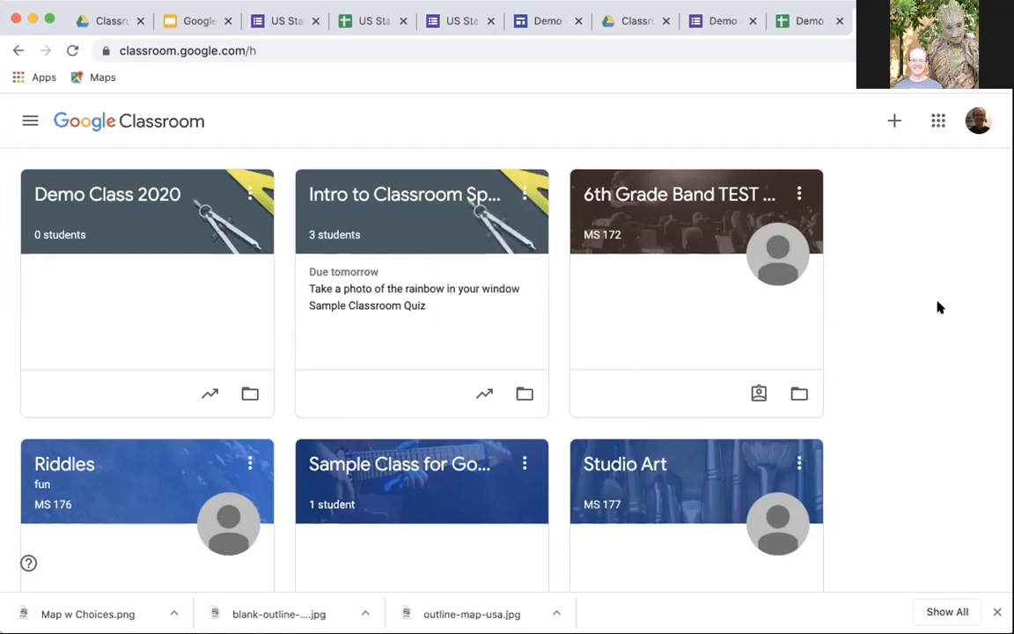
left_click(524, 195)
left_click(468, 283)
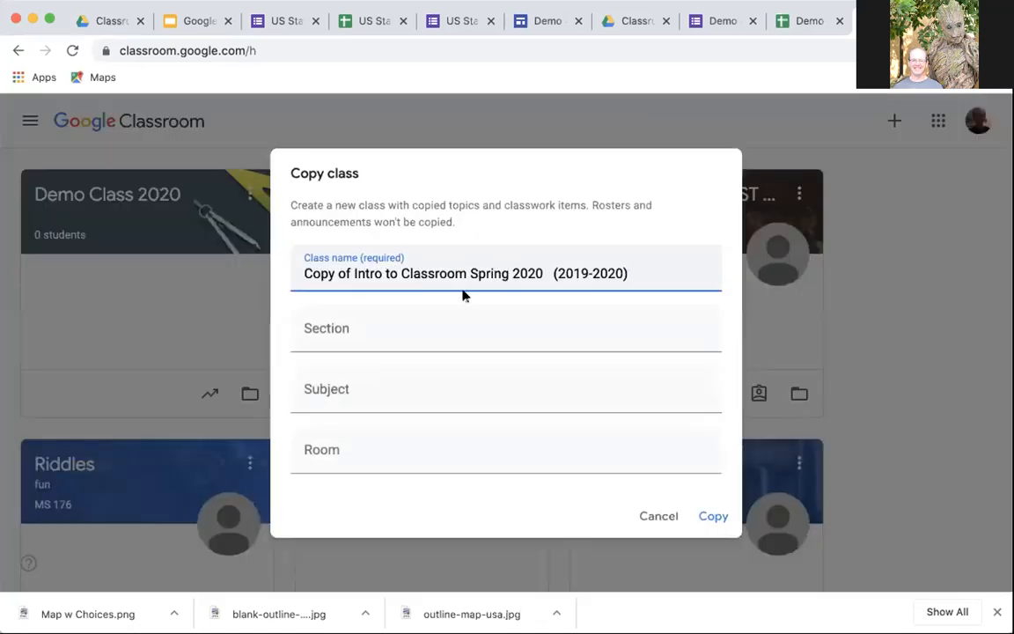
scroll(373, 326, "down", 2)
scroll(373, 326, "up", 2)
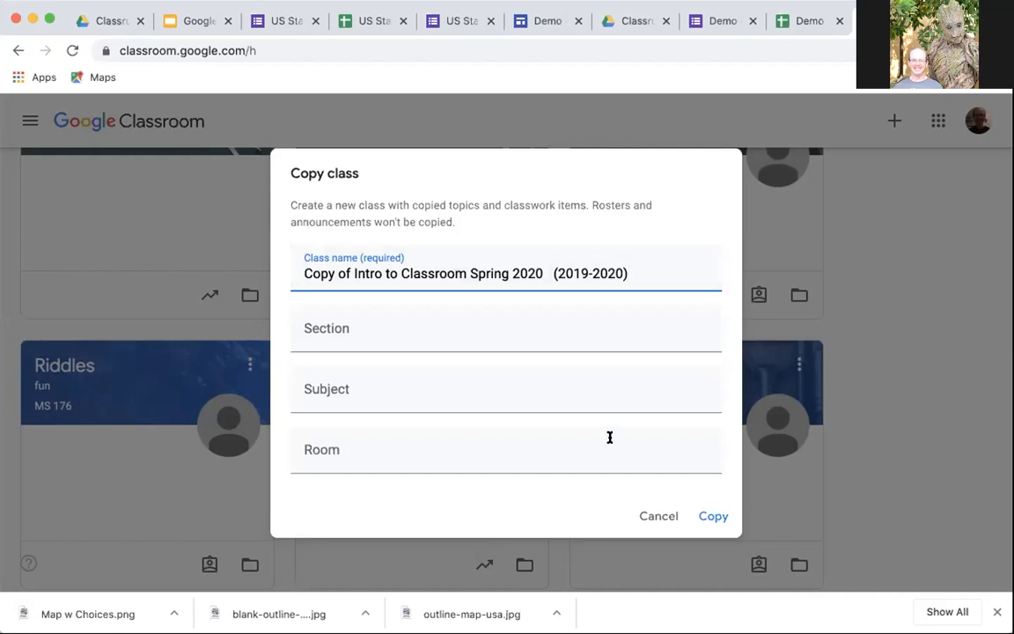
left_click(658, 519)
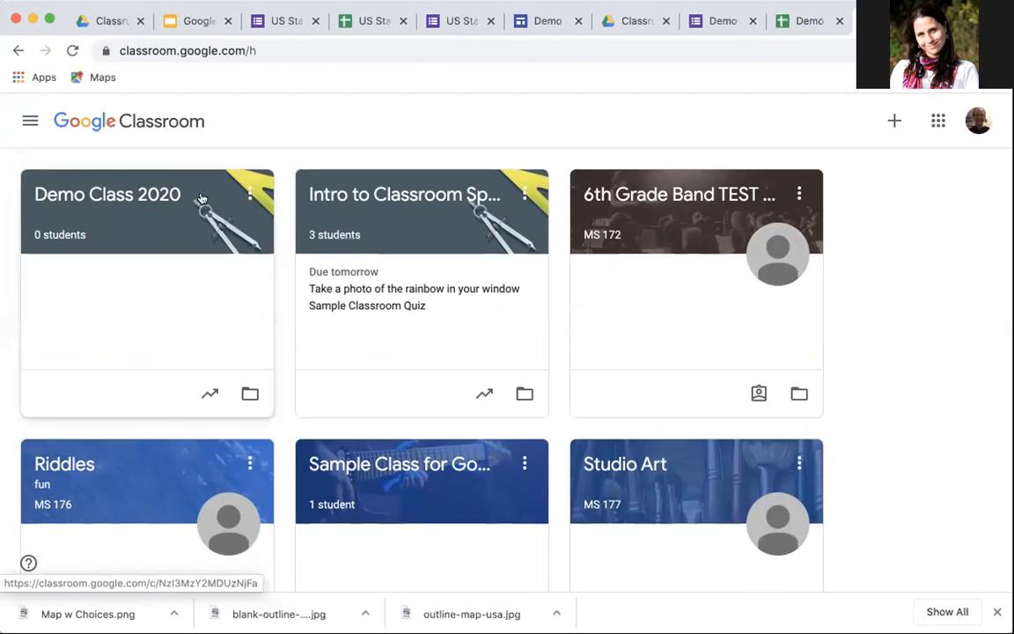
Return to the US States Demo (Responses) spreadsheet and select empty cell C9 in place of the period column.
left_click(356, 22)
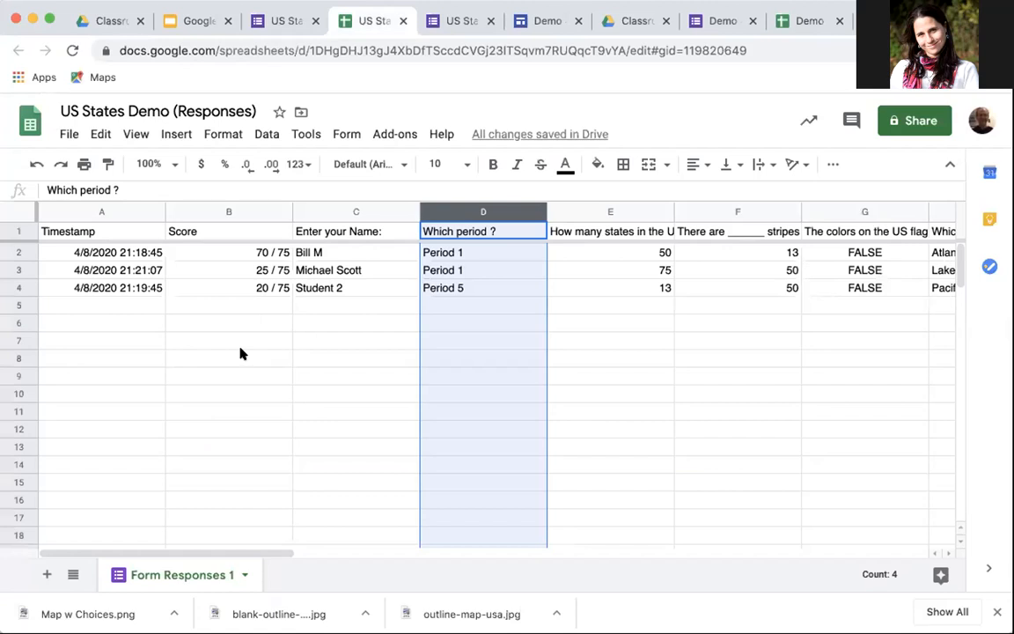
left_click(323, 379)
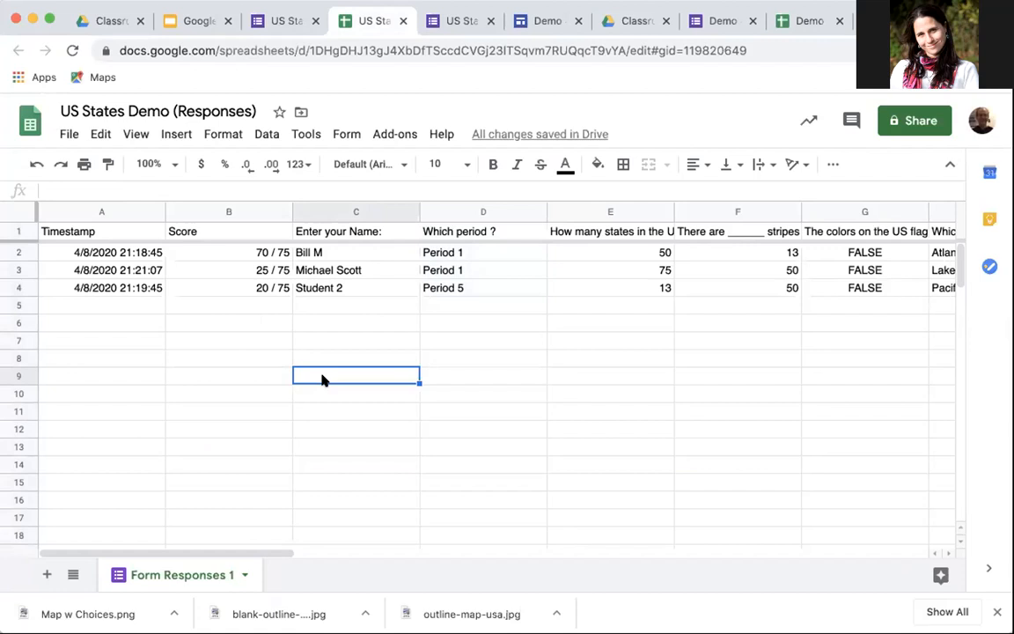
Switch to the US States Demo form and examine its response summary, from the score insights to the per-question charts.
left_click(273, 25)
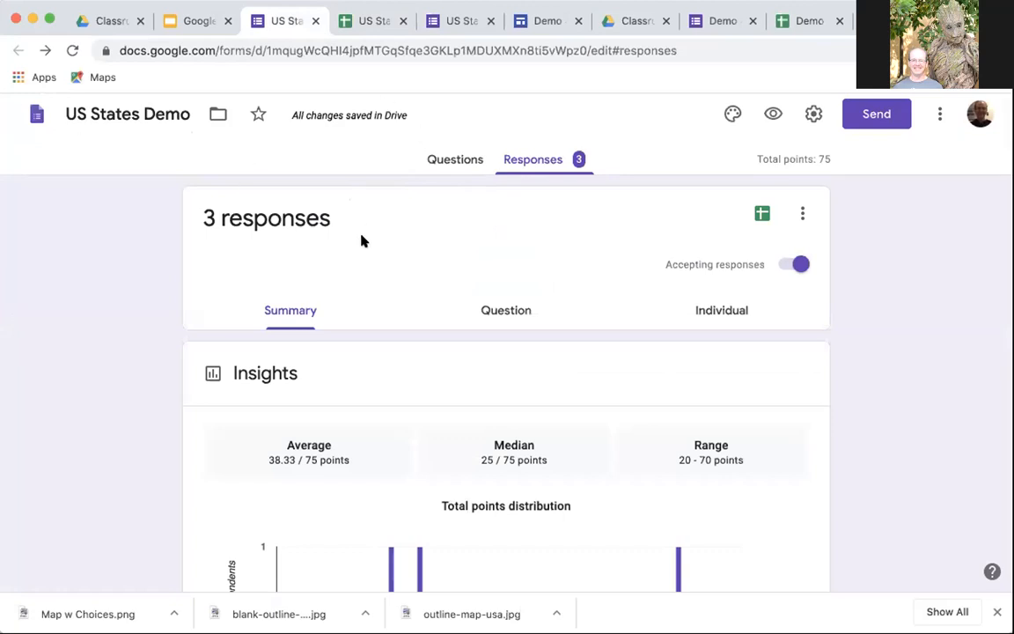
left_click(447, 164)
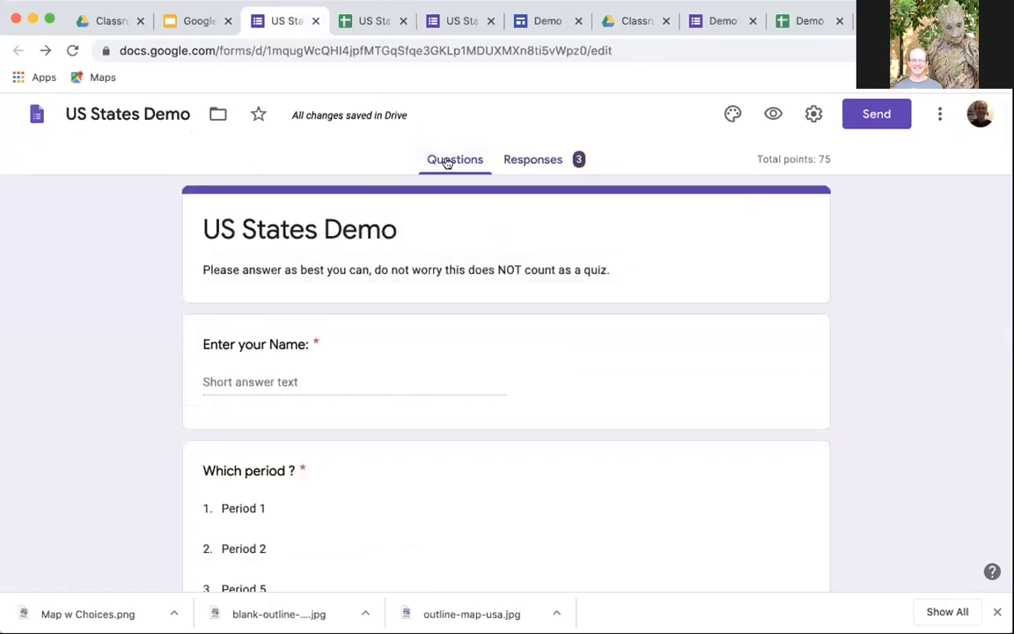
left_click(539, 161)
scroll(281, 223, "down", 2)
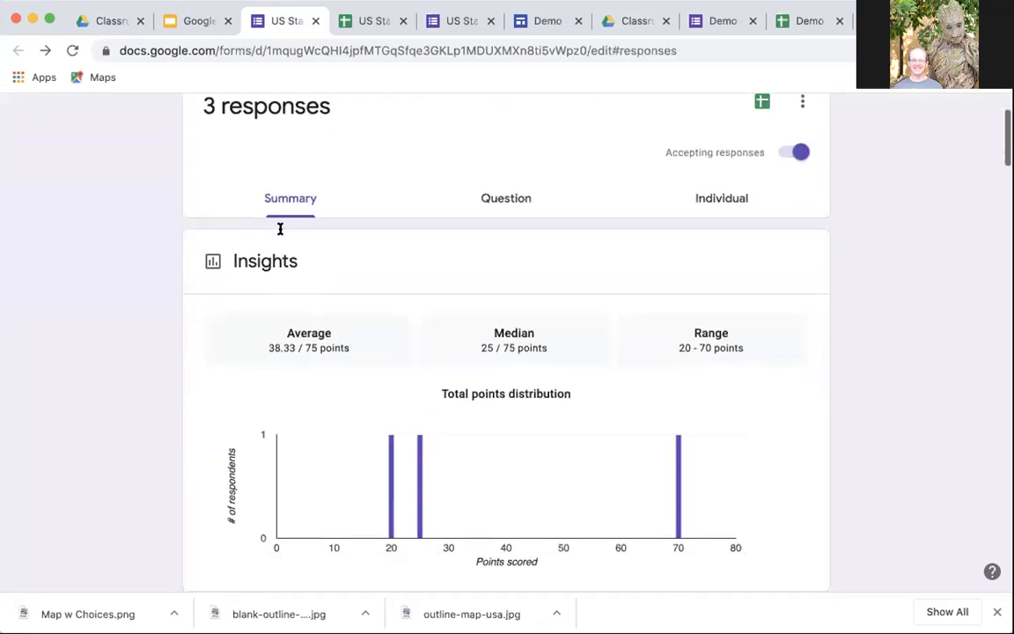
scroll(280, 228, "down", 3)
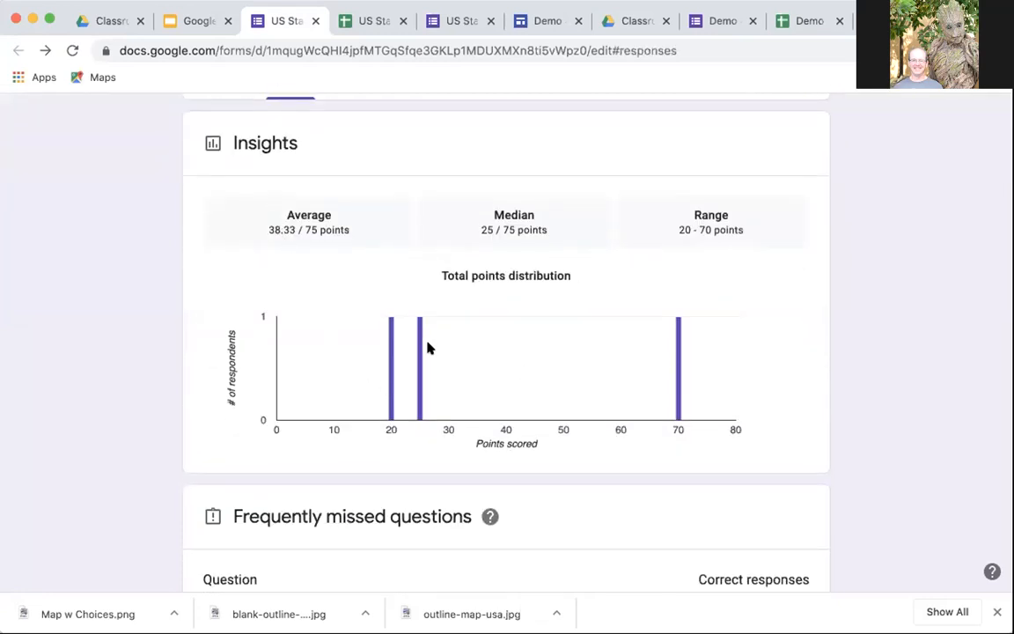
scroll(429, 348, "down", 4)
scroll(429, 348, "down", 3)
scroll(429, 343, "down", 15)
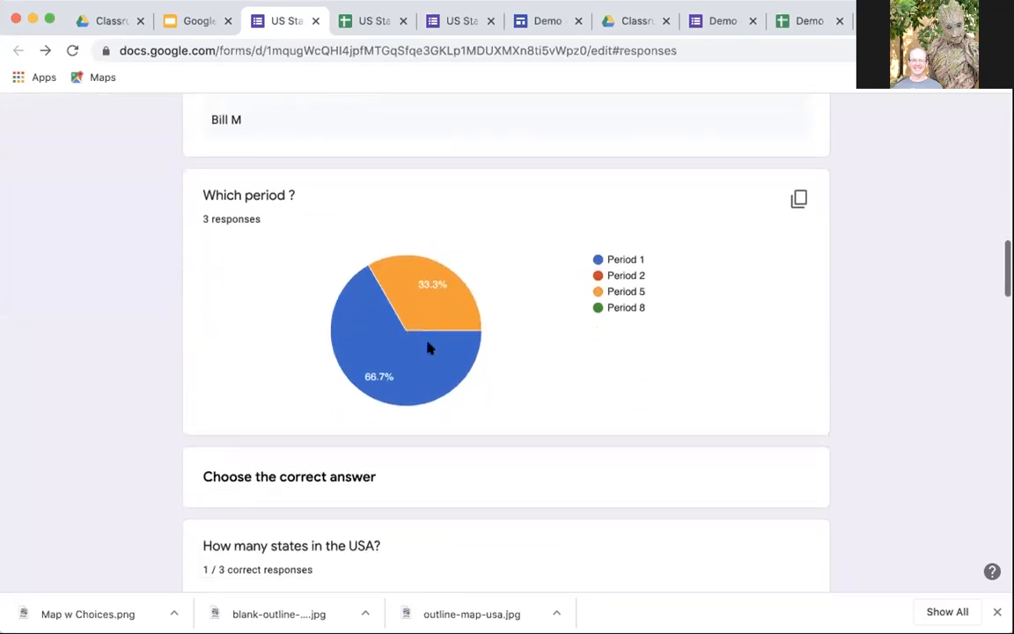
scroll(626, 390, "down", 8)
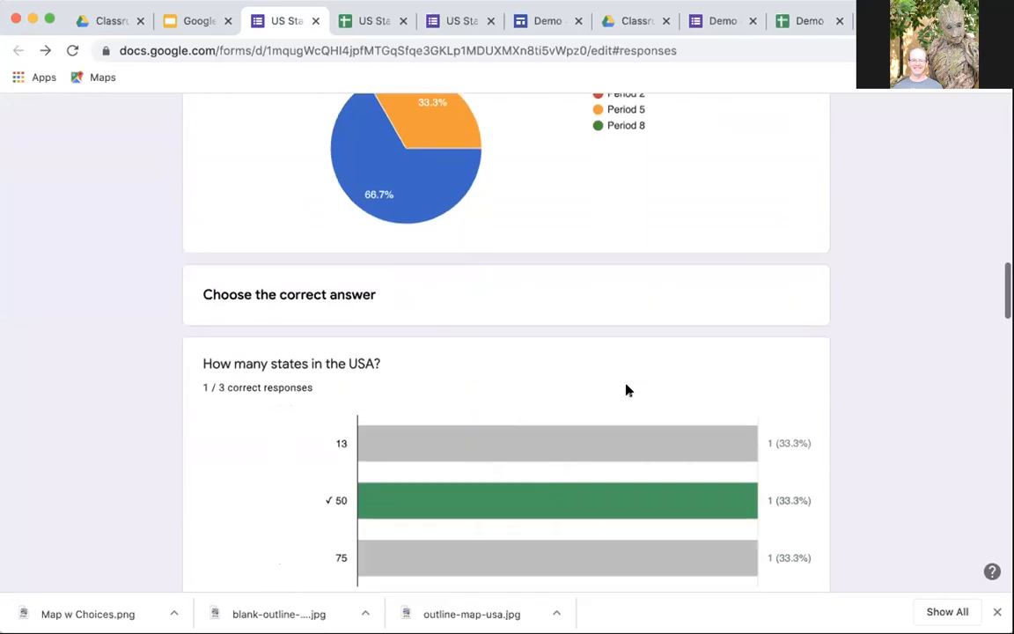
scroll(627, 390, "up", 20)
scroll(627, 390, "up", 10)
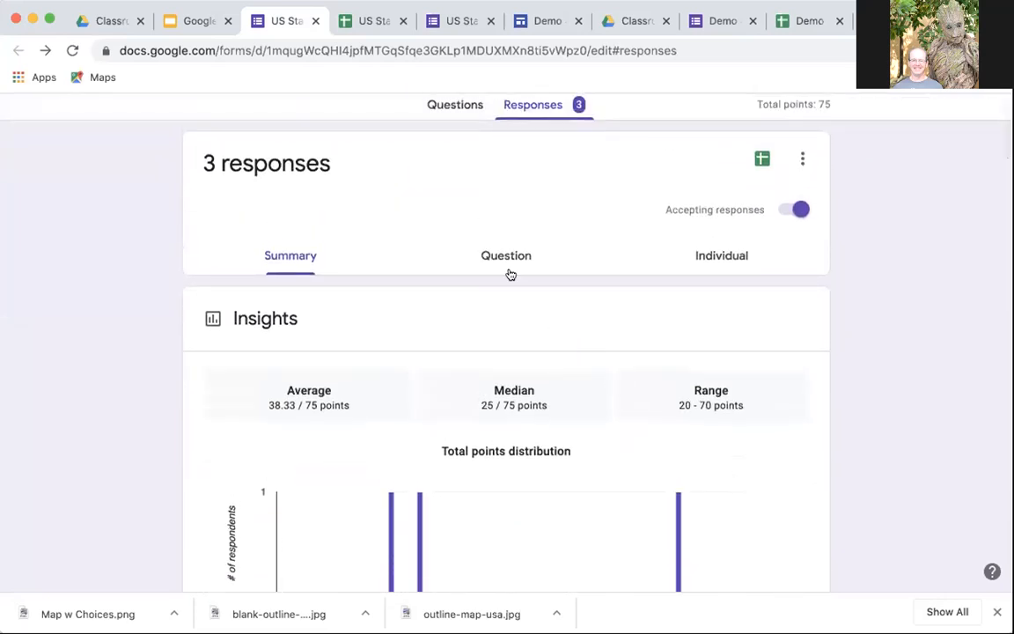
Show the individual responses and review the first student's graded answers down to the state capital matching question.
left_click(713, 256)
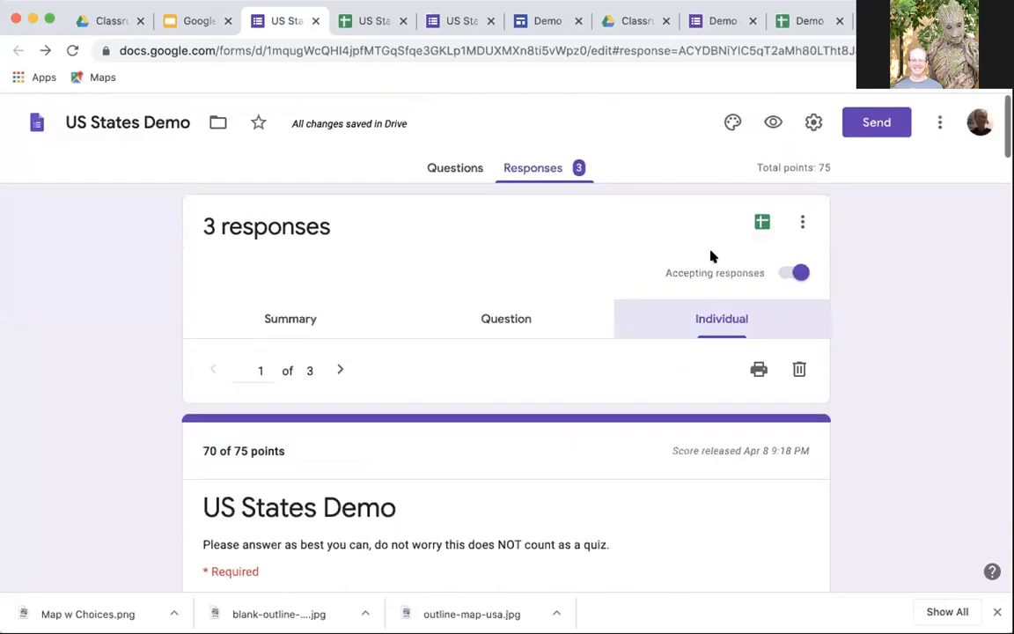
scroll(335, 406, "down", 1)
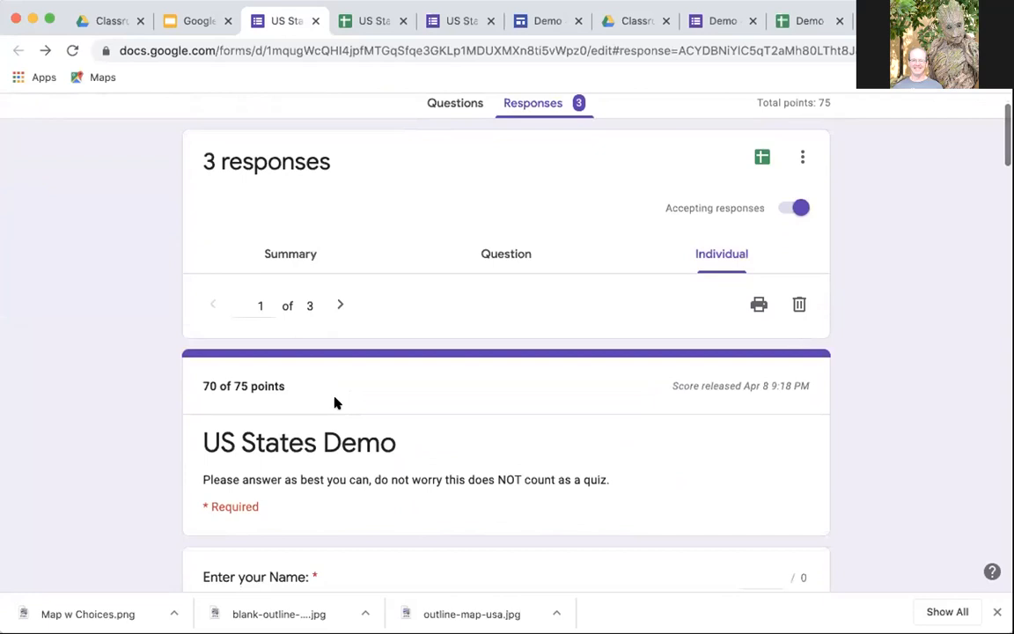
scroll(334, 402, "down", 4)
scroll(264, 378, "down", 1)
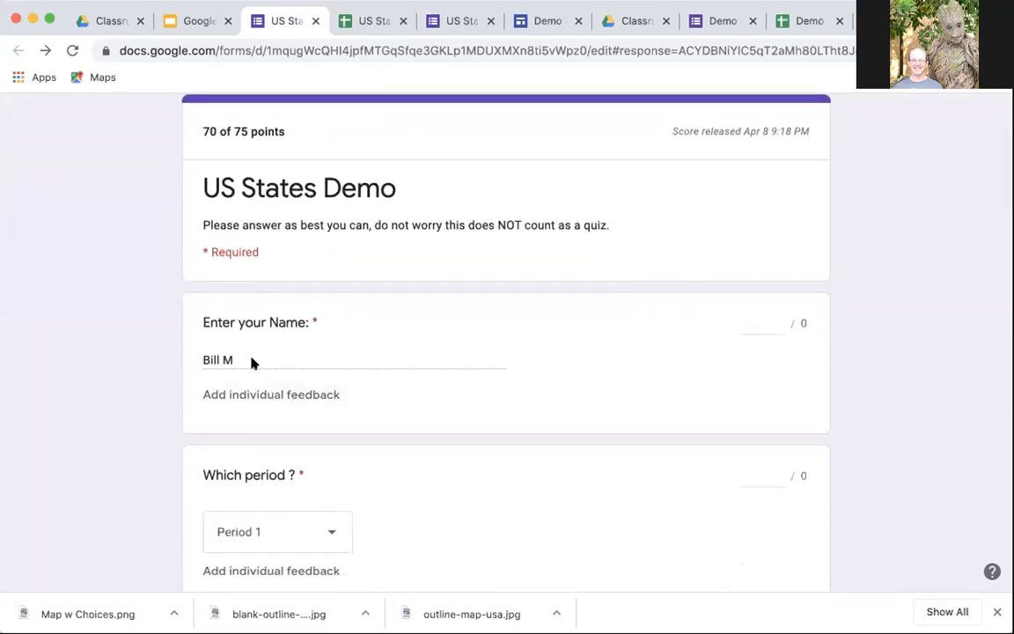
scroll(321, 362, "down", 3)
scroll(321, 365, "down", 10)
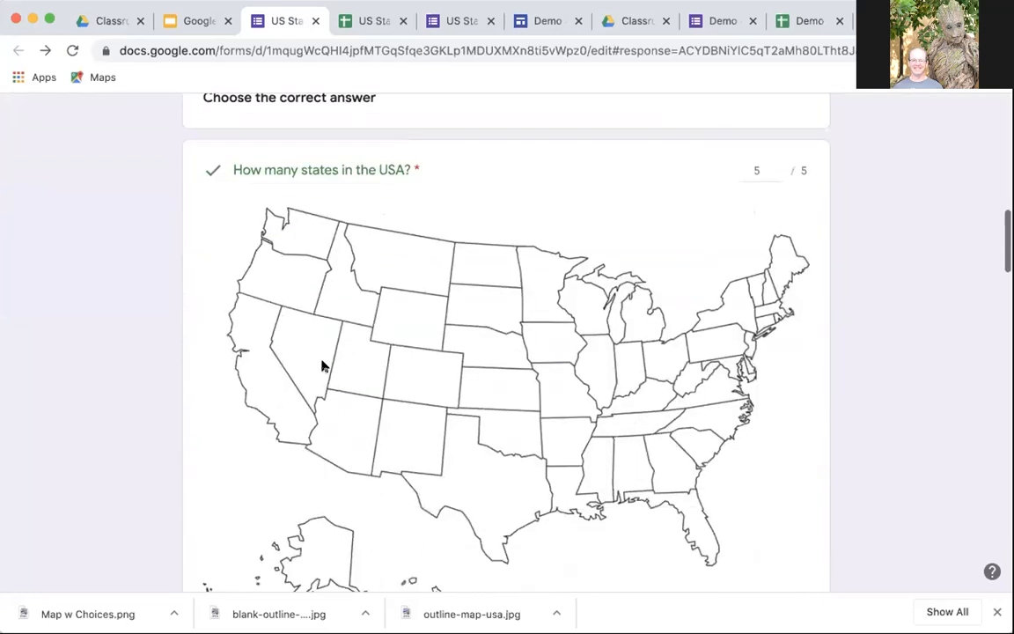
scroll(321, 364, "down", 3)
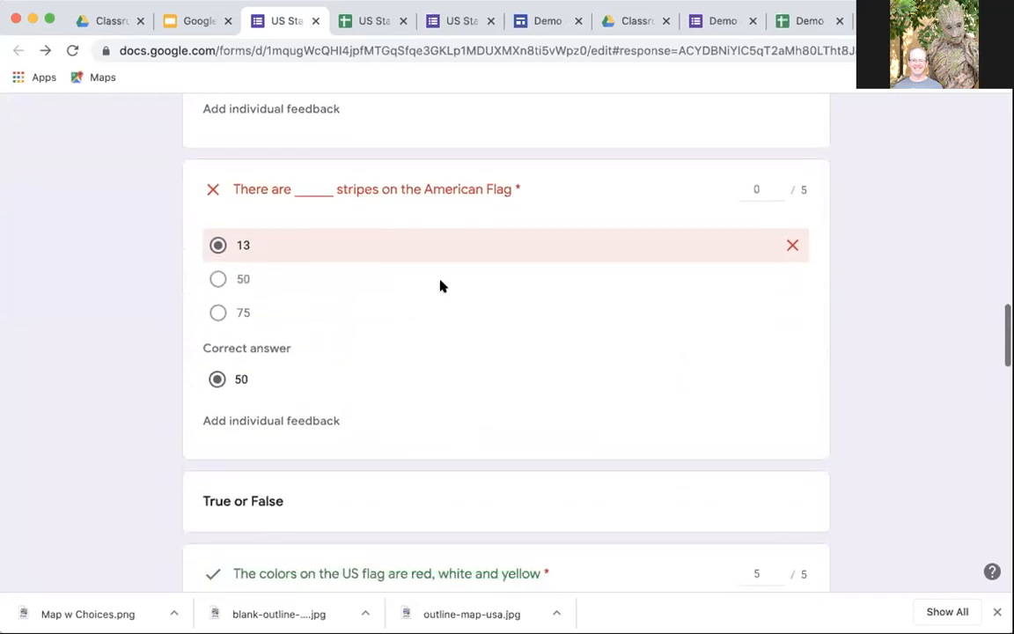
scroll(299, 289, "down", 10)
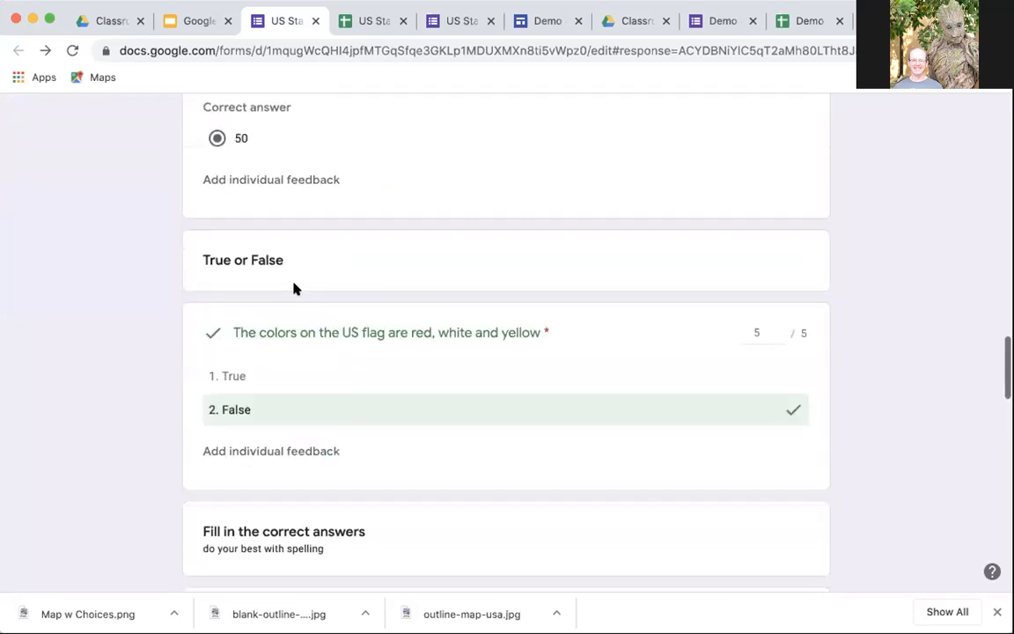
scroll(295, 289, "down", 10)
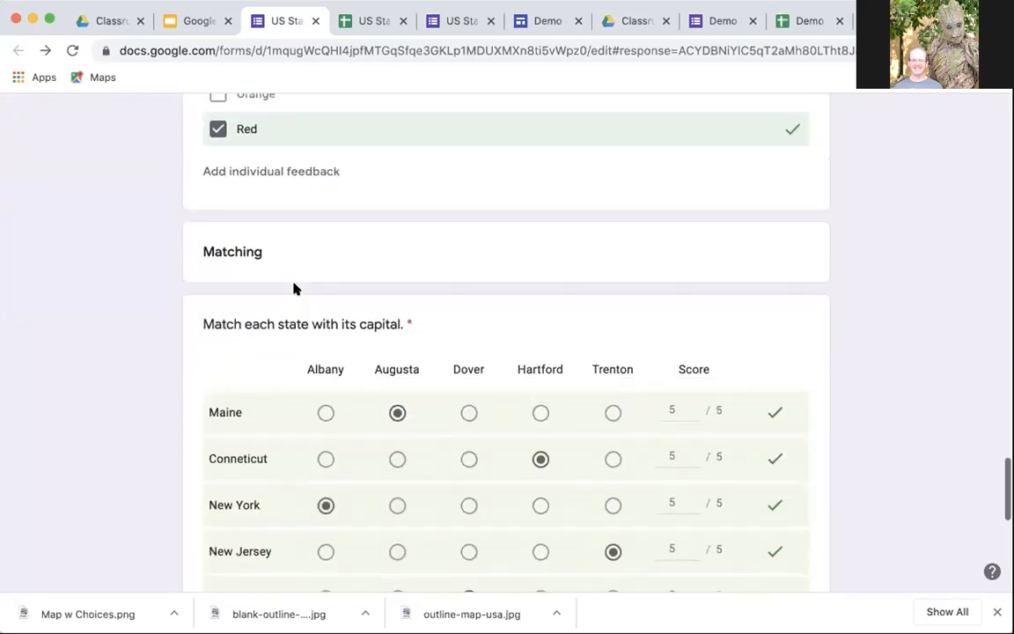
scroll(294, 283, "up", 20)
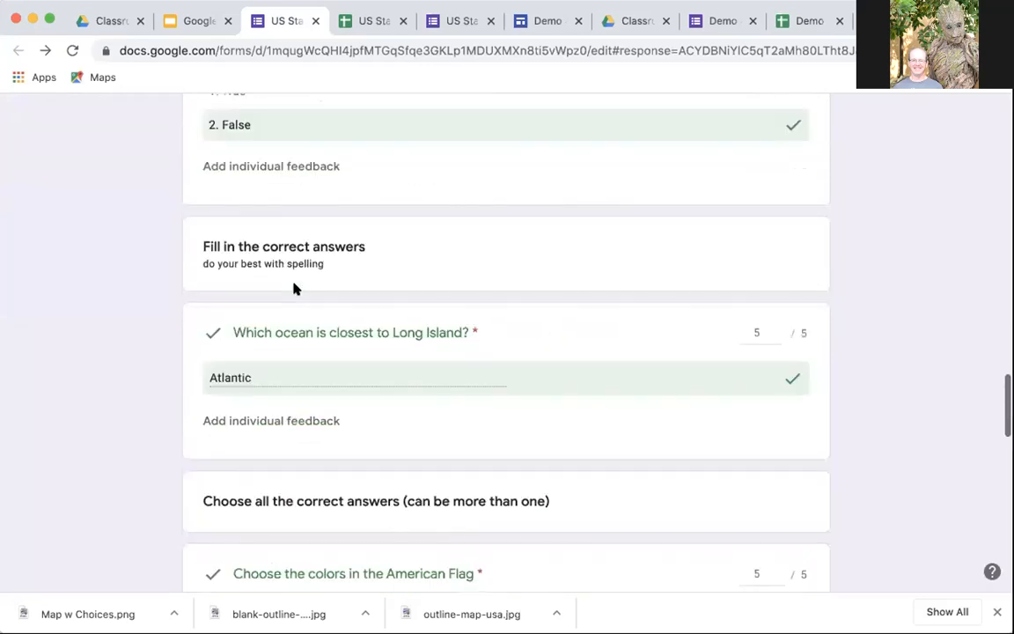
scroll(294, 288, "up", 5)
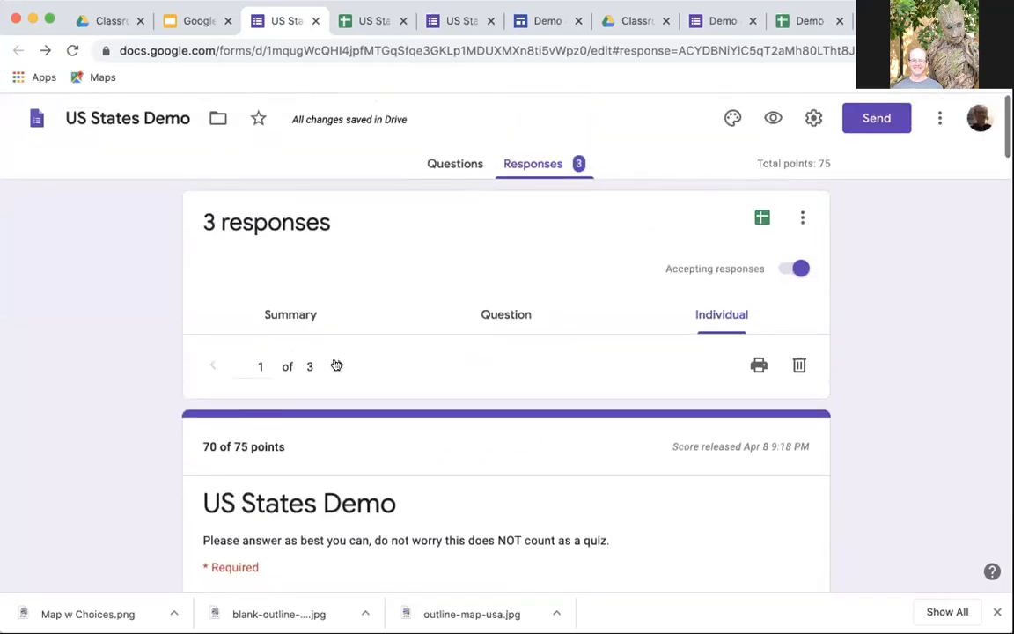
Go to the second individual response and review its graded answers through the American Flag colors question.
left_click(338, 366)
scroll(219, 412, "down", 5)
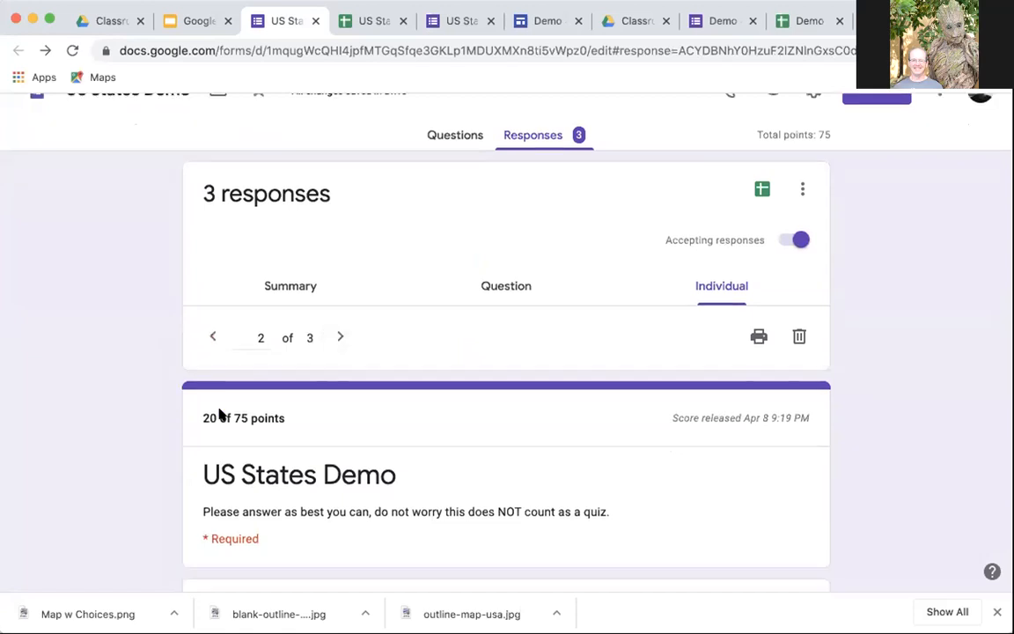
scroll(219, 410, "down", 12)
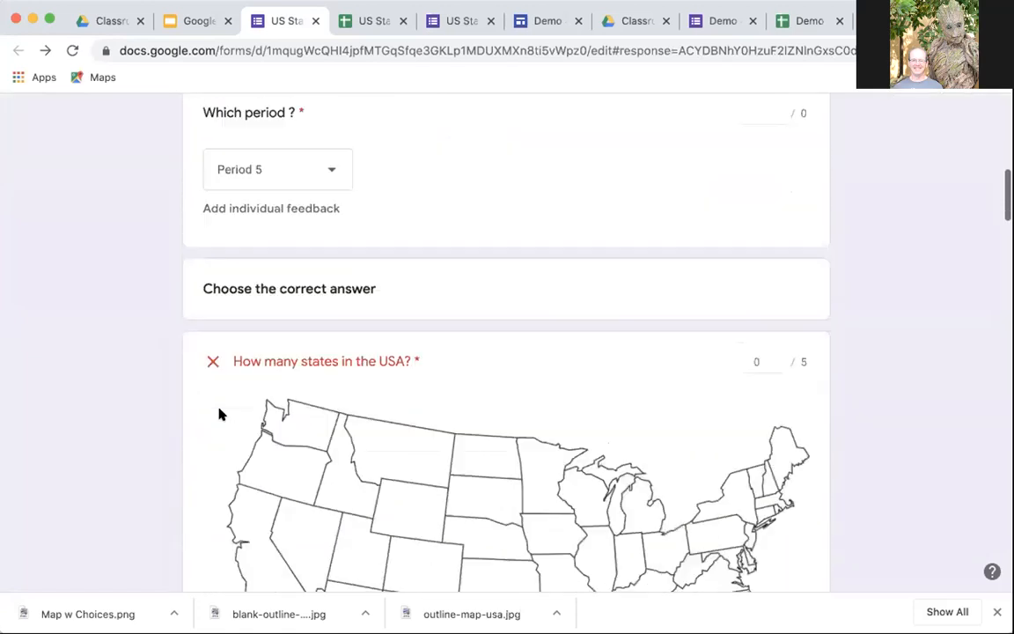
scroll(219, 412, "down", 15)
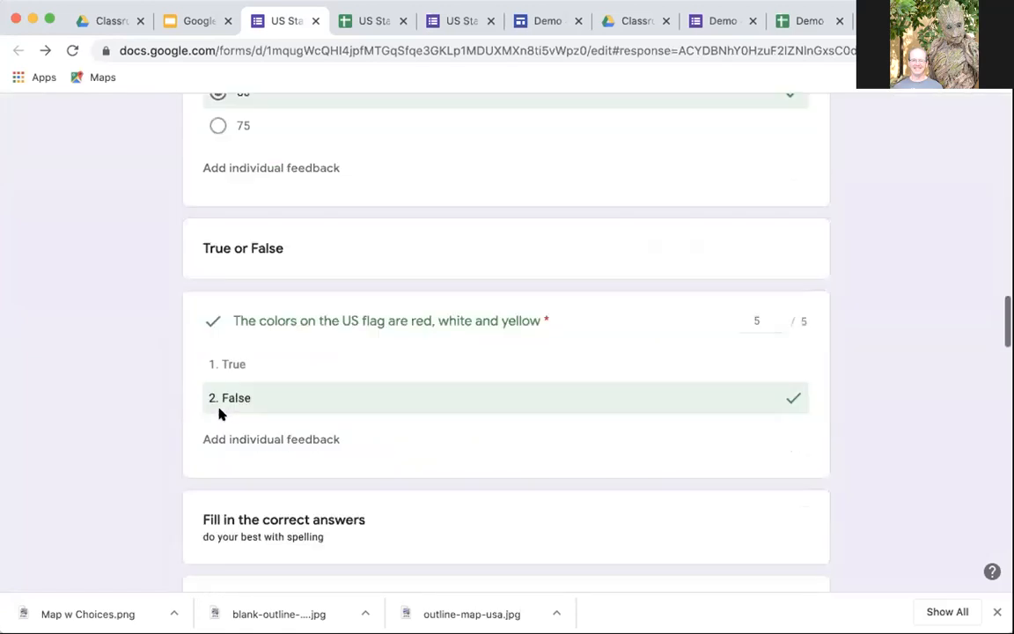
scroll(219, 411, "down", 10)
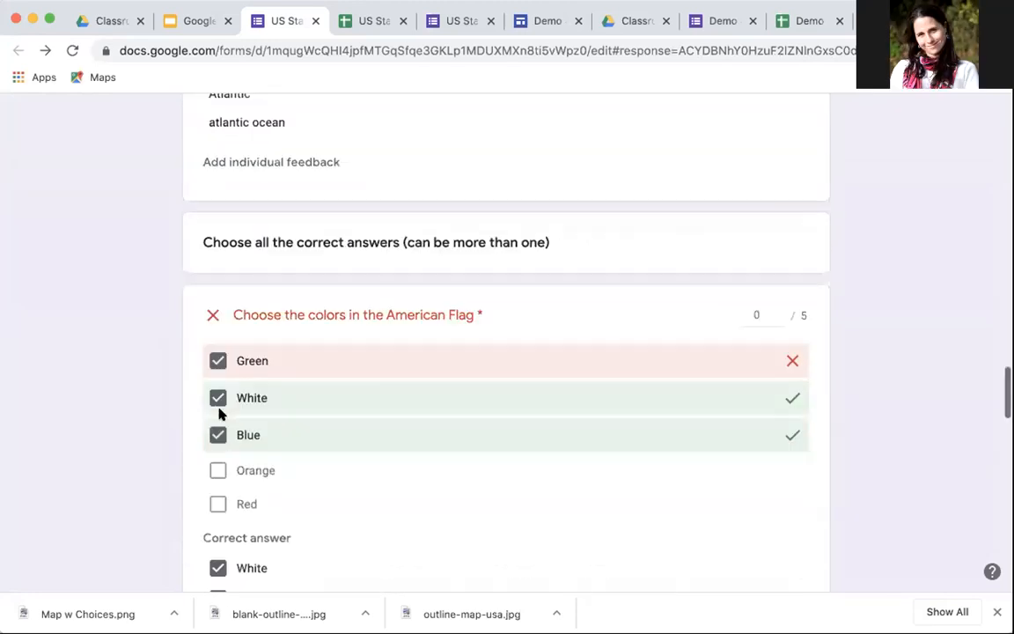
scroll(219, 411, "up", 20)
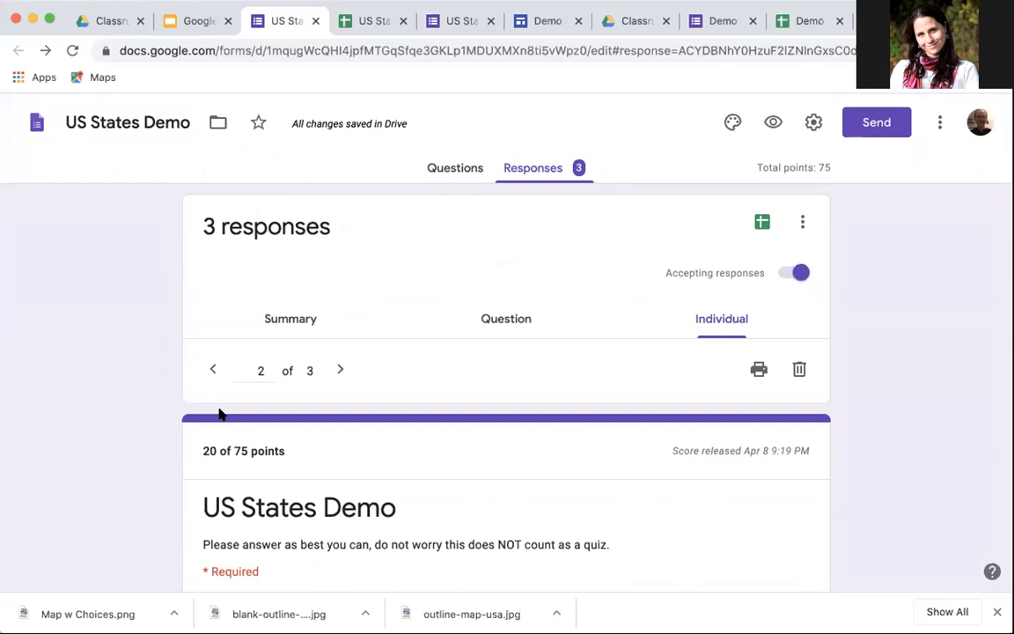
Return to the form's questions and look through them from the name field to the fill-in and multiple-answer sections.
left_click(431, 167)
scroll(340, 281, "down", 5)
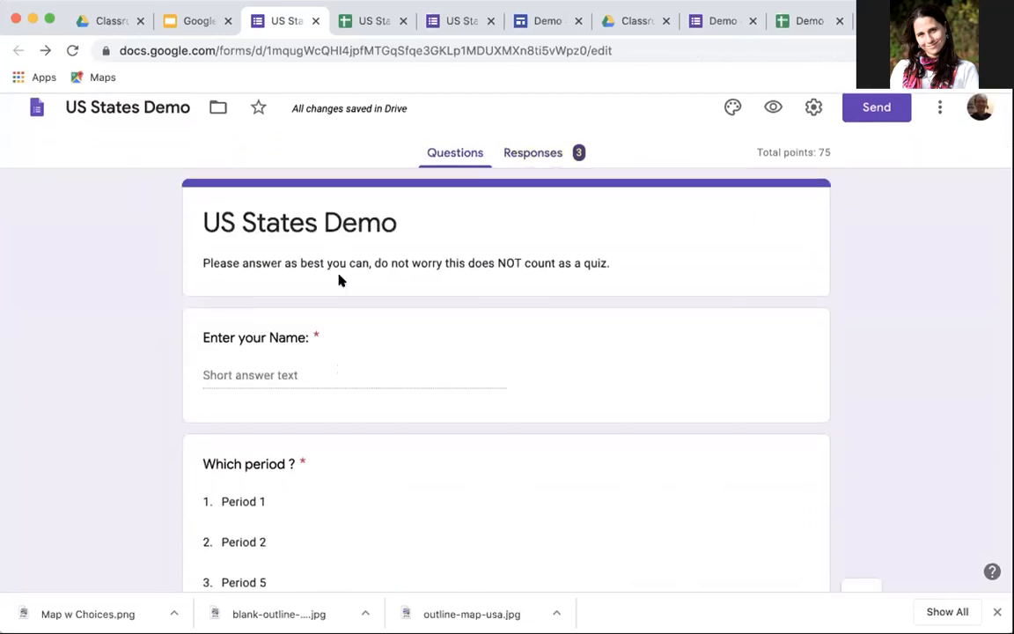
scroll(340, 280, "down", 1)
scroll(339, 277, "up", 1)
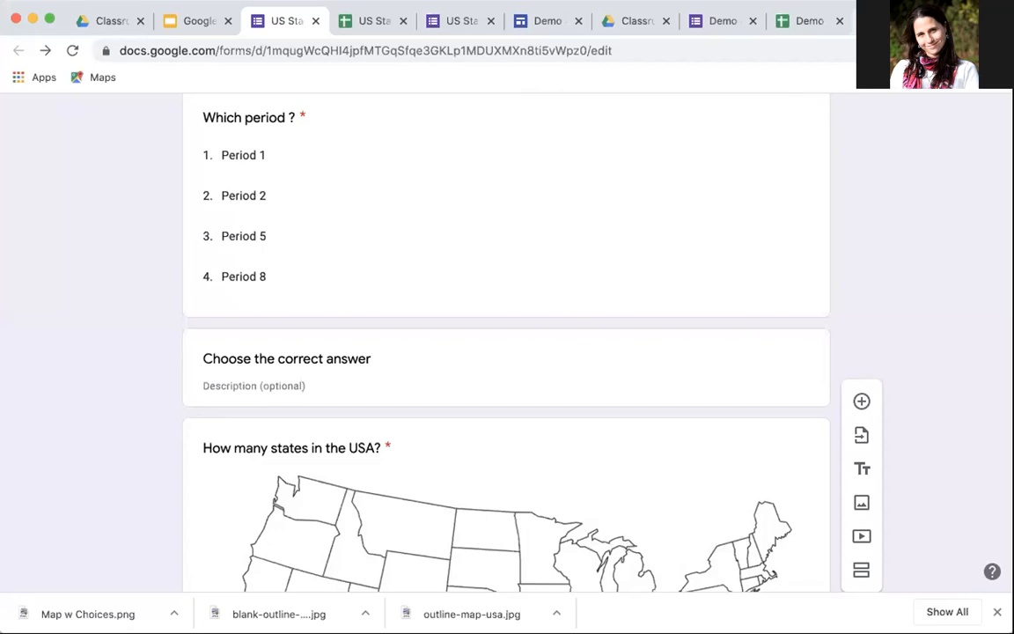
scroll(507, 292, "up", 5)
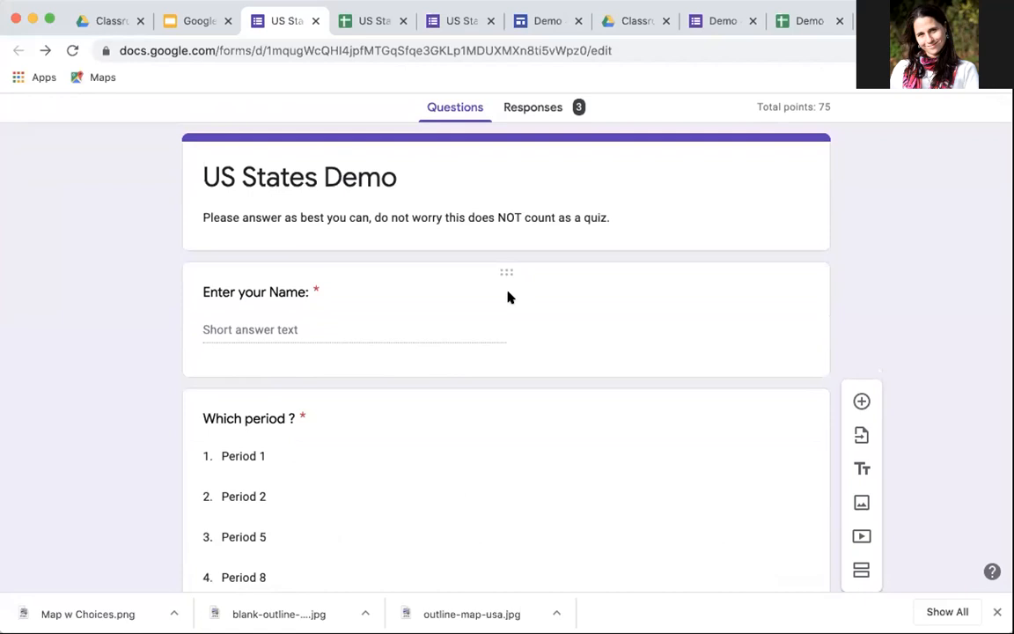
scroll(507, 292, "up", 1)
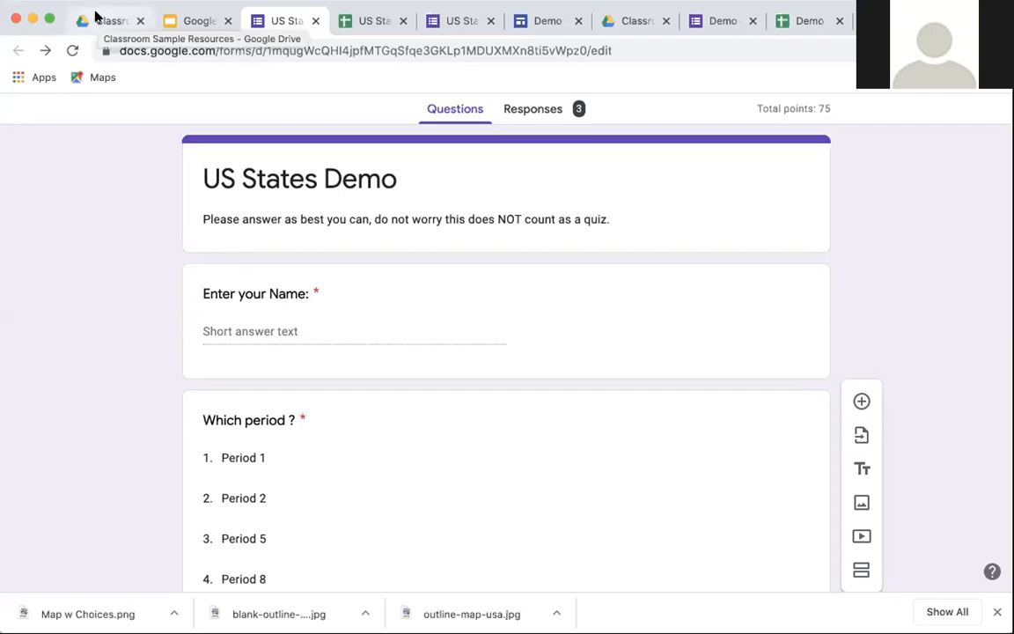
scroll(103, 279, "down", 4)
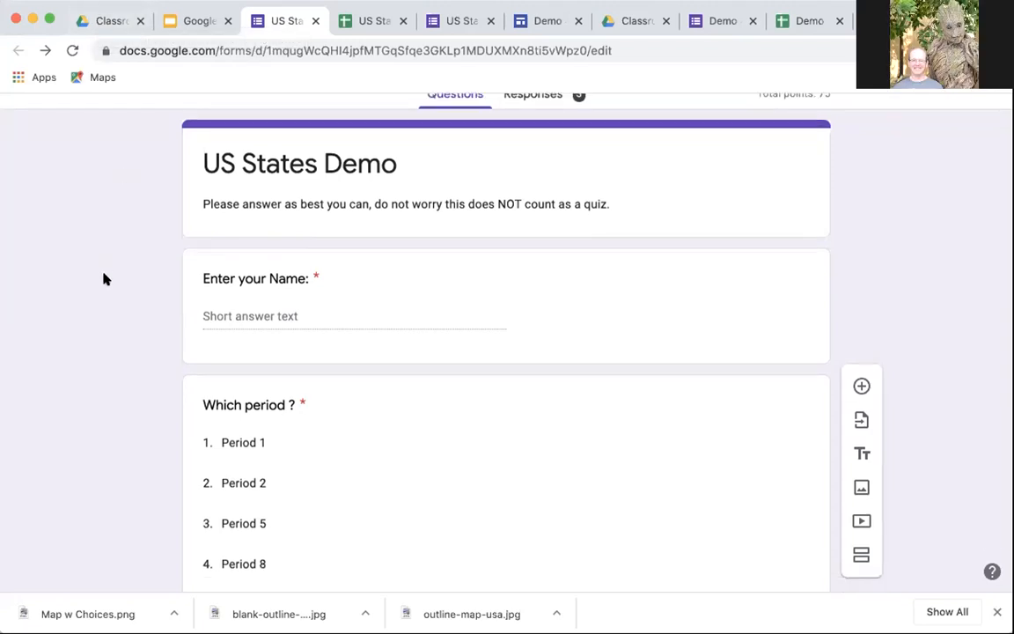
scroll(103, 279, "down", 10)
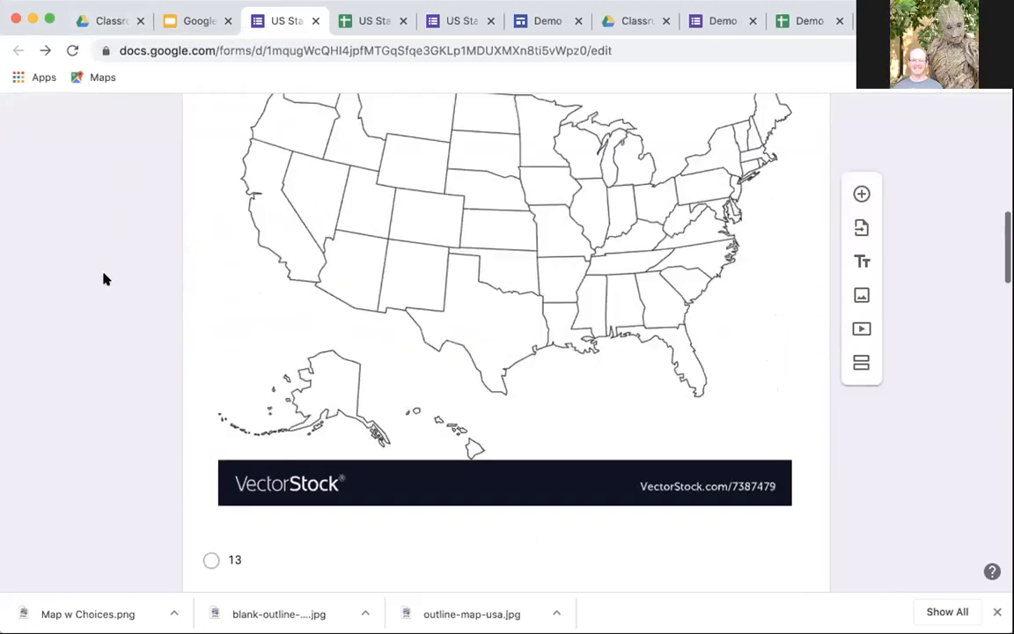
scroll(103, 279, "down", 8)
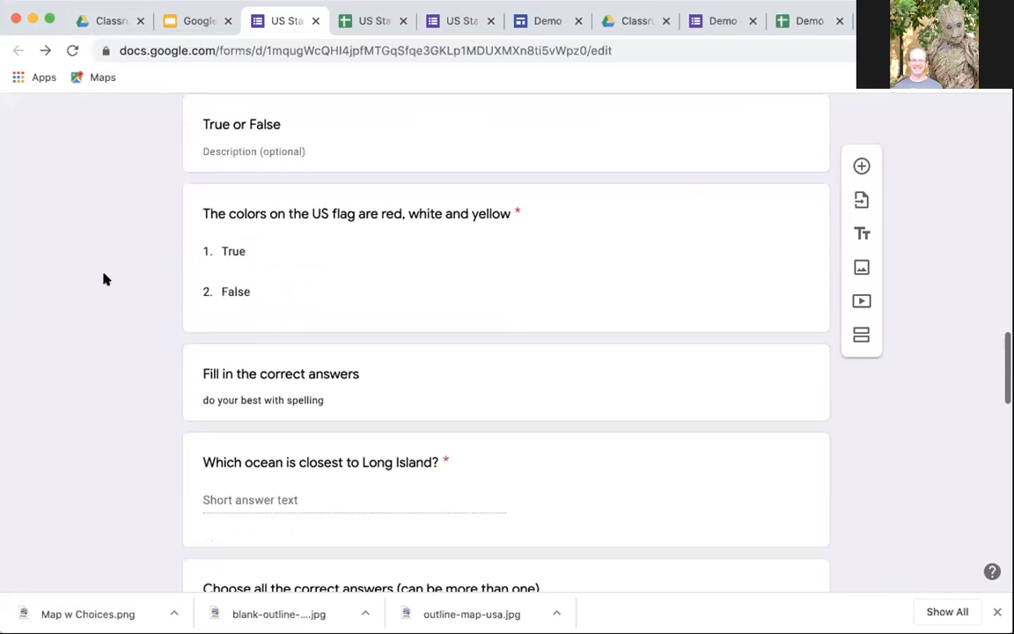
scroll(103, 279, "down", 1)
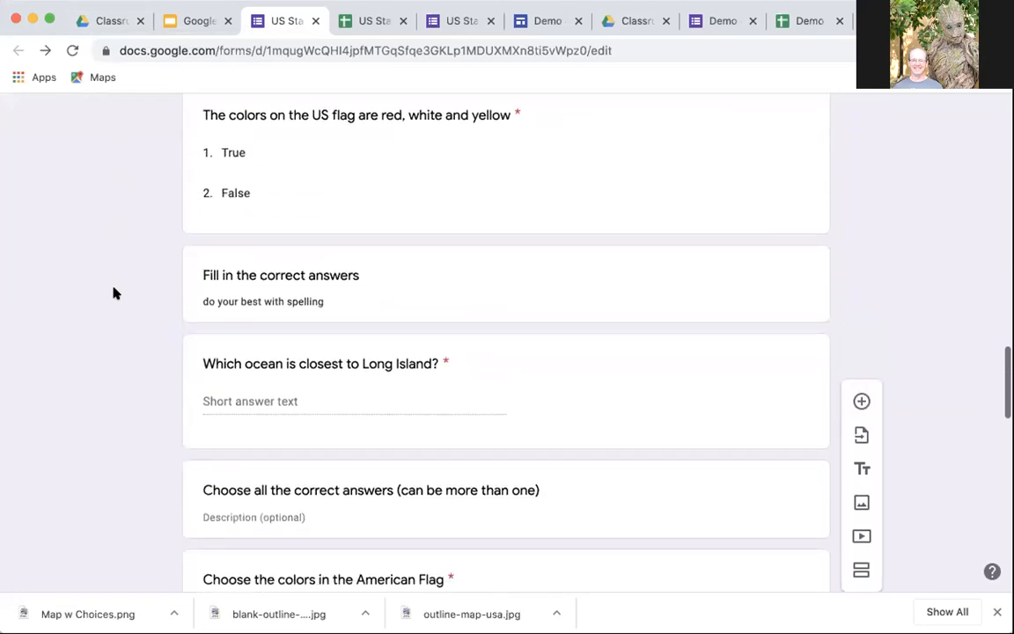
Switch to Google Drive and open the photo or video submission folder inside Sample Quiz (File responses) to view the uploaded files.
left_click(101, 19)
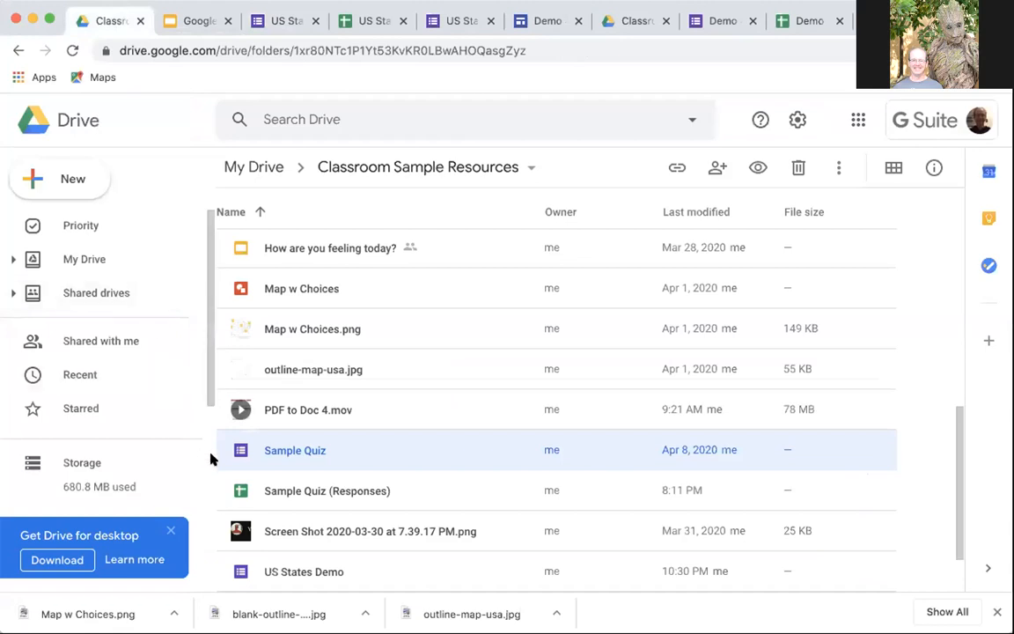
scroll(280, 374, "up", 10)
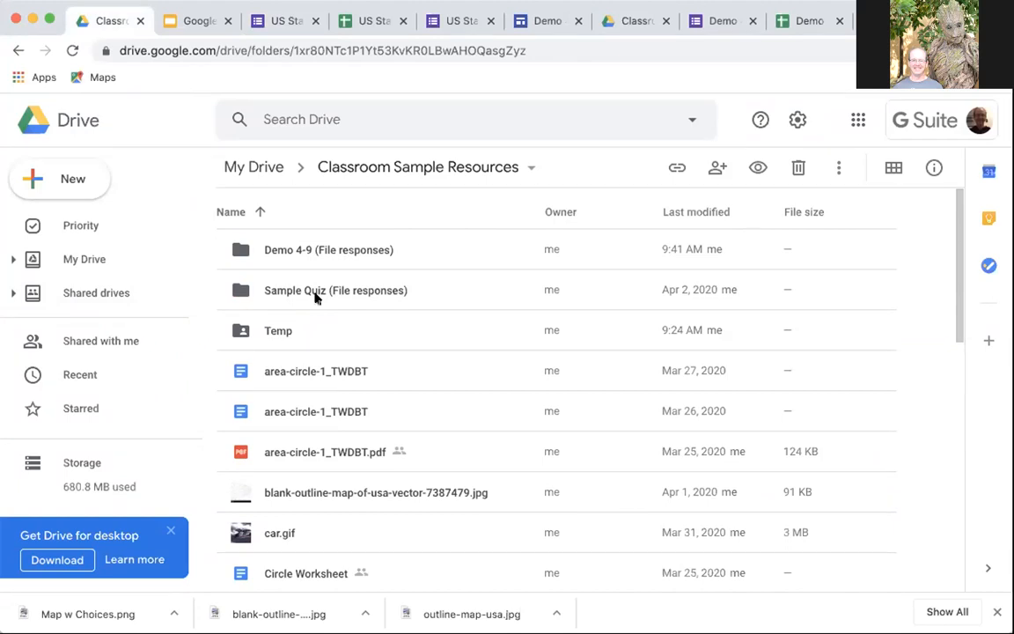
left_click(238, 290)
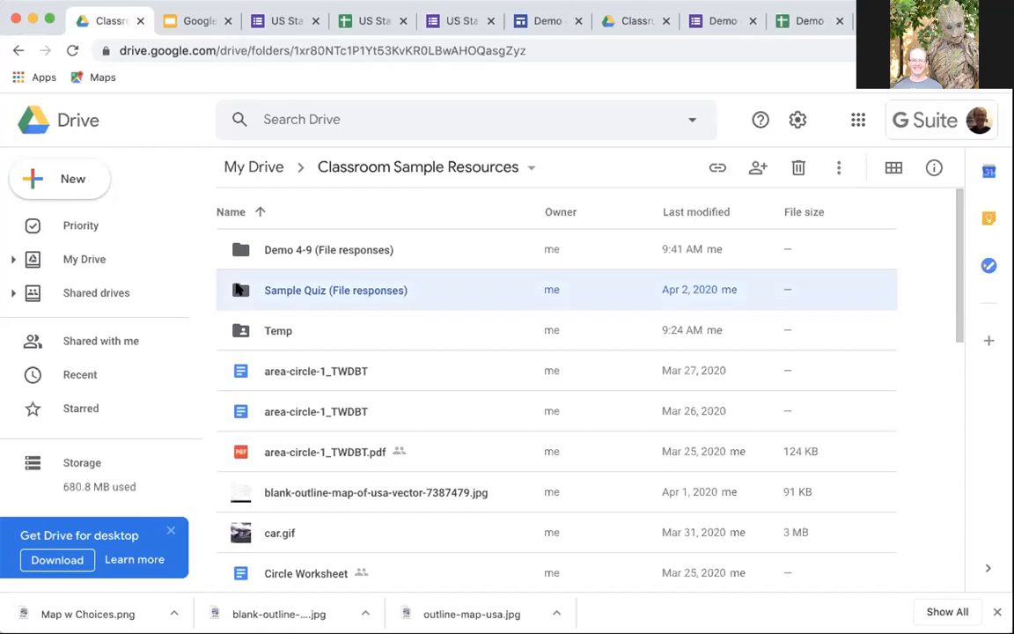
double_click(237, 291)
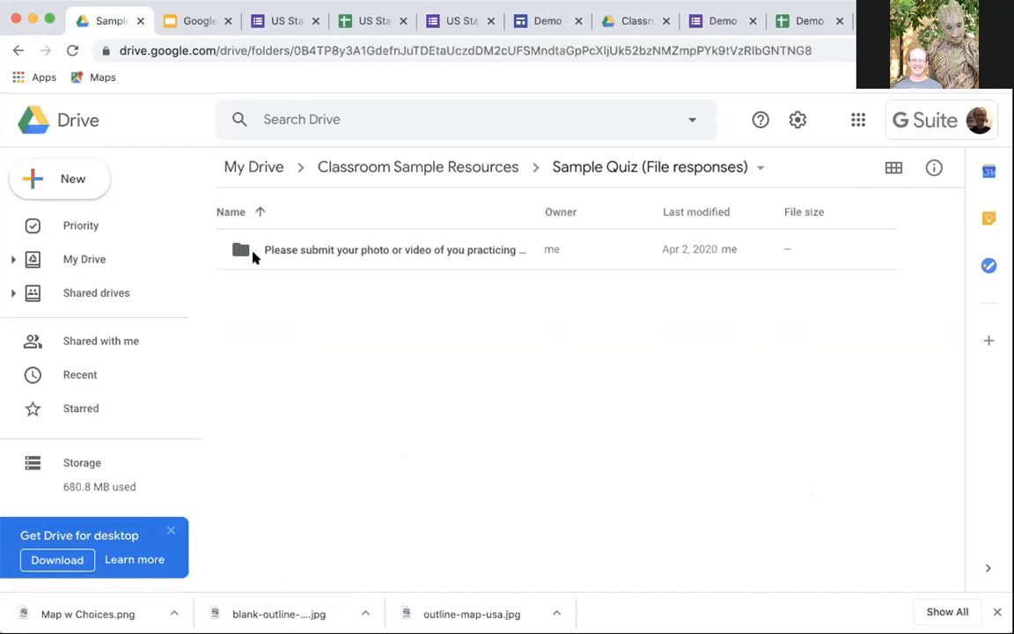
double_click(259, 246)
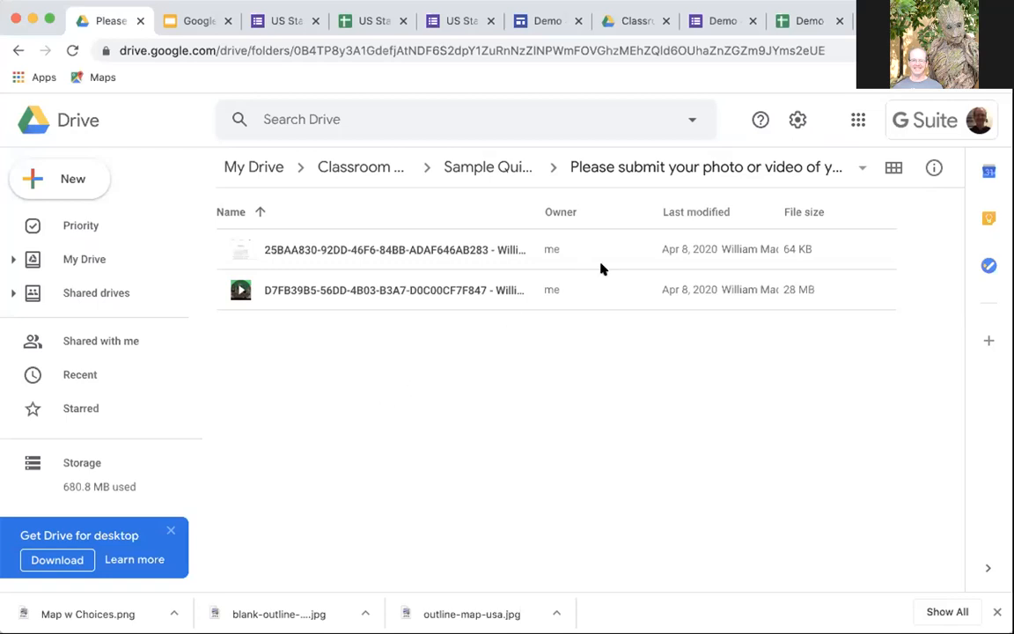
left_click(641, 169)
left_click(370, 424)
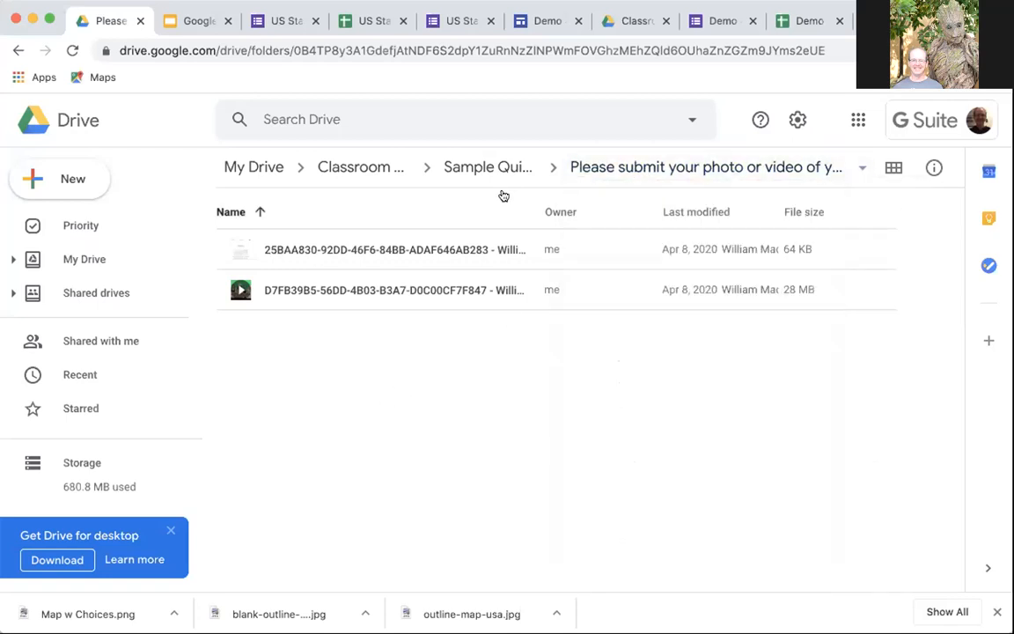
Return to the Sample Quiz (File responses) folder and open the advanced sharing settings of the photo or video submission folder inside it.
left_click(500, 167)
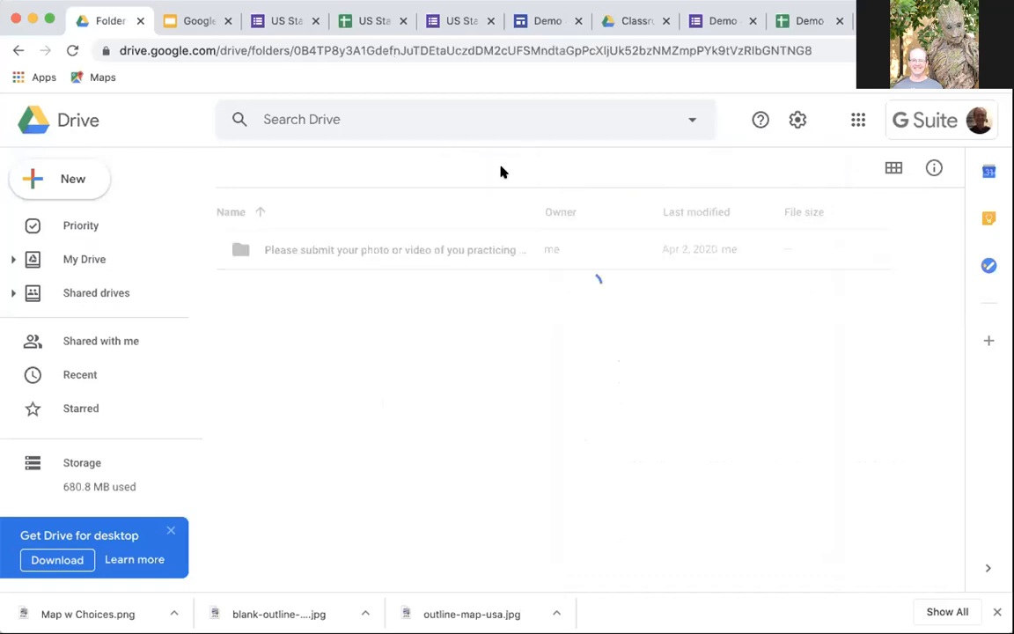
left_click(390, 253)
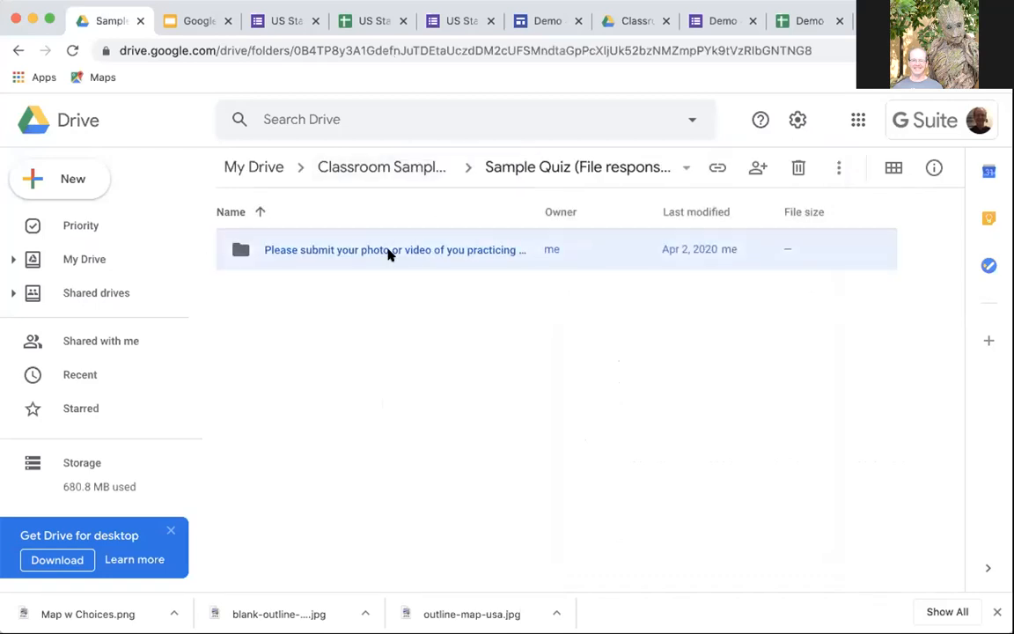
right_click(390, 253)
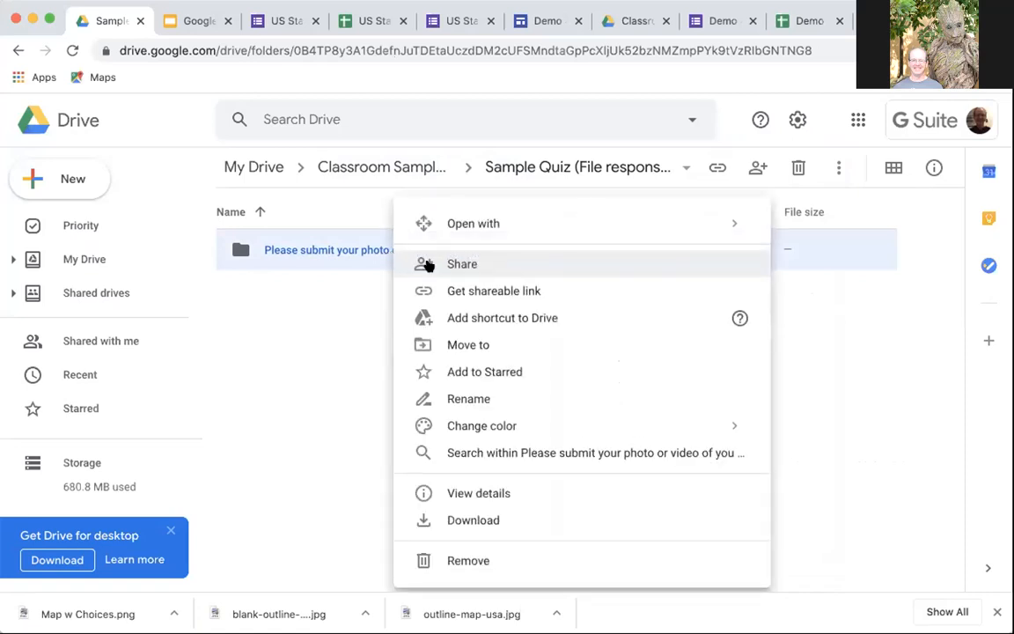
left_click(427, 264)
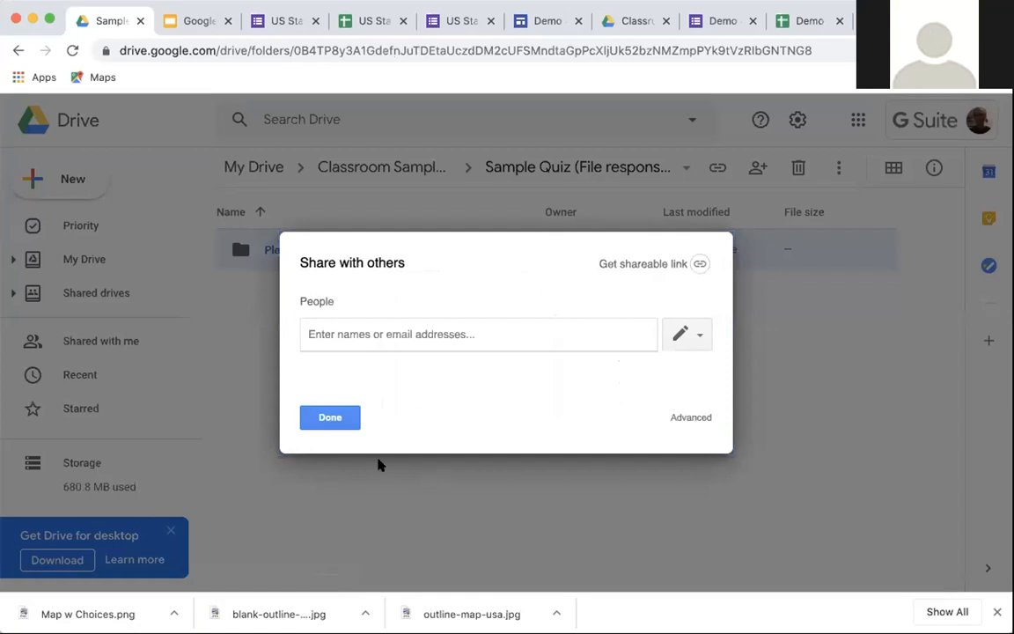
left_click(687, 417)
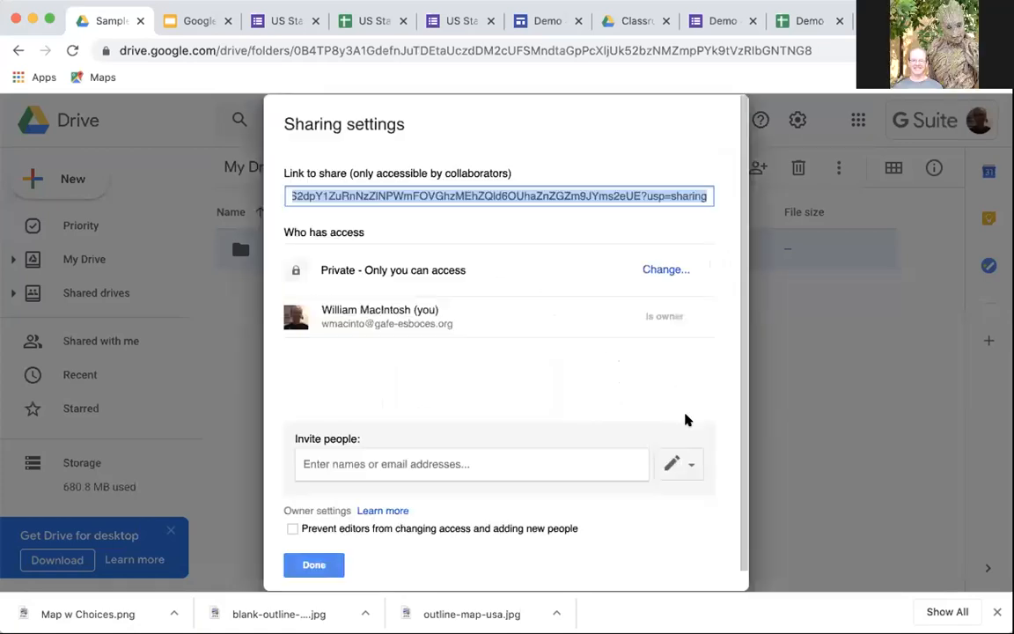
Preview the submission folder's "On - Anyone with the link" sharing option, cancel the change and close the sharing settings.
left_click(669, 268)
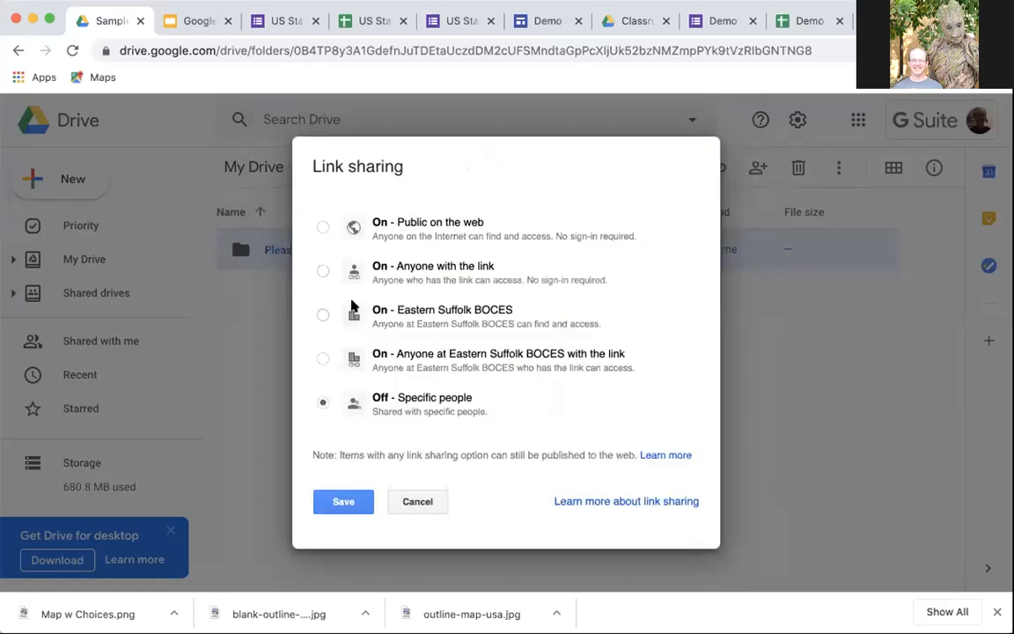
left_click(323, 272)
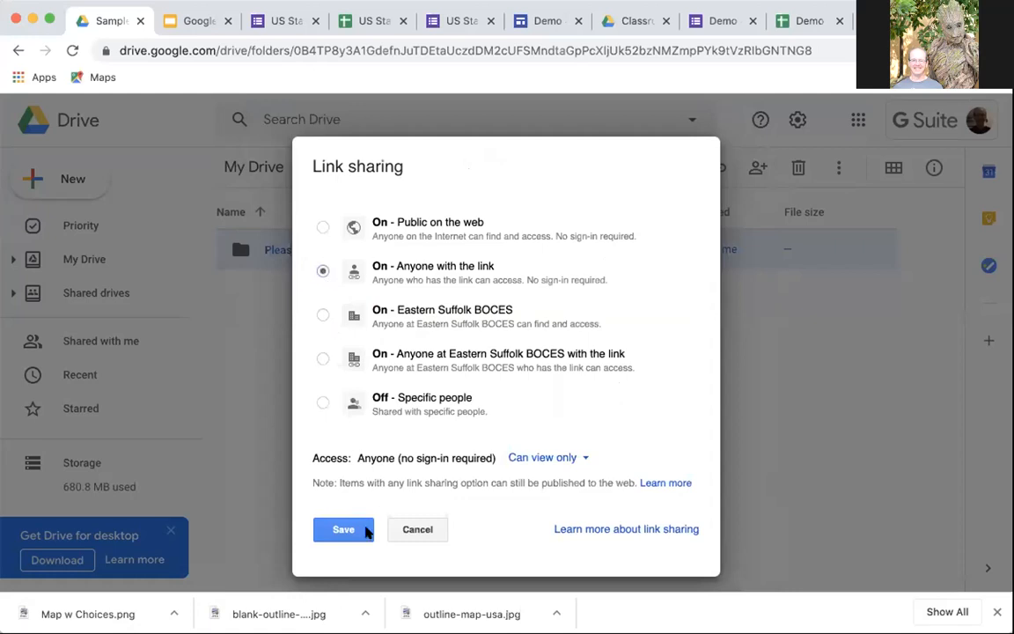
left_click(417, 530)
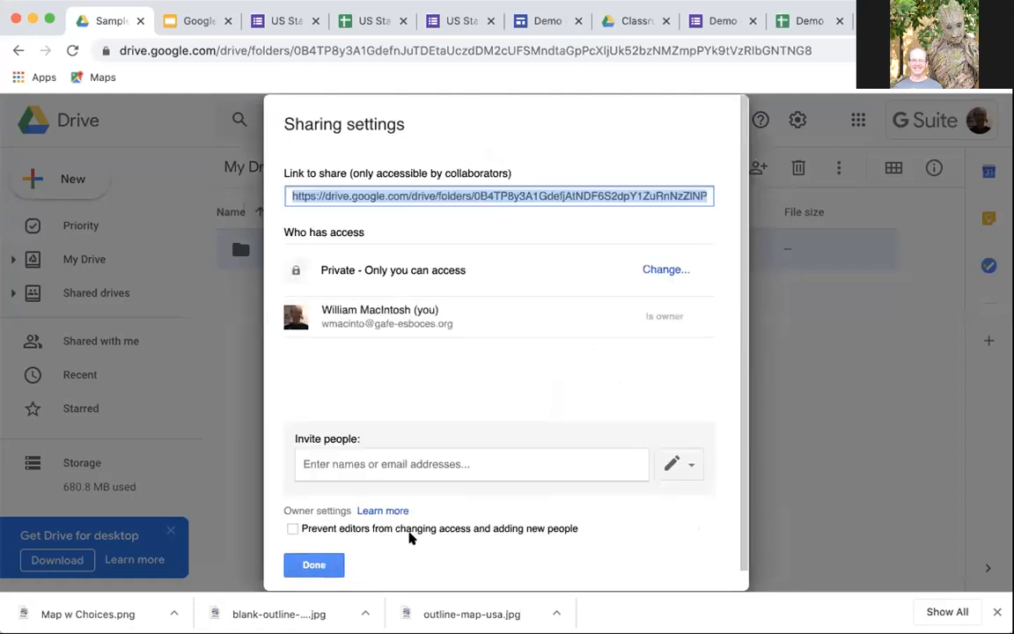
left_click(319, 563)
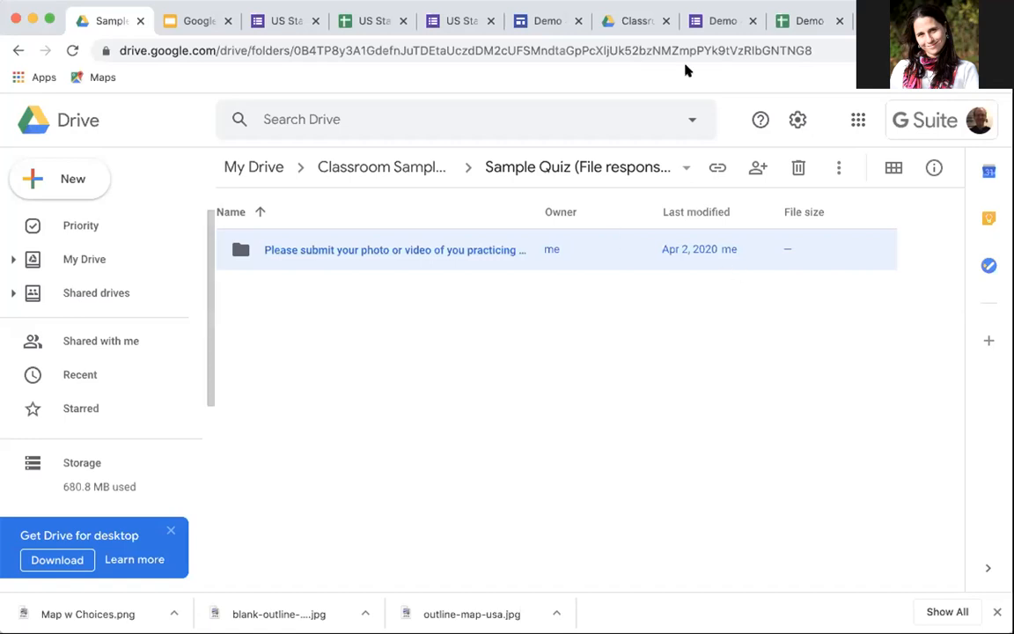
key("ctrl+Right")
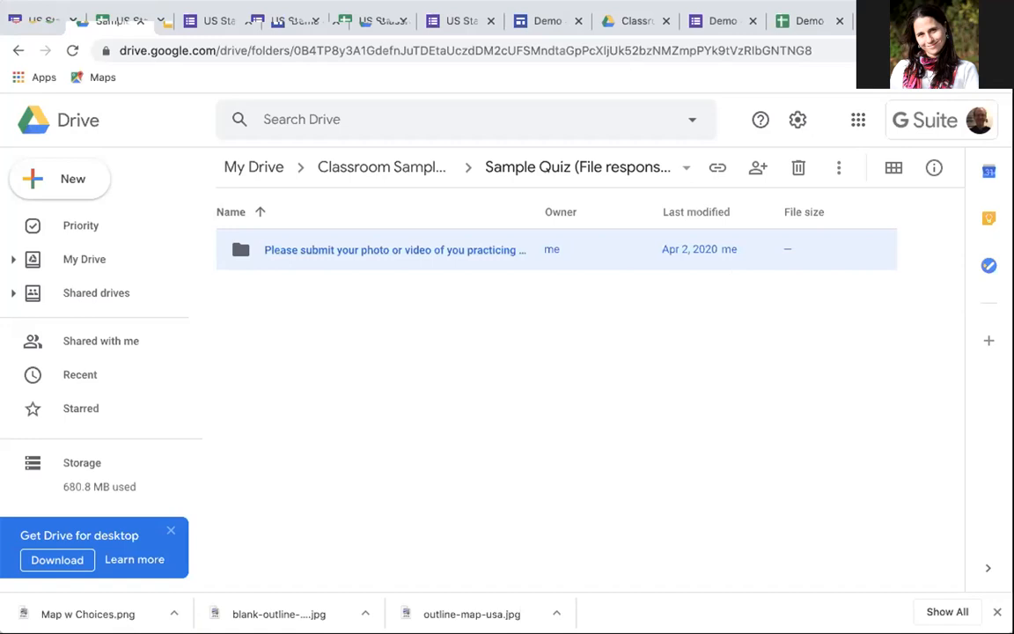